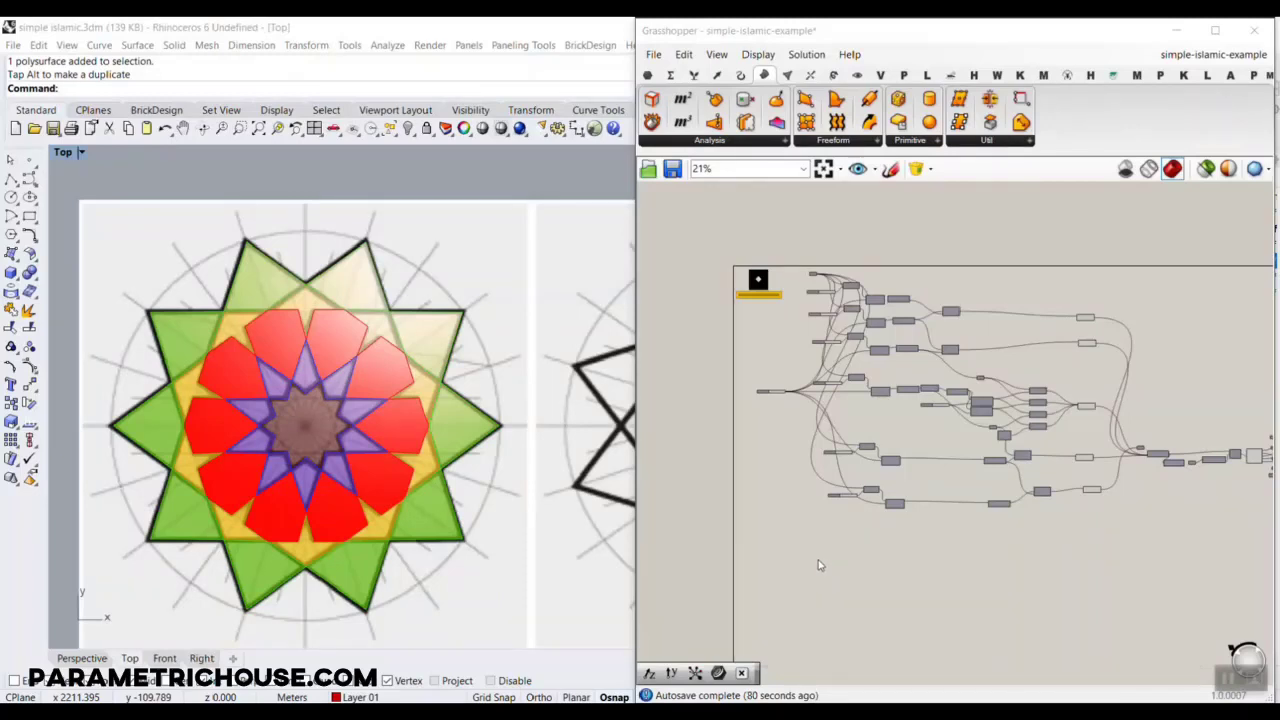
Step: Set the radius sliders of two neighbouring circles in the example definition to 119.7 and 217.4
{"action": "scroll", "coordinate": [295, 423], "scroll_direction": "up", "scroll_amount": 3}
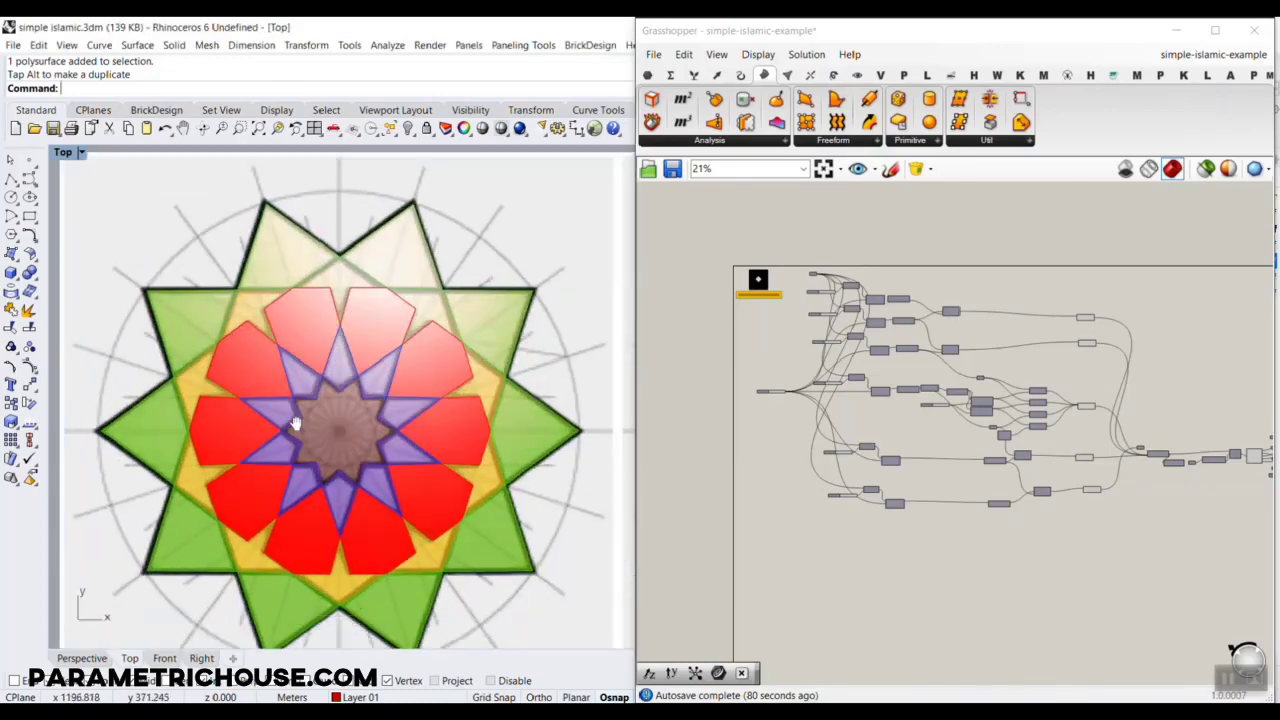
{"action": "scroll", "coordinate": [295, 423], "scroll_direction": "down", "scroll_amount": 4}
{"action": "scroll", "coordinate": [530, 383], "scroll_direction": "up", "scroll_amount": 4}
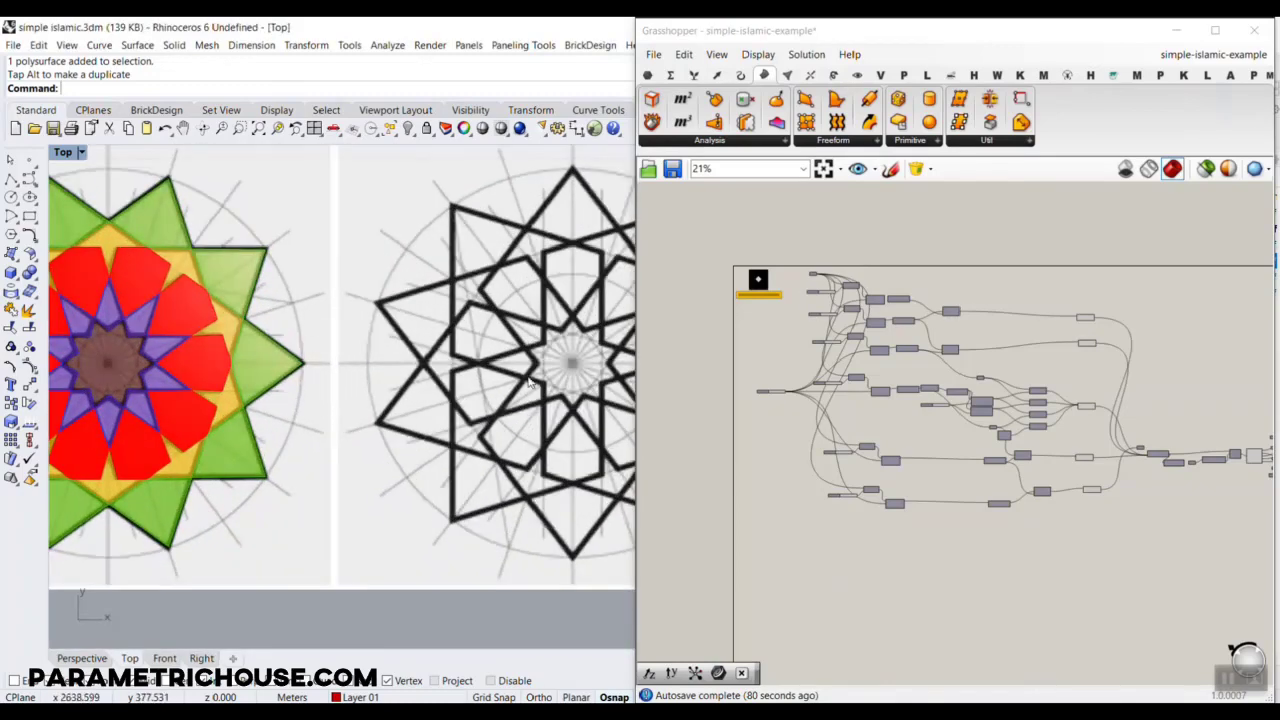
{"action": "scroll", "coordinate": [549, 374], "scroll_direction": "down", "scroll_amount": 4}
{"action": "scroll", "coordinate": [264, 367], "scroll_direction": "up", "scroll_amount": 6}
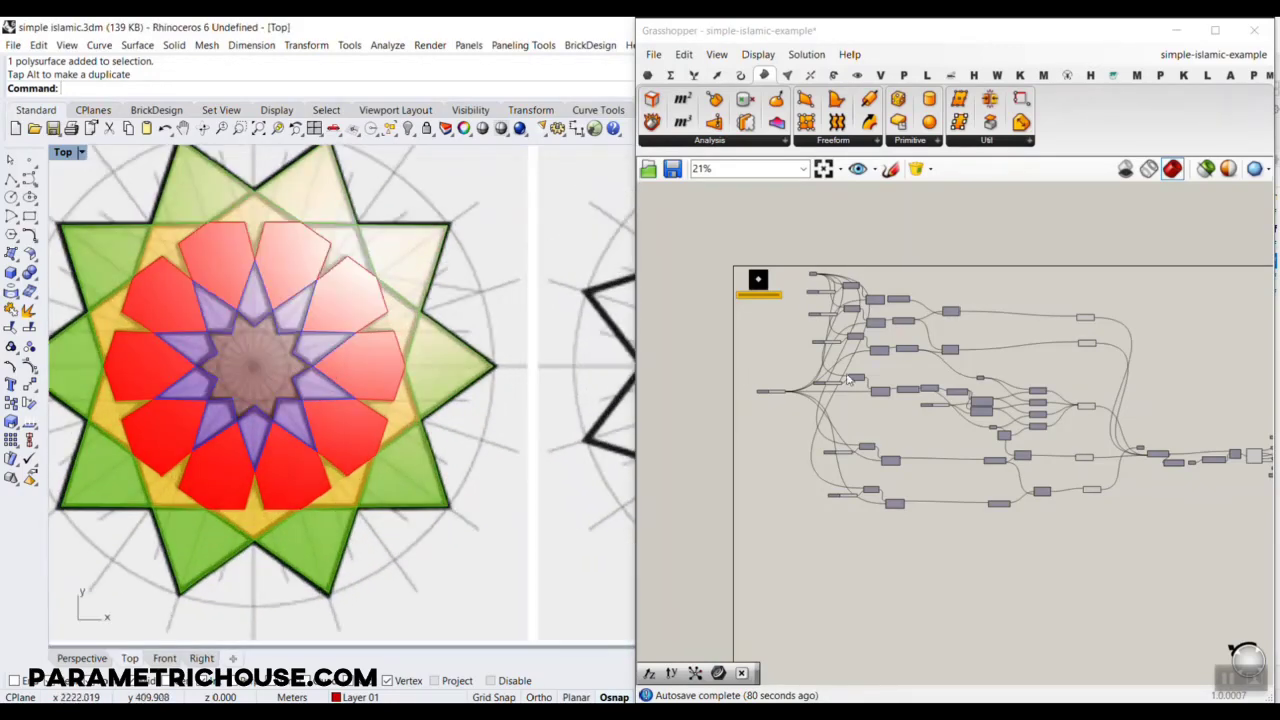
{"action": "left_click", "coordinate": [793, 364]}
{"action": "scroll", "coordinate": [790, 360], "scroll_direction": "up", "scroll_amount": 10}
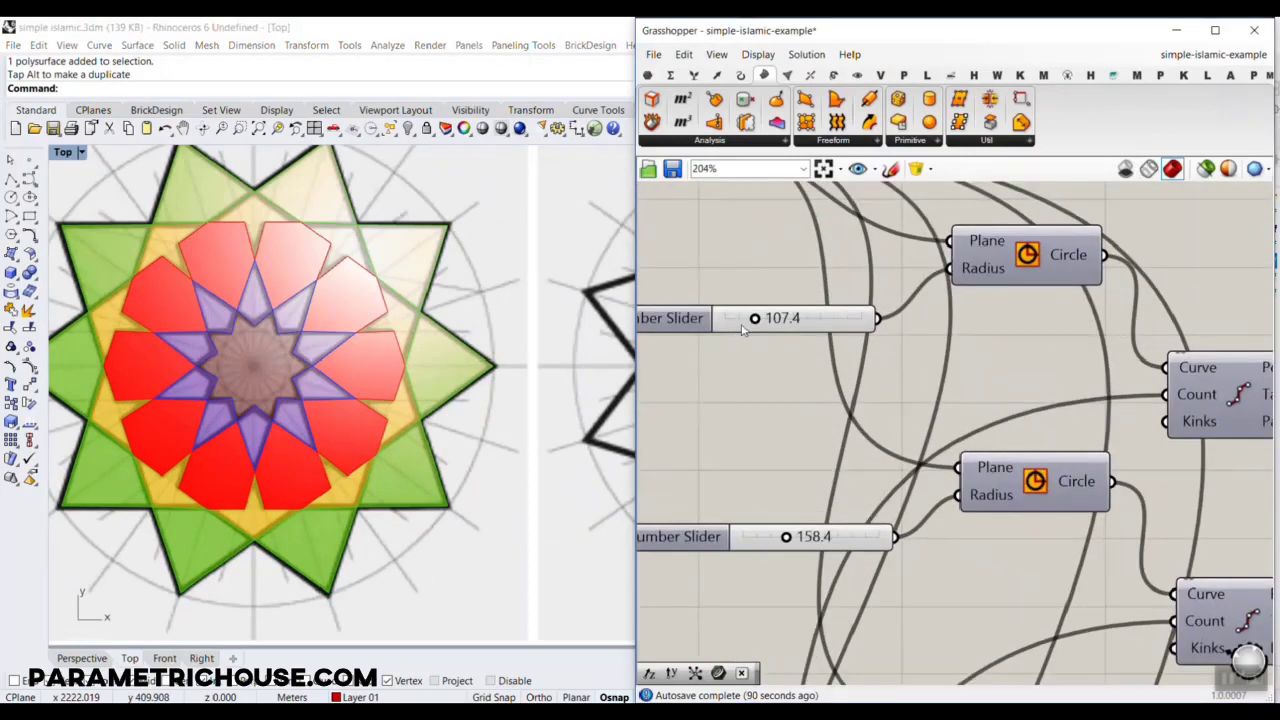
{"action": "mouse_move", "coordinate": [754, 318]}
{"action": "left_mouse_down"}
{"action": "mouse_move", "coordinate": [772, 318]}
{"action": "mouse_move", "coordinate": [758, 322]}
{"action": "left_mouse_up"}
{"action": "right_click_drag", "start_coordinate": [790, 420], "coordinate": [798, 322]}
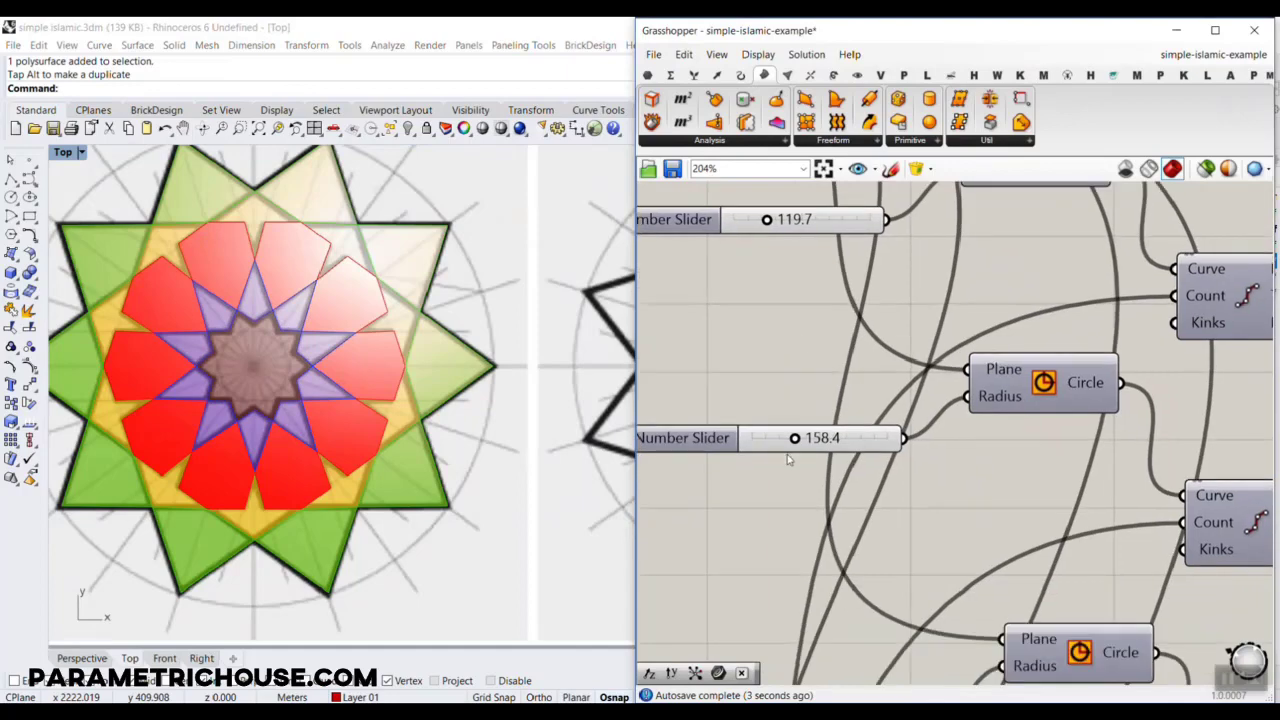
{"action": "left_click_drag", "start_coordinate": [794, 440], "coordinate": [808, 440]}
Step: Move the reference pattern images away from behind the coloured star rosette in the Top view
{"action": "scroll", "coordinate": [222, 457], "scroll_direction": "down", "scroll_amount": 2}
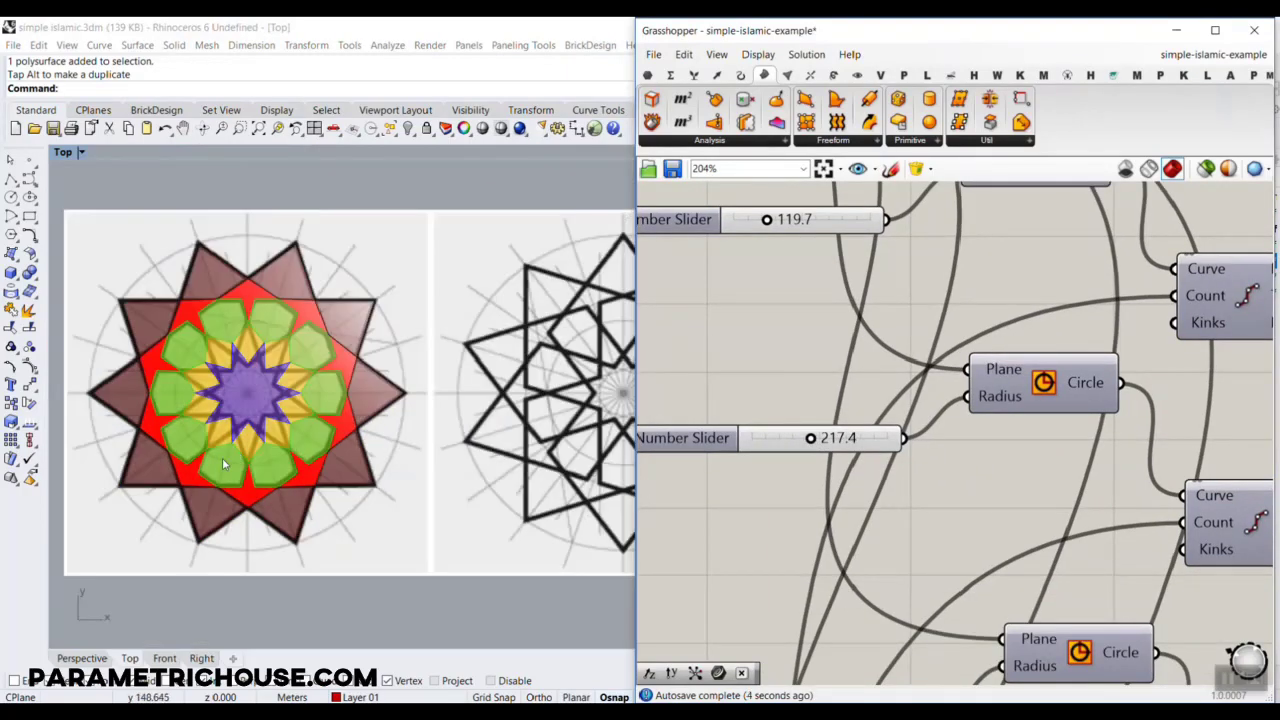
{"action": "scroll", "coordinate": [472, 356], "scroll_direction": "down", "scroll_amount": 8}
{"action": "left_click_drag", "start_coordinate": [422, 312], "coordinate": [245, 312]}
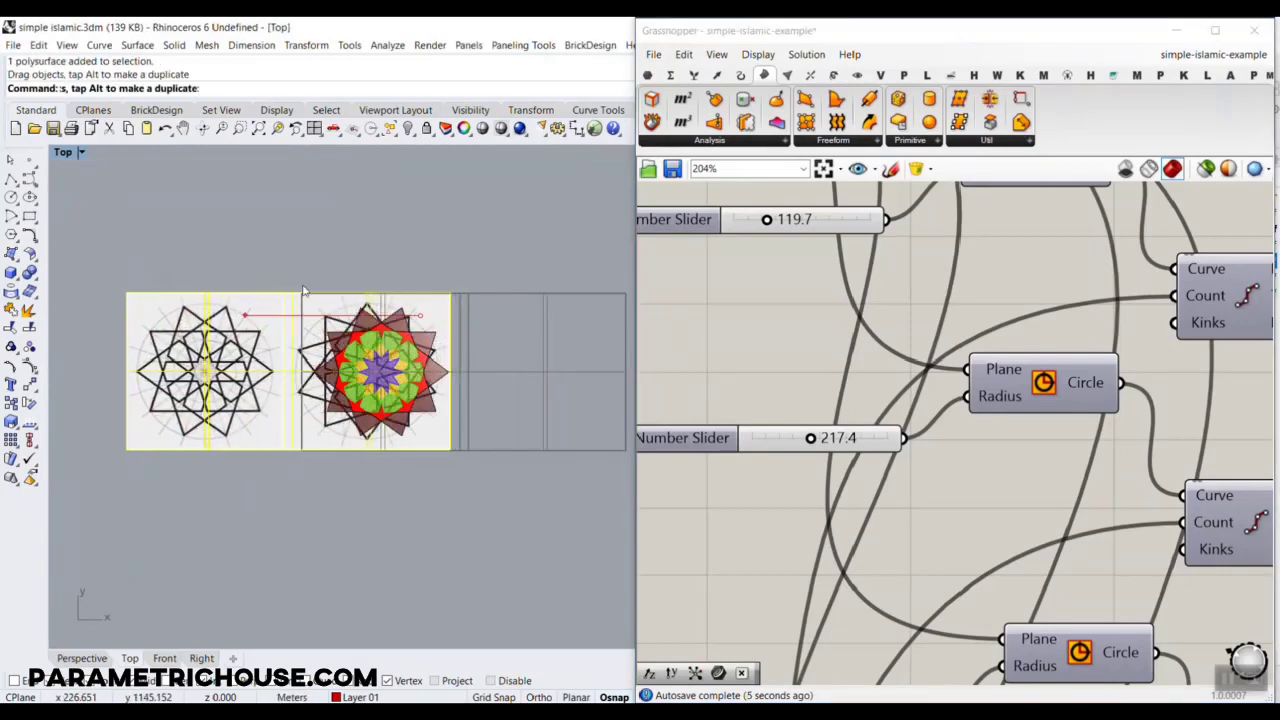
{"action": "left_click_drag", "start_coordinate": [337, 305], "coordinate": [243, 154]}
{"action": "left_click", "coordinate": [391, 360]}
{"action": "scroll", "coordinate": [380, 388], "scroll_direction": "up", "scroll_amount": 4}
Step: Adjust the radius slider of the next circle further down the example definition
{"action": "right_click_drag", "start_coordinate": [868, 570], "coordinate": [889, 226]}
{"action": "scroll", "coordinate": [820, 489], "scroll_direction": "up", "scroll_amount": 2}
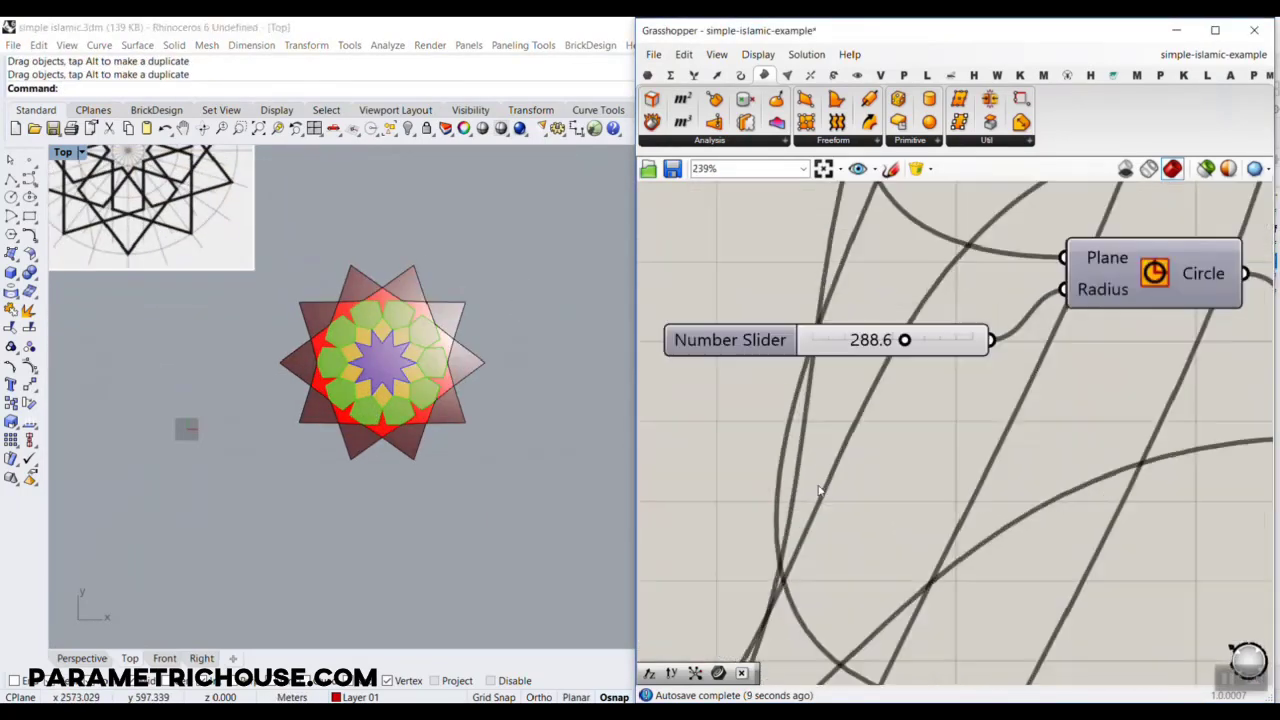
{"action": "scroll", "coordinate": [885, 358], "scroll_direction": "up", "scroll_amount": 3}
{"action": "left_click_drag", "start_coordinate": [915, 329], "coordinate": [911, 329]}
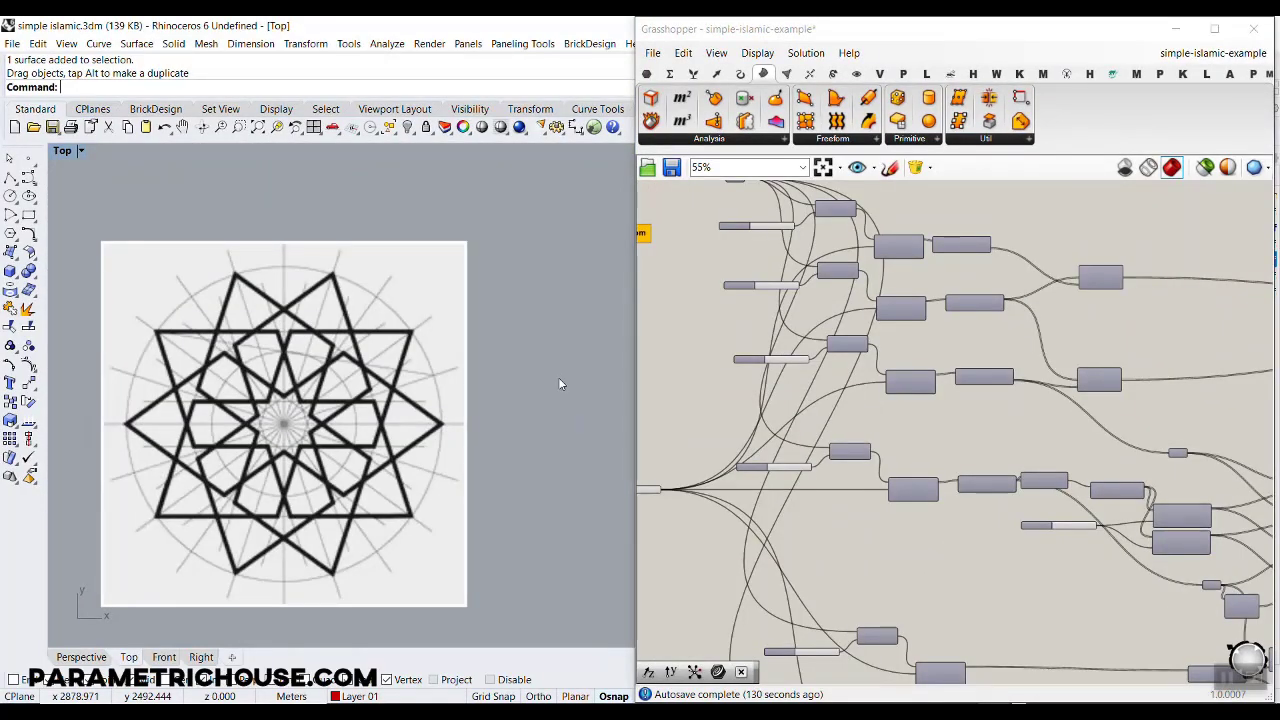
{"action": "left_click_drag", "start_coordinate": [1145, 215], "coordinate": [1219, 66]}
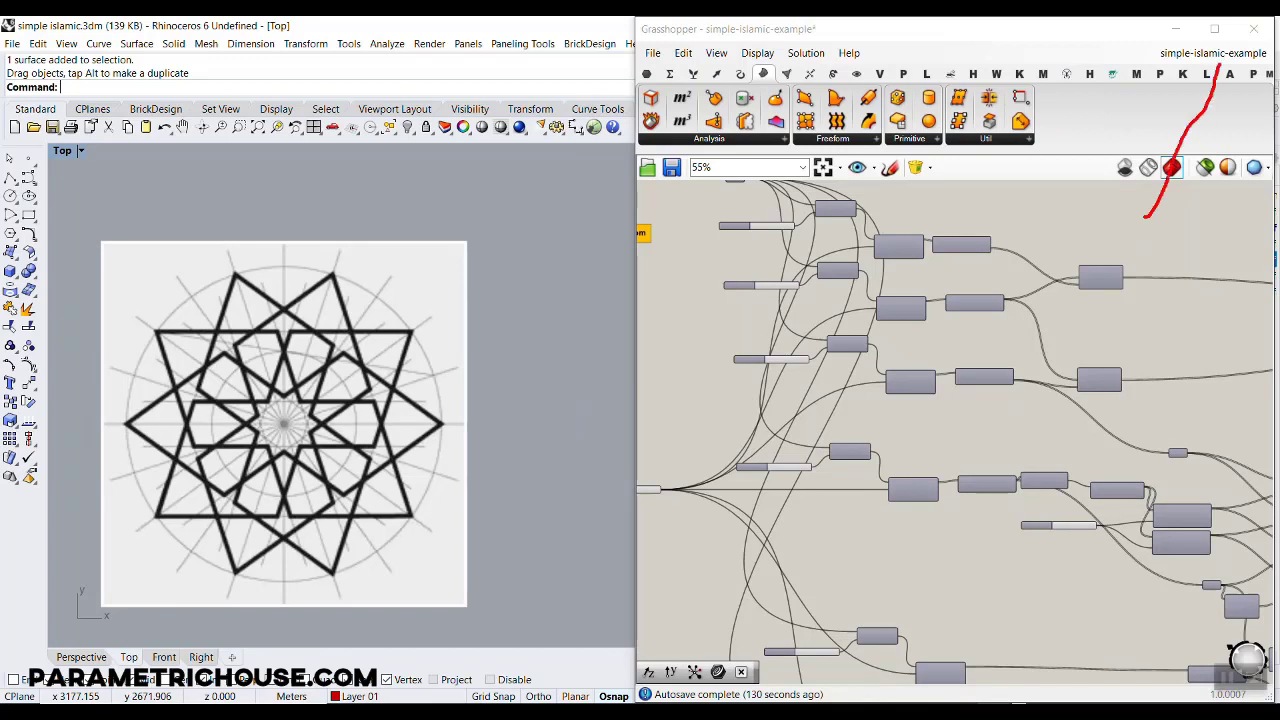
{"action": "key", "text": "Escape"}
{"action": "left_click_drag", "start_coordinate": [1166, 222], "coordinate": [1218, 102]}
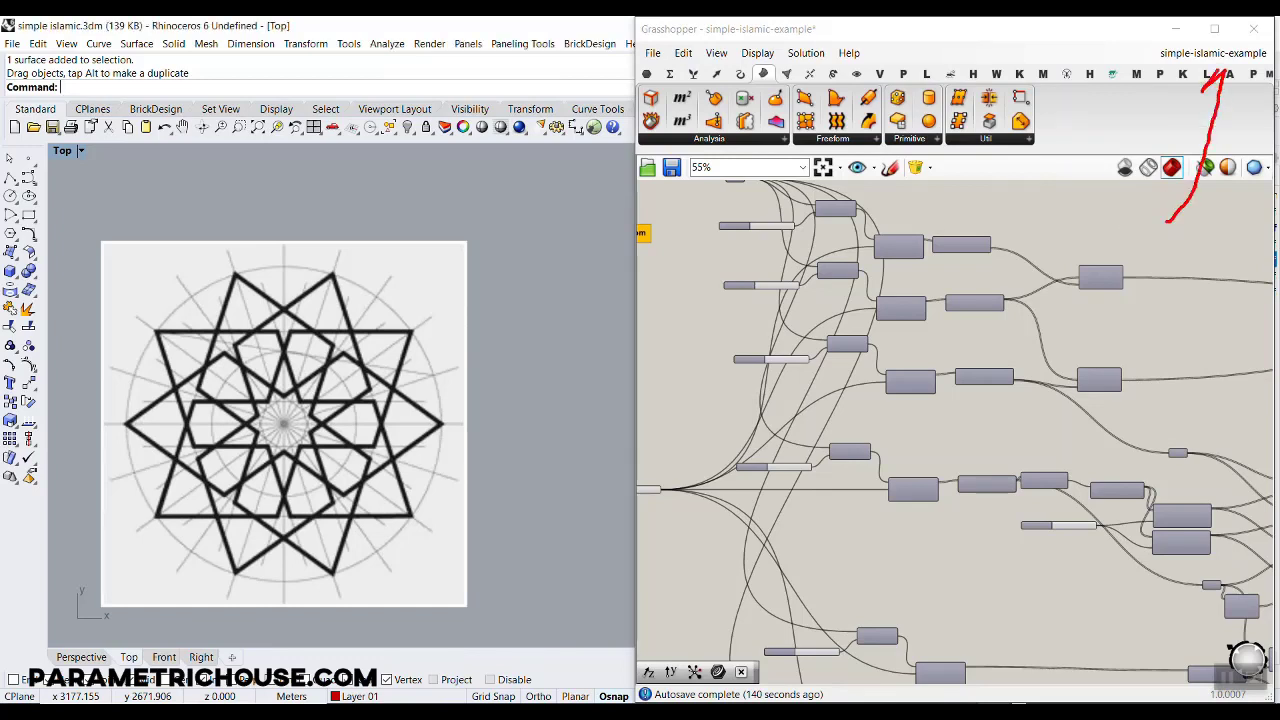
{"action": "key", "text": "Escape"}
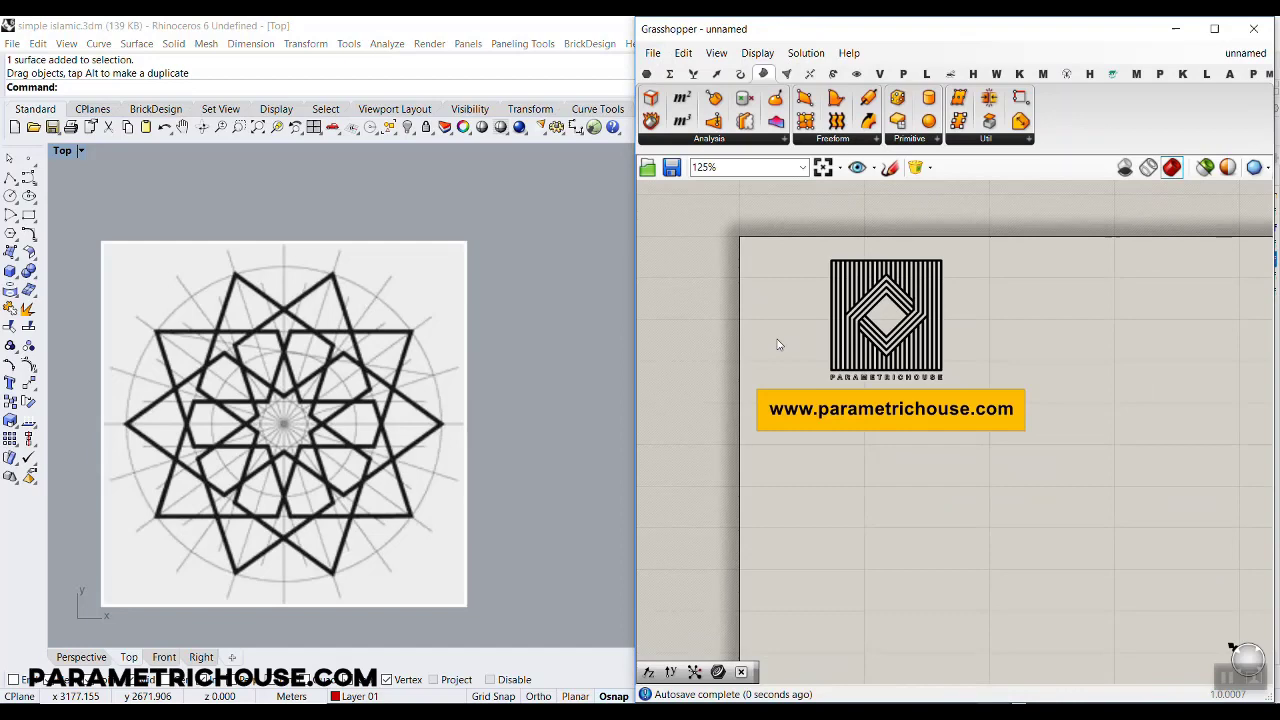
Step: Examine the reference star pattern for the line intersections around its centre and outer petals and the circles they lie on
{"action": "right_click_drag", "start_coordinate": [931, 439], "coordinate": [824, 380]}
{"action": "scroll", "coordinate": [313, 393], "scroll_direction": "up", "scroll_amount": 3}
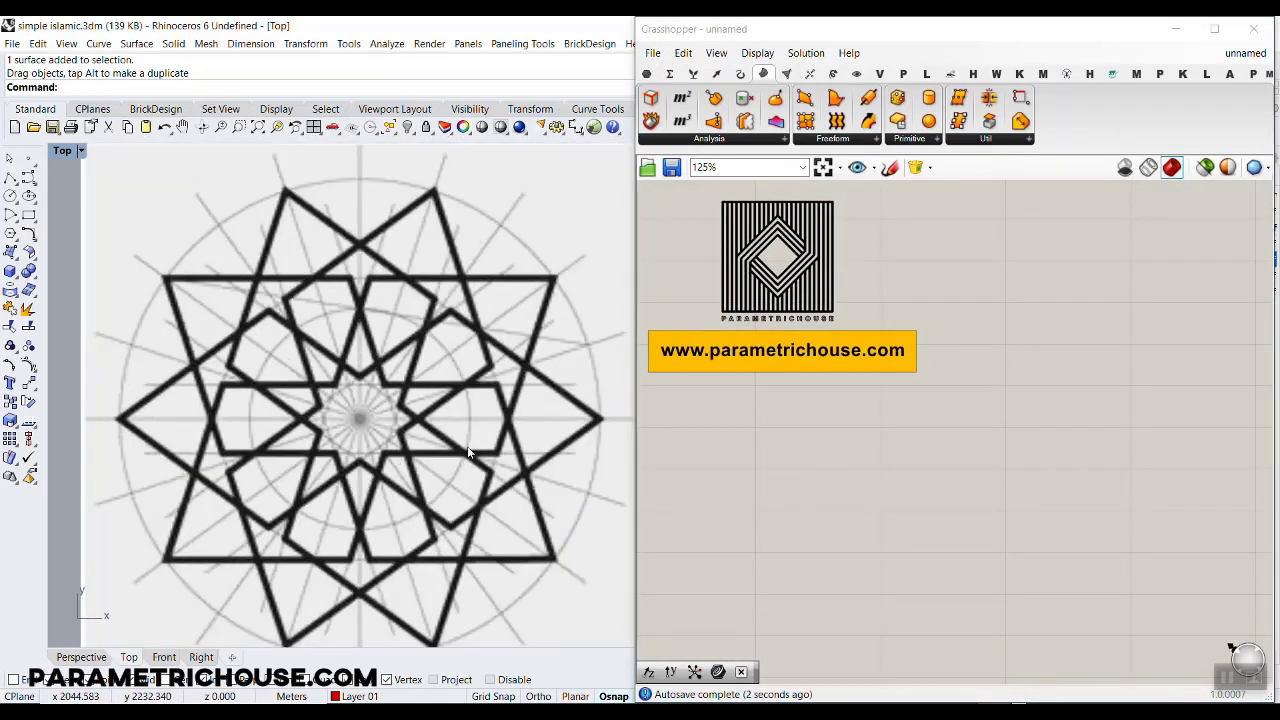
{"action": "scroll", "coordinate": [249, 441], "scroll_direction": "down", "scroll_amount": 2}
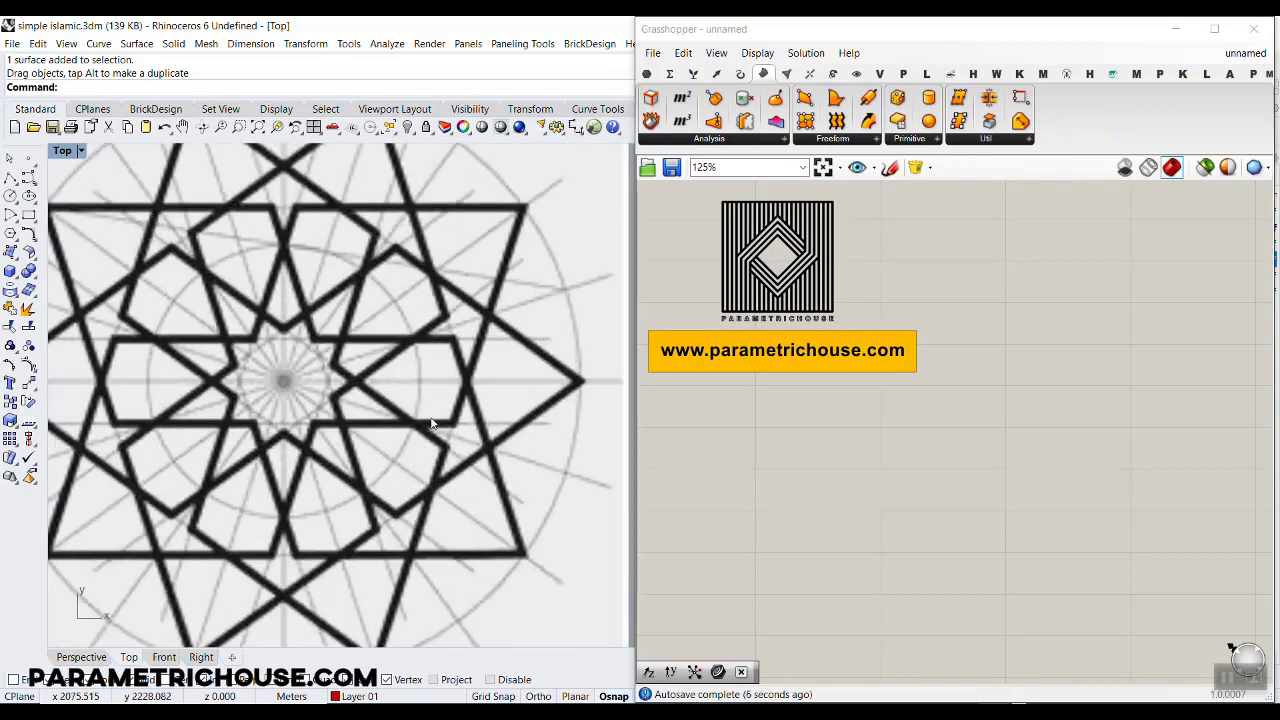
{"action": "scroll", "coordinate": [420, 435], "scroll_direction": "up", "scroll_amount": 2}
{"action": "scroll", "coordinate": [300, 325], "scroll_direction": "up", "scroll_amount": 3}
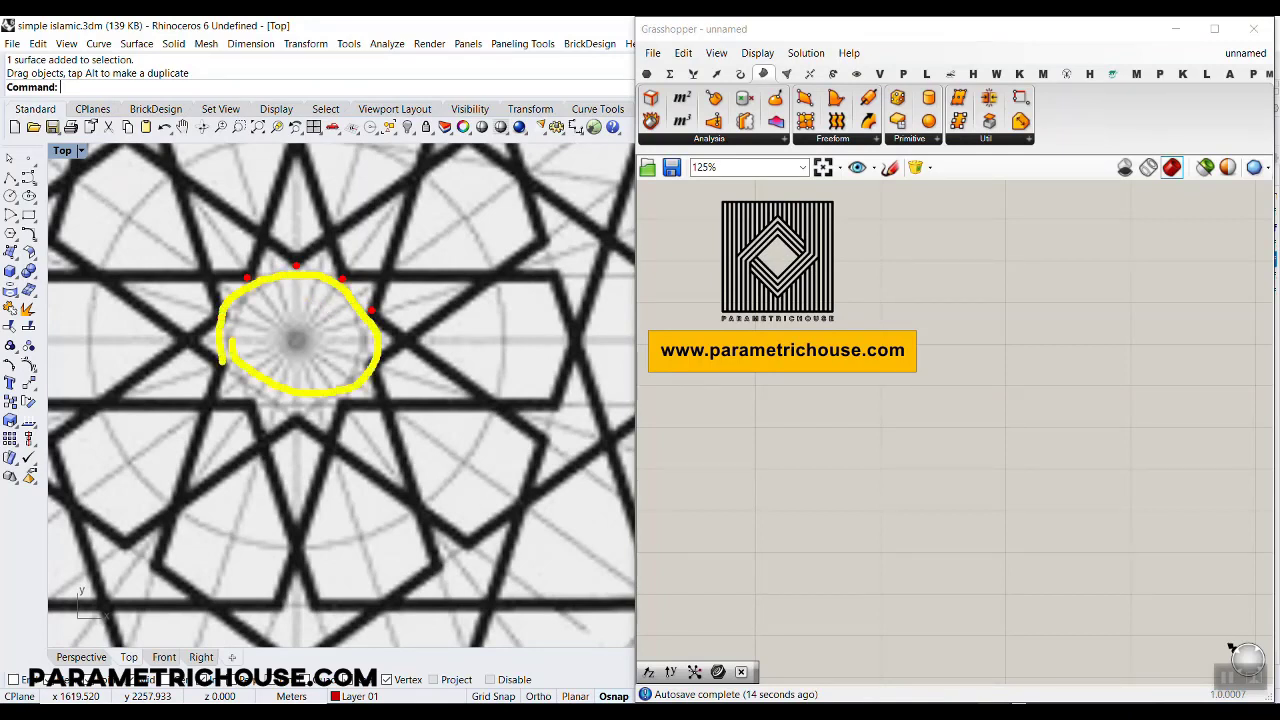
{"action": "key", "text": "ctrl+z"}
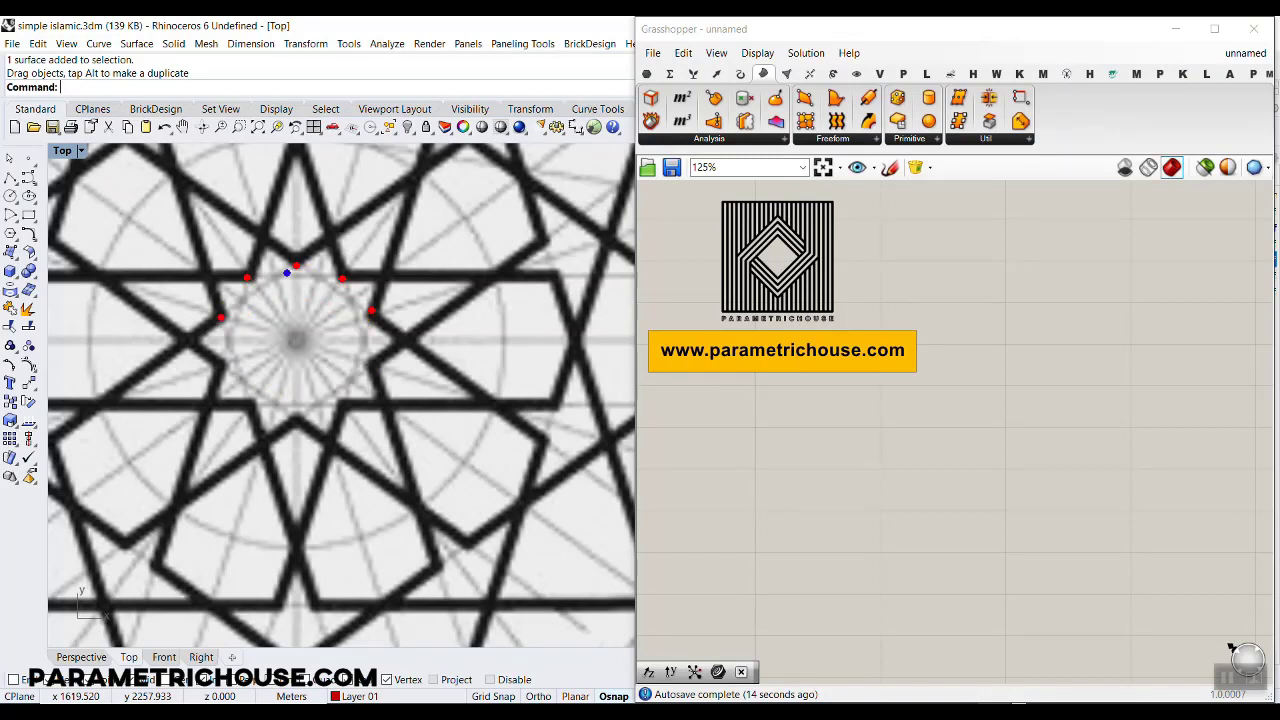
{"action": "left_click", "coordinate": [330, 230]}
{"action": "left_click", "coordinate": [391, 268]}
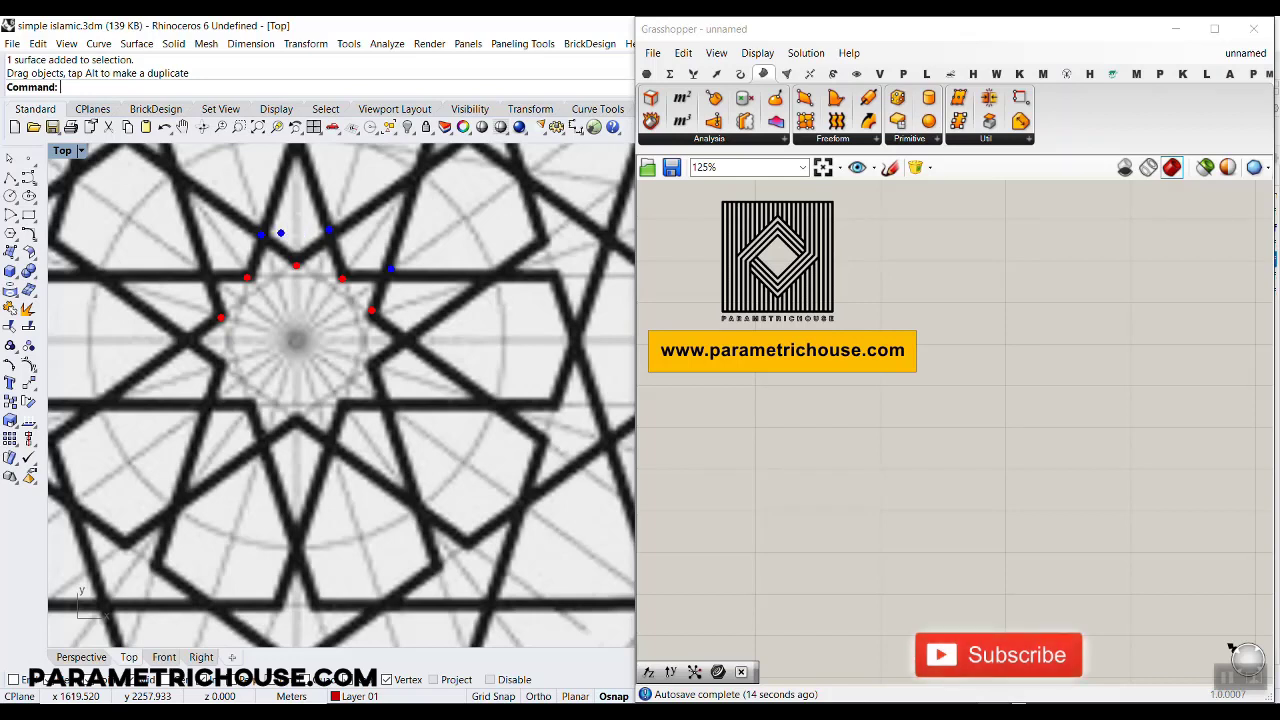
{"action": "left_click_drag", "start_coordinate": [281, 233], "coordinate": [409, 281]}
{"action": "key", "text": "e"}
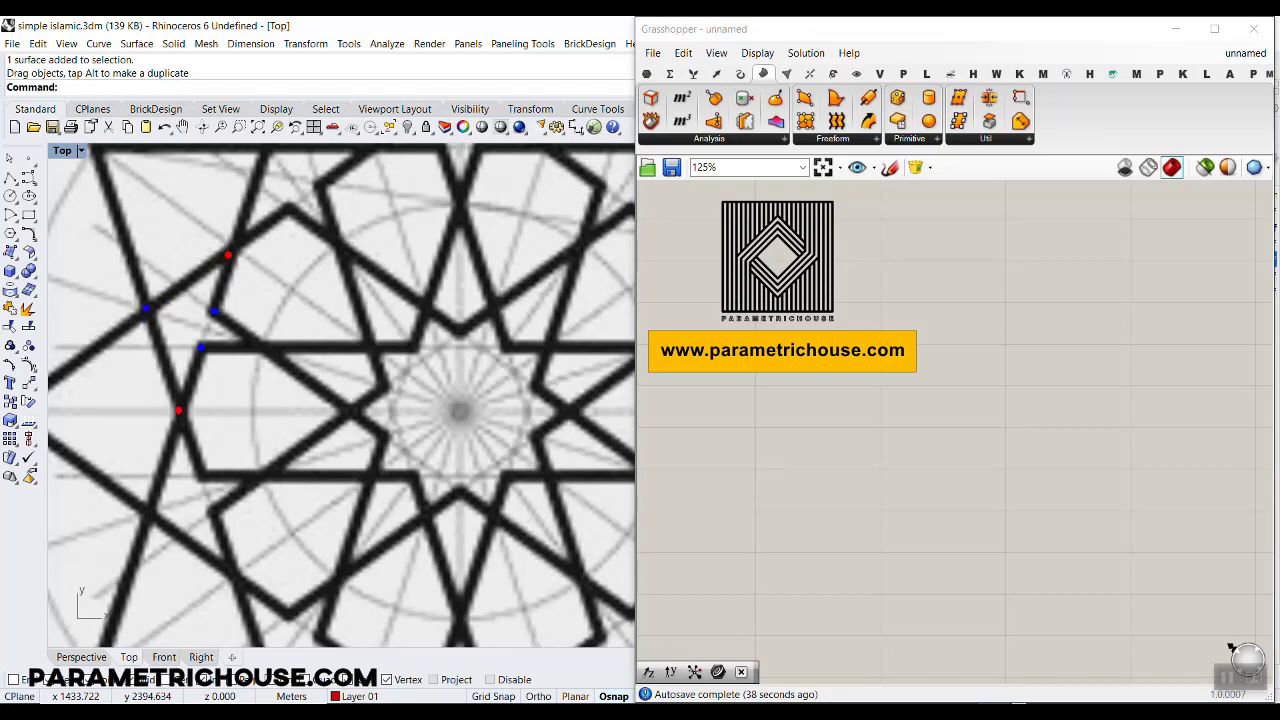
{"action": "scroll", "coordinate": [260, 362], "scroll_direction": "down", "scroll_amount": 8}
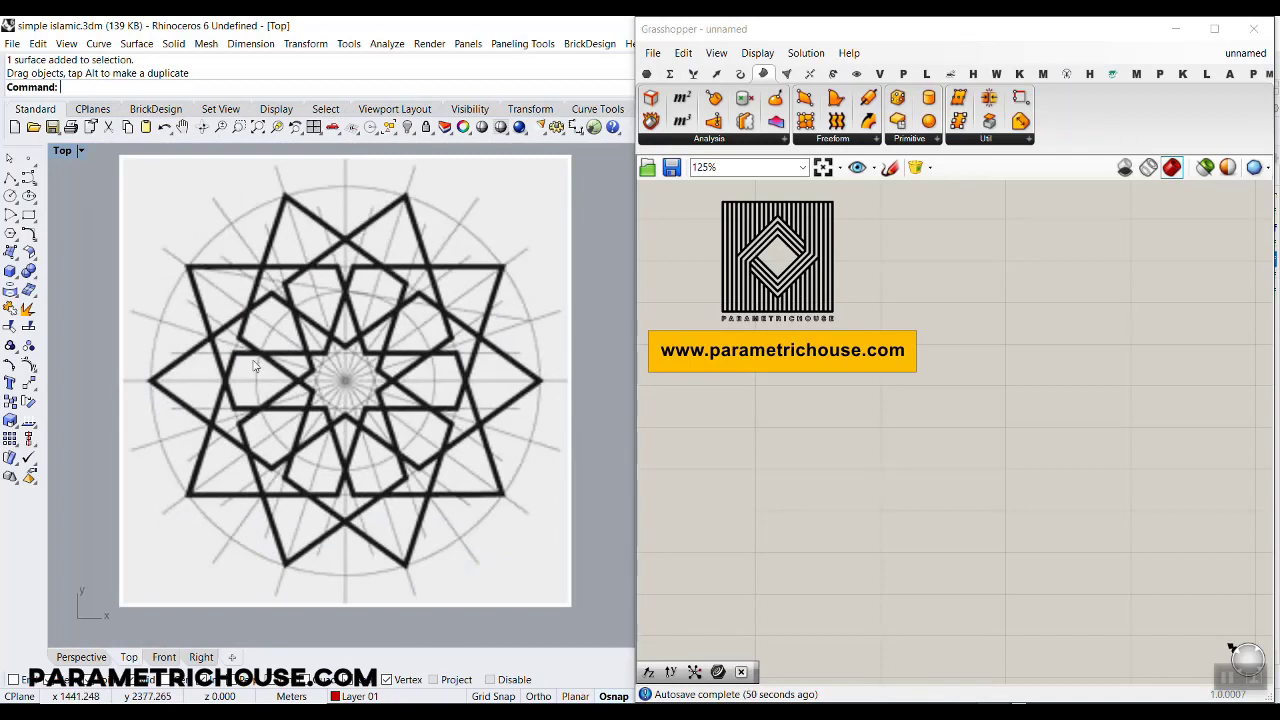
{"action": "scroll", "coordinate": [300, 425], "scroll_direction": "up", "scroll_amount": 1}
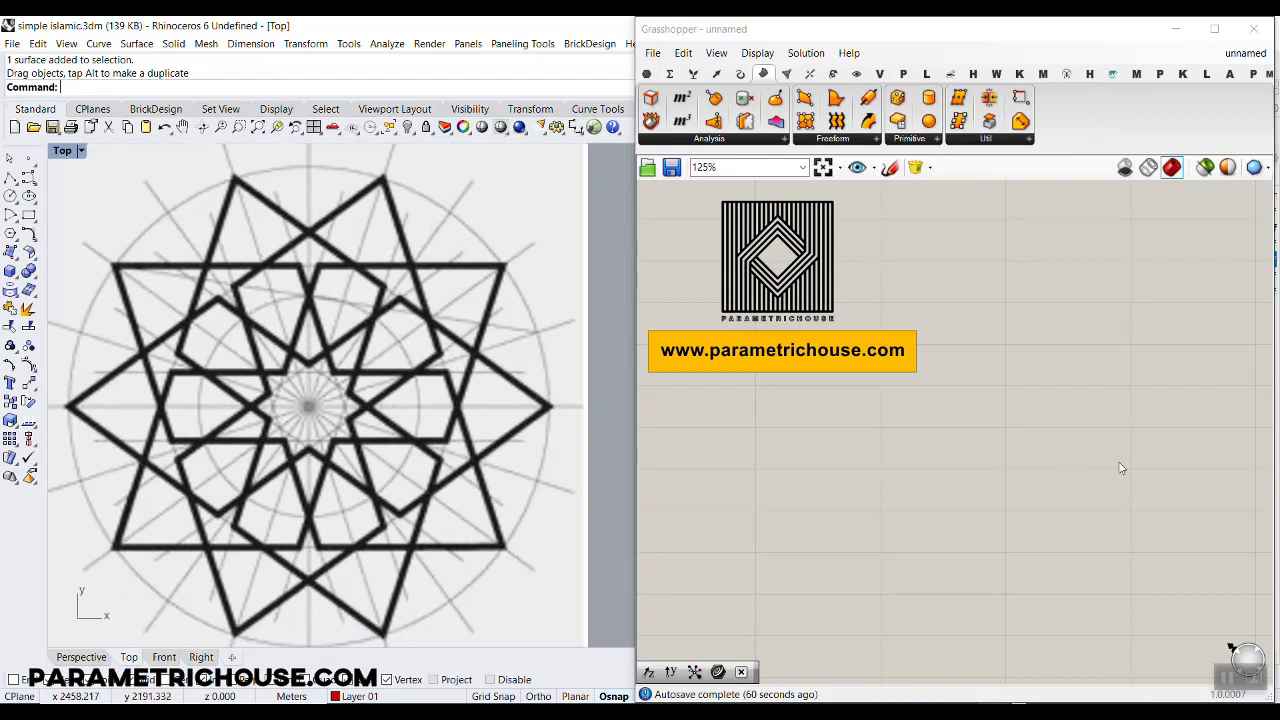
Step: Place a Circle component on the empty area of the new definition's canvas
{"action": "right_click_drag", "start_coordinate": [1064, 447], "coordinate": [998, 447]}
{"action": "left_click", "coordinate": [740, 74]}
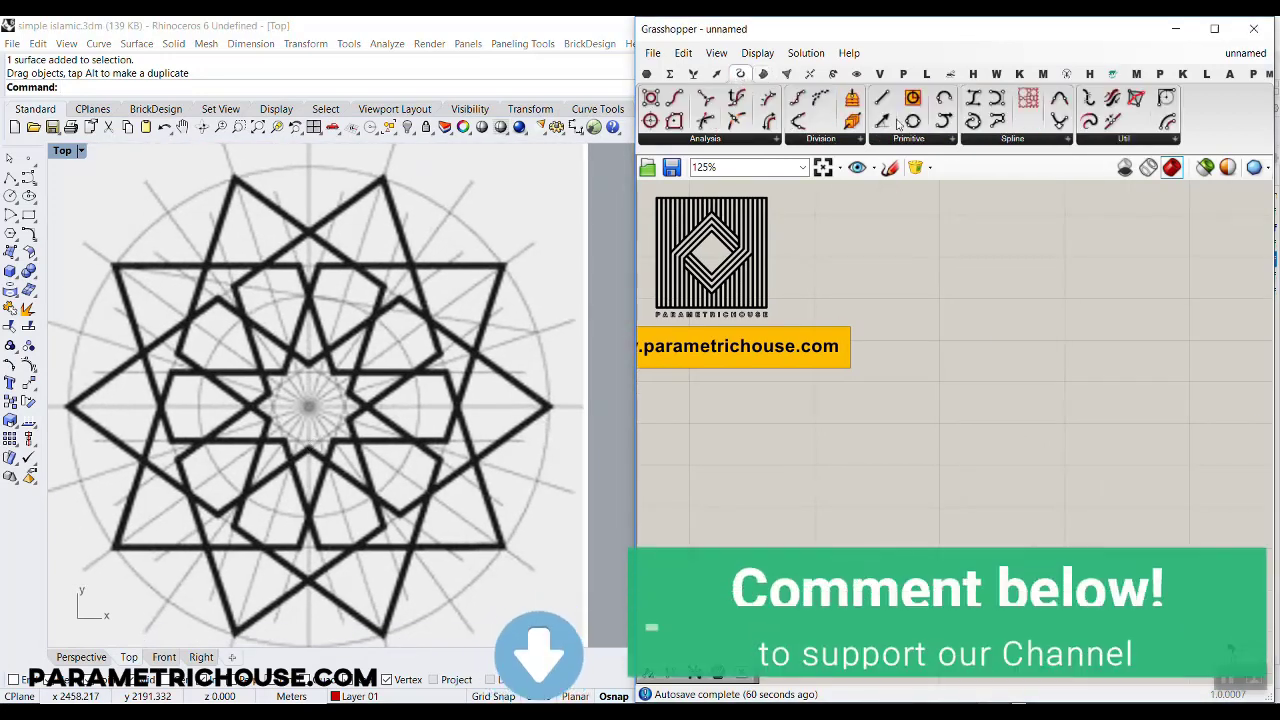
{"action": "left_click_drag", "start_coordinate": [914, 98], "coordinate": [1049, 435]}
{"action": "scroll", "coordinate": [963, 478], "scroll_direction": "up", "scroll_amount": 3}
Step: Add the Bifocals component to label components with their names, and move it clear of the Circle component
{"action": "double_click", "coordinate": [884, 430]}
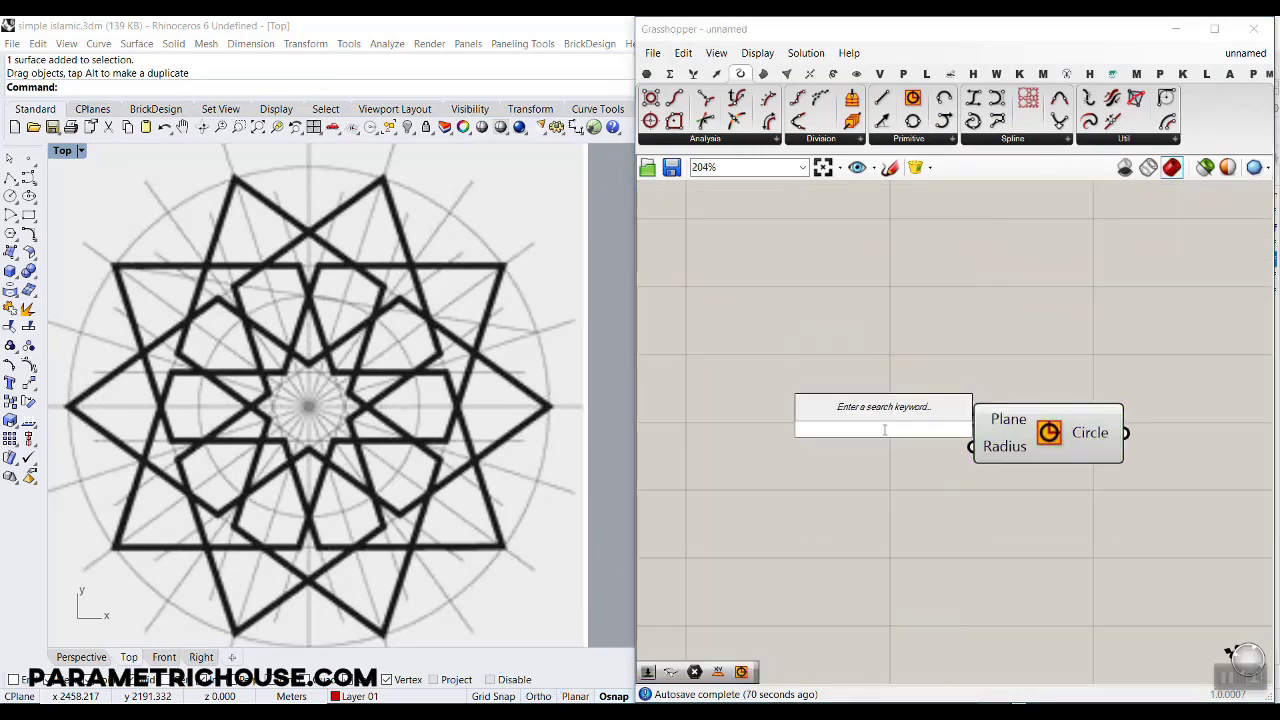
{"action": "type", "text": "bif"}
{"action": "left_click", "coordinate": [884, 408]}
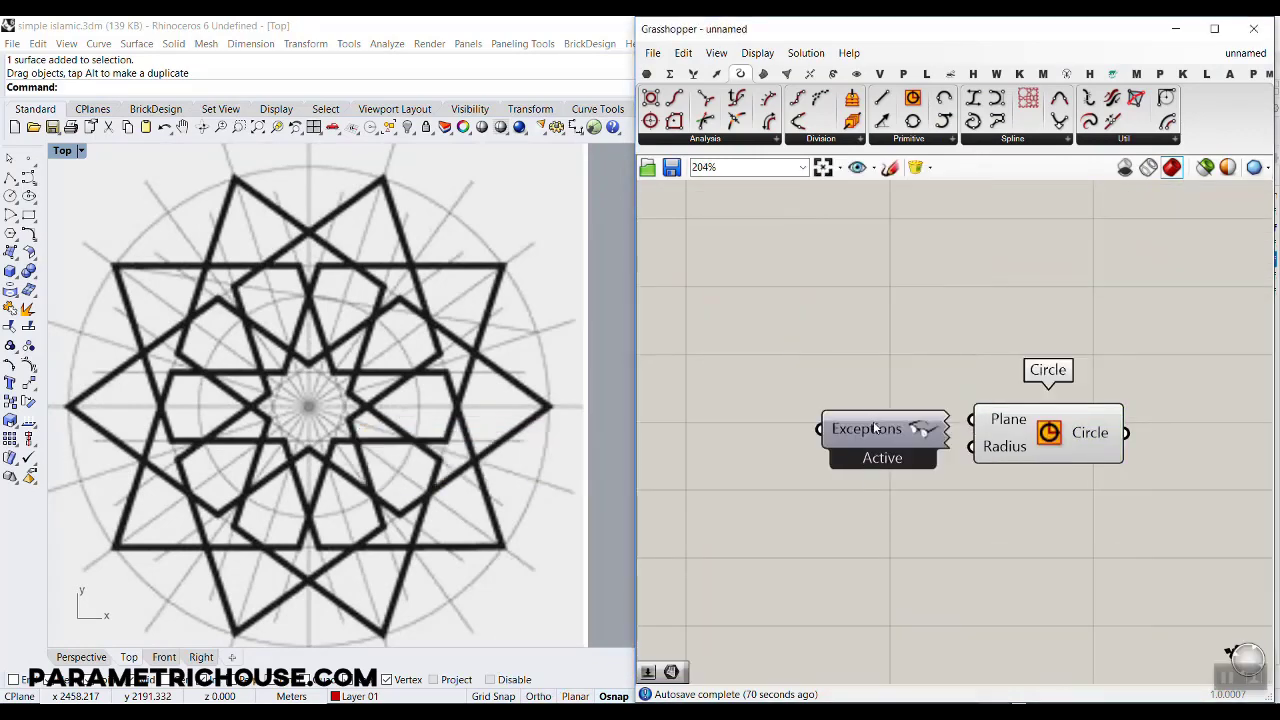
{"action": "left_click_drag", "start_coordinate": [877, 428], "coordinate": [935, 435]}
{"action": "scroll", "coordinate": [904, 500], "scroll_direction": "down", "scroll_amount": 5}
{"action": "scroll", "coordinate": [890, 437], "scroll_direction": "up", "scroll_amount": 5}
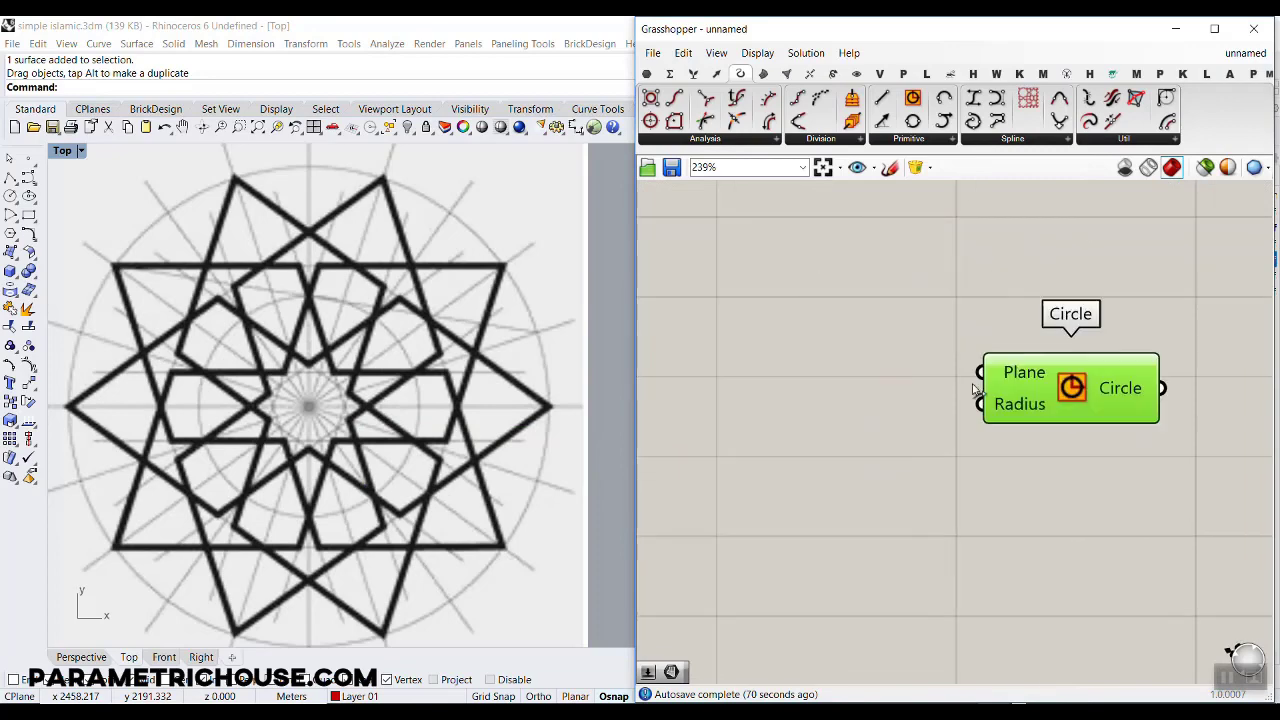
Step: Feed a Point parameter into the Circle's Plane input and set its point at the centre of the reference star pattern
{"action": "left_click", "coordinate": [646, 74]}
{"action": "left_click_drag", "start_coordinate": [650, 97], "coordinate": [979, 373]}
{"action": "right_click", "coordinate": [870, 347]}
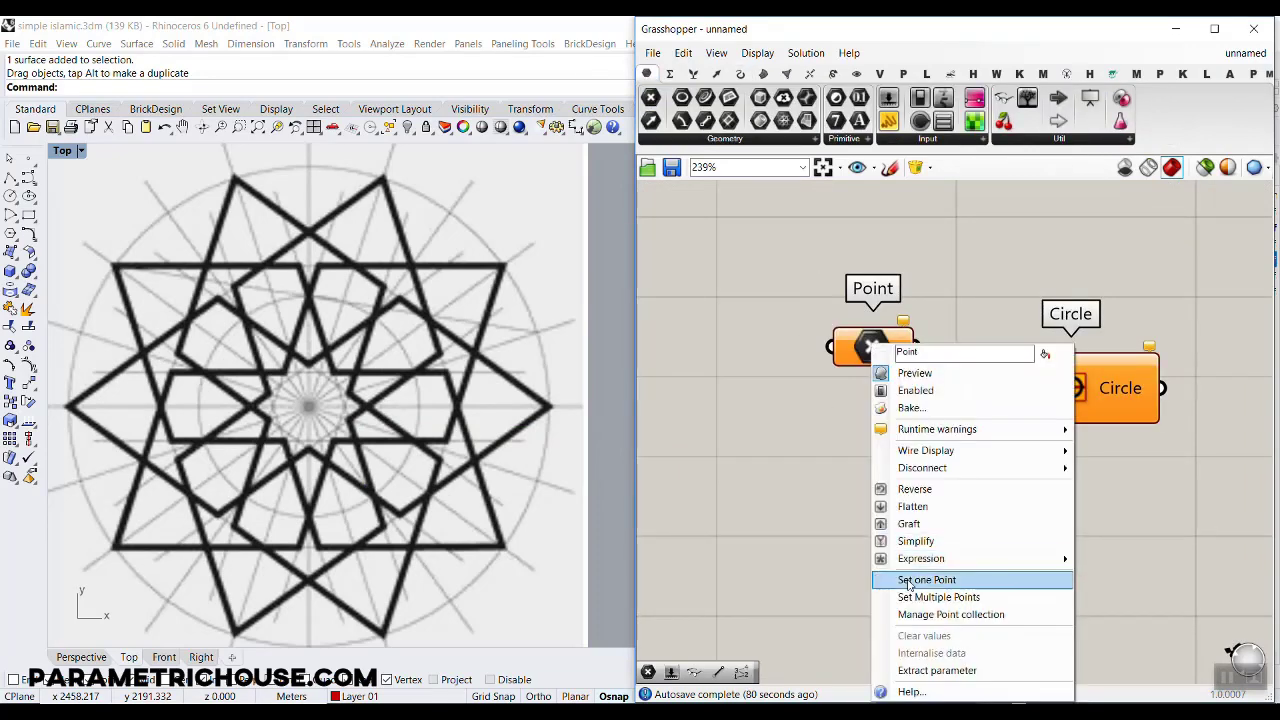
{"action": "left_click", "coordinate": [912, 582]}
{"action": "left_click", "coordinate": [314, 409]}
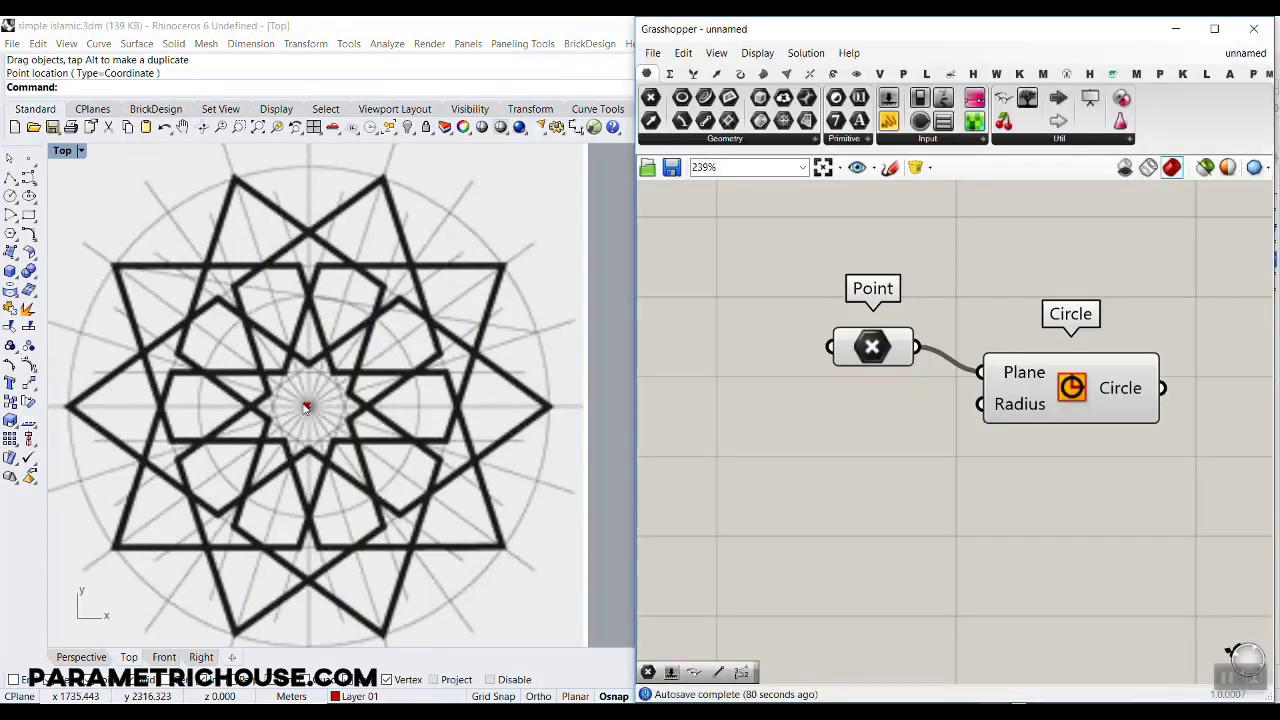
Step: Shift the centre point about 8.7 m along X to line it up with the middle of the reference pattern
{"action": "left_click", "coordinate": [890, 342]}
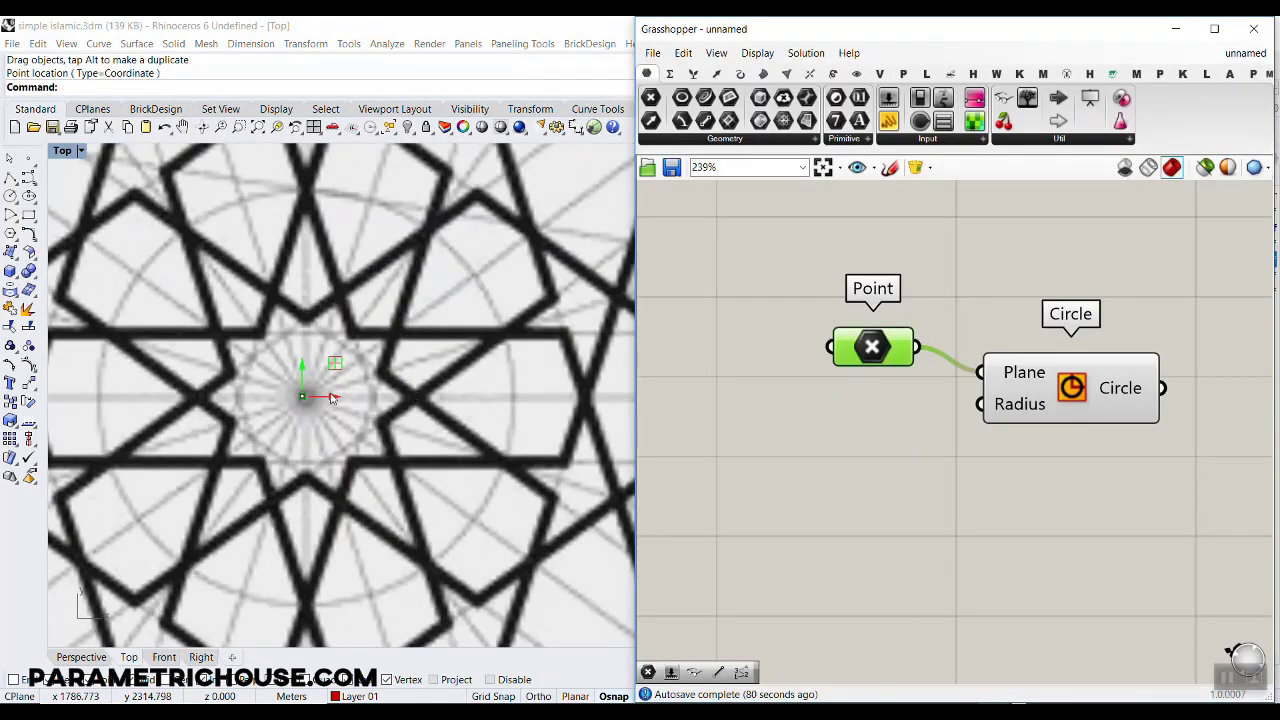
{"action": "left_click_drag", "start_coordinate": [331, 397], "coordinate": [339, 399]}
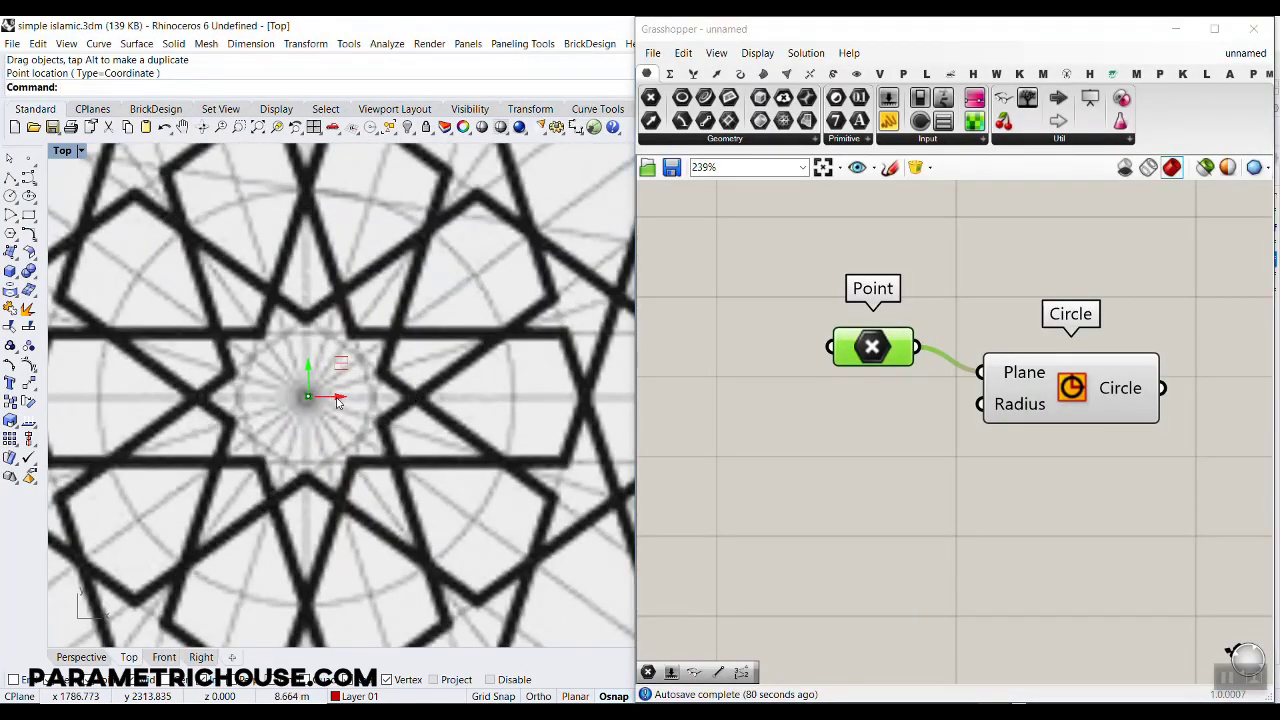
{"action": "scroll", "coordinate": [336, 398], "scroll_direction": "down", "scroll_amount": 5}
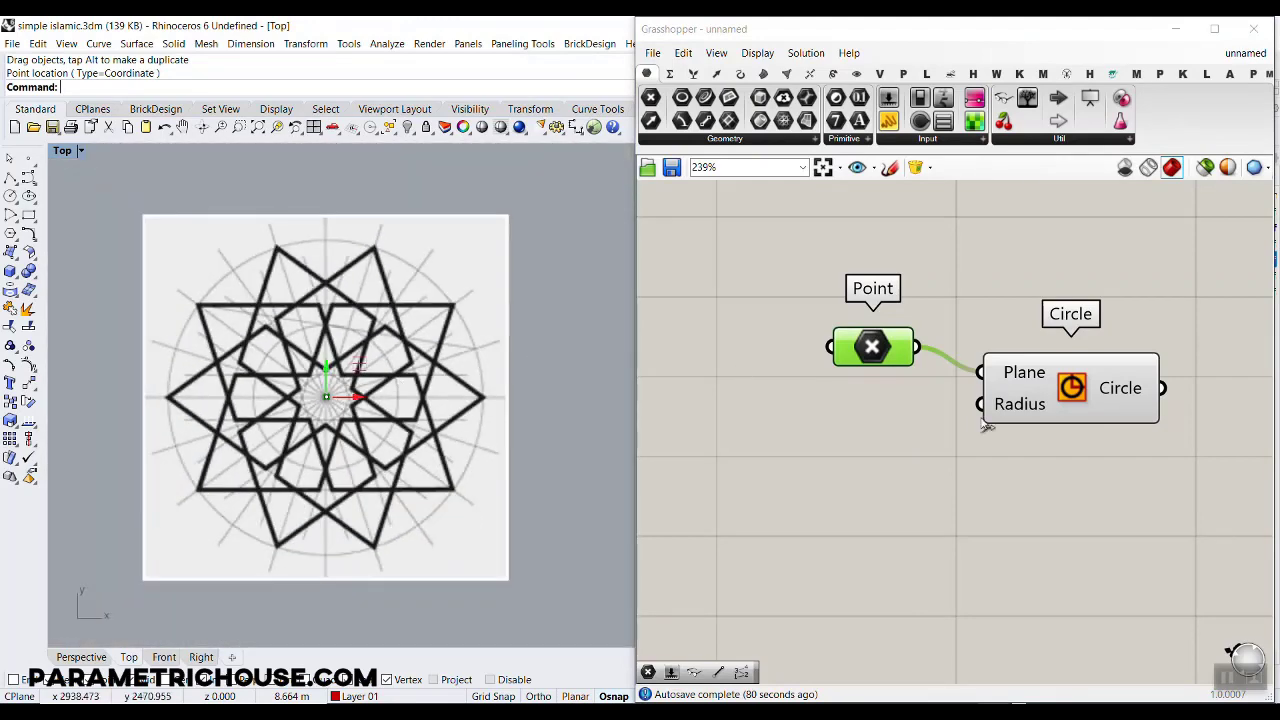
{"action": "scroll", "coordinate": [320, 450], "scroll_direction": "up", "scroll_amount": 5}
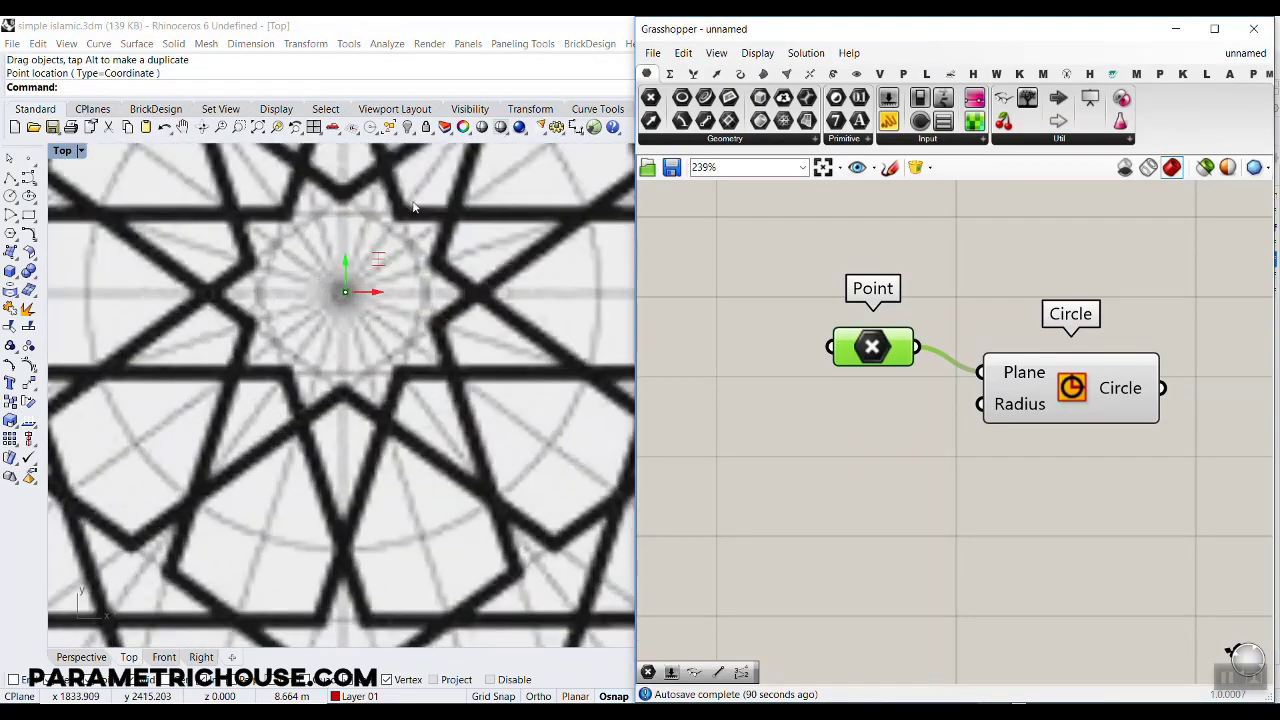
{"action": "left_click", "coordinate": [906, 463]}
Step: Drive the Circle's Radius input with a new 12.5 number slider and raise its value to 99.2
{"action": "scroll", "coordinate": [852, 462], "scroll_direction": "up", "scroll_amount": 3}
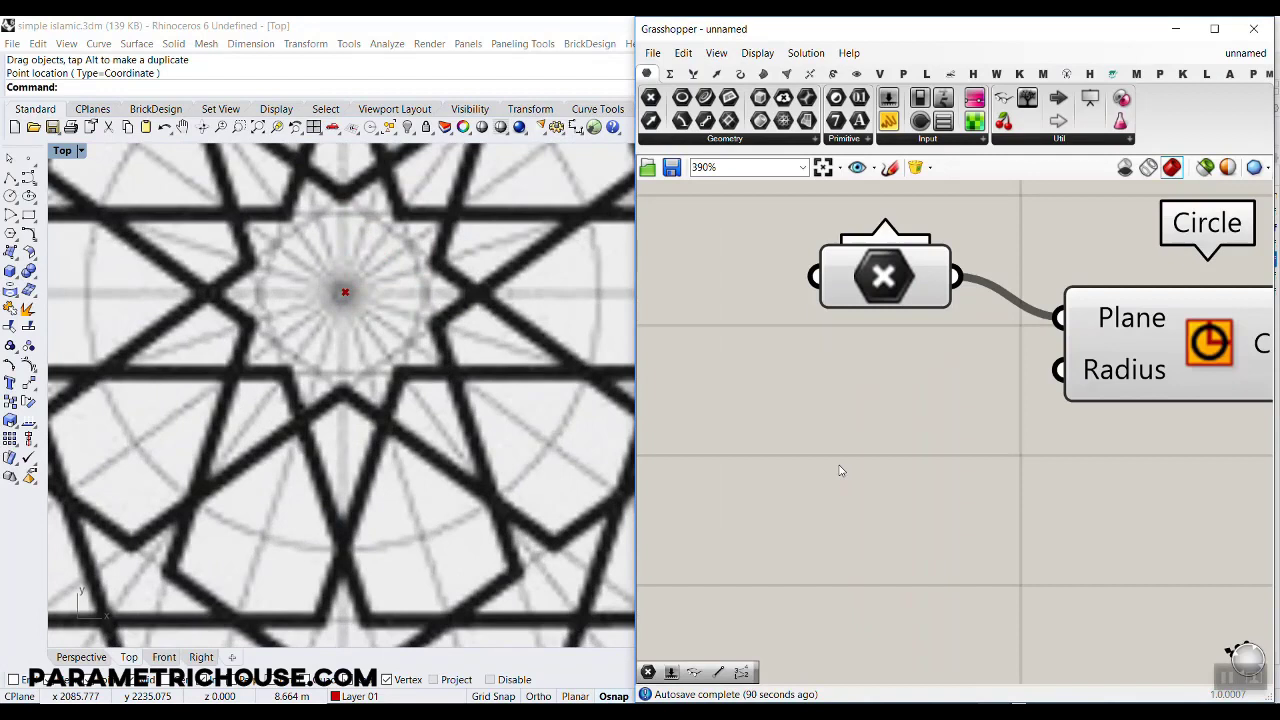
{"action": "double_click", "coordinate": [785, 467]}
{"action": "type", "text": "12.5"}
{"action": "key", "text": "Return"}
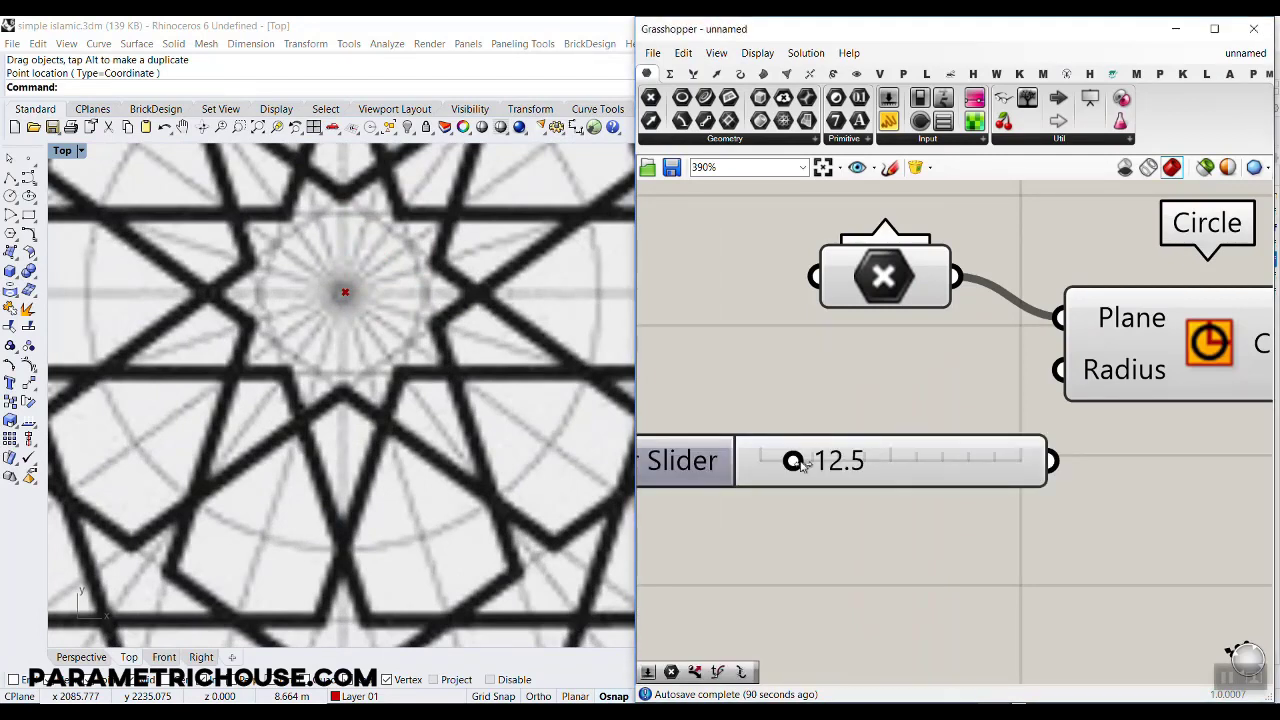
{"action": "left_click_drag", "start_coordinate": [1052, 461], "coordinate": [1060, 370]}
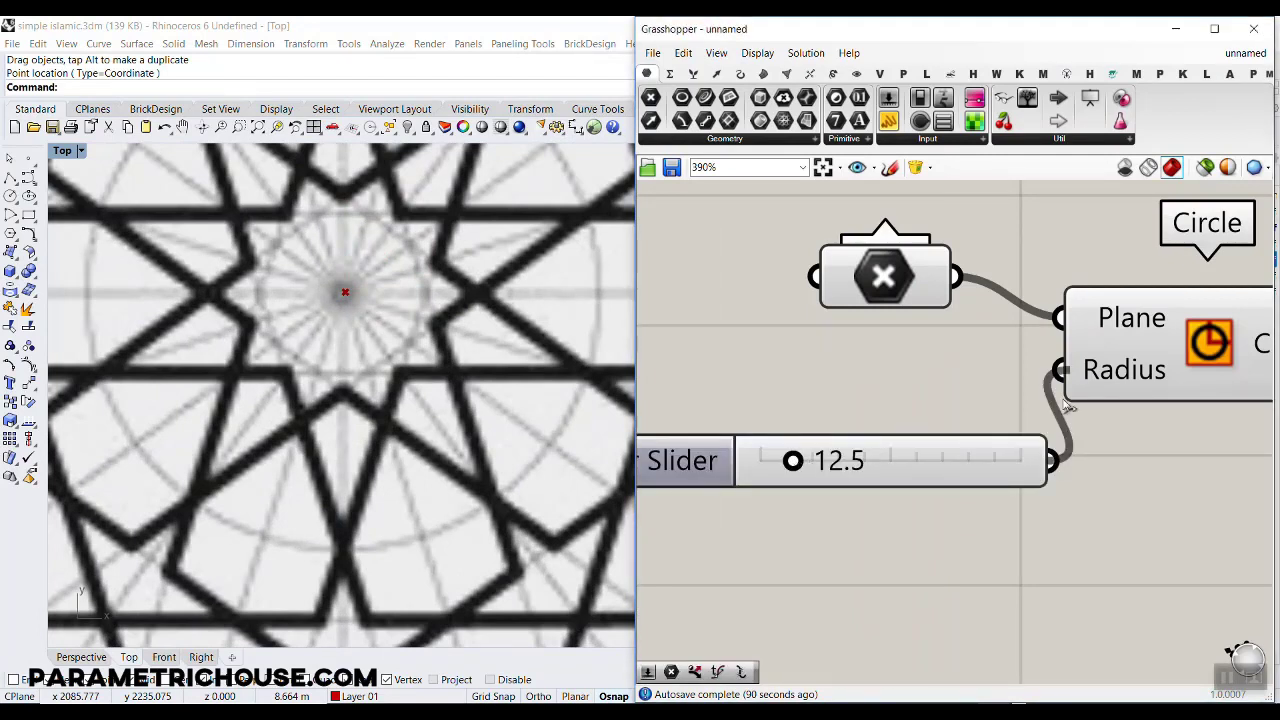
{"action": "left_click_drag", "start_coordinate": [795, 462], "coordinate": [1023, 457]}
Step: Extend the radius slider's maximum to 700 and set its value to 109.5 to enlarge the circle
{"action": "right_click_drag", "start_coordinate": [697, 454], "coordinate": [795, 451]}
{"action": "left_click", "coordinate": [793, 453]}
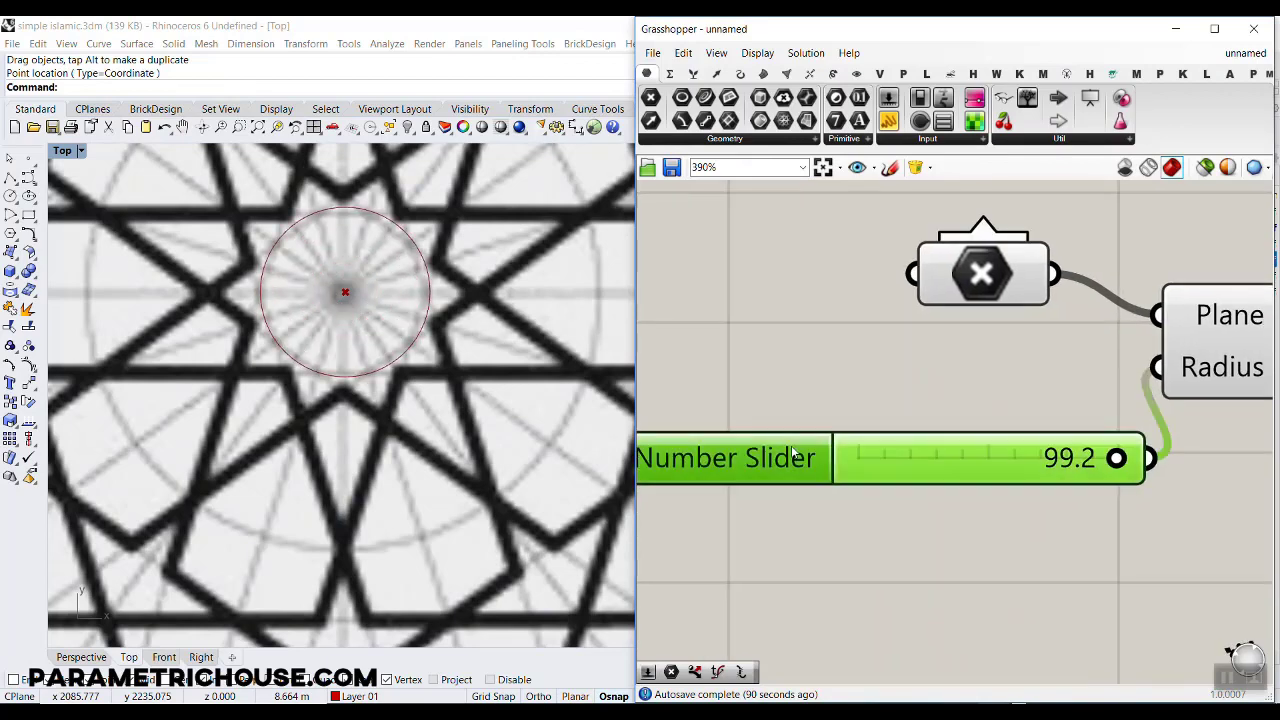
{"action": "double_click", "coordinate": [793, 455]}
{"action": "scroll", "coordinate": [866, 488], "scroll_direction": "up", "scroll_amount": 6}
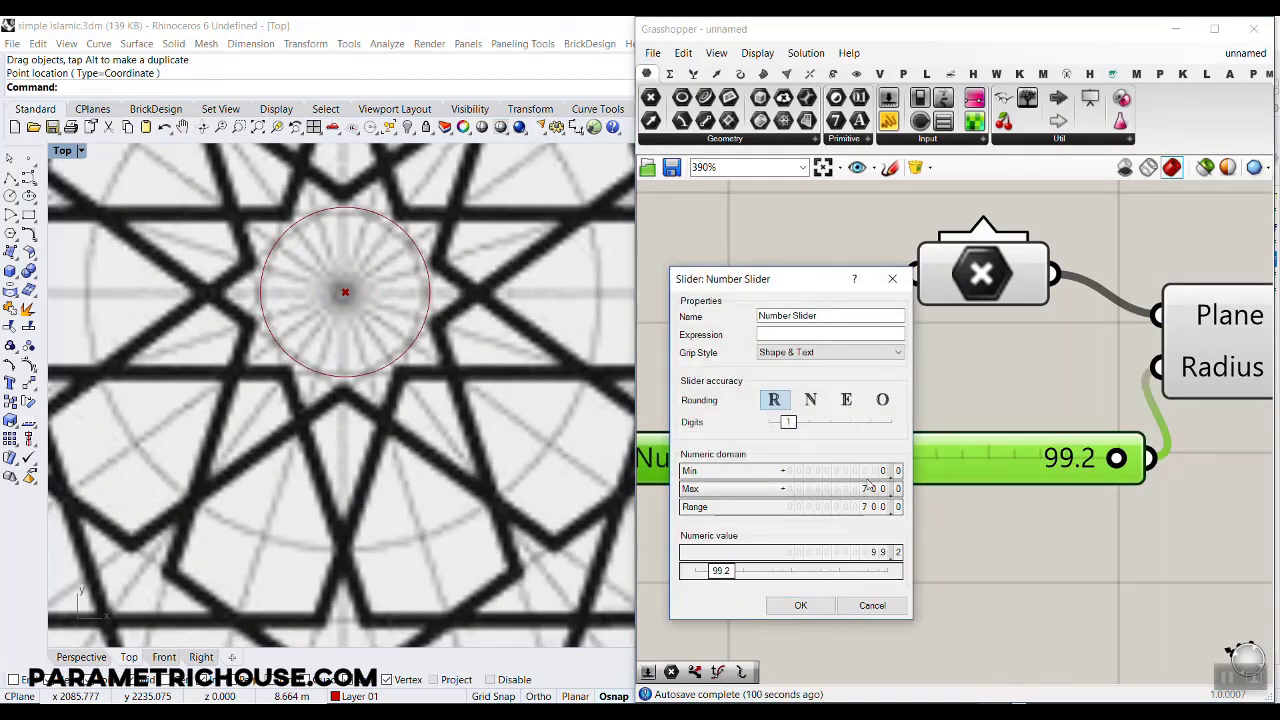
{"action": "left_click", "coordinate": [800, 605]}
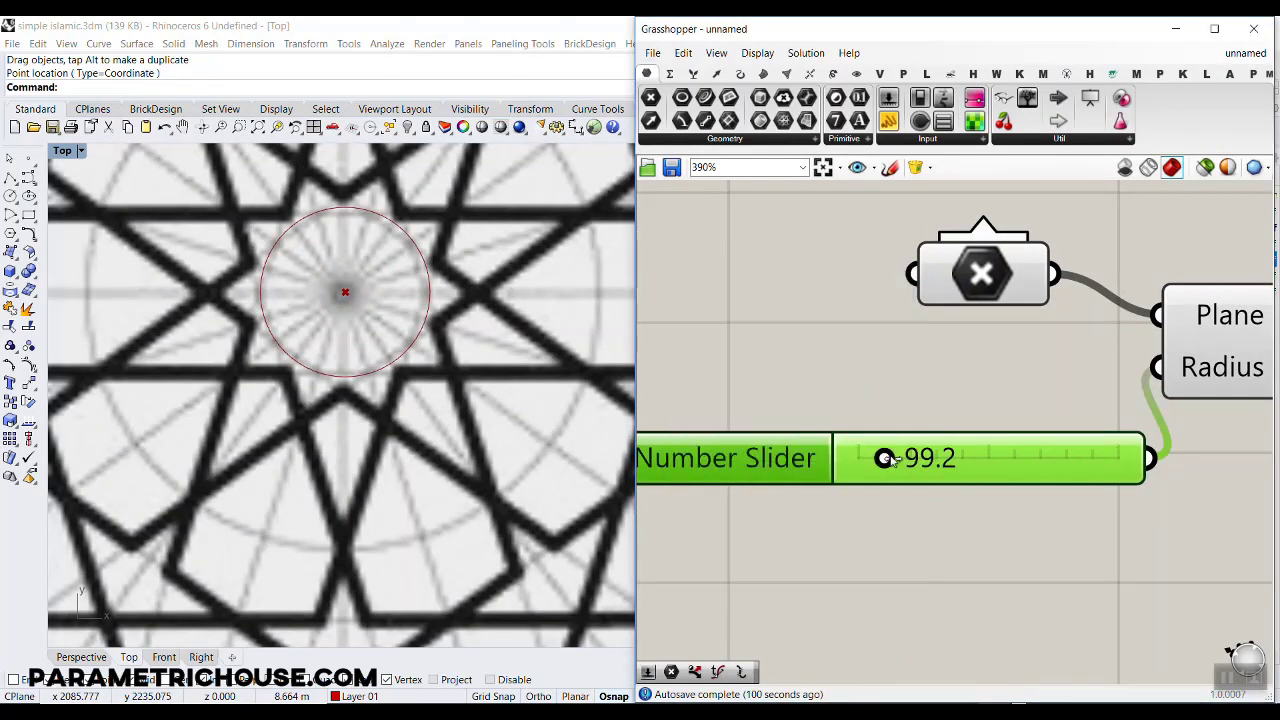
{"action": "left_click_drag", "start_coordinate": [890, 458], "coordinate": [888, 458]}
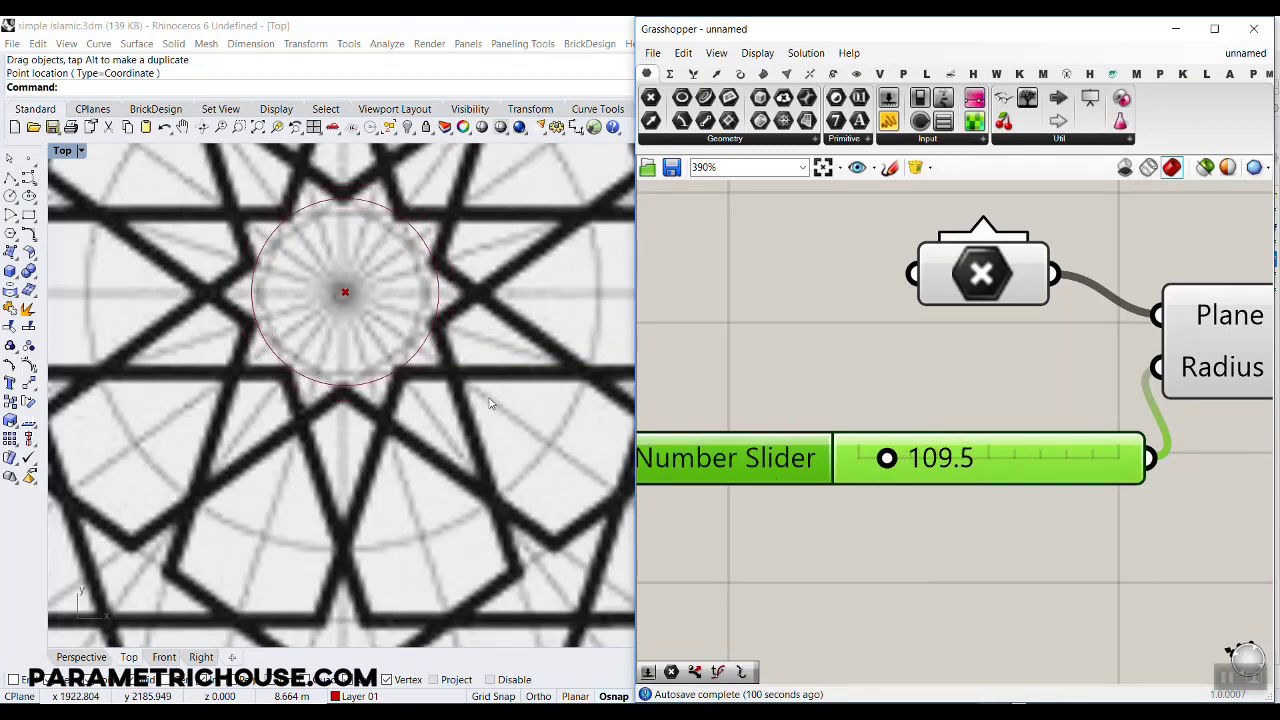
Step: Add a Divide Curve component after the Circle and feed the circle into its Curve input
{"action": "scroll", "coordinate": [490, 404], "scroll_direction": "down", "scroll_amount": 2}
{"action": "scroll", "coordinate": [906, 371], "scroll_direction": "down", "scroll_amount": 4}
{"action": "left_click", "coordinate": [998, 333]}
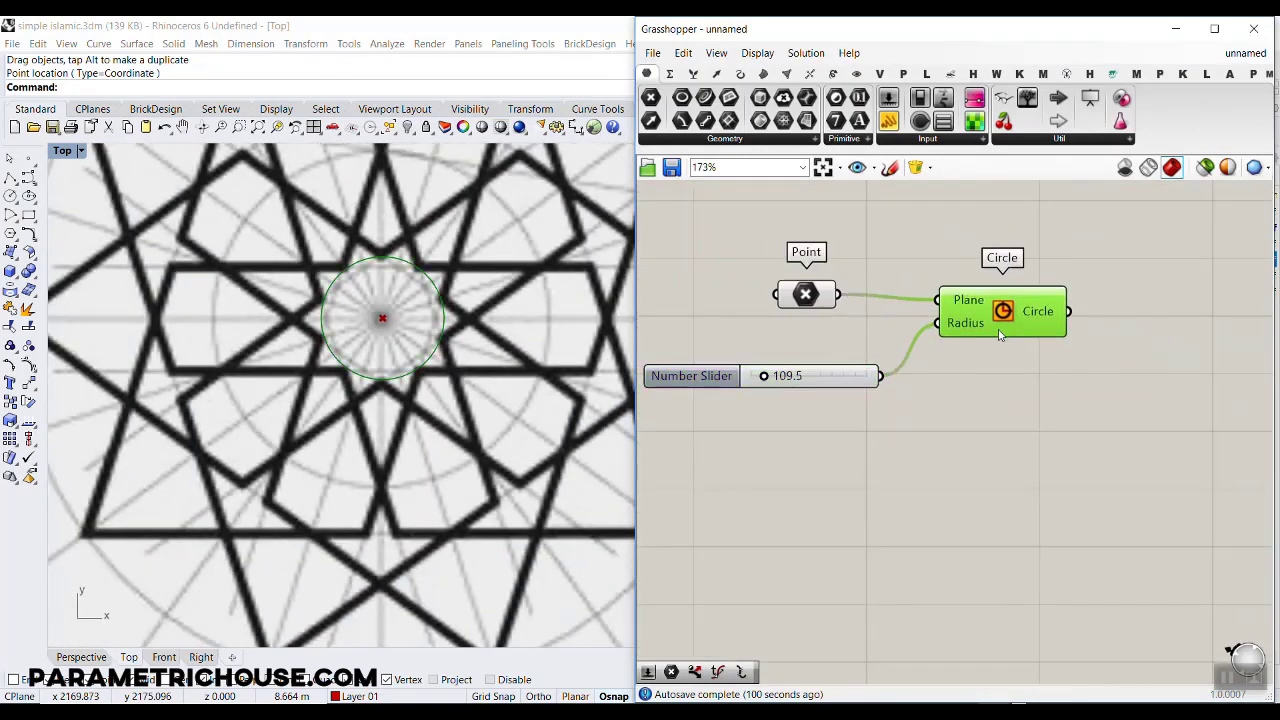
{"action": "left_click", "coordinate": [840, 378]}
{"action": "scroll", "coordinate": [937, 371], "scroll_direction": "up", "scroll_amount": 2}
{"action": "double_click", "coordinate": [1058, 393]}
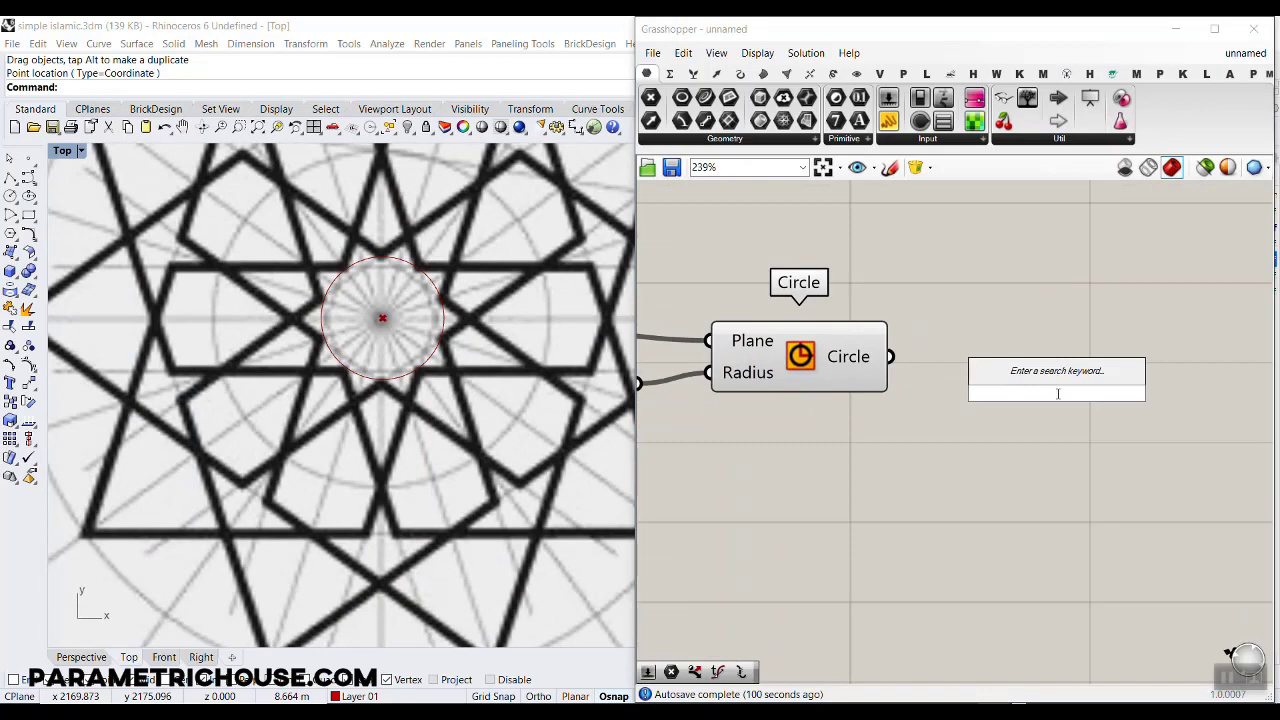
{"action": "type", "text": "div"}
{"action": "left_click", "coordinate": [1044, 377]}
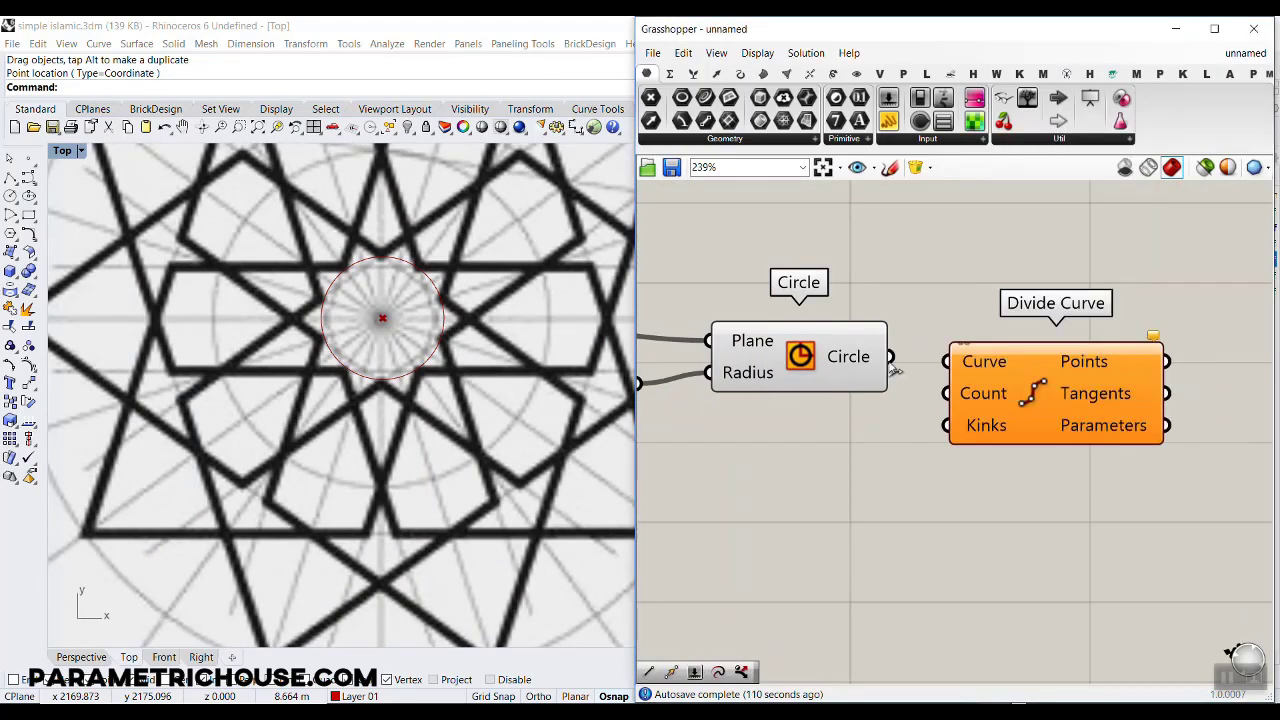
{"action": "left_click_drag", "start_coordinate": [891, 359], "coordinate": [948, 363]}
{"action": "left_click_drag", "start_coordinate": [1031, 393], "coordinate": [1087, 417]}
{"action": "left_click", "coordinate": [840, 453]}
{"action": "scroll", "coordinate": [242, 268], "scroll_direction": "up", "scroll_amount": 2}
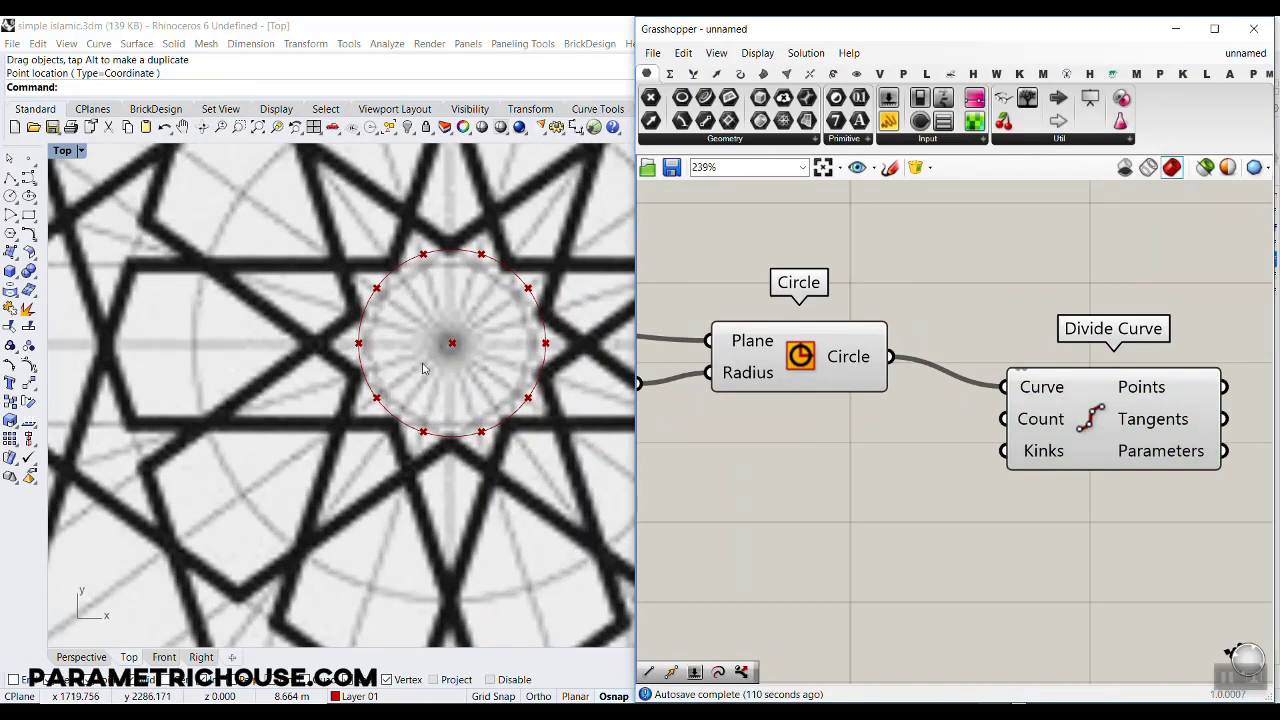
{"action": "left_click", "coordinate": [376, 320]}
Step: Drive Divide Curve's Count input with a new number slider of 20 and test it by sliding to 19
{"action": "double_click", "coordinate": [785, 463]}
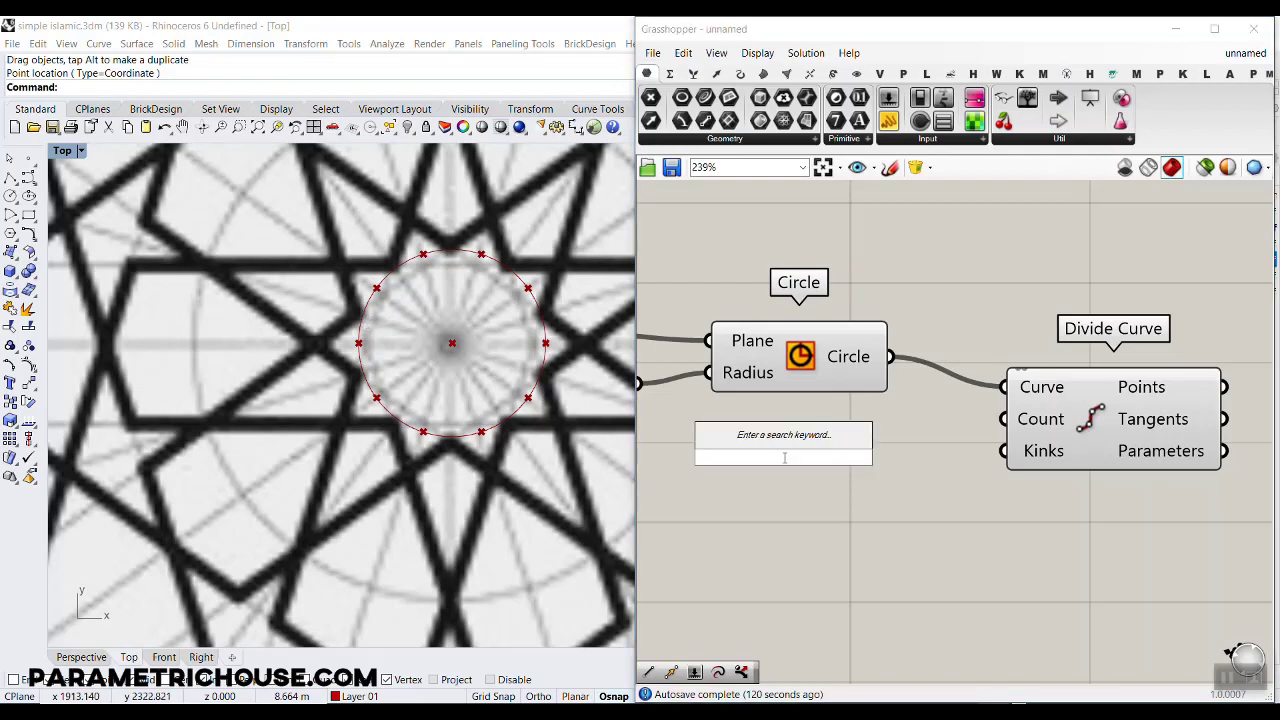
{"action": "type", "text": "20"}
{"action": "key", "text": "Return"}
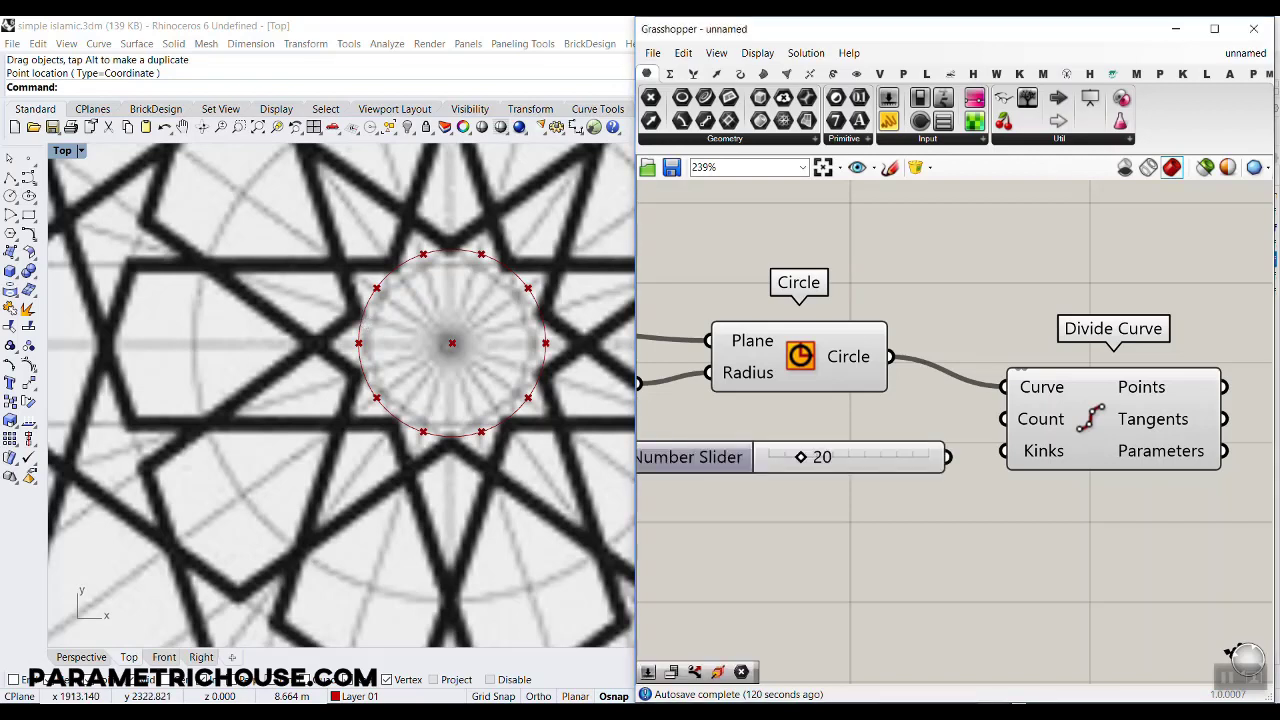
{"action": "left_click_drag", "start_coordinate": [947, 457], "coordinate": [1073, 423]}
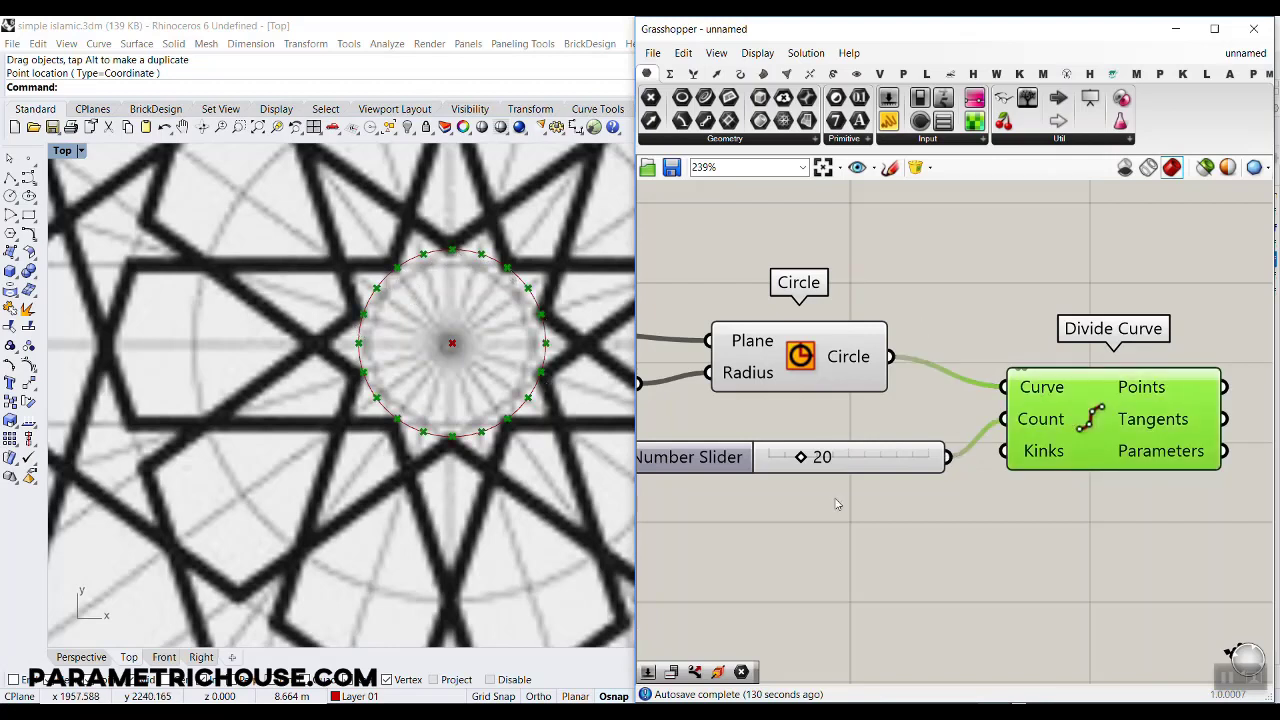
{"action": "mouse_move", "coordinate": [806, 460]}
{"action": "left_mouse_down"}
{"action": "mouse_move", "coordinate": [777, 456]}
{"action": "mouse_move", "coordinate": [812, 457]}
{"action": "mouse_move", "coordinate": [800, 457]}
{"action": "left_mouse_up"}
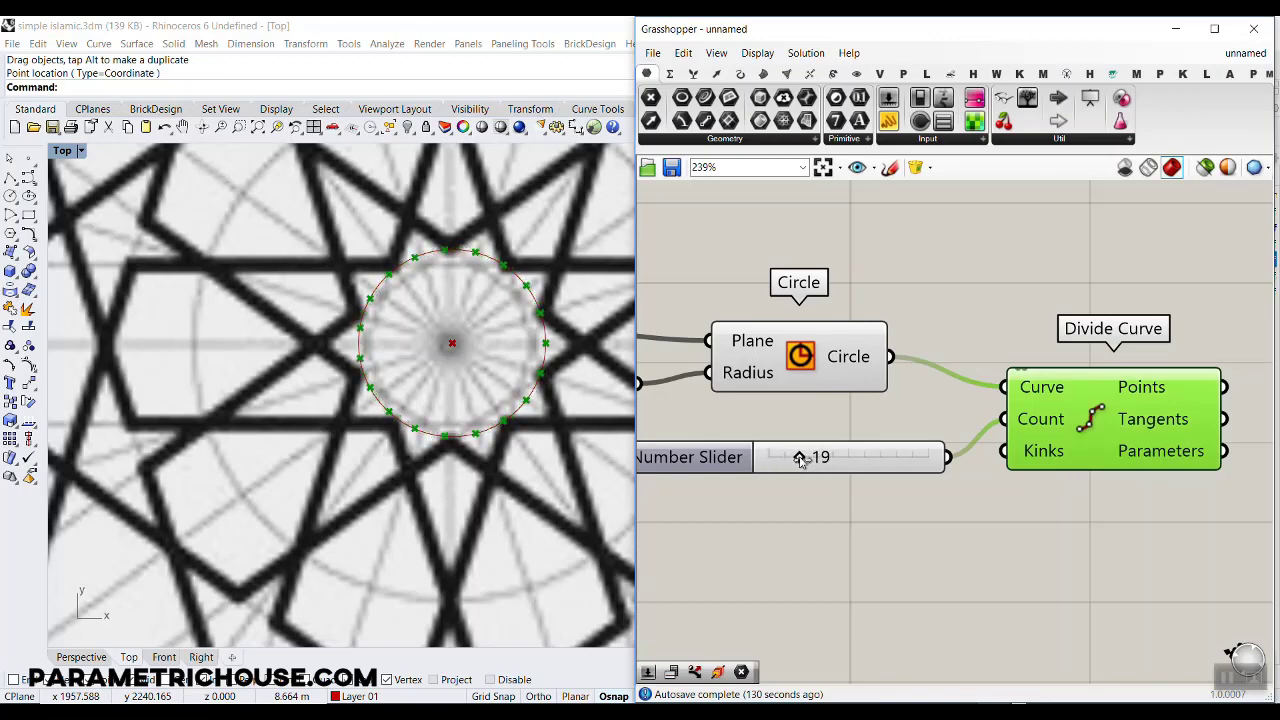
Step: Restrict the count slider to even numbers with a minimum of 8 and a maximum of 40
{"action": "left_click", "coordinate": [703, 468]}
{"action": "double_click", "coordinate": [703, 468]}
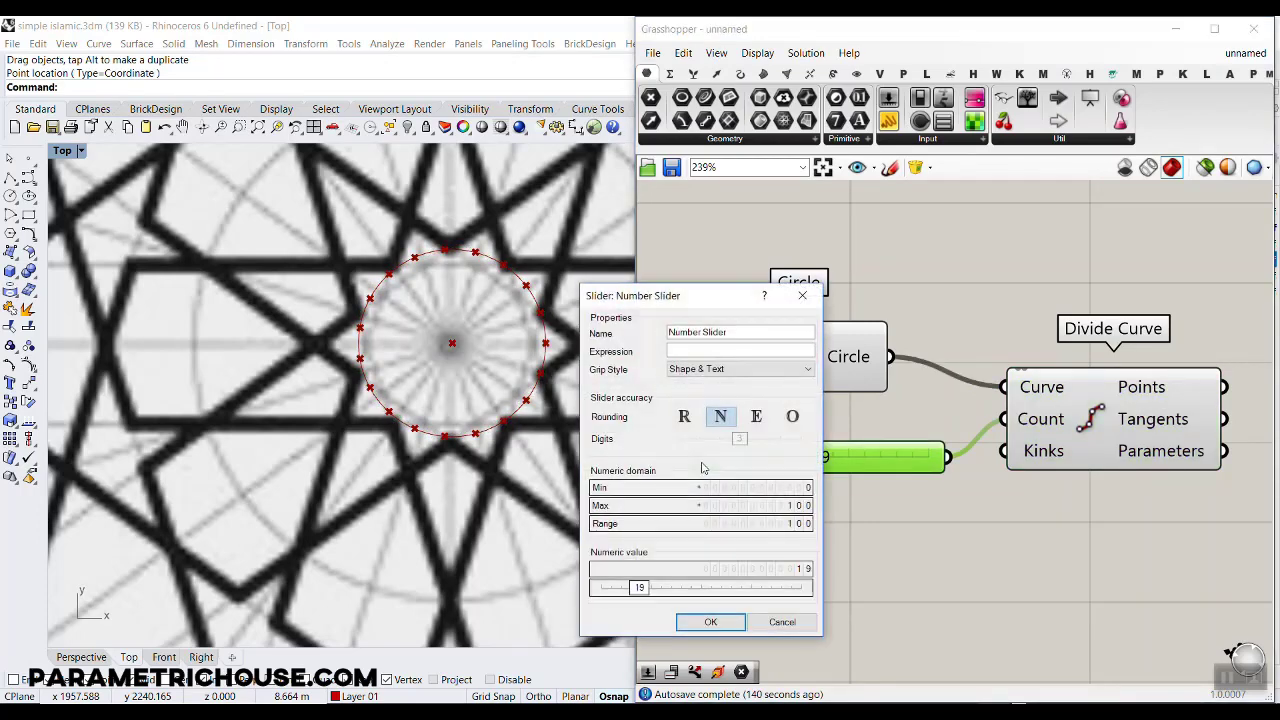
{"action": "left_click", "coordinate": [756, 416]}
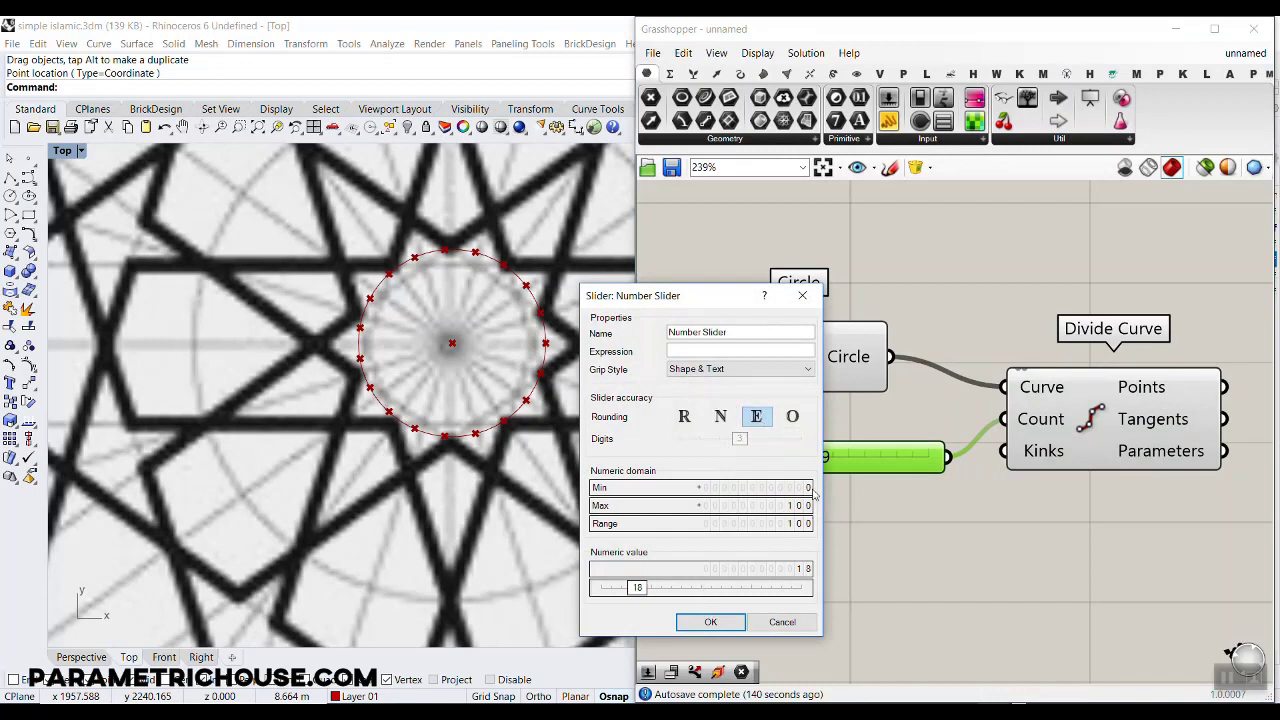
{"action": "double_click", "coordinate": [806, 487]}
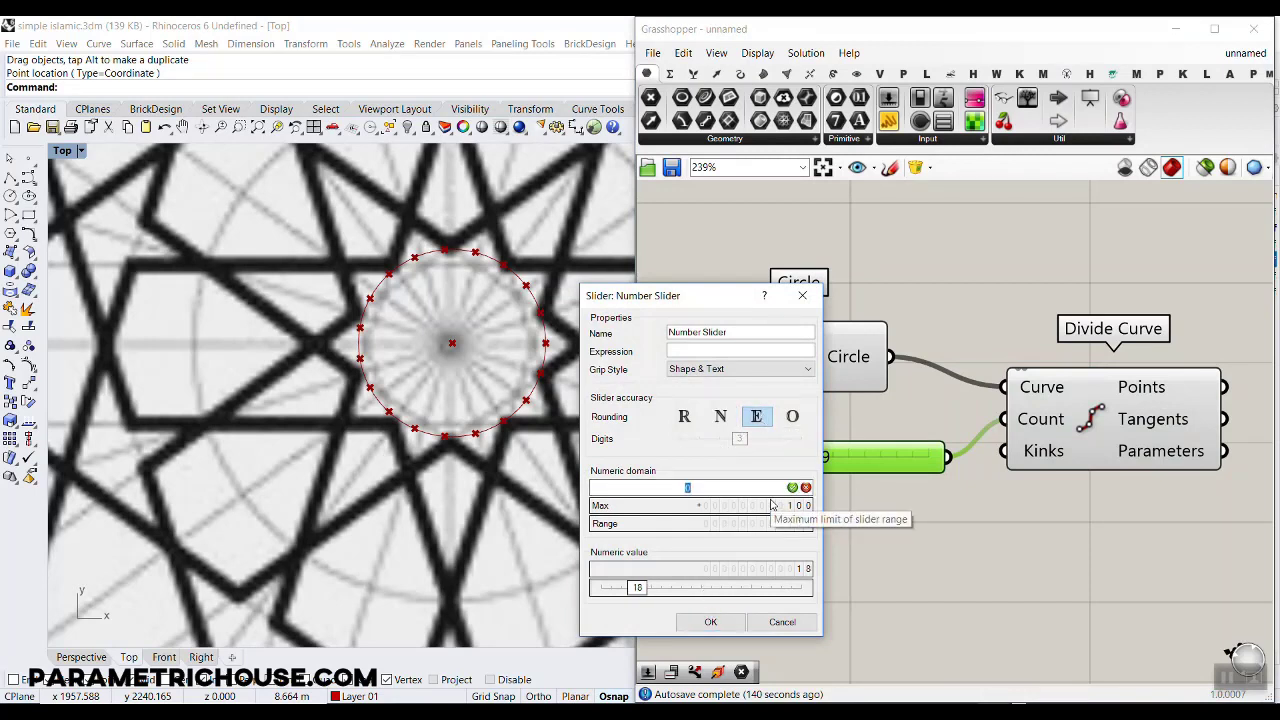
{"action": "double_click", "coordinate": [770, 505]}
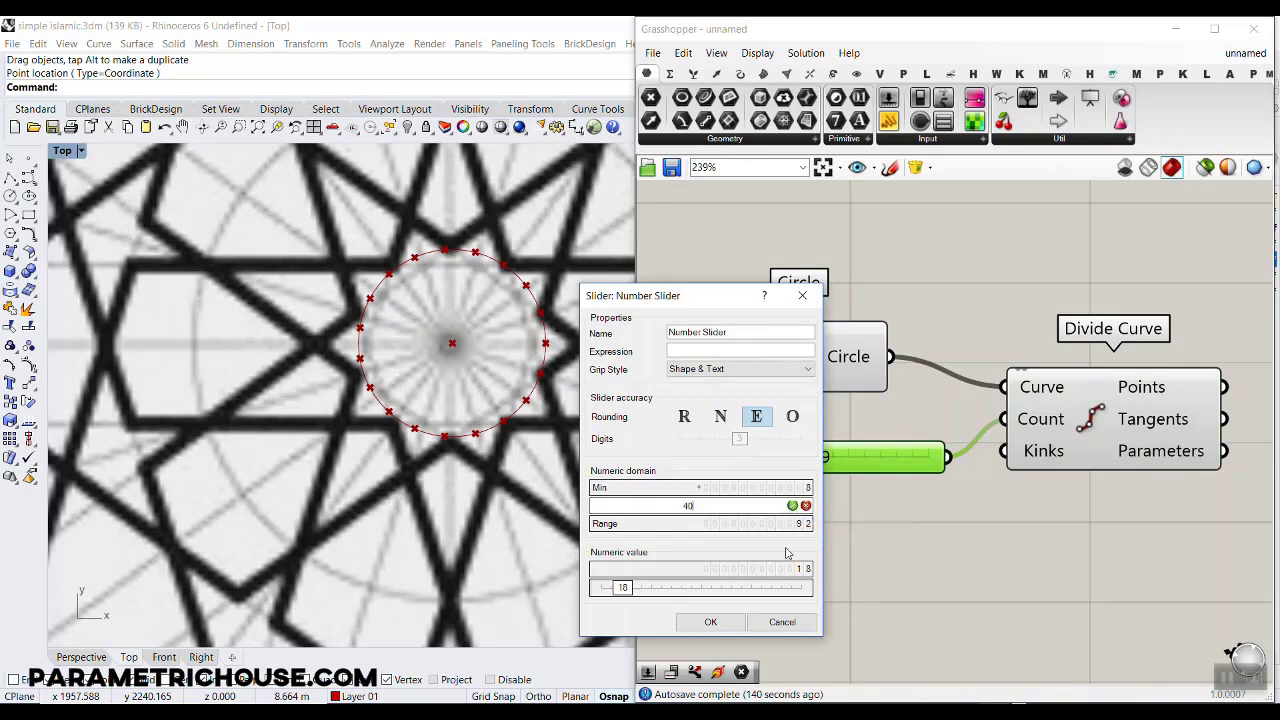
{"action": "left_click", "coordinate": [710, 622]}
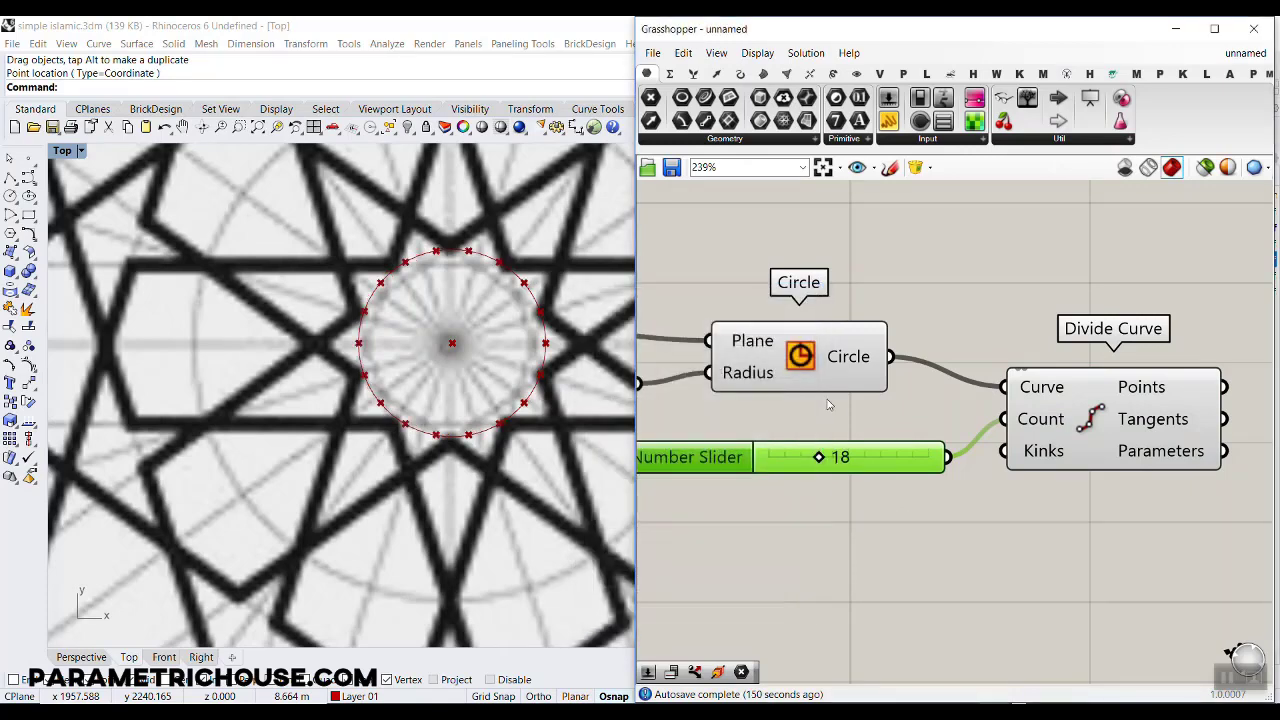
Step: Try the count slider at 24, and set its value to exactly 20
{"action": "left_click_drag", "start_coordinate": [820, 457], "coordinate": [850, 457]}
{"action": "double_click", "coordinate": [812, 461]}
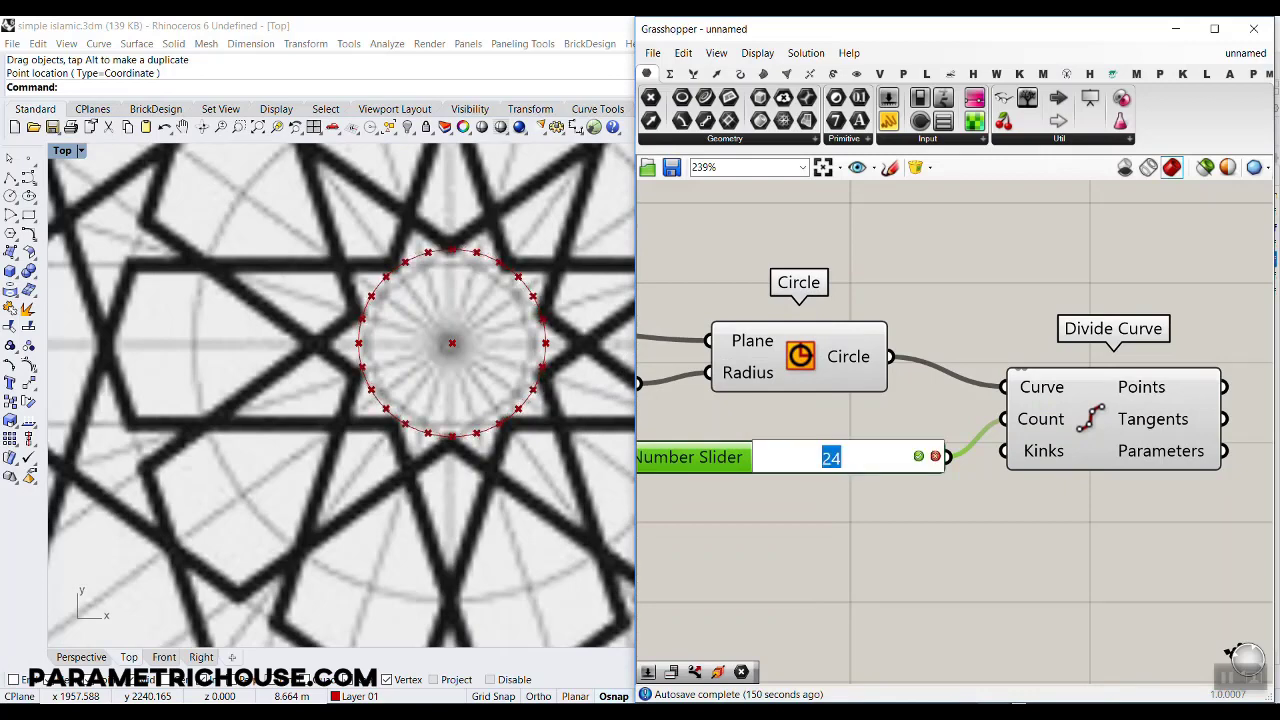
{"action": "type", "text": "20"}
{"action": "key", "text": "Return"}
{"action": "scroll", "coordinate": [336, 322], "scroll_direction": "down", "scroll_amount": 4}
{"action": "right_click_drag", "start_coordinate": [386, 298], "coordinate": [349, 323]}
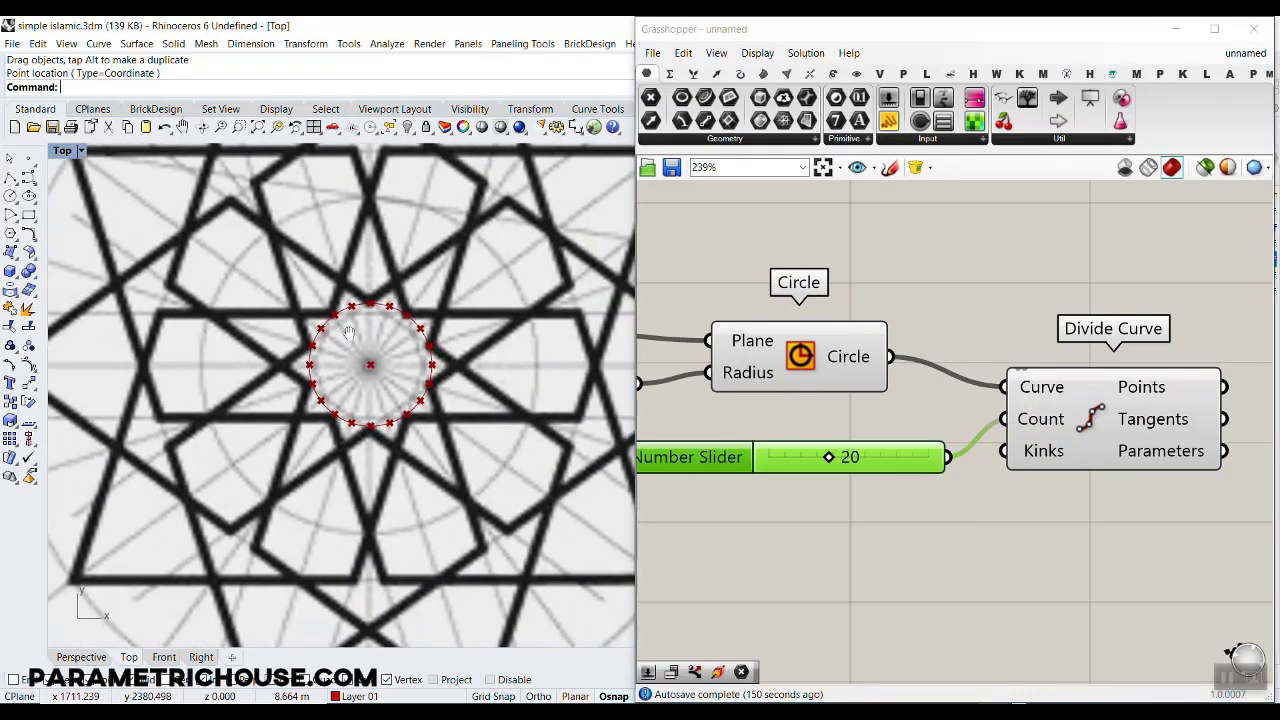
{"action": "scroll", "coordinate": [368, 324], "scroll_direction": "up", "scroll_amount": 4}
{"action": "right_click_drag", "start_coordinate": [1037, 360], "coordinate": [687, 326]}
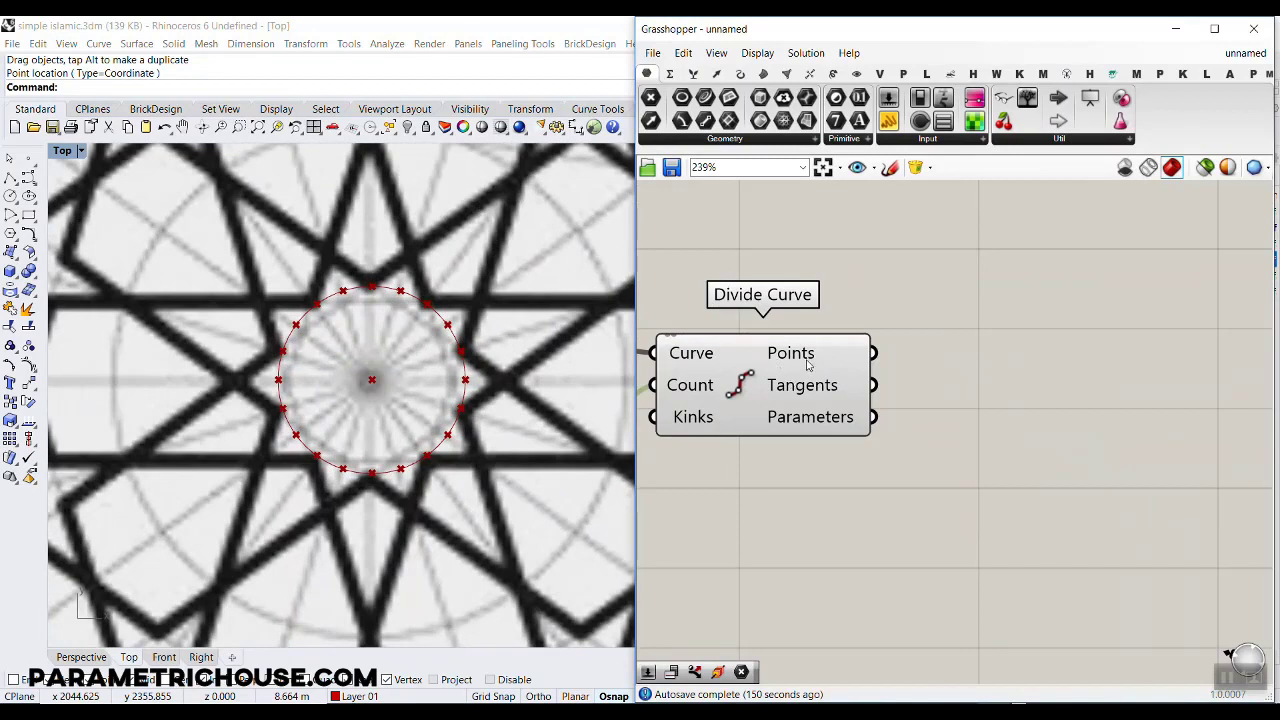
{"action": "scroll", "coordinate": [294, 370], "scroll_direction": "up", "scroll_amount": 1}
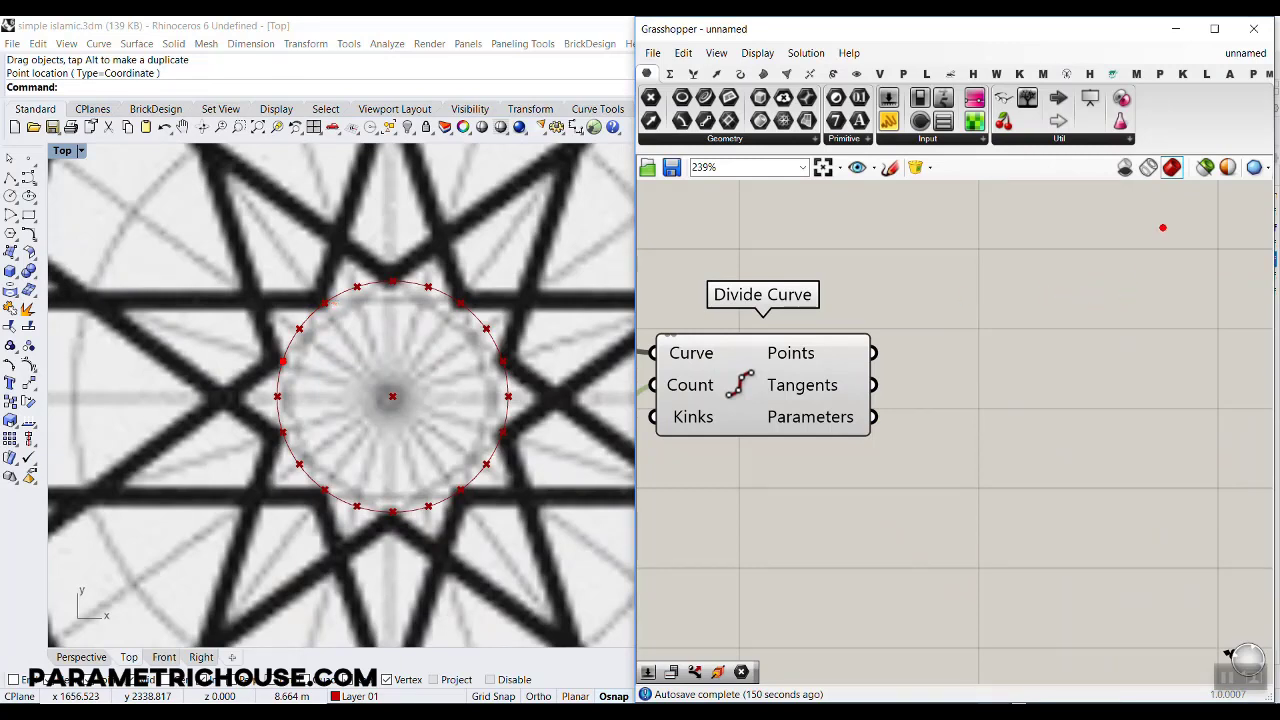
{"action": "mouse_move", "coordinate": [1163, 228]}
{"action": "left_mouse_down"}
{"action": "mouse_move", "coordinate": [1221, 80]}
{"action": "mouse_move", "coordinate": [1251, 124]}
{"action": "left_mouse_up"}
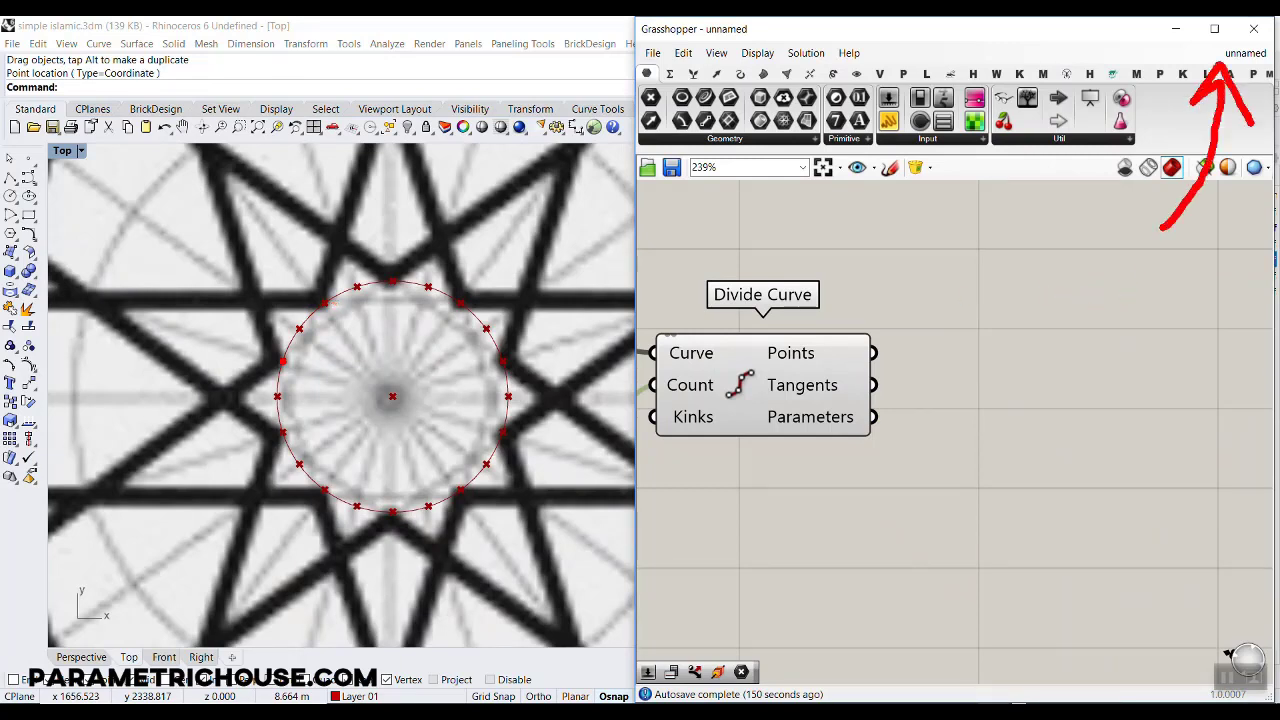
{"action": "key", "text": "Escape"}
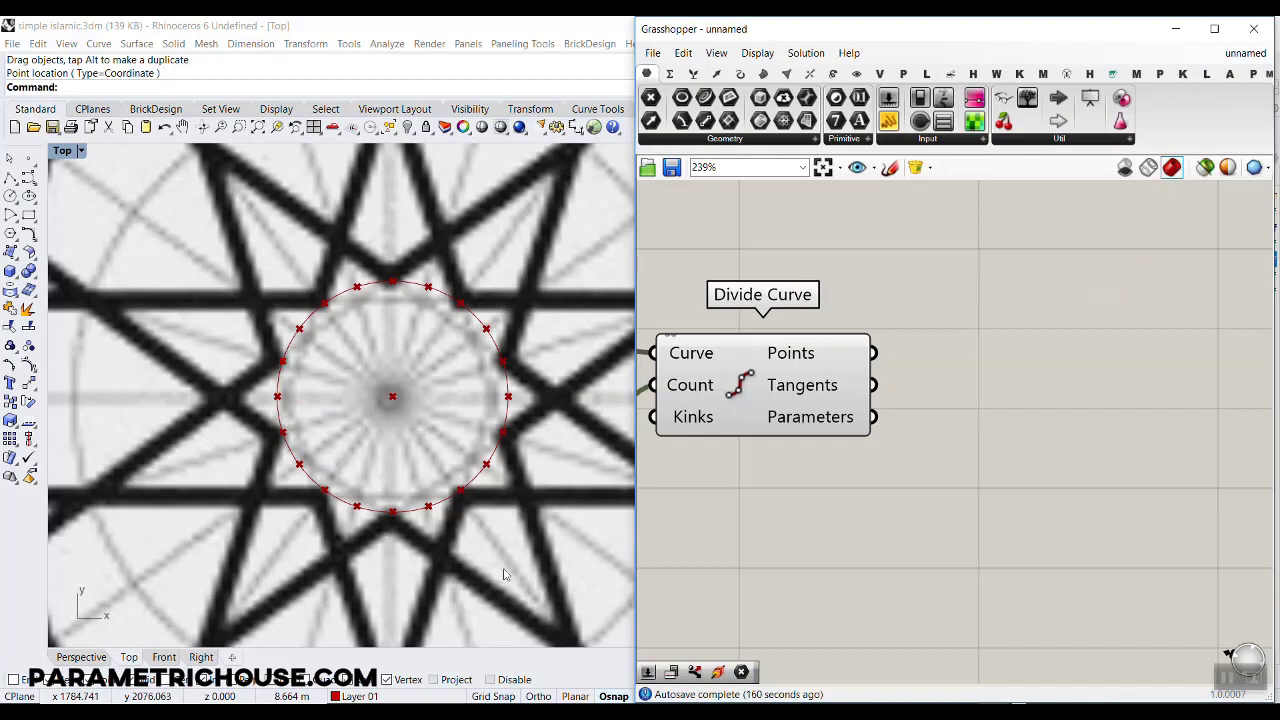
Step: Add a Dispatch component beside Divide Curve and feed the division points into its List input
{"action": "double_click", "coordinate": [996, 369]}
{"action": "type", "text": "dis"}
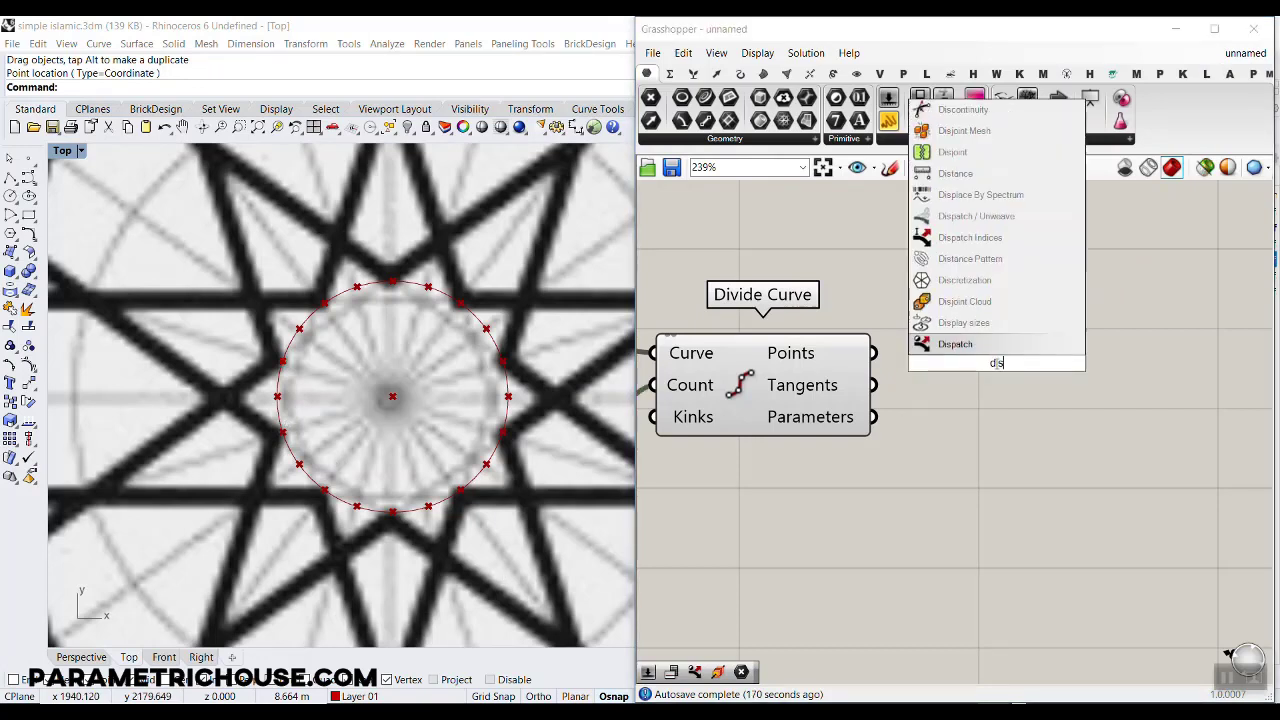
{"action": "left_click", "coordinate": [938, 346]}
{"action": "left_click_drag", "start_coordinate": [873, 353], "coordinate": [880, 355]}
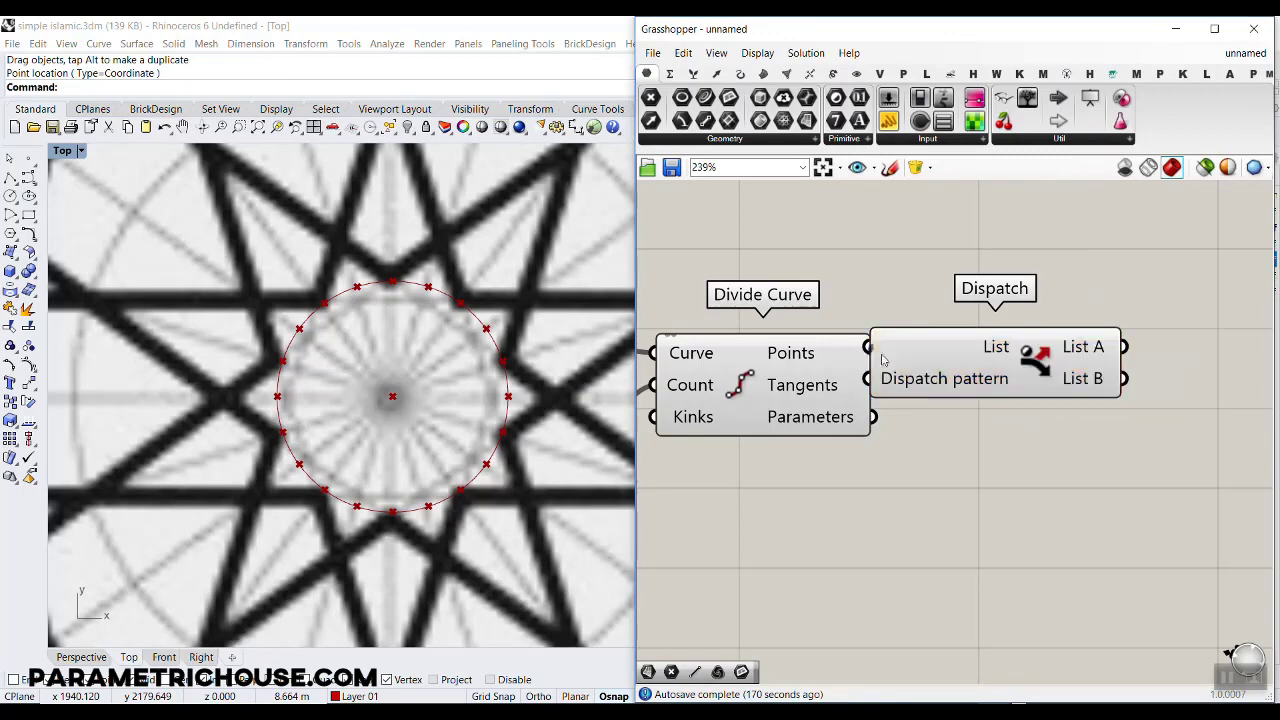
{"action": "right_click_drag", "start_coordinate": [965, 406], "coordinate": [823, 389]}
{"action": "scroll", "coordinate": [823, 389], "scroll_direction": "down", "scroll_amount": 2}
{"action": "left_click_drag", "start_coordinate": [843, 365], "coordinate": [1006, 374]}
{"action": "left_click", "coordinate": [852, 488]}
{"action": "scroll", "coordinate": [965, 377], "scroll_direction": "up", "scroll_amount": 2}
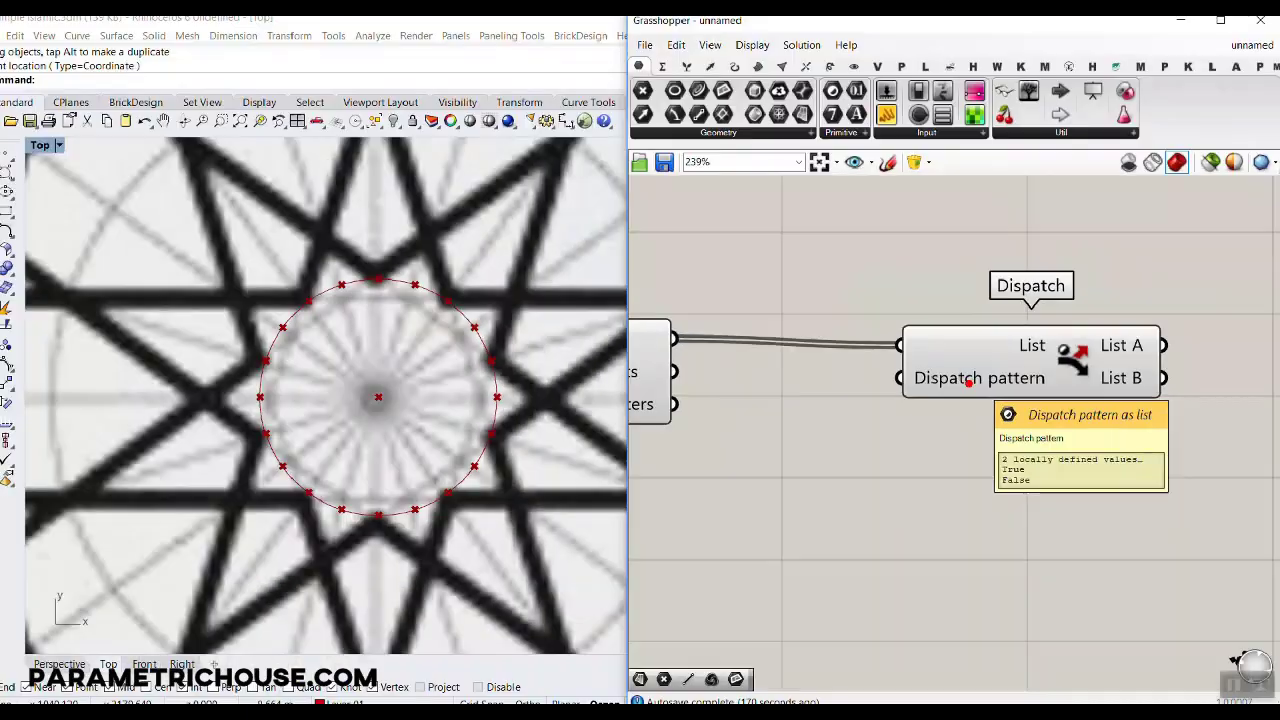
{"action": "scroll", "coordinate": [975, 385], "scroll_direction": "down", "scroll_amount": 2}
{"action": "left_click_drag", "start_coordinate": [1002, 374], "coordinate": [910, 374]}
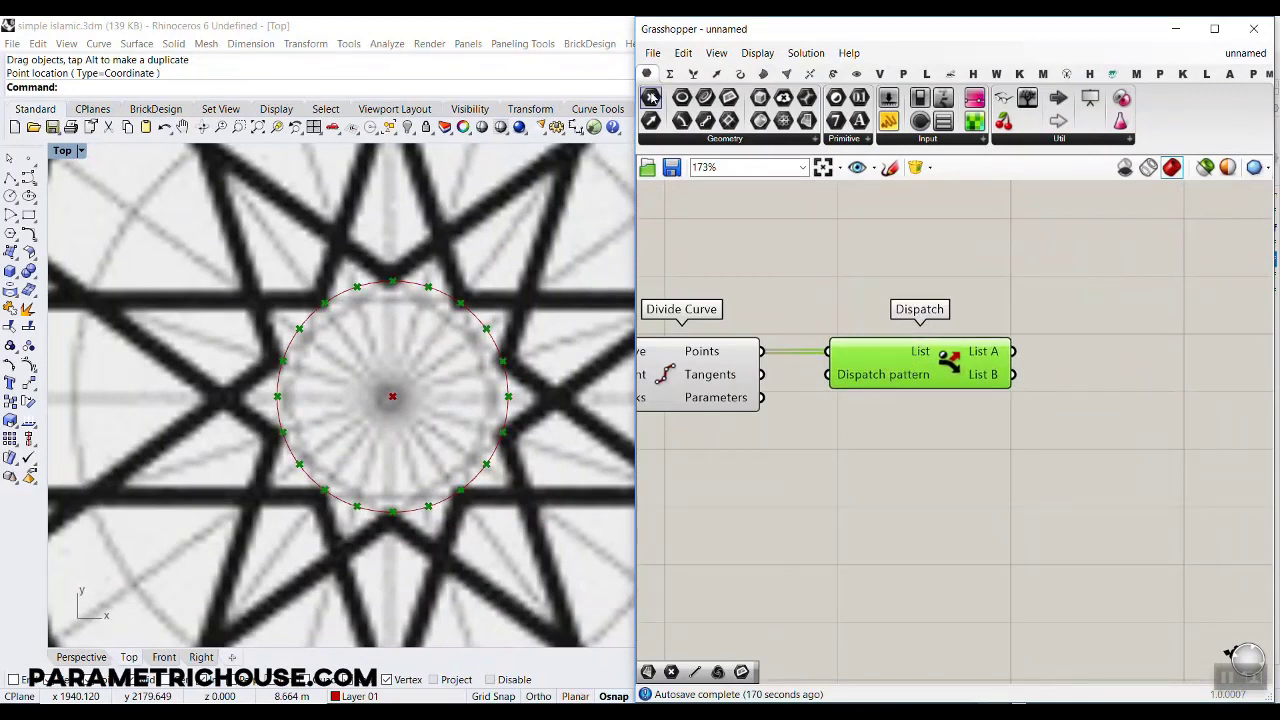
Step: Add a Point parameter after Dispatch and wire List B into it after trying List A
{"action": "left_click_drag", "start_coordinate": [1128, 322], "coordinate": [1102, 334]}
{"action": "left_click_drag", "start_coordinate": [1013, 351], "coordinate": [1071, 334]}
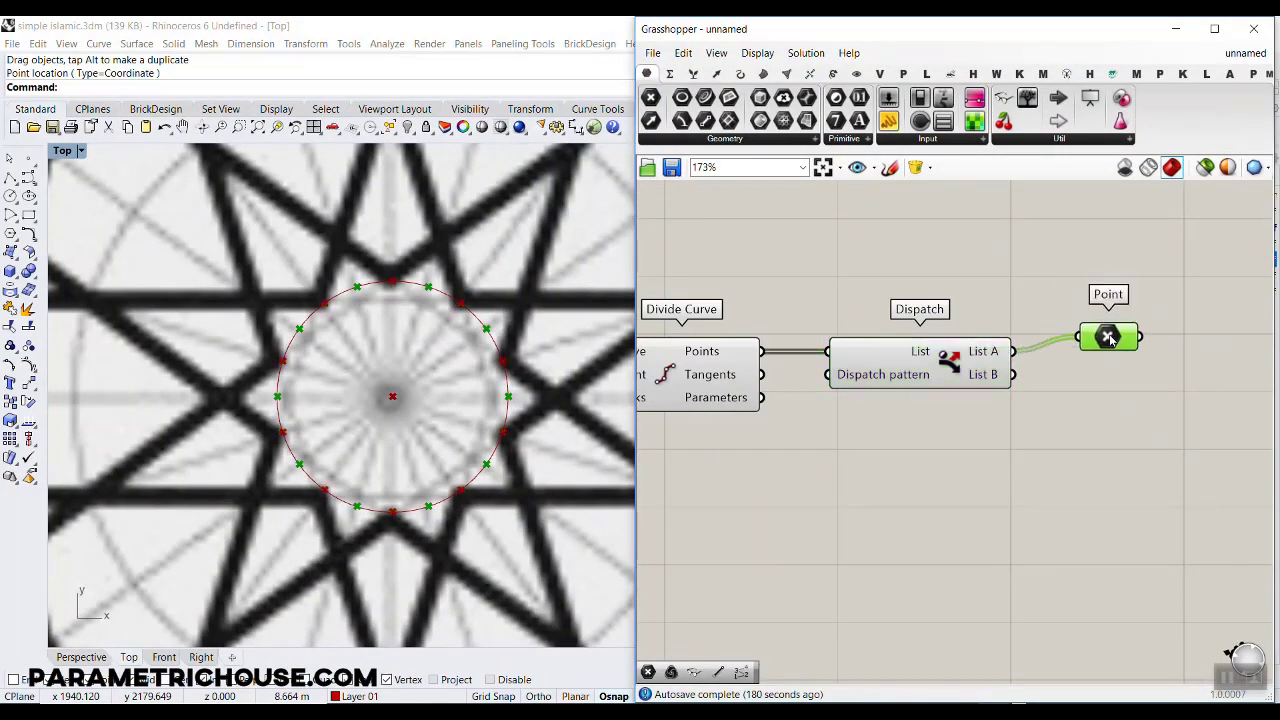
{"action": "left_click_drag", "start_coordinate": [1012, 375], "coordinate": [1094, 337]}
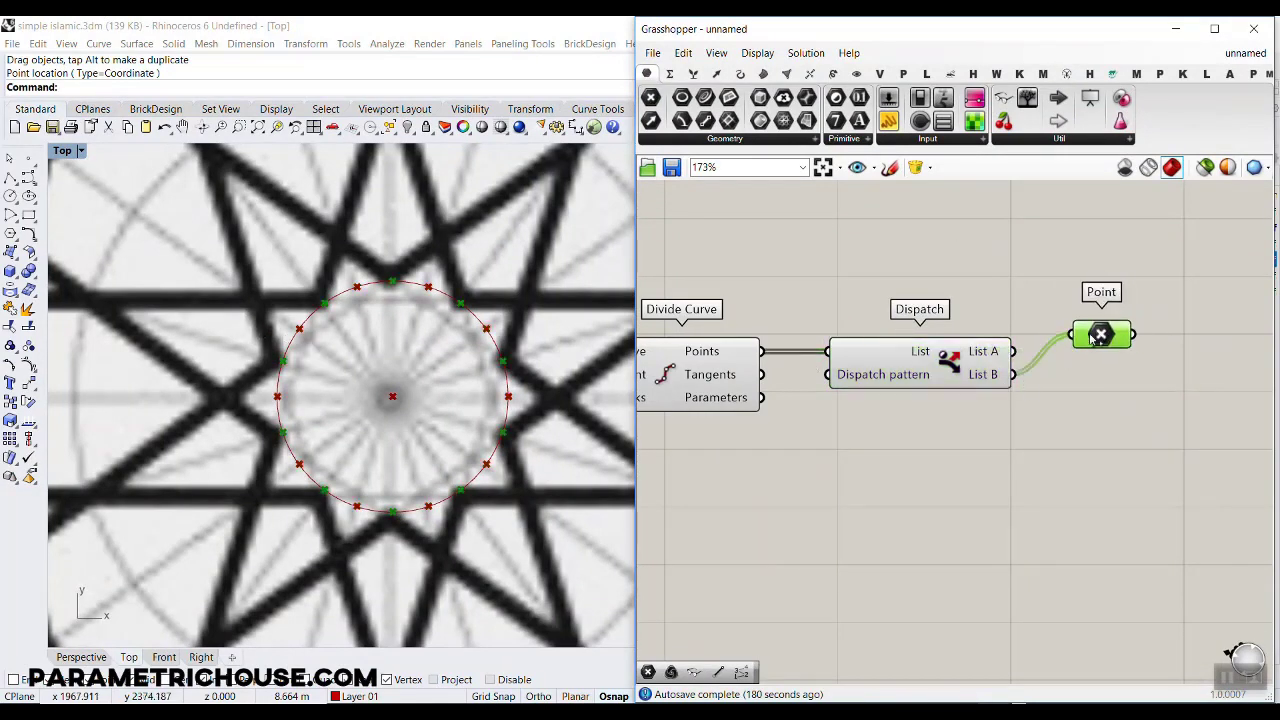
{"action": "scroll", "coordinate": [300, 378], "scroll_direction": "up", "scroll_amount": 2}
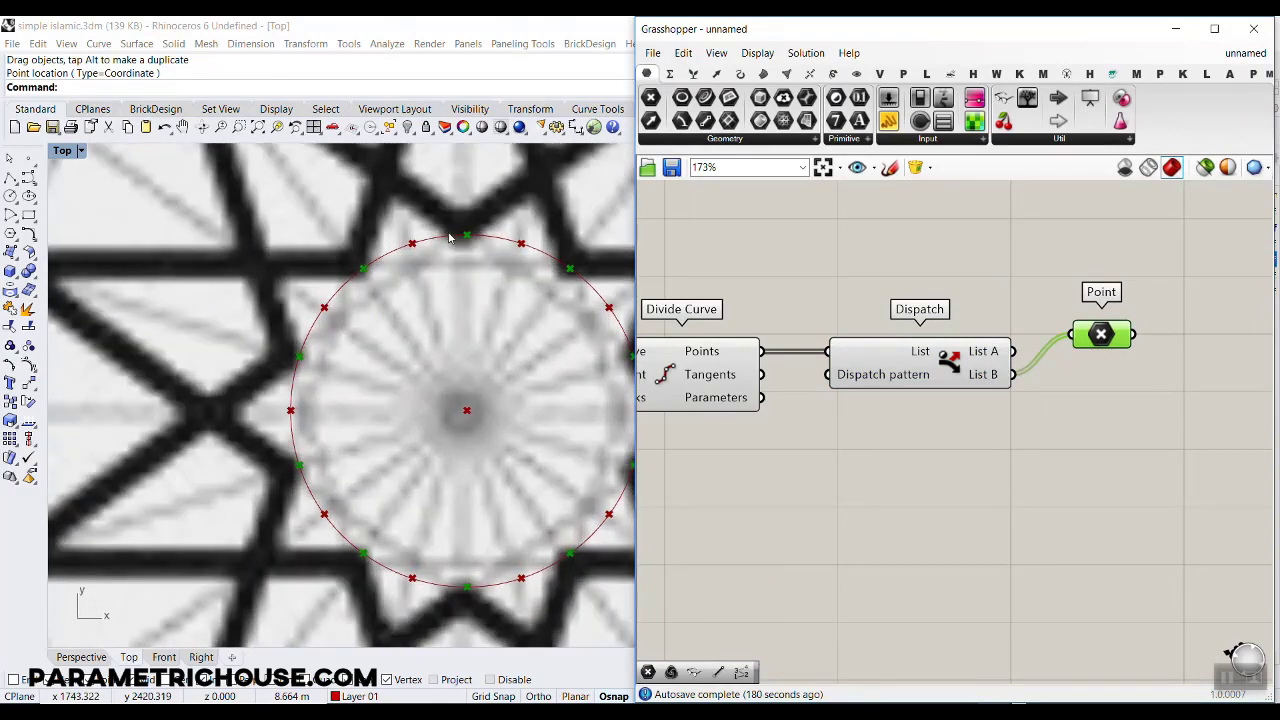
{"action": "scroll", "coordinate": [240, 402], "scroll_direction": "down", "scroll_amount": 3}
Step: Turn off the preview of the Divide Curve and Dispatch components
{"action": "scroll", "coordinate": [840, 416], "scroll_direction": "down", "scroll_amount": 4}
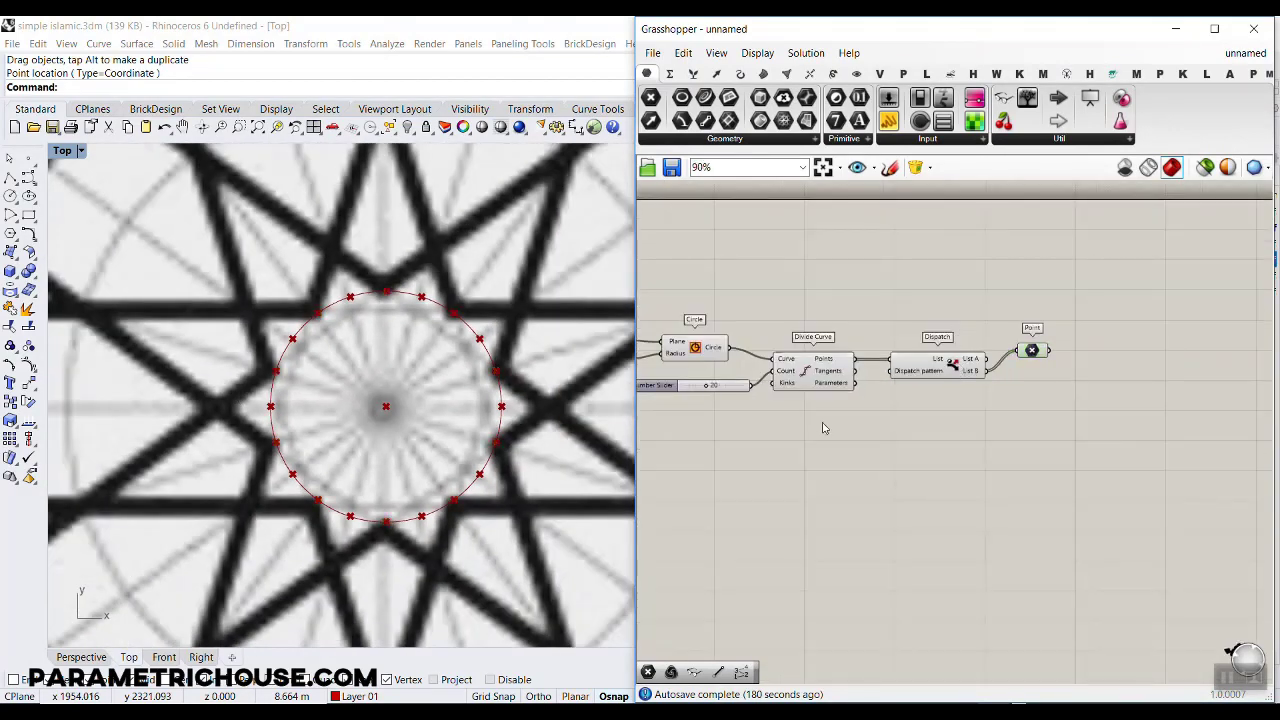
{"action": "left_click_drag", "start_coordinate": [823, 423], "coordinate": [822, 320]}
{"action": "right_click", "coordinate": [822, 320]}
{"action": "left_click", "coordinate": [857, 342]}
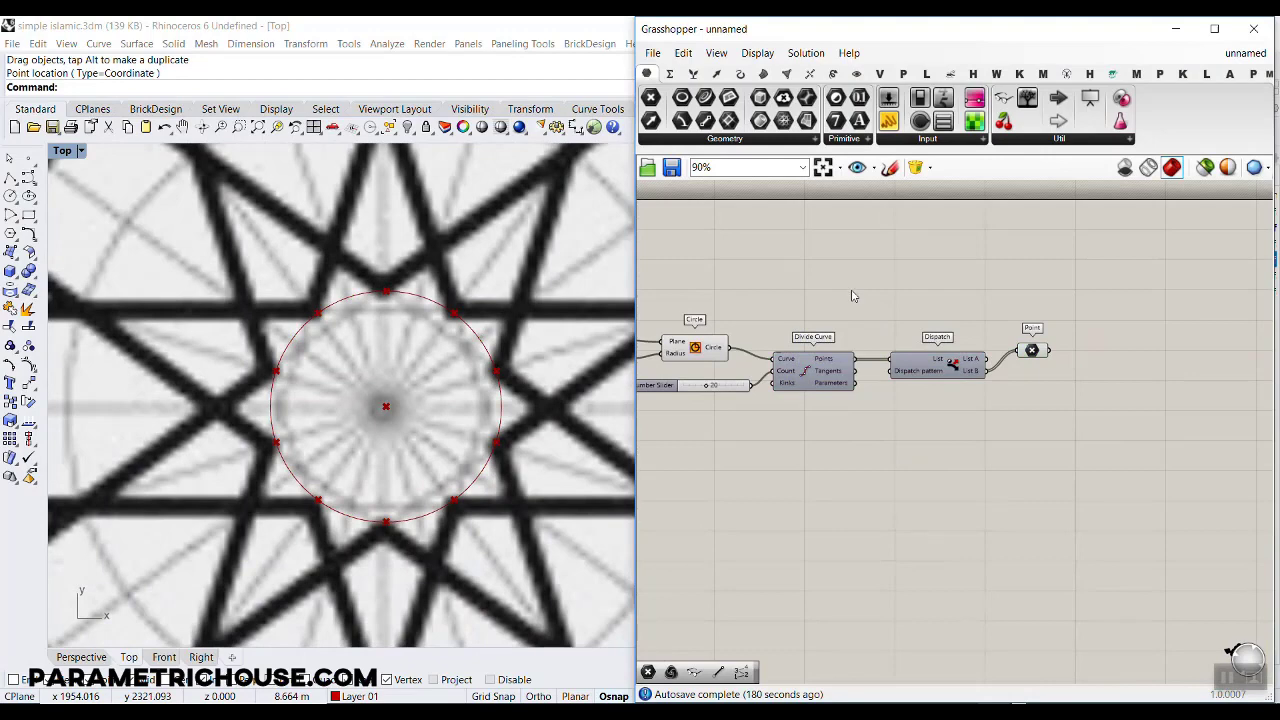
Step: Rename the slider feeding Divide Curve's Count input as n
{"action": "scroll", "coordinate": [1005, 340], "scroll_direction": "down", "scroll_amount": 2}
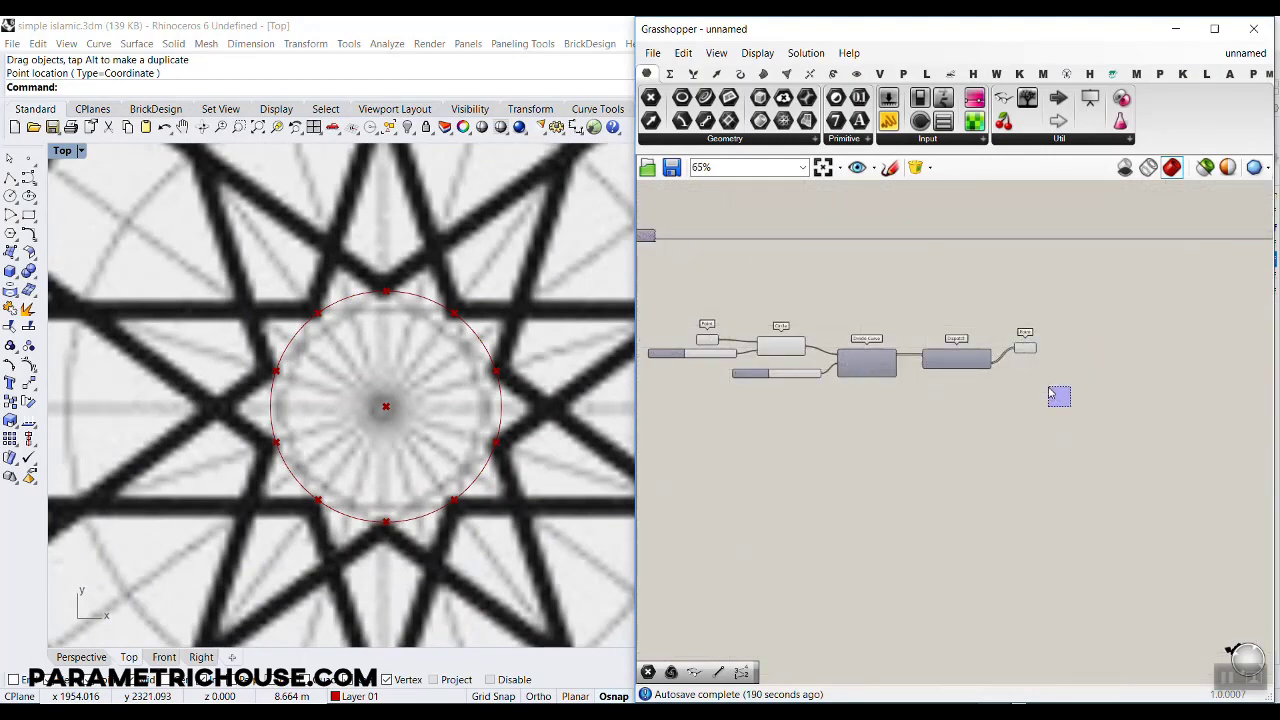
{"action": "left_click_drag", "start_coordinate": [1048, 388], "coordinate": [1046, 388]}
{"action": "scroll", "coordinate": [987, 400], "scroll_direction": "up", "scroll_amount": 2}
{"action": "right_click_drag", "start_coordinate": [736, 374], "coordinate": [1077, 374]}
{"action": "scroll", "coordinate": [1077, 374], "scroll_direction": "up", "scroll_amount": 2}
{"action": "right_click", "coordinate": [973, 371]}
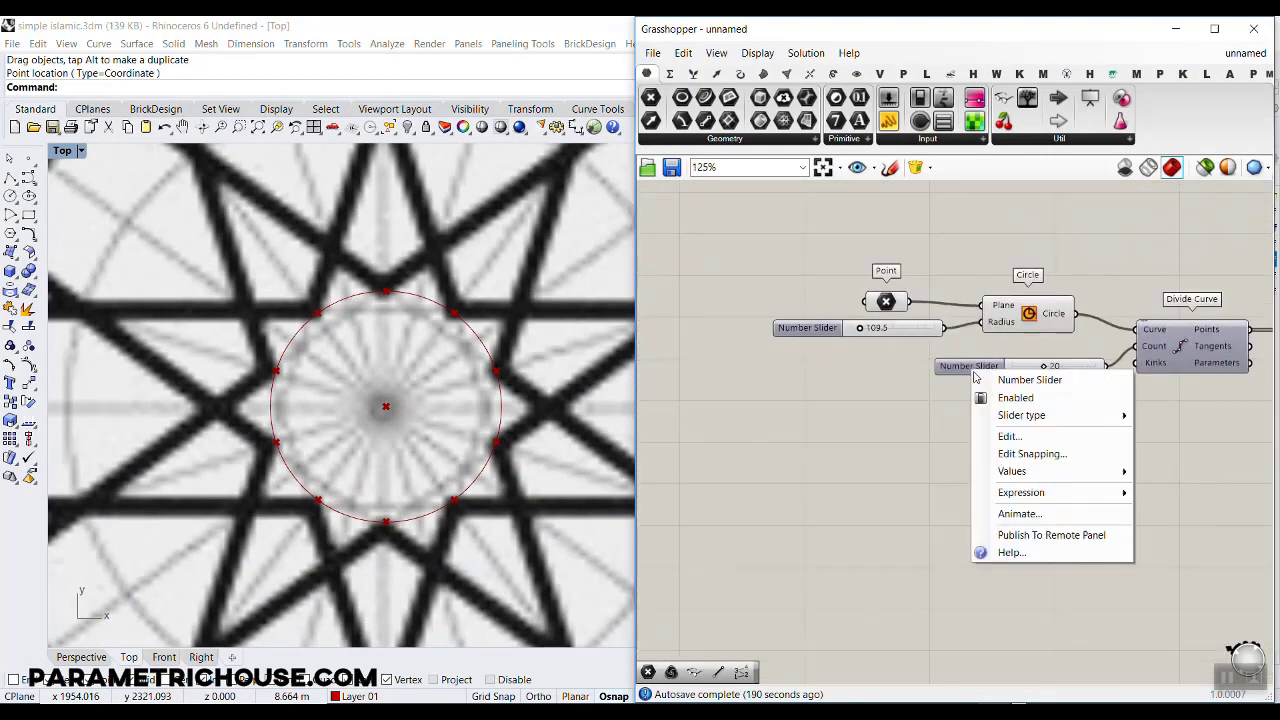
{"action": "left_click_drag", "start_coordinate": [1000, 381], "coordinate": [1160, 376]}
{"action": "type", "text": "n"}
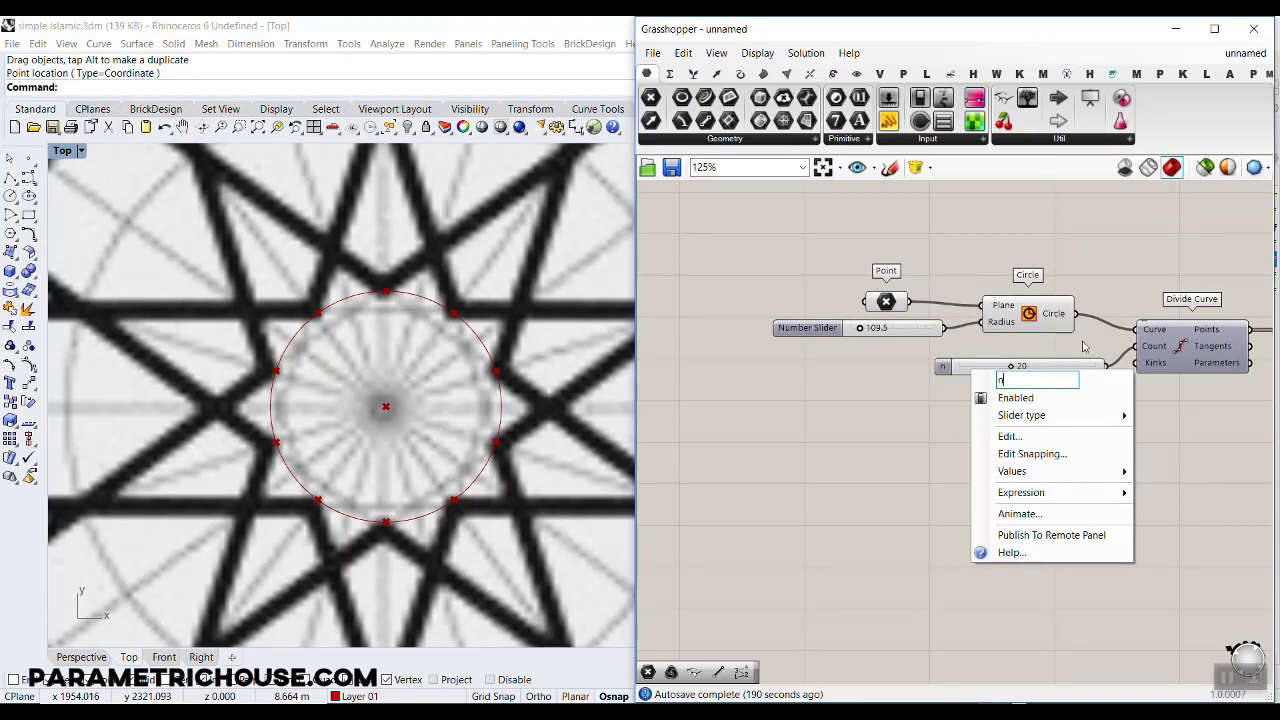
Step: Move the n slider and the centre Point parameter above the Circle component to clear space on the canvas
{"action": "right_click_drag", "start_coordinate": [1118, 273], "coordinate": [1079, 391]}
{"action": "scroll", "coordinate": [1077, 391], "scroll_direction": "down", "scroll_amount": 1}
{"action": "left_click_drag", "start_coordinate": [1037, 475], "coordinate": [974, 278]}
{"action": "right_click_drag", "start_coordinate": [1175, 443], "coordinate": [1048, 392]}
{"action": "scroll", "coordinate": [1048, 392], "scroll_direction": "down", "scroll_amount": 2}
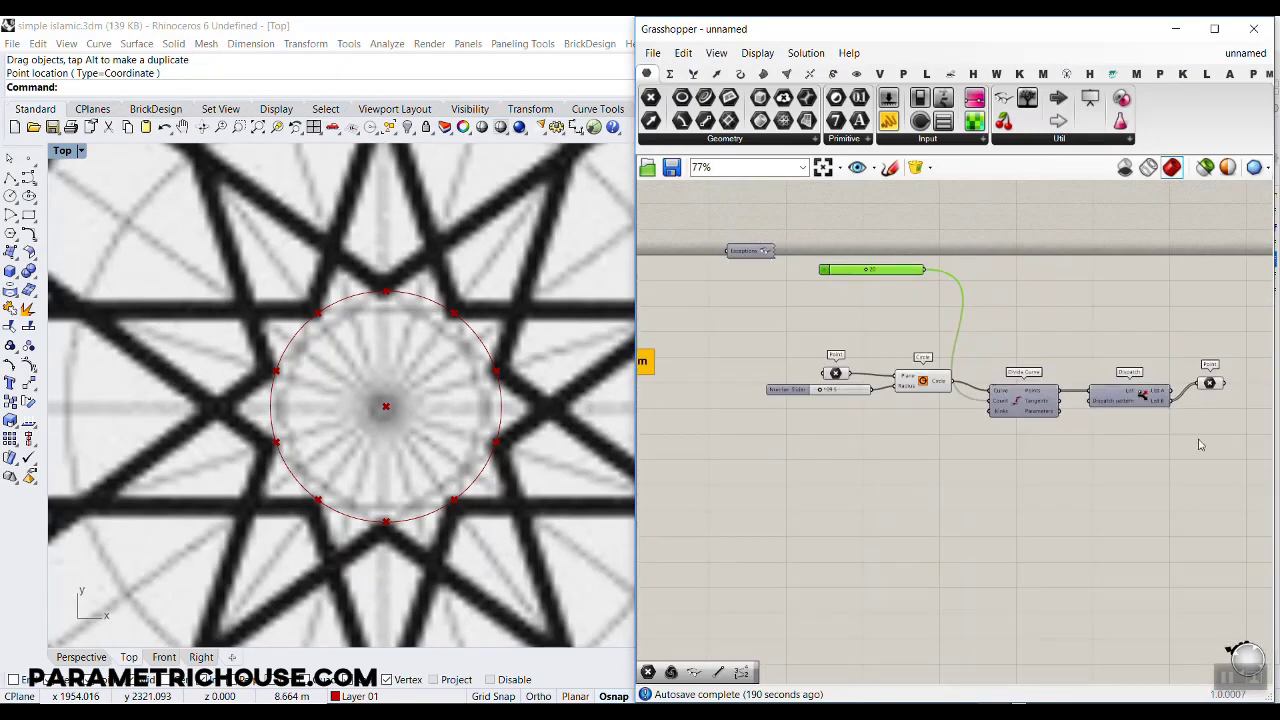
{"action": "right_click_drag", "start_coordinate": [1230, 458], "coordinate": [1187, 444]}
{"action": "left_click_drag", "start_coordinate": [1187, 445], "coordinate": [780, 226]}
{"action": "scroll", "coordinate": [792, 356], "scroll_direction": "up", "scroll_amount": 2}
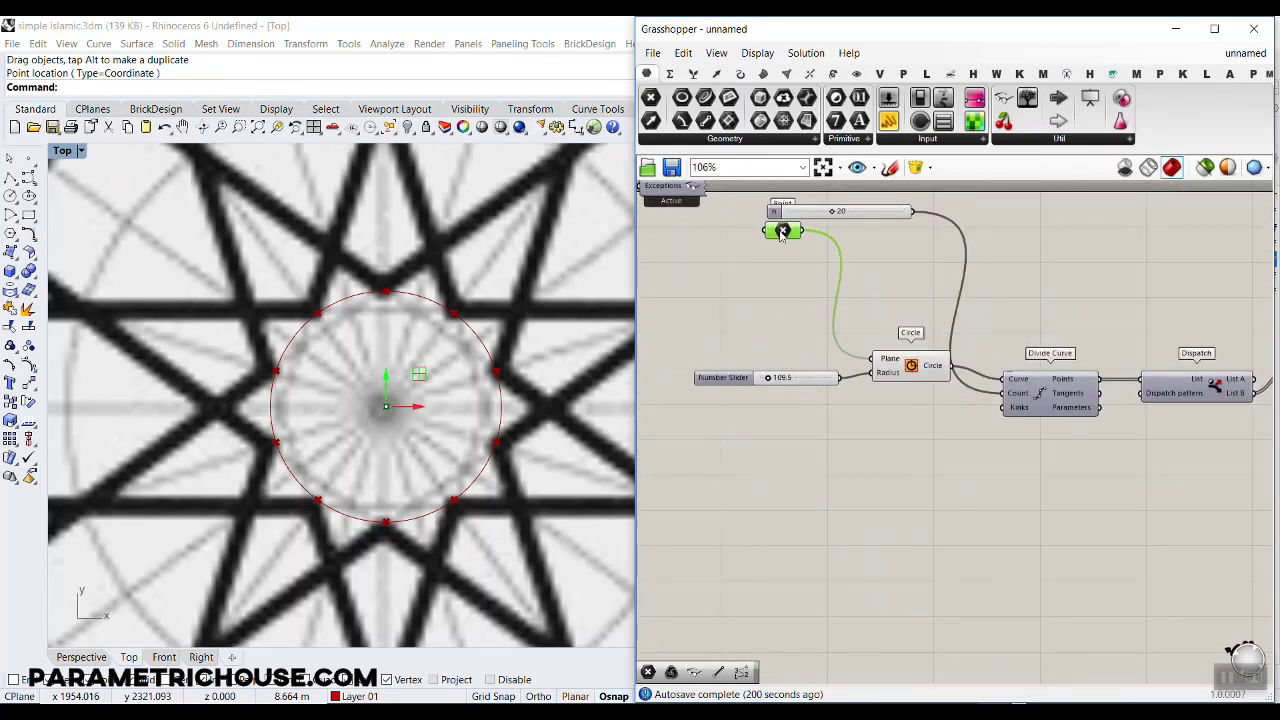
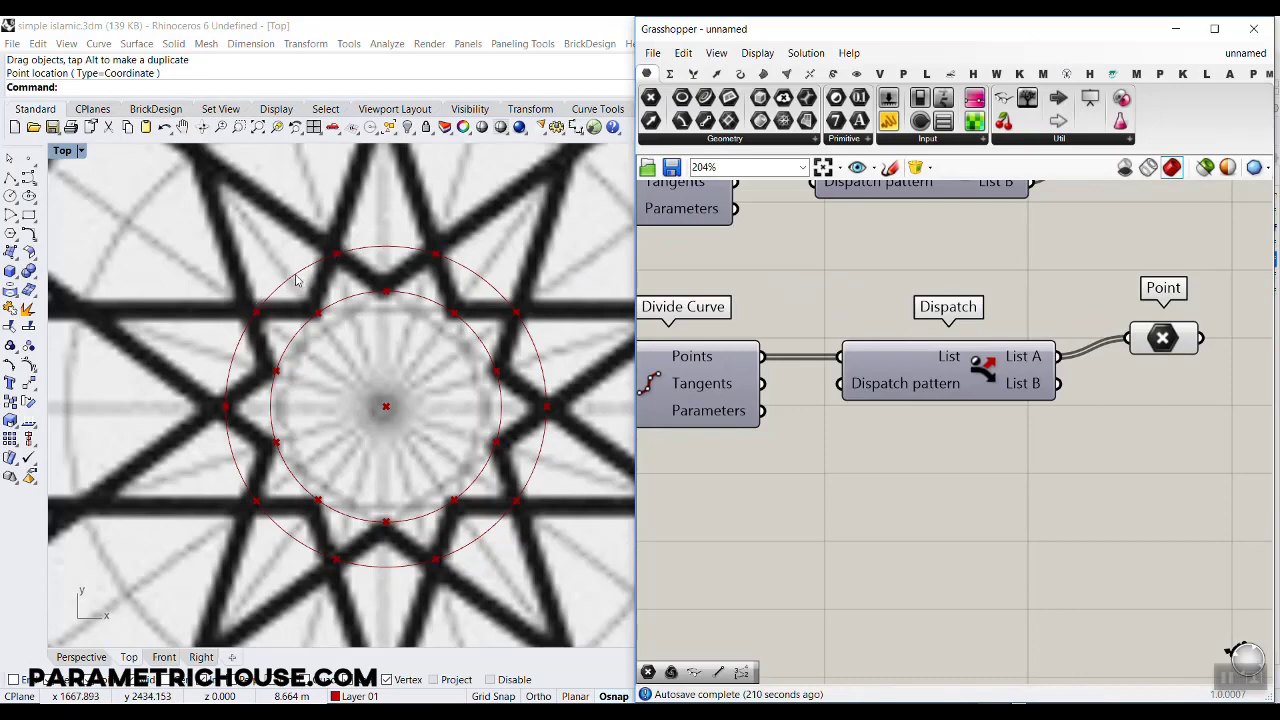
Step: Move the upper List B Point parameter nearer the lower one and add a Weave component beside them
{"action": "right_click_drag", "start_coordinate": [1129, 267], "coordinate": [881, 395]}
{"action": "scroll", "coordinate": [881, 395], "scroll_direction": "down", "scroll_amount": 1}
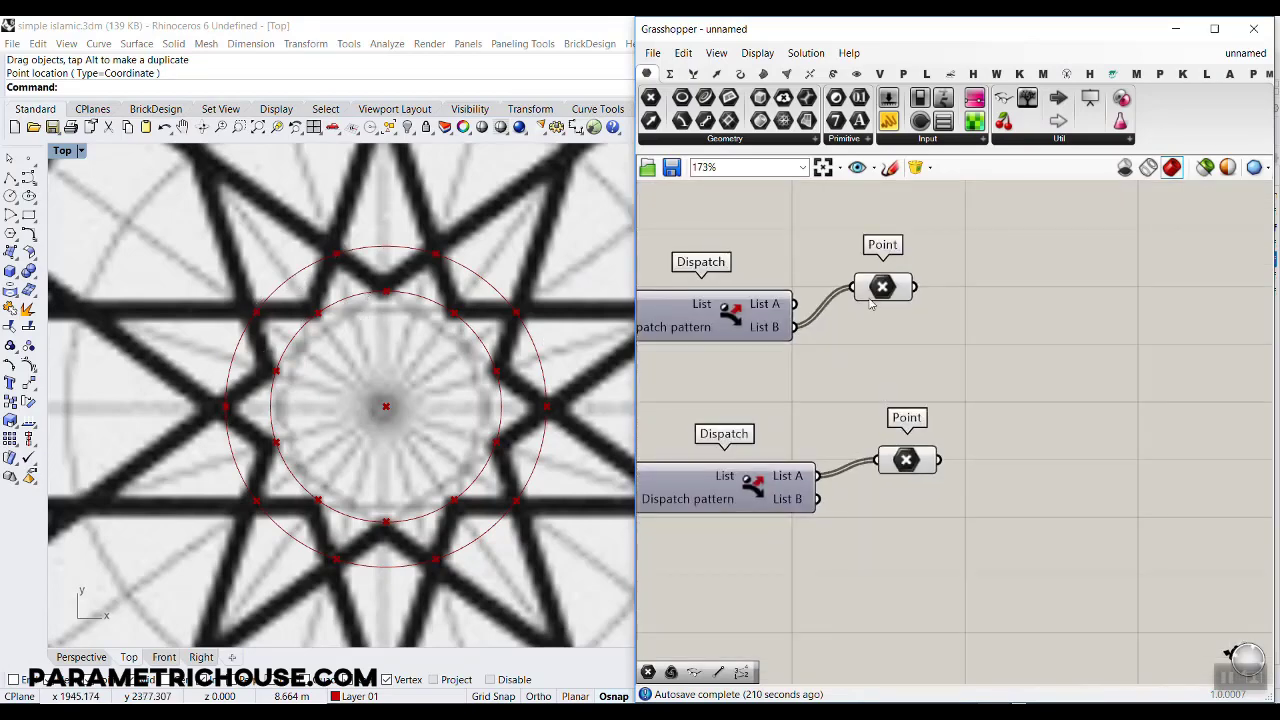
{"action": "left_click_drag", "start_coordinate": [881, 290], "coordinate": [897, 352]}
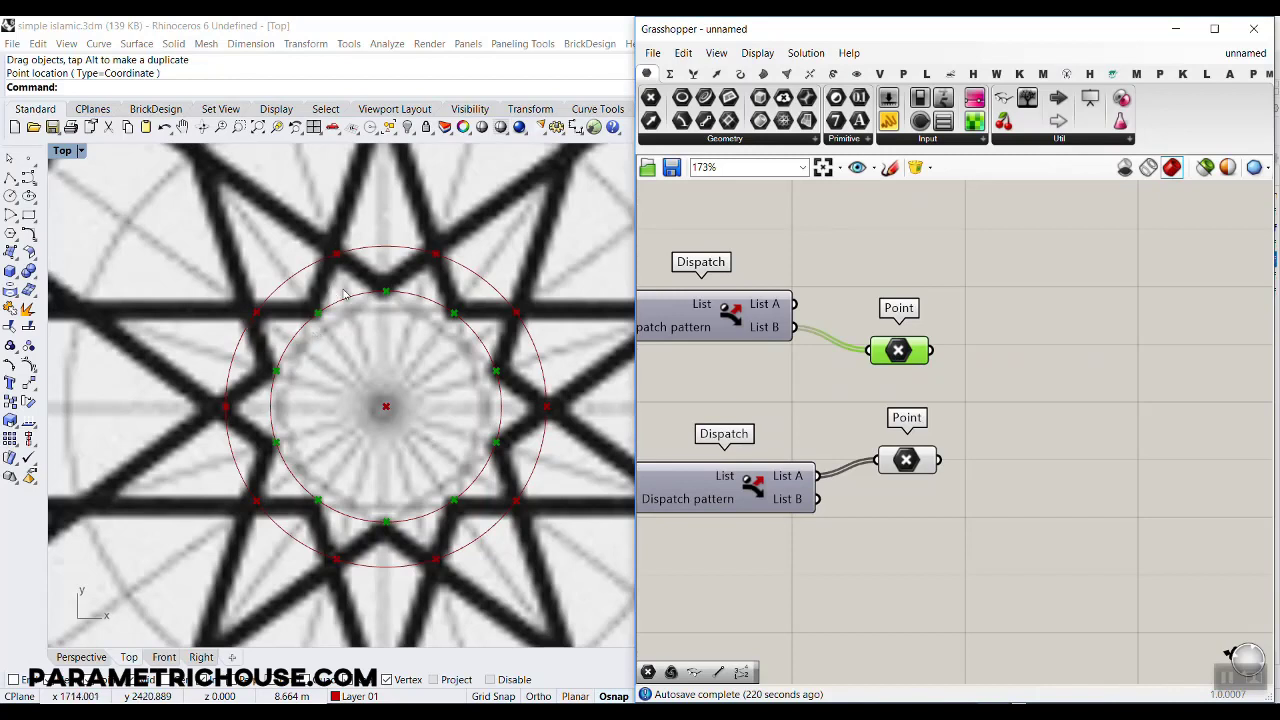
{"action": "left_click", "coordinate": [1083, 426]}
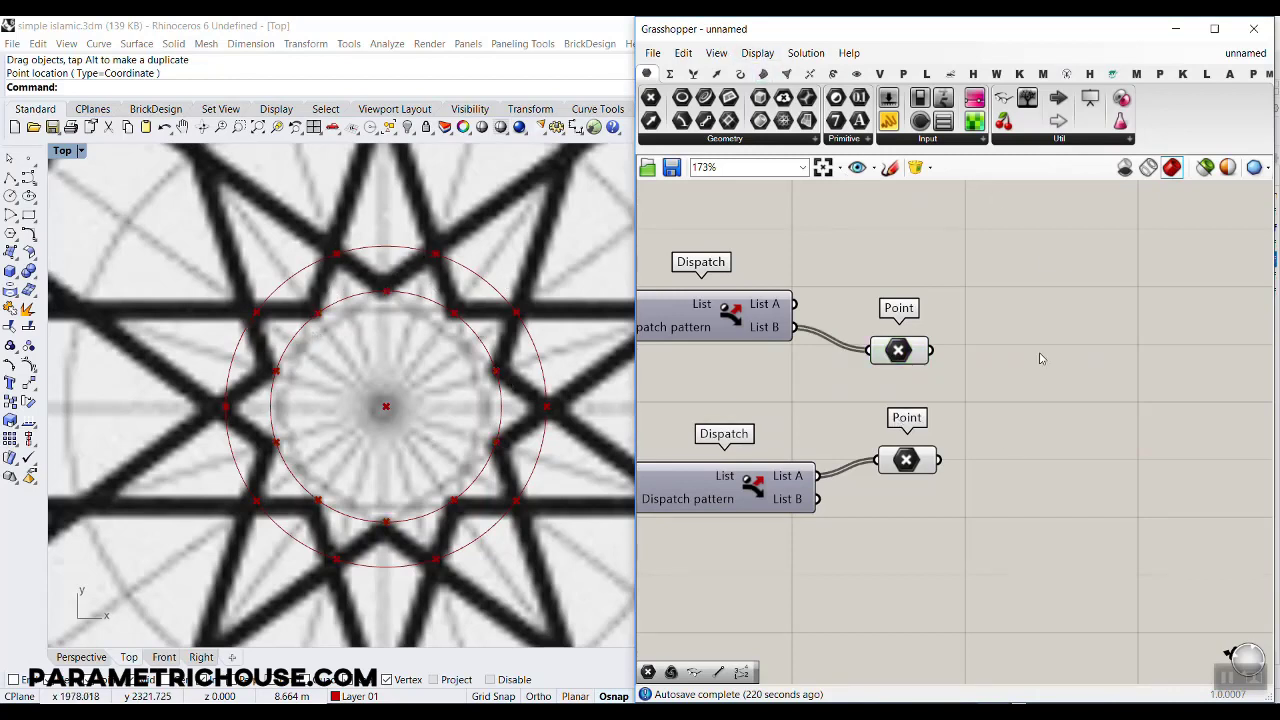
{"action": "double_click", "coordinate": [1050, 390]}
{"action": "type", "text": "we"}
{"action": "double_click", "coordinate": [1024, 410]}
{"action": "type", "text": "weave"}
{"action": "key", "text": "Return"}
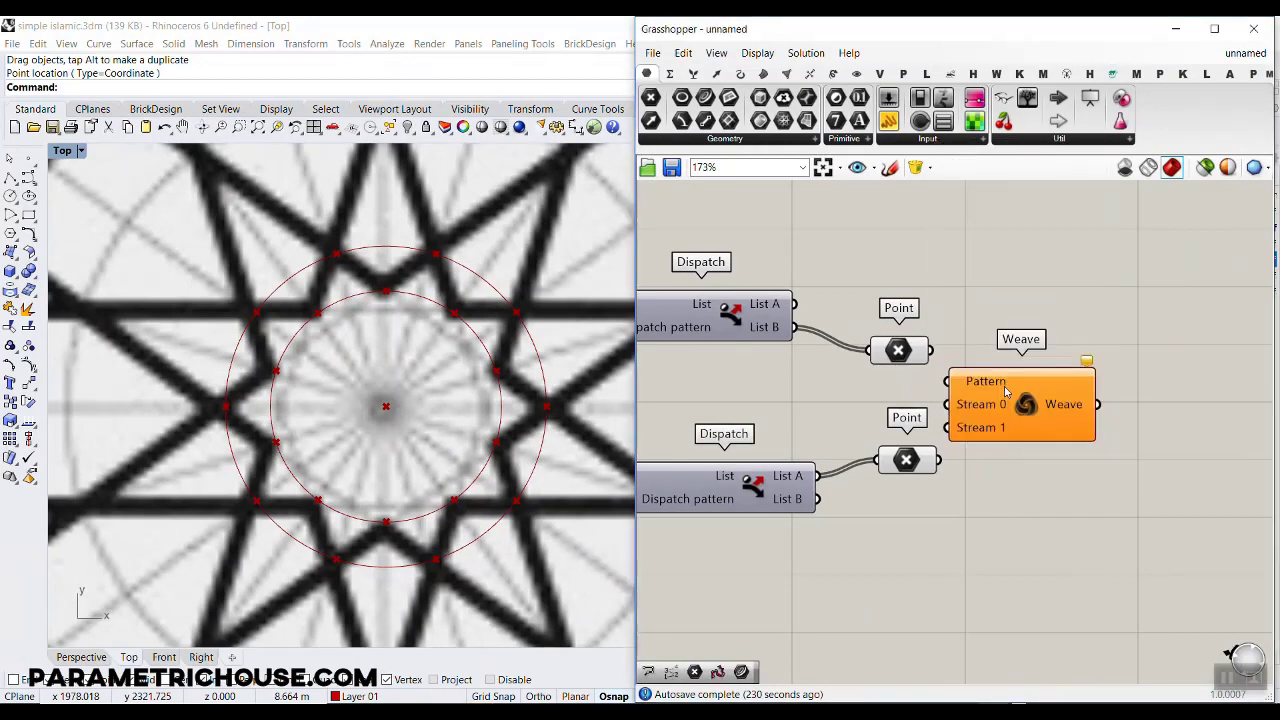
Step: Wire the upper Point parameter into Weave's Stream 0 and the lower one into Stream 1, bringing the lower one up close
{"action": "right_click_drag", "start_coordinate": [987, 431], "coordinate": [897, 470]}
{"action": "left_click", "coordinate": [895, 470]}
{"action": "scroll", "coordinate": [785, 400], "scroll_direction": "up", "scroll_amount": 3}
{"action": "left_click", "coordinate": [806, 395]}
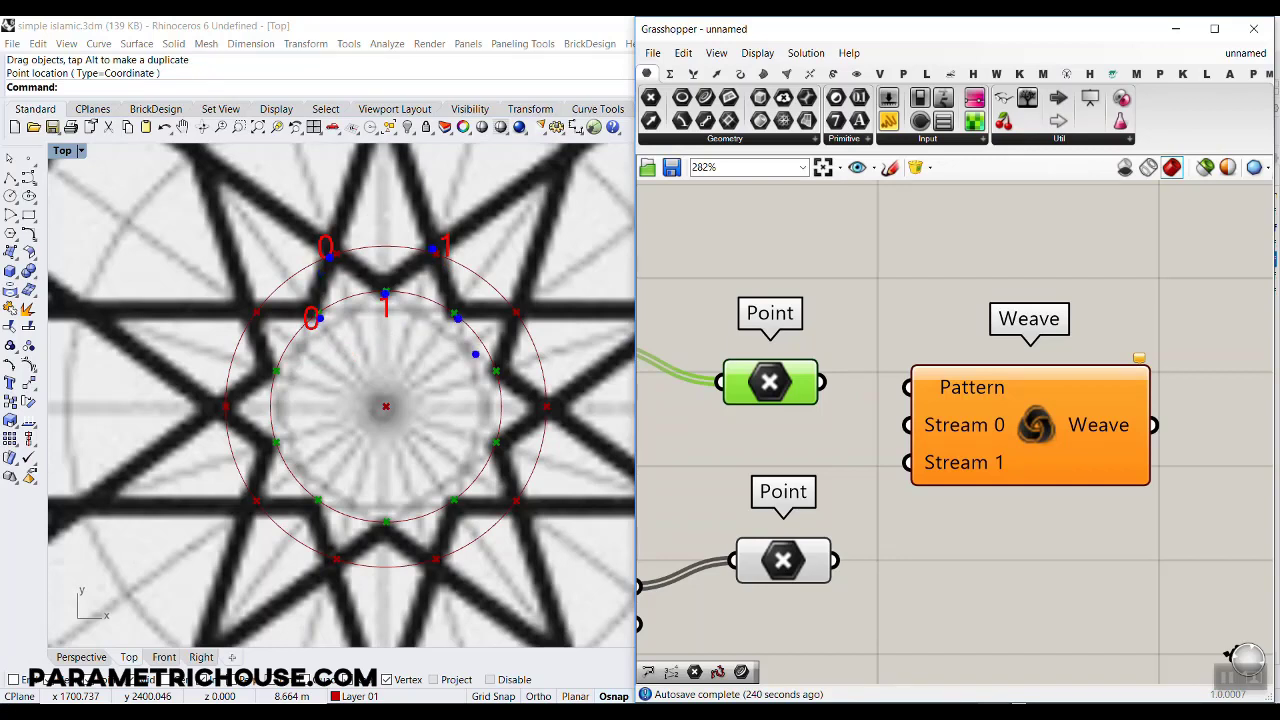
{"action": "key", "text": "Escape"}
{"action": "left_click_drag", "start_coordinate": [824, 383], "coordinate": [908, 425]}
{"action": "left_click_drag", "start_coordinate": [840, 560], "coordinate": [908, 463]}
{"action": "left_click", "coordinate": [810, 553]}
{"action": "left_click_drag", "start_coordinate": [803, 498], "coordinate": [801, 400]}
{"action": "mouse_move", "coordinate": [966, 384]}
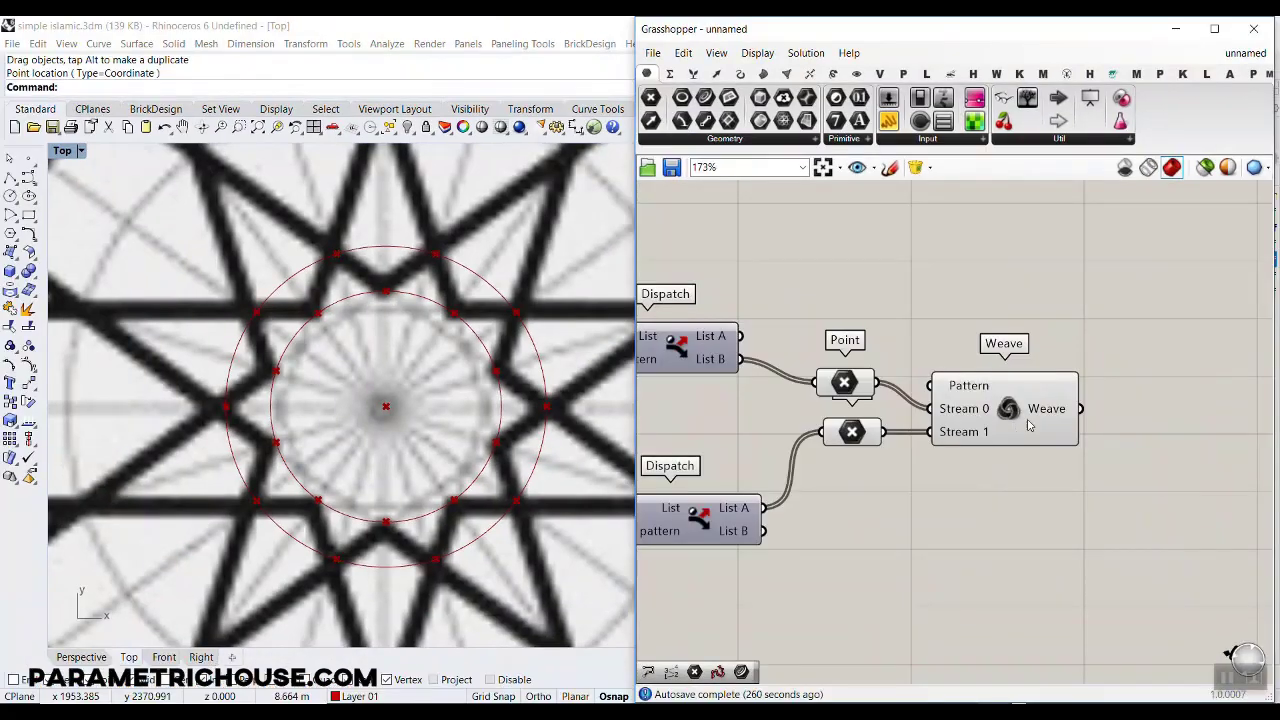
Step: Add a PolyLine component after Weave and feed the woven points into its Vertices input
{"action": "right_click_drag", "start_coordinate": [1029, 425], "coordinate": [868, 437]}
{"action": "left_click", "coordinate": [741, 75]}
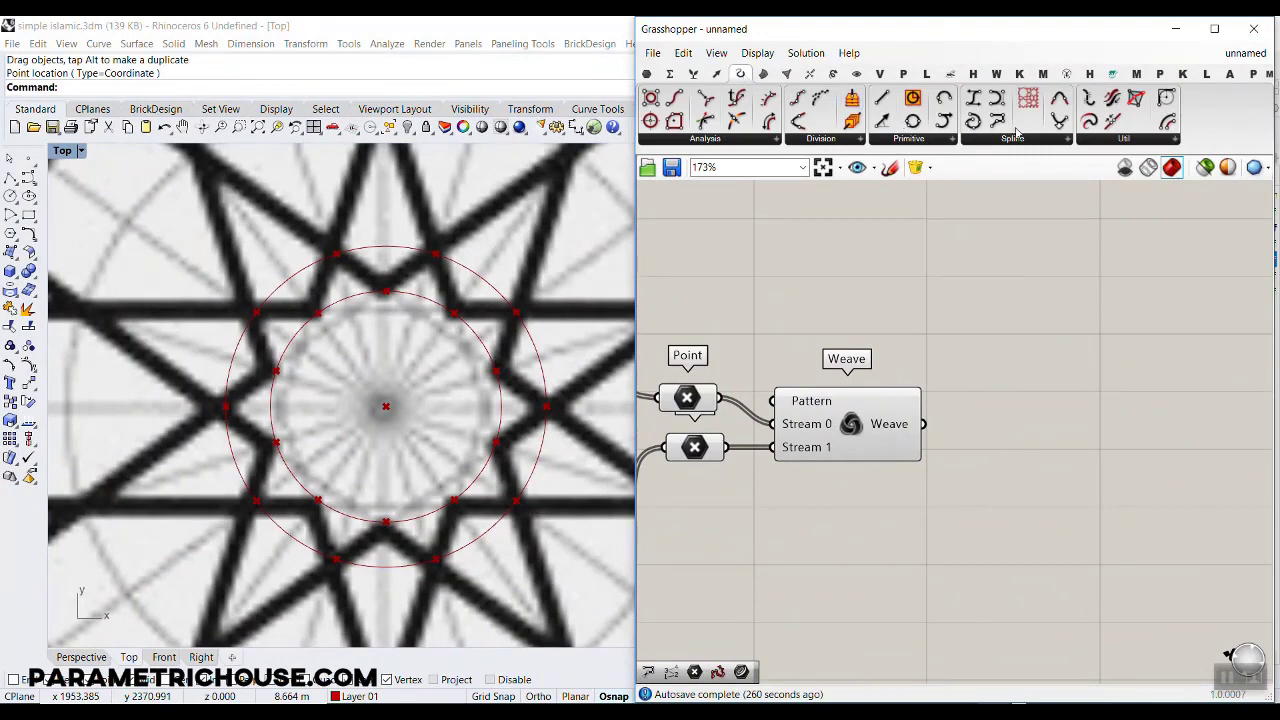
{"action": "left_click_drag", "start_coordinate": [1003, 122], "coordinate": [1035, 470]}
{"action": "left_click_drag", "start_coordinate": [922, 424], "coordinate": [1064, 473]}
{"action": "right_click_drag", "start_coordinate": [733, 482], "coordinate": [912, 502]}
{"action": "scroll", "coordinate": [880, 448], "scroll_direction": "up", "scroll_amount": 2}
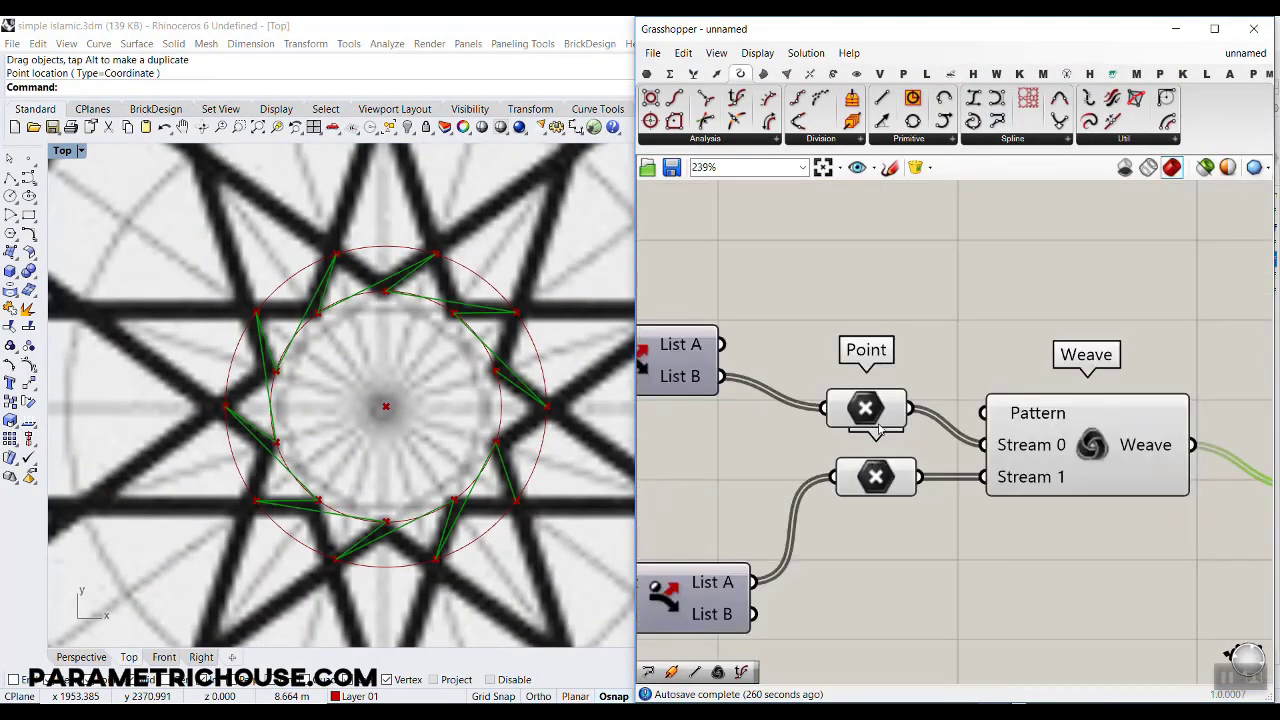
Step: Swap the Point parameters so the List A points feed Weave's Stream 0 and the List B points feed Stream 1
{"action": "left_click_drag", "start_coordinate": [866, 412], "coordinate": [884, 532]}
{"action": "left_click", "coordinate": [884, 477]}
{"action": "left_click_drag", "start_coordinate": [877, 434], "coordinate": [987, 445]}
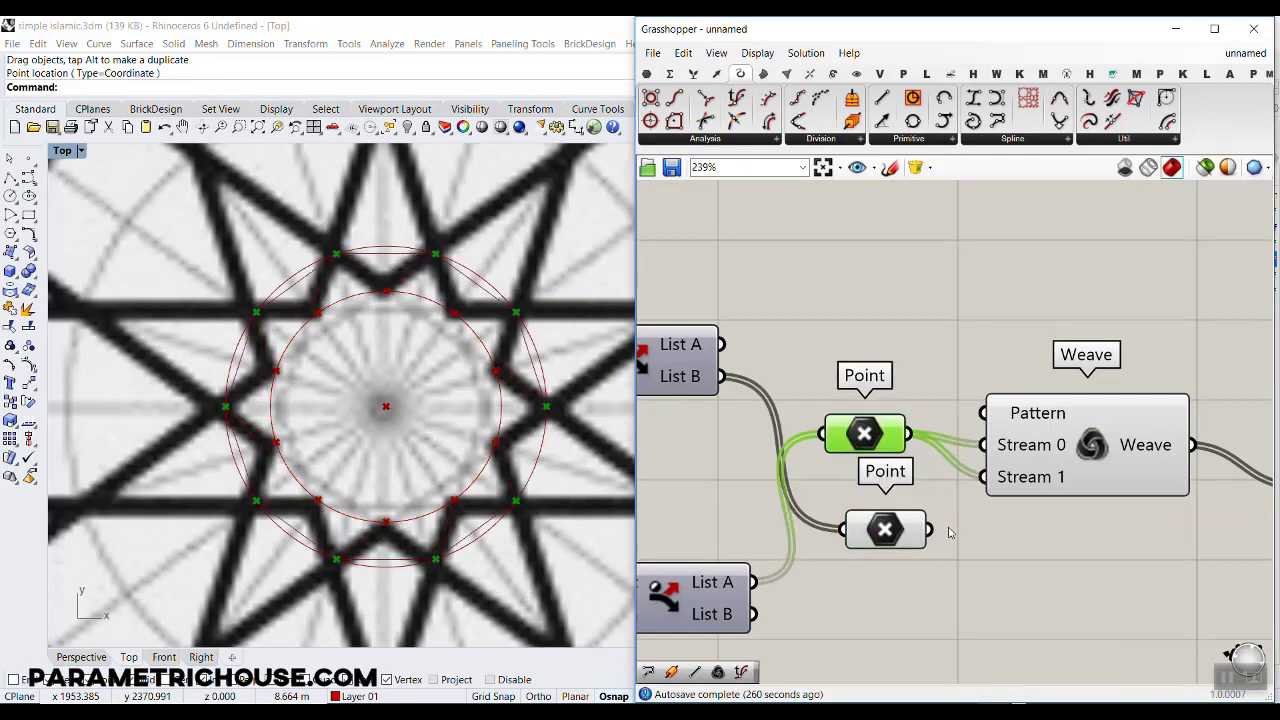
{"action": "left_click_drag", "start_coordinate": [929, 530], "coordinate": [995, 477]}
{"action": "left_click", "coordinate": [985, 547]}
{"action": "scroll", "coordinate": [950, 460], "scroll_direction": "down", "scroll_amount": 4}
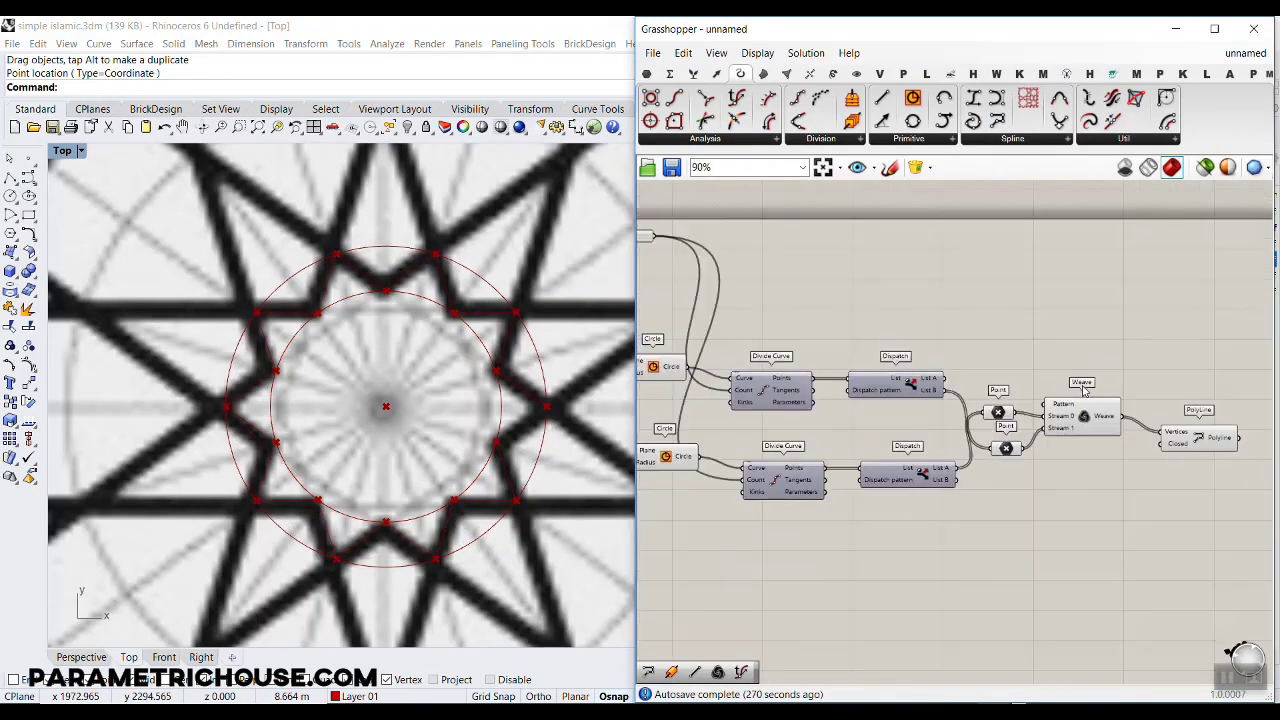
{"action": "scroll", "coordinate": [950, 460], "scroll_direction": "up", "scroll_amount": 4}
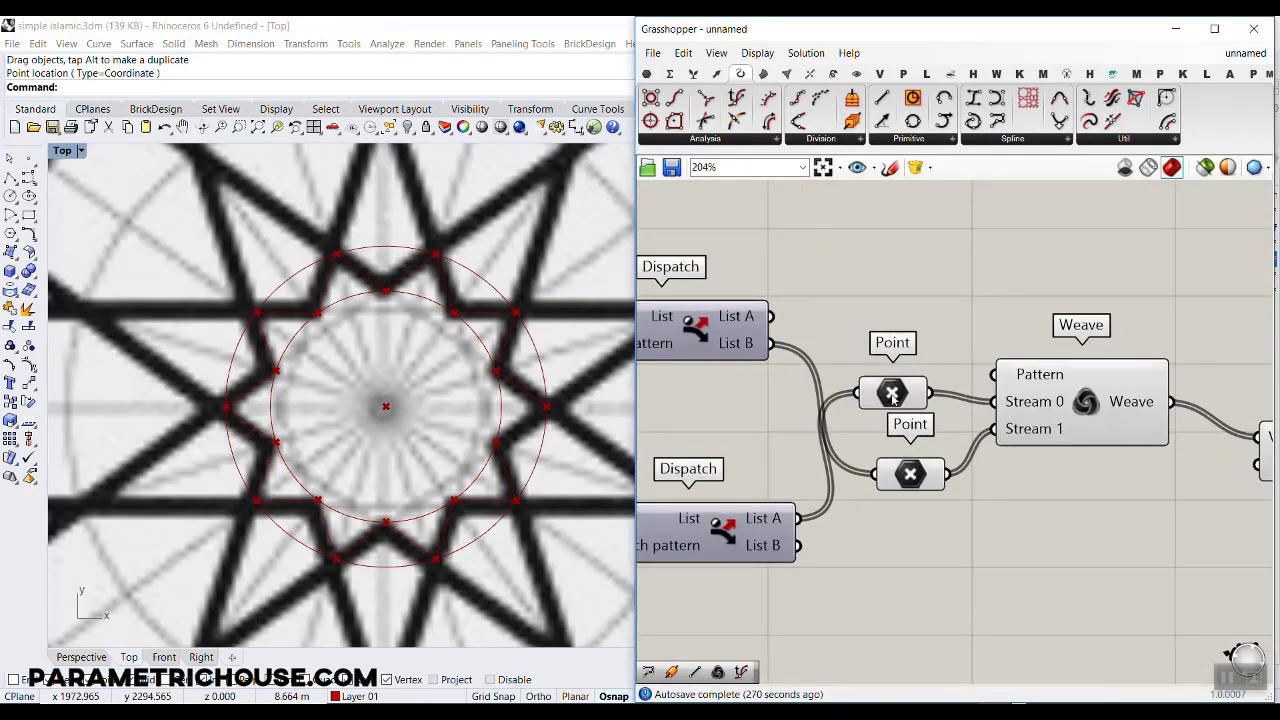
{"action": "left_click", "coordinate": [893, 398]}
{"action": "left_click_drag", "start_coordinate": [910, 474], "coordinate": [910, 448]}
{"action": "scroll", "coordinate": [1007, 346], "scroll_direction": "down", "scroll_amount": 5}
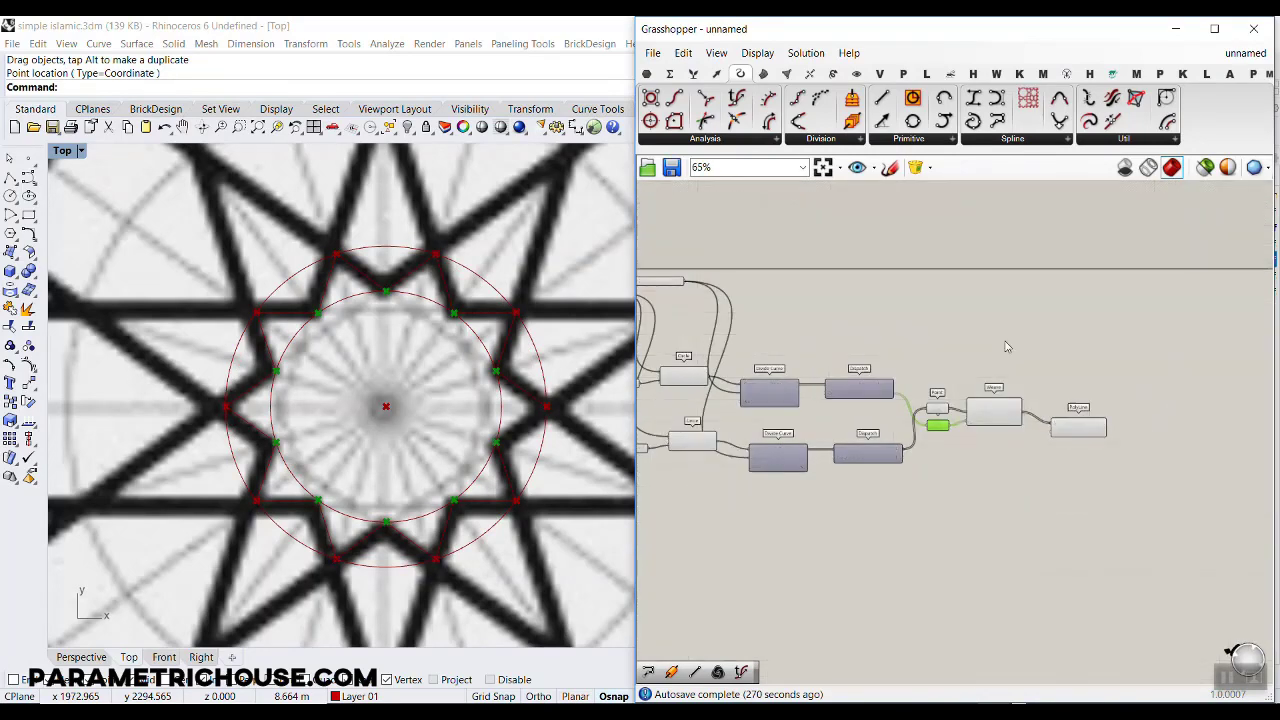
Step: Turn off the preview of both circle chains, the two Point parameters and Weave, leaving PolyLine shown
{"action": "scroll", "coordinate": [1007, 346], "scroll_direction": "down", "scroll_amount": 3}
{"action": "left_click_drag", "start_coordinate": [1020, 337], "coordinate": [843, 460]}
{"action": "right_click", "coordinate": [950, 292]}
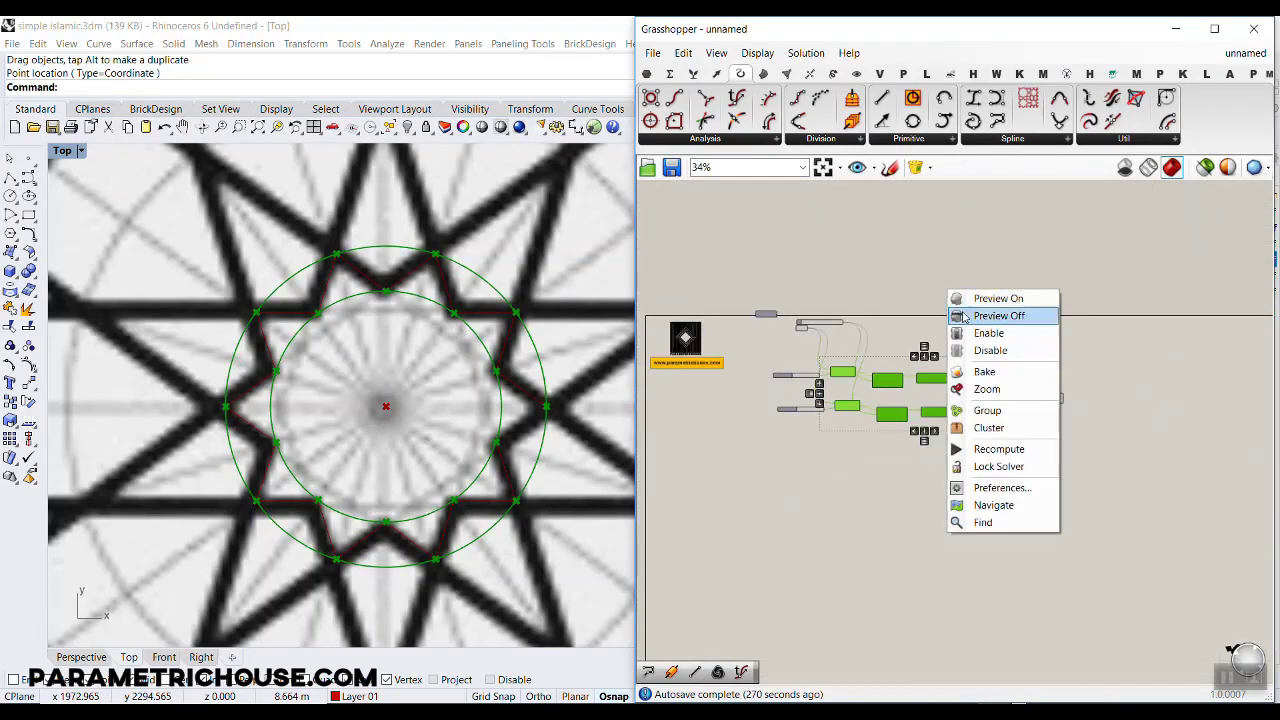
{"action": "left_click", "coordinate": [965, 317]}
{"action": "left_click", "coordinate": [1014, 373]}
Step: Close the star outline by setting PolyLine's Closed input to True
{"action": "right_click_drag", "start_coordinate": [1014, 374], "coordinate": [923, 360]}
{"action": "scroll", "coordinate": [940, 366], "scroll_direction": "up", "scroll_amount": 3}
{"action": "left_click", "coordinate": [947, 367]}
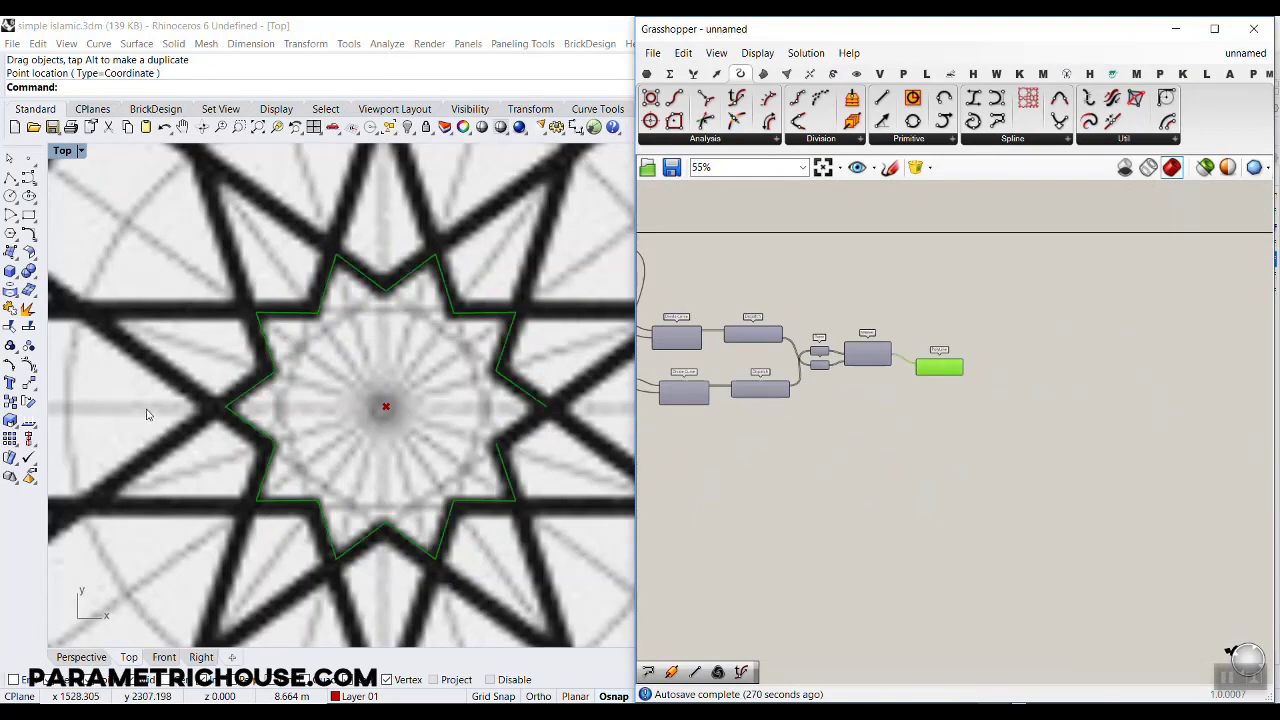
{"action": "scroll", "coordinate": [460, 415], "scroll_direction": "up", "scroll_amount": 6}
{"action": "right_click_drag", "start_coordinate": [897, 380], "coordinate": [757, 382]}
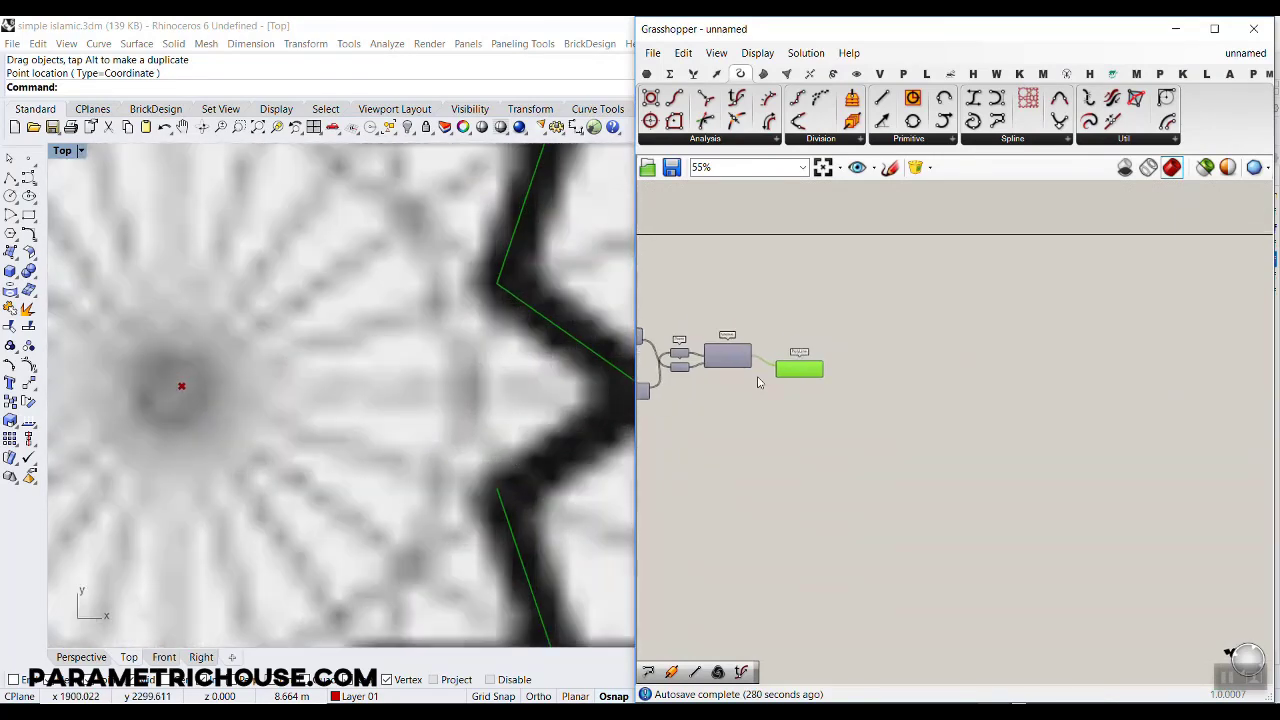
{"action": "scroll", "coordinate": [757, 382], "scroll_direction": "up", "scroll_amount": 5}
{"action": "right_click", "coordinate": [832, 365]}
{"action": "mouse_move", "coordinate": [896, 520]}
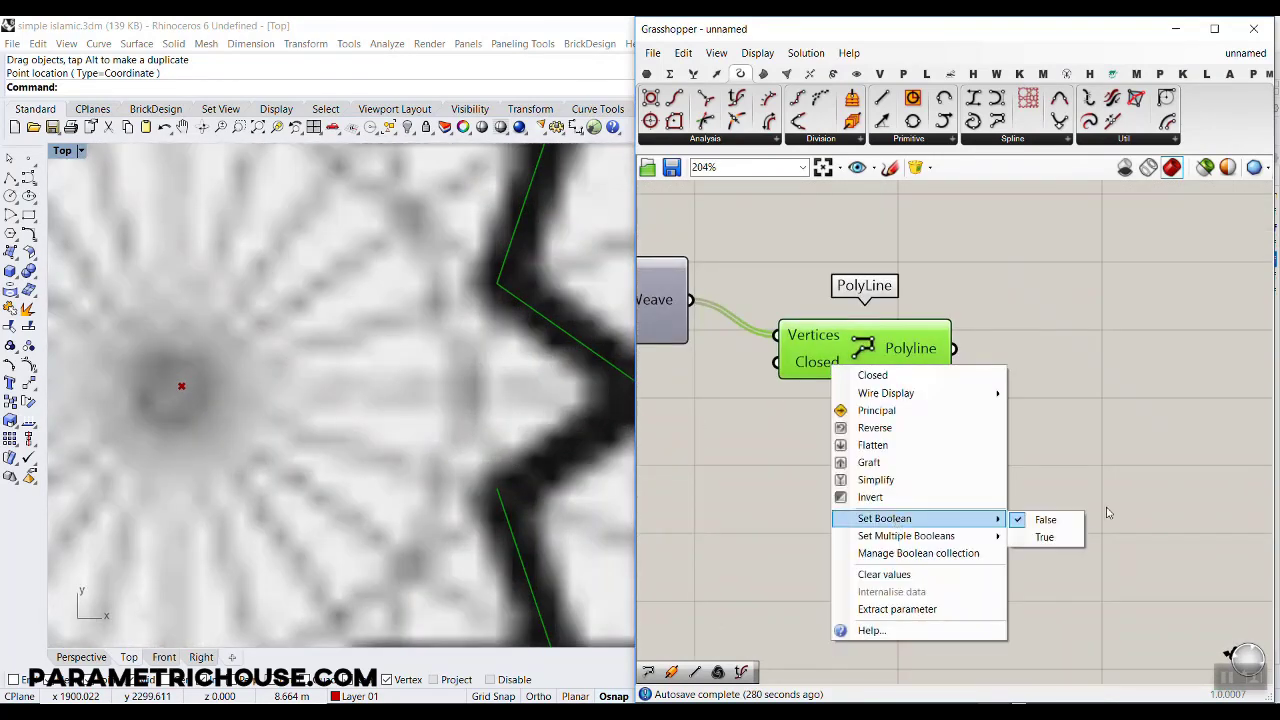
{"action": "left_click", "coordinate": [1044, 537]}
{"action": "scroll", "coordinate": [391, 449], "scroll_direction": "down", "scroll_amount": 5}
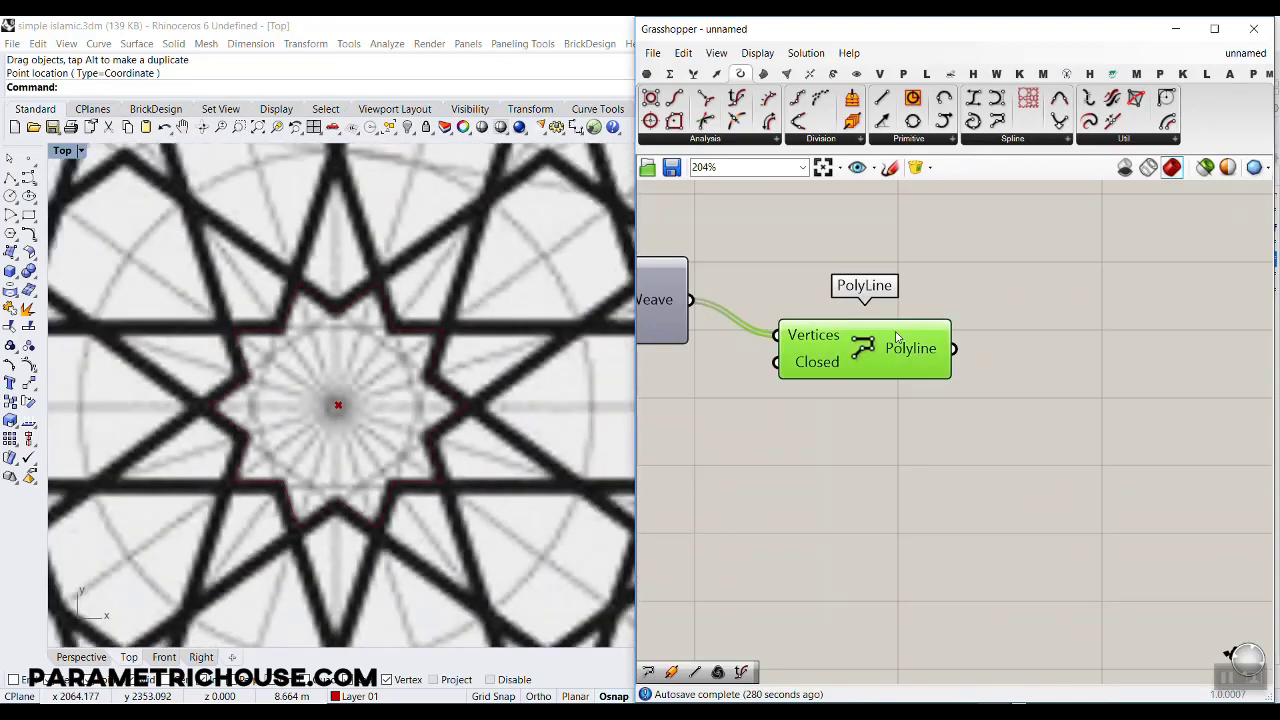
{"action": "scroll", "coordinate": [265, 377], "scroll_direction": "down", "scroll_amount": 4}
{"action": "scroll", "coordinate": [344, 366], "scroll_direction": "up", "scroll_amount": 4}
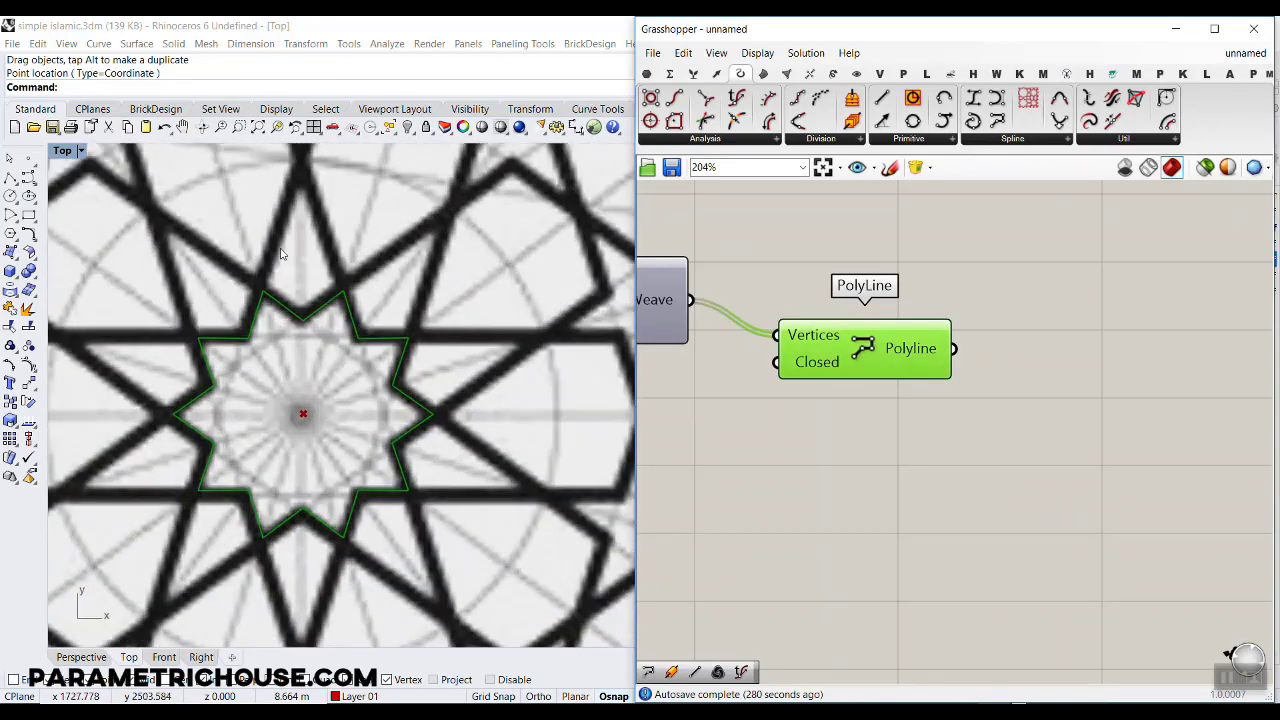
Step: Duplicate the lower radius slider, Circle, Divide Curve and Dispatch chain and place the copy below the original
{"action": "scroll", "coordinate": [898, 404], "scroll_direction": "down", "scroll_amount": 5}
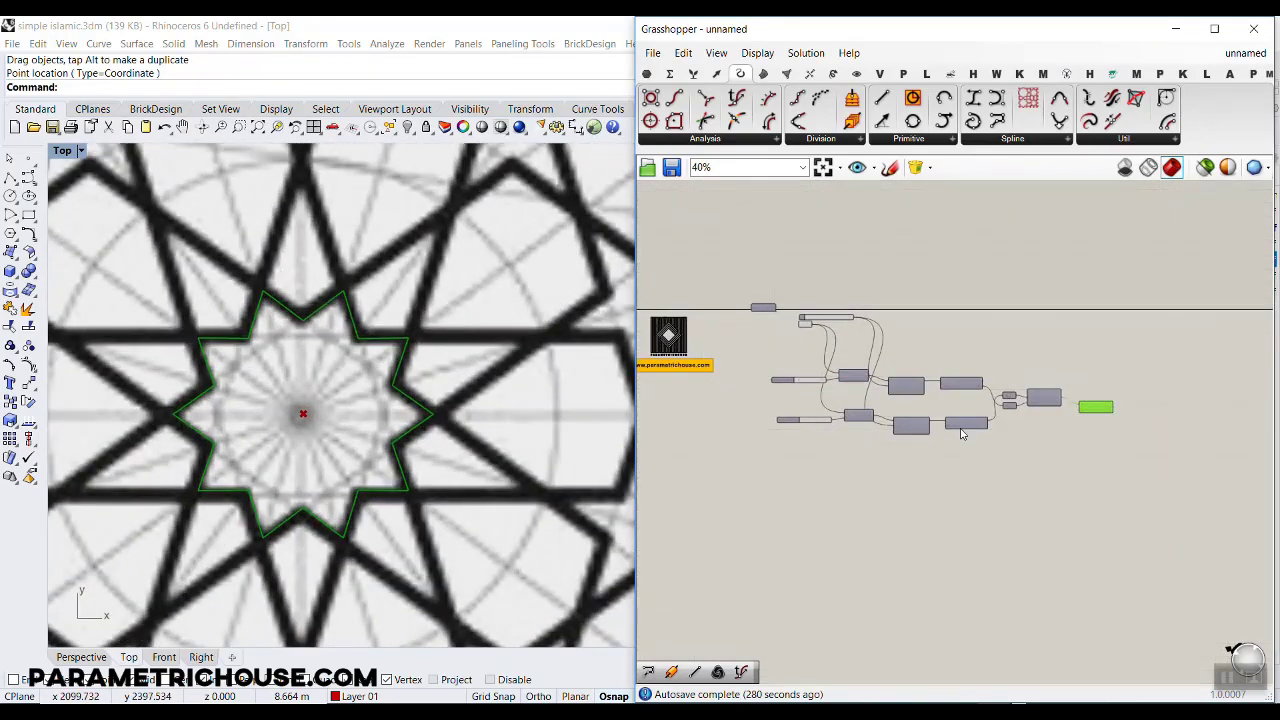
{"action": "scroll", "coordinate": [963, 460], "scroll_direction": "up", "scroll_amount": 1}
{"action": "left_click_drag", "start_coordinate": [993, 480], "coordinate": [695, 380]}
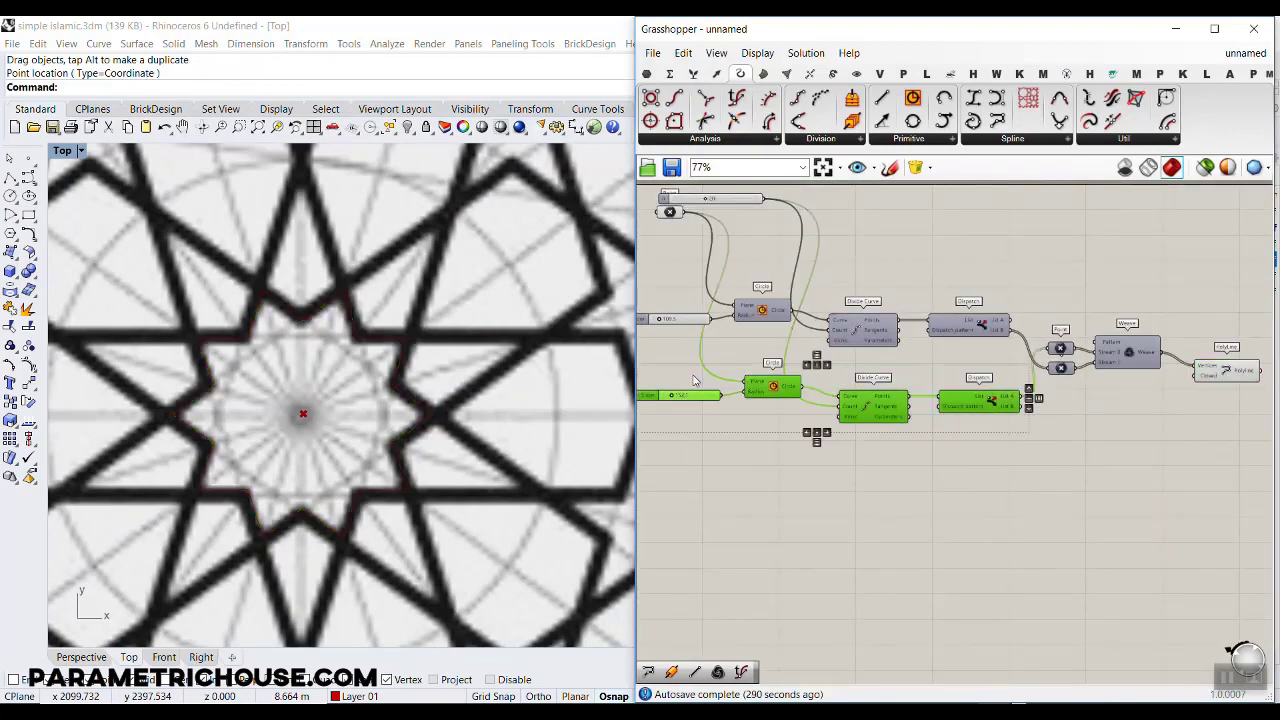
{"action": "key", "text": "ctrl+v"}
{"action": "left_click_drag", "start_coordinate": [789, 386], "coordinate": [816, 500]}
{"action": "scroll", "coordinate": [718, 204], "scroll_direction": "up", "scroll_amount": 3}
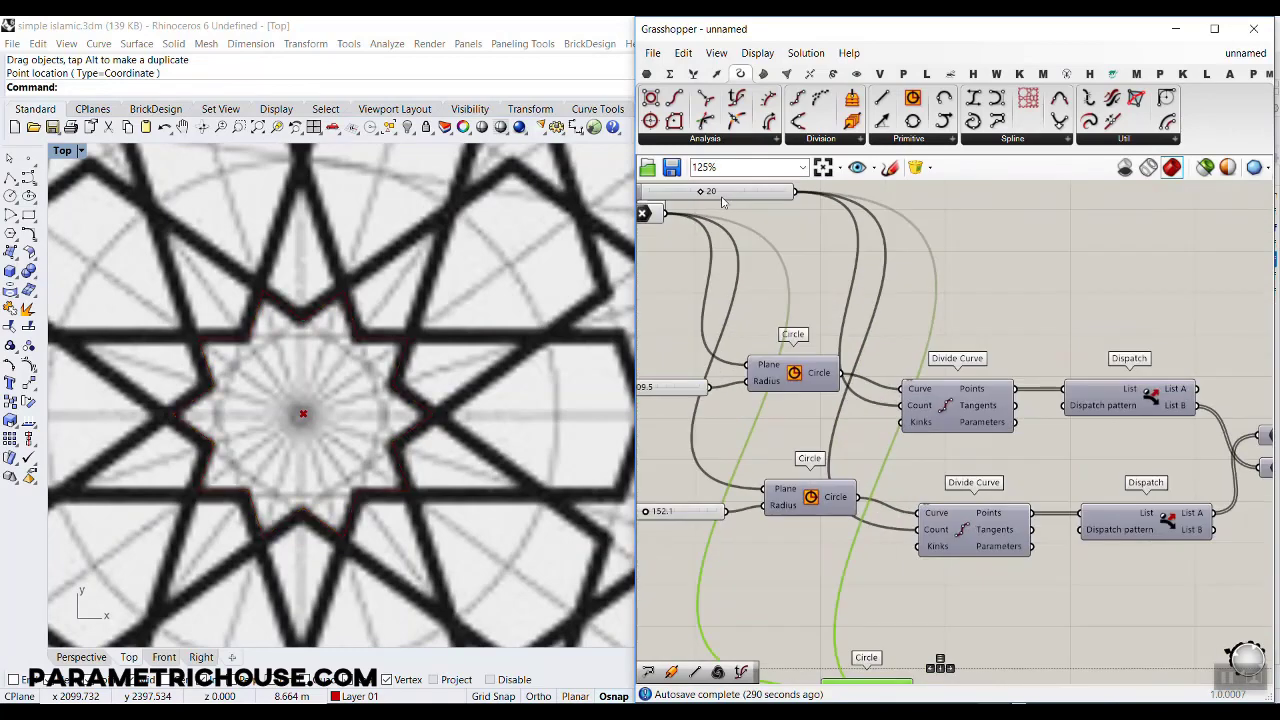
{"action": "scroll", "coordinate": [798, 403], "scroll_direction": "down", "scroll_amount": 5}
{"action": "left_click", "coordinate": [830, 505]}
{"action": "scroll", "coordinate": [829, 503], "scroll_direction": "up", "scroll_amount": 4}
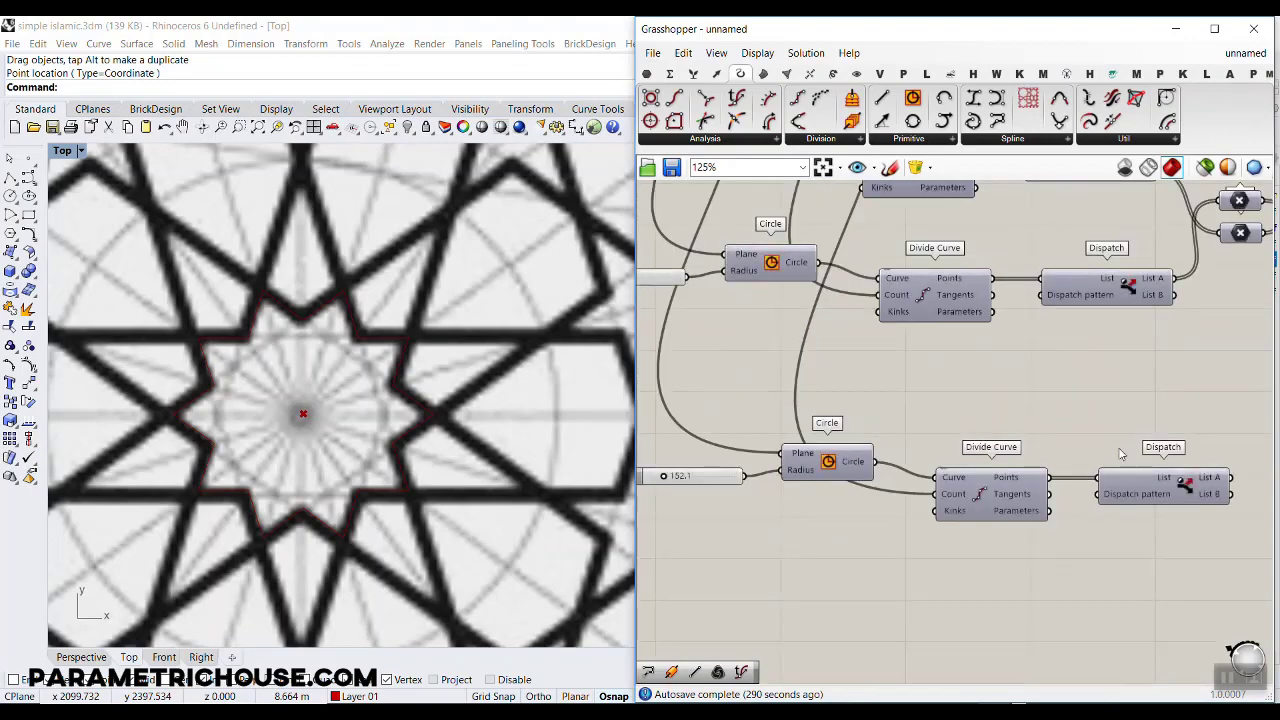
Step: Turn on the preview of the copied Circle and Divide Curve components
{"action": "left_click_drag", "start_coordinate": [1015, 404], "coordinate": [826, 562]}
{"action": "right_click", "coordinate": [877, 340]}
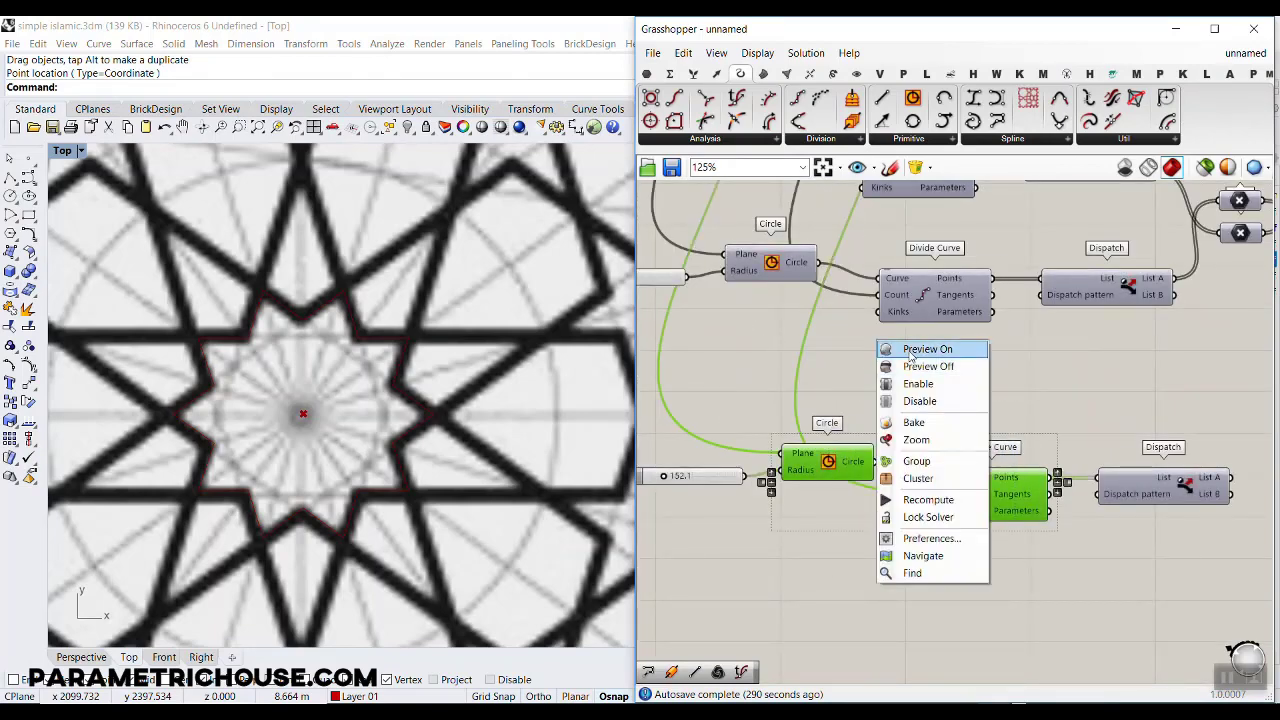
{"action": "left_click", "coordinate": [893, 348]}
{"action": "left_click", "coordinate": [855, 437]}
Step: Set the copied circle's radius slider to 285.7 to match the reference pattern's next ring of intersections
{"action": "scroll", "coordinate": [740, 490], "scroll_direction": "up", "scroll_amount": 4}
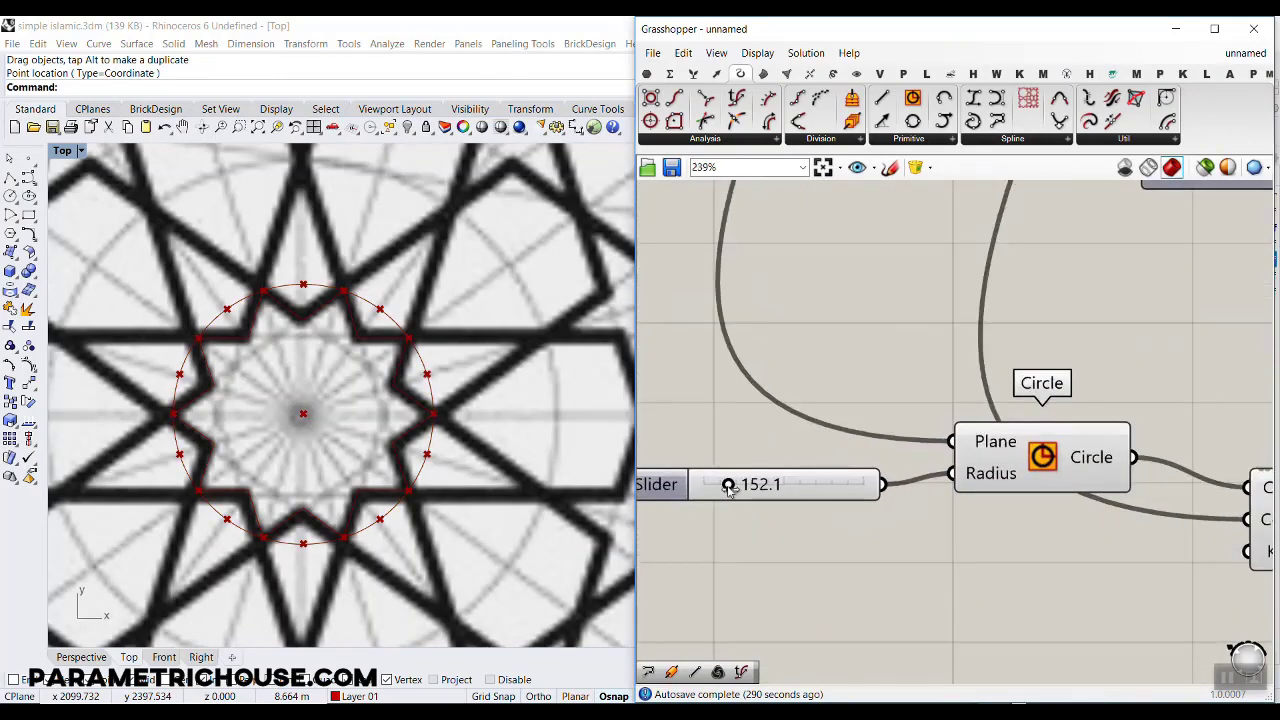
{"action": "left_click_drag", "start_coordinate": [728, 486], "coordinate": [752, 505]}
{"action": "scroll", "coordinate": [450, 443], "scroll_direction": "down", "scroll_amount": 4}
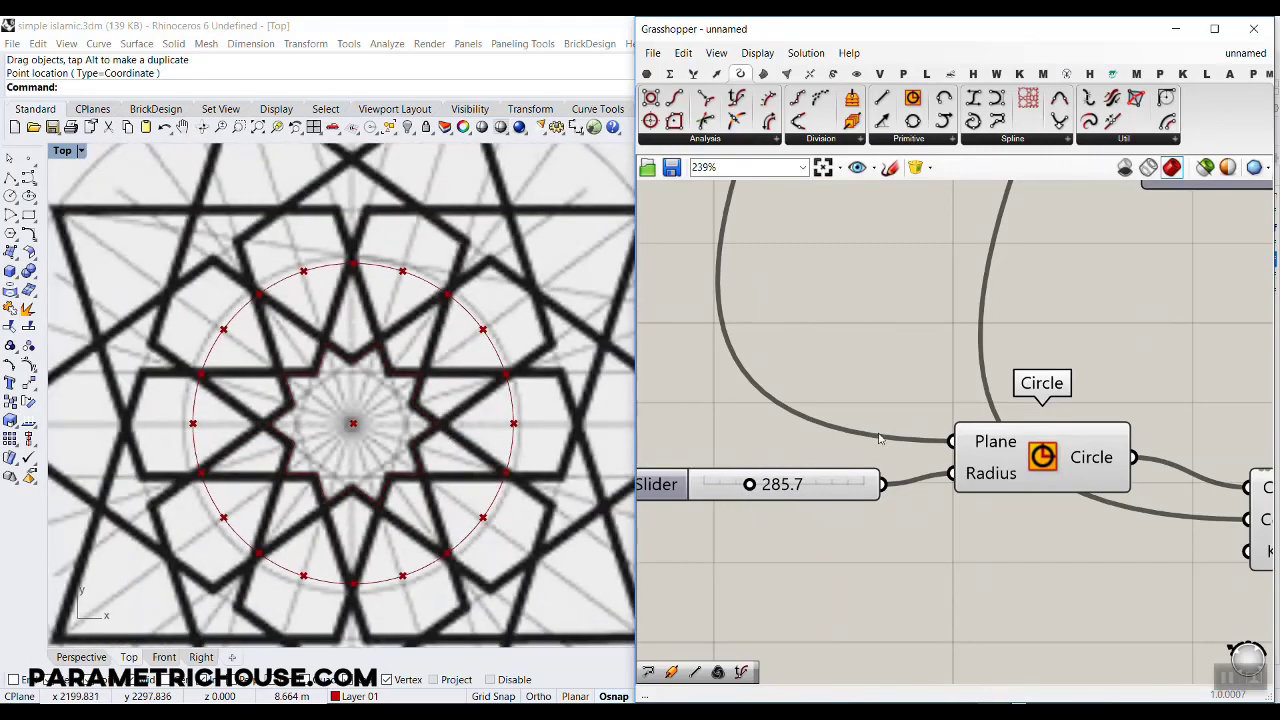
Step: Add a Point parameter after the copied Dispatch and wire List B into it after trying List A
{"action": "right_click_drag", "start_coordinate": [1038, 430], "coordinate": [865, 388]}
{"action": "right_click_drag", "start_coordinate": [1180, 432], "coordinate": [800, 405]}
{"action": "scroll", "coordinate": [820, 412], "scroll_direction": "down", "scroll_amount": 4}
{"action": "scroll", "coordinate": [1042, 417], "scroll_direction": "up", "scroll_amount": 2}
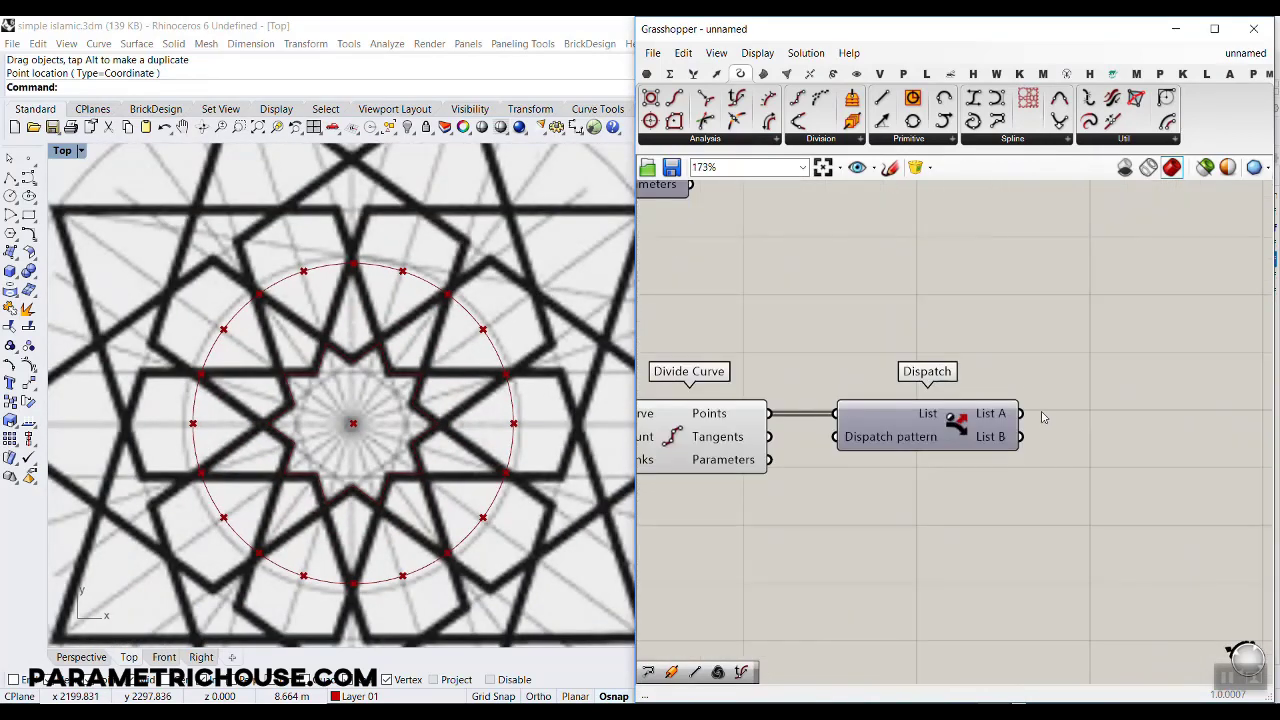
{"action": "left_click", "coordinate": [646, 74]}
{"action": "left_click_drag", "start_coordinate": [650, 97], "coordinate": [1097, 427]}
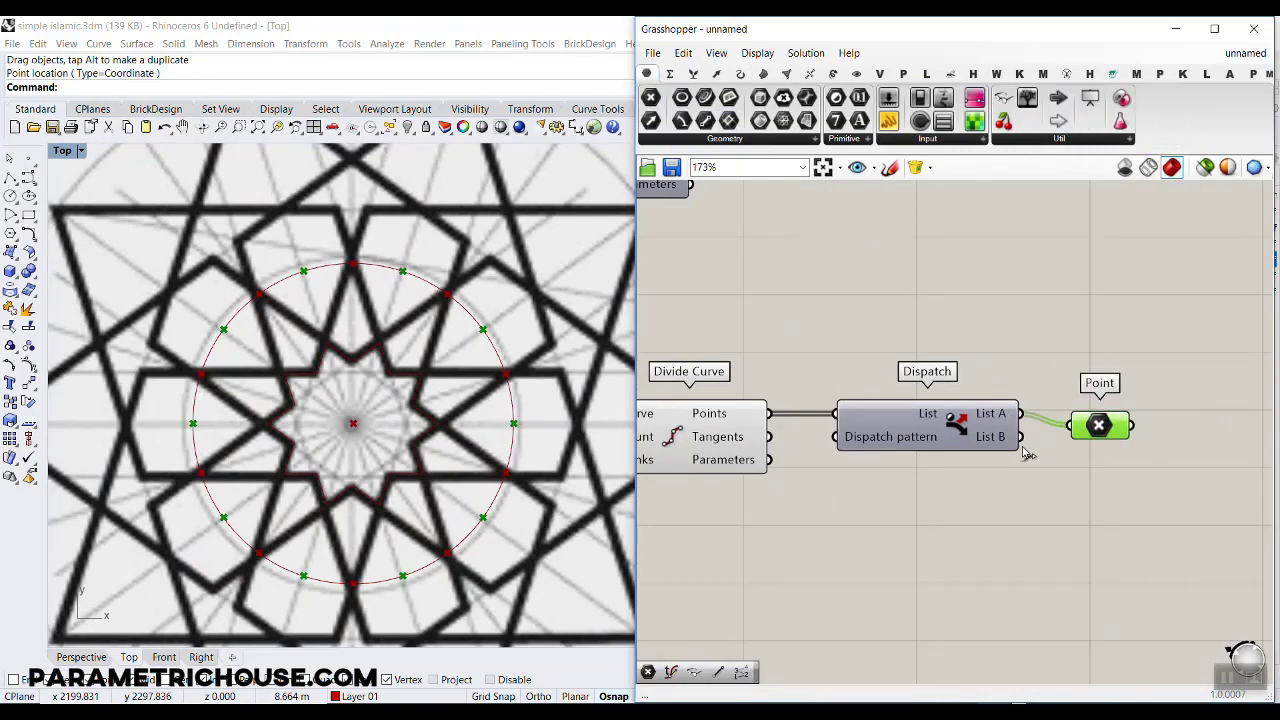
{"action": "left_click_drag", "start_coordinate": [1020, 437], "coordinate": [1066, 456]}
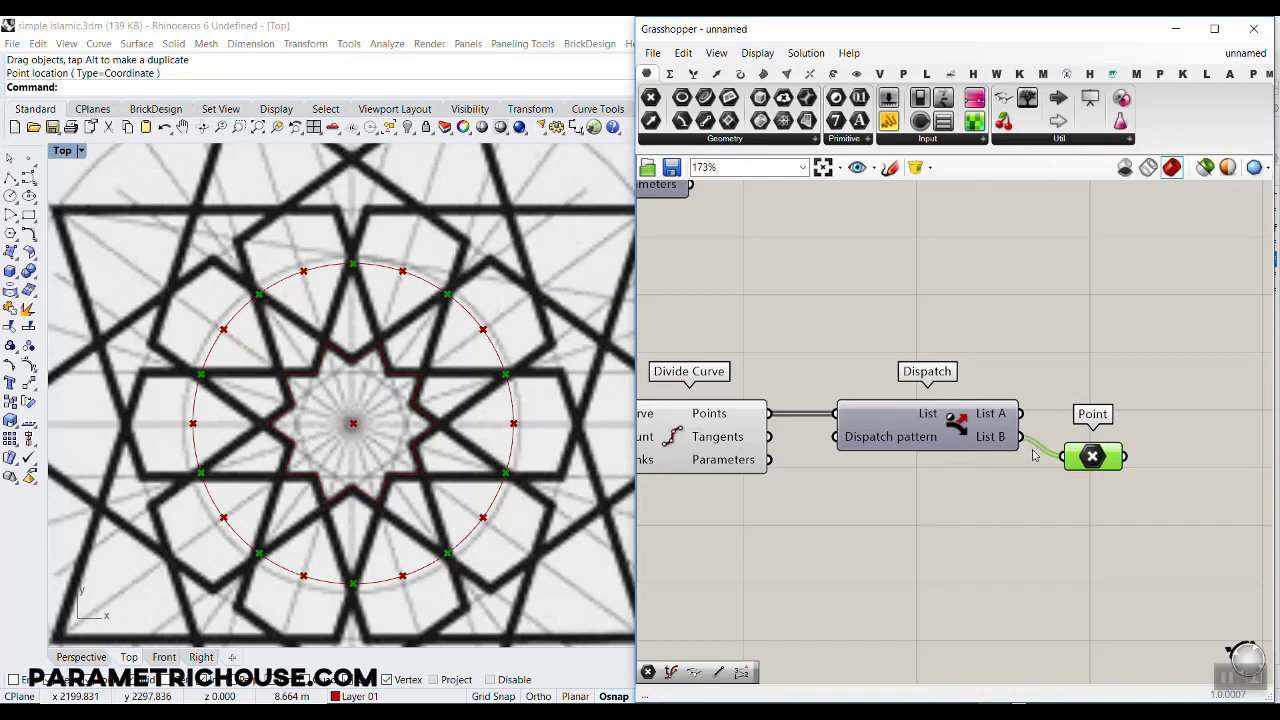
Step: Turn off the preview of the copied Divide Curve component
{"action": "scroll", "coordinate": [994, 444], "scroll_direction": "down", "scroll_amount": 2}
{"action": "right_click_drag", "start_coordinate": [740, 440], "coordinate": [845, 438]}
{"action": "scroll", "coordinate": [842, 437], "scroll_direction": "up", "scroll_amount": 1}
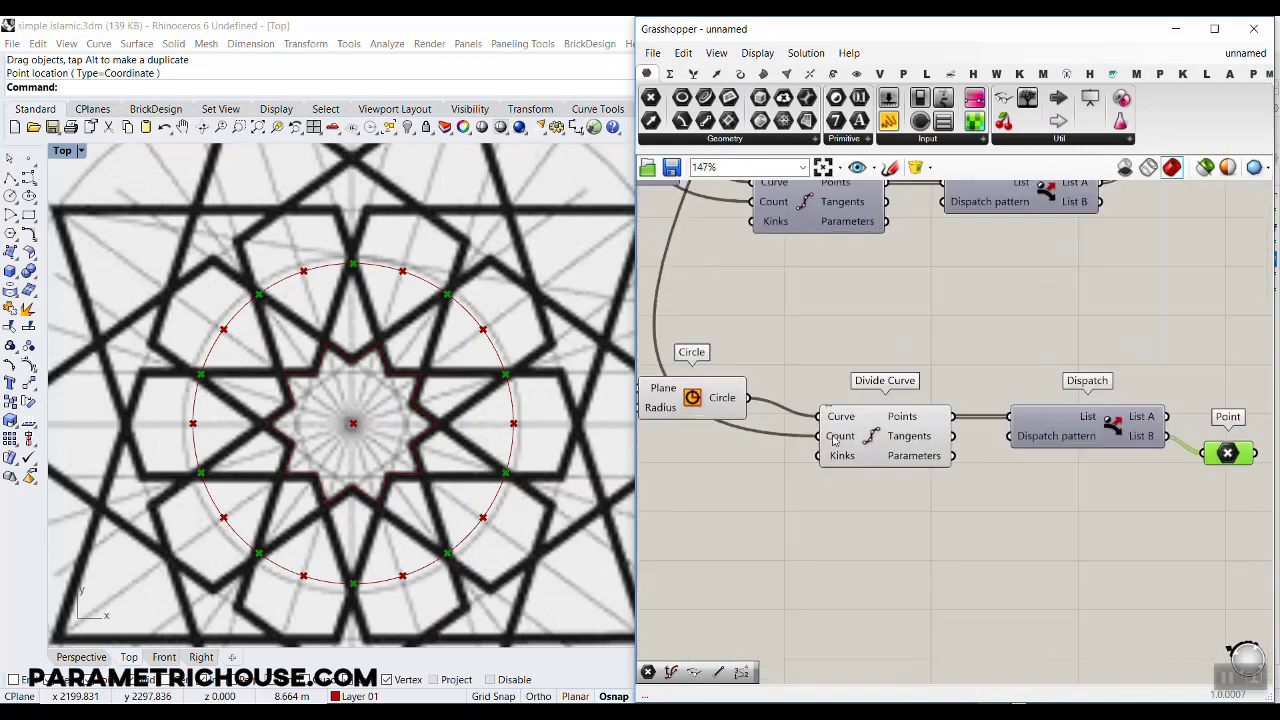
{"action": "right_click", "coordinate": [866, 423]}
{"action": "left_click", "coordinate": [884, 452]}
{"action": "right_click_drag", "start_coordinate": [997, 397], "coordinate": [841, 377]}
{"action": "right_click_drag", "start_coordinate": [907, 339], "coordinate": [948, 417]}
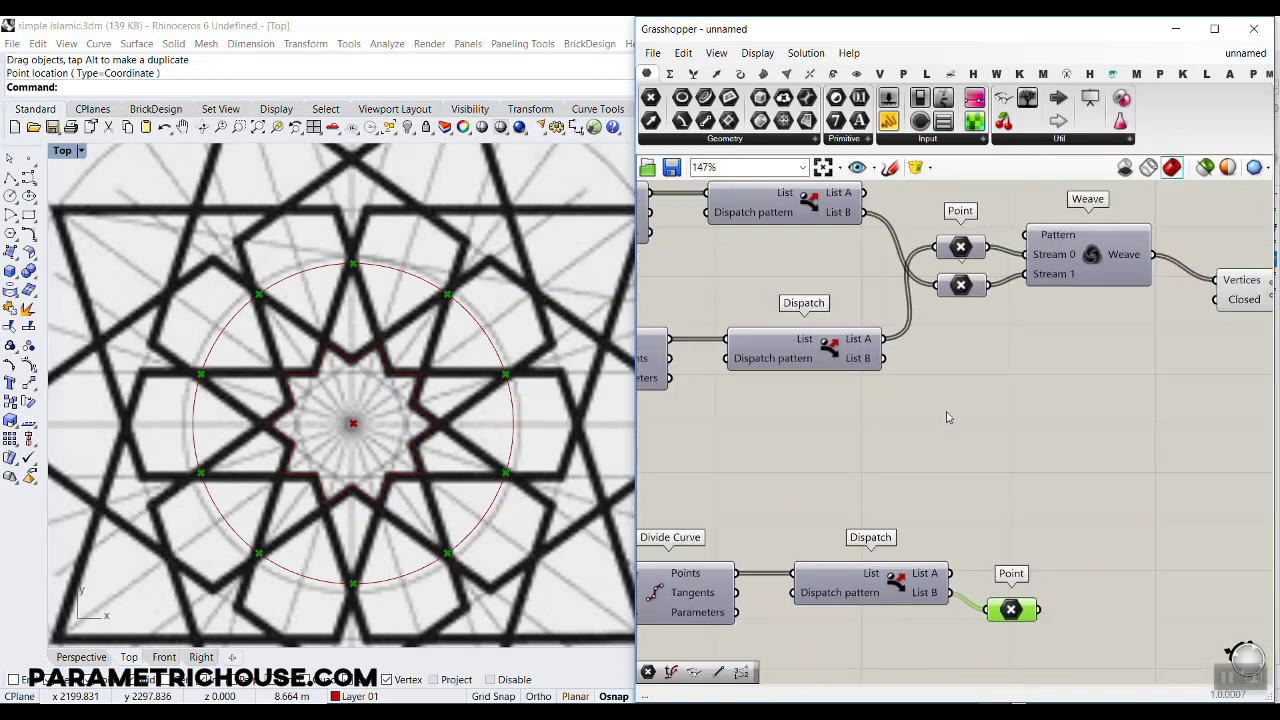
Step: Turn the preview of the Point parameter feeding Weave's Stream 1 on and back off
{"action": "right_click", "coordinate": [963, 282]}
{"action": "left_click", "coordinate": [974, 306]}
{"action": "left_click", "coordinate": [969, 284]}
{"action": "right_click", "coordinate": [969, 284]}
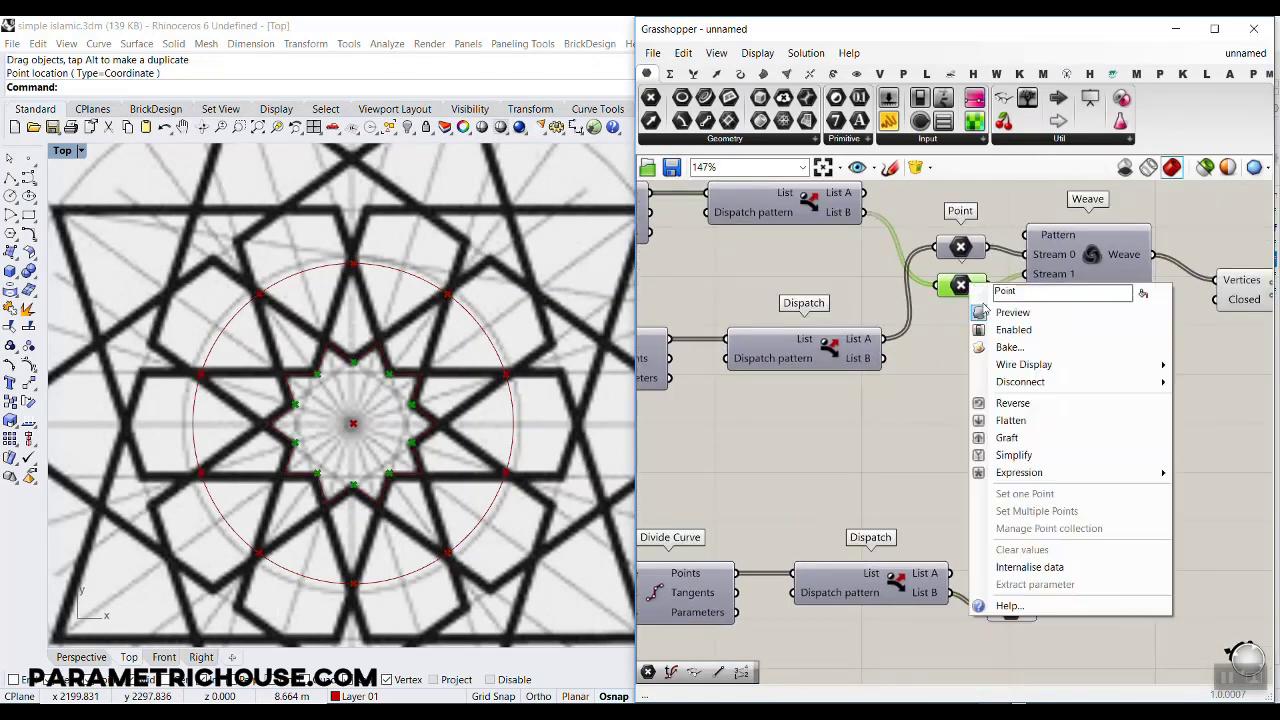
{"action": "left_click", "coordinate": [983, 312]}
Step: Turn on the preview of the Point parameter feeding Weave's Stream 0 and select it
{"action": "right_click", "coordinate": [965, 243]}
{"action": "left_click", "coordinate": [975, 268]}
{"action": "left_click", "coordinate": [970, 248]}
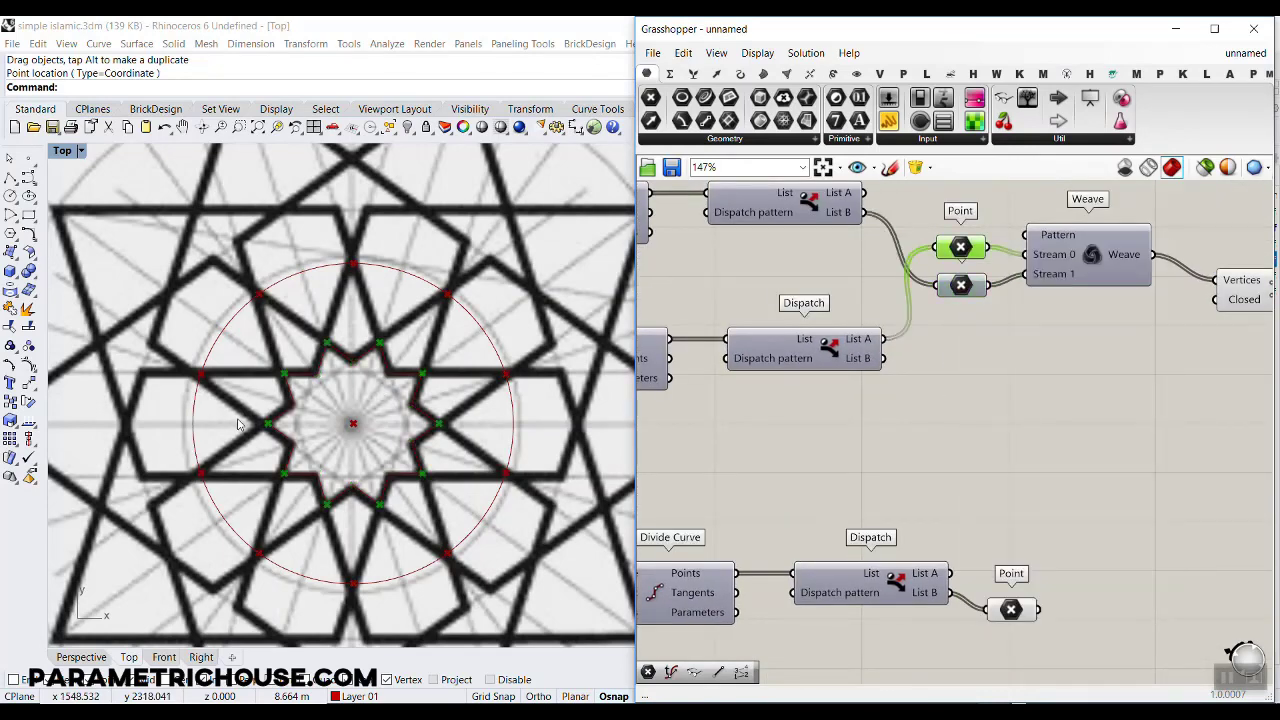
Step: Add another Weave component, wiring the upper Point from the first Weave into Stream 0 and the lower Point into Stream 1
{"action": "scroll", "coordinate": [238, 424], "scroll_direction": "up", "scroll_amount": 2}
{"action": "right_click_drag", "start_coordinate": [1163, 487], "coordinate": [1018, 487]}
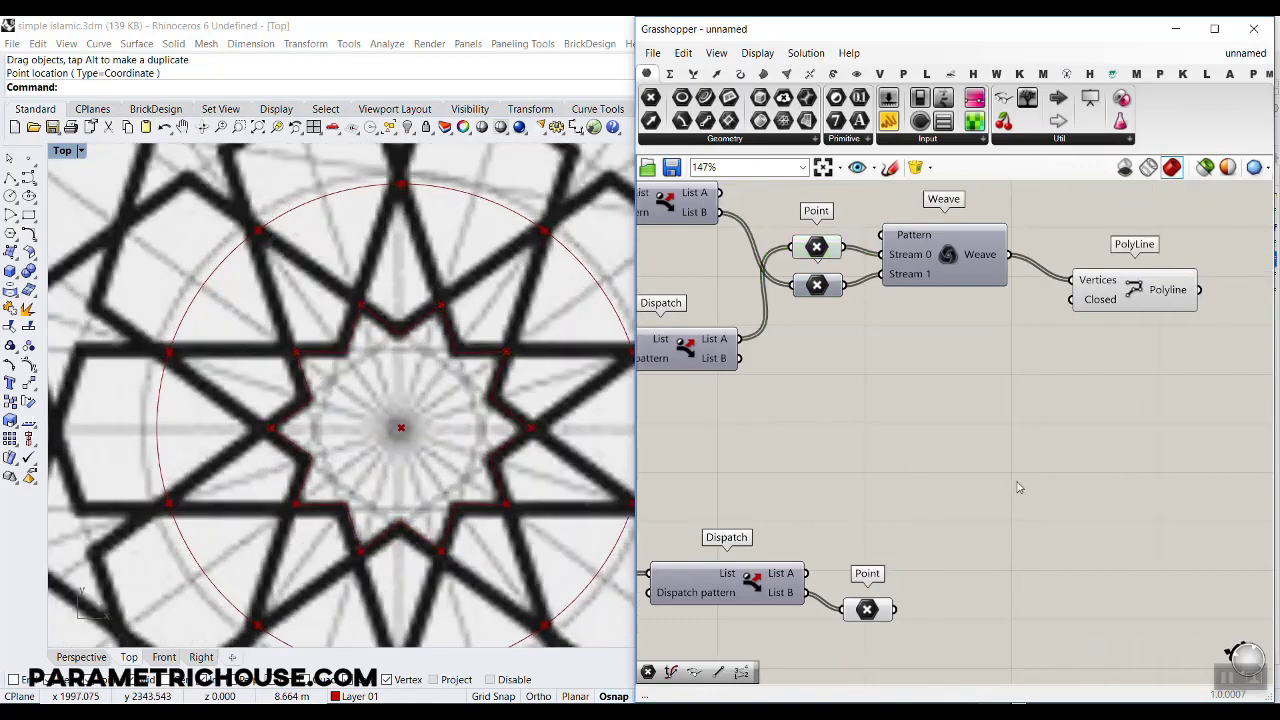
{"action": "double_click", "coordinate": [1018, 487]}
{"action": "type", "text": "weave"}
{"action": "key", "text": "Return"}
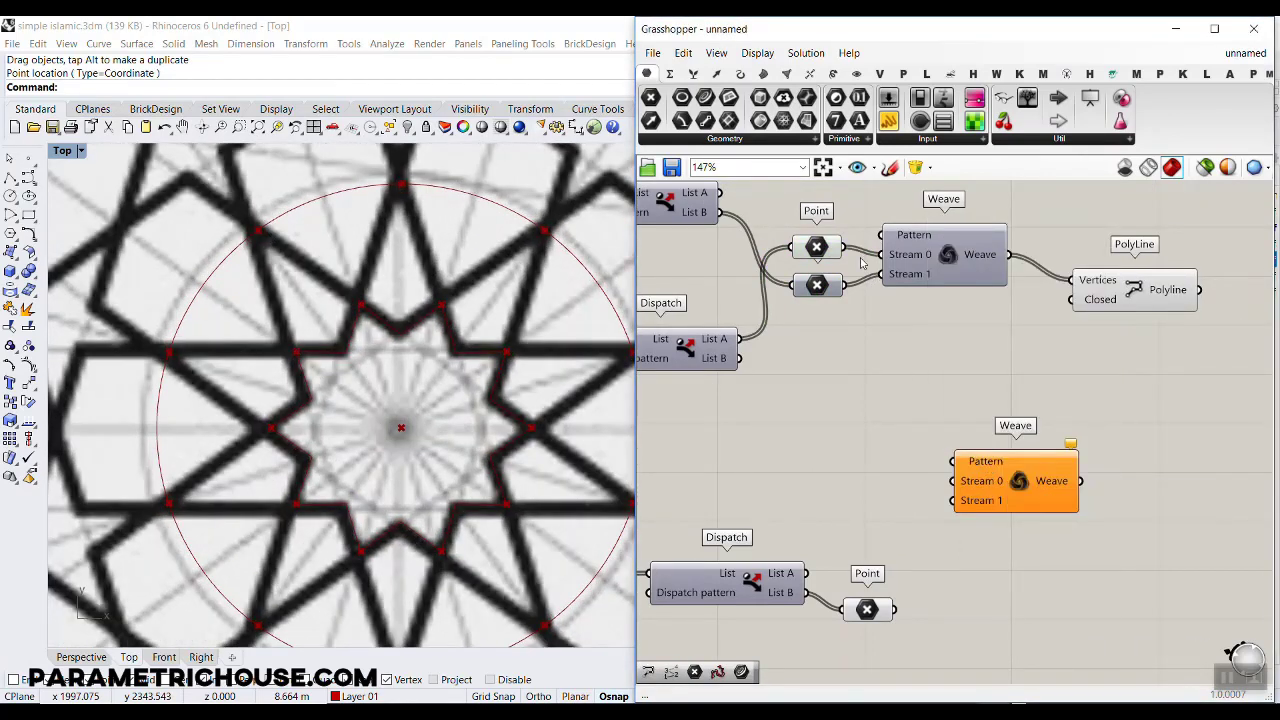
{"action": "left_click_drag", "start_coordinate": [843, 247], "coordinate": [952, 481]}
{"action": "left_click_drag", "start_coordinate": [895, 609], "coordinate": [952, 500]}
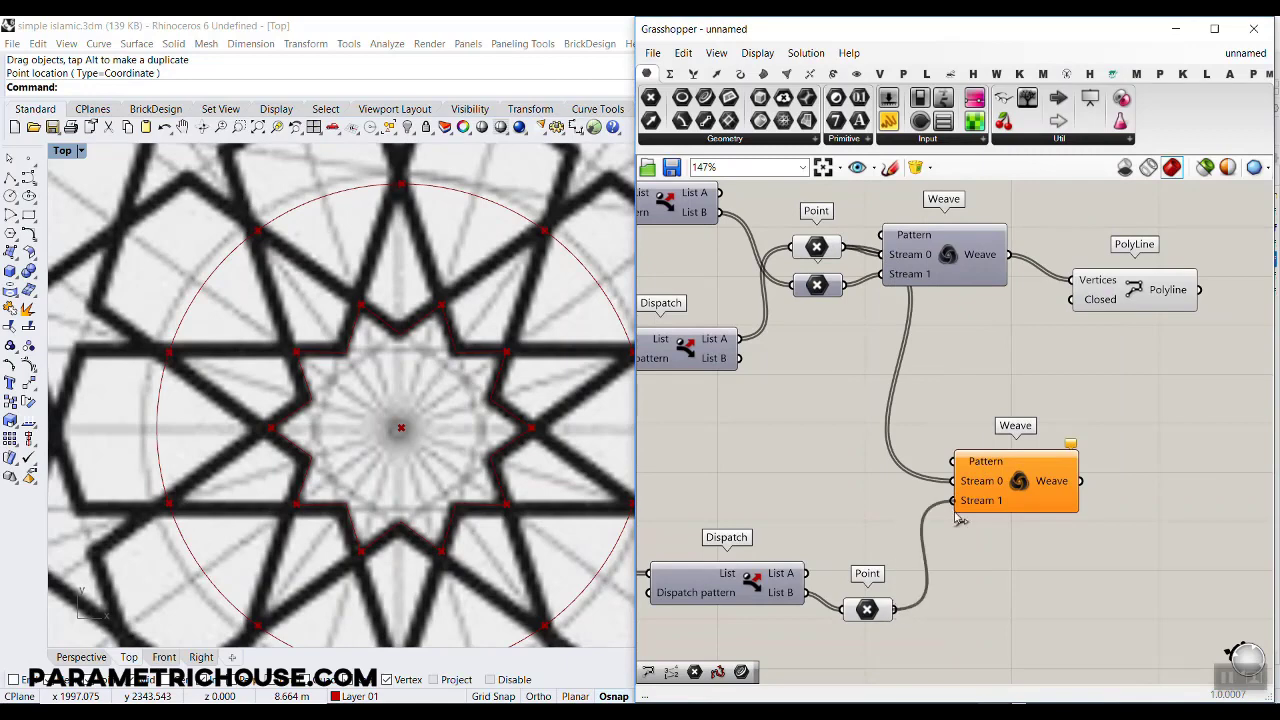
Step: Duplicate the PolyLine component beside the new Weave and feed the Weave output into its Vertices
{"action": "right_click_drag", "start_coordinate": [1010, 463], "coordinate": [976, 466]}
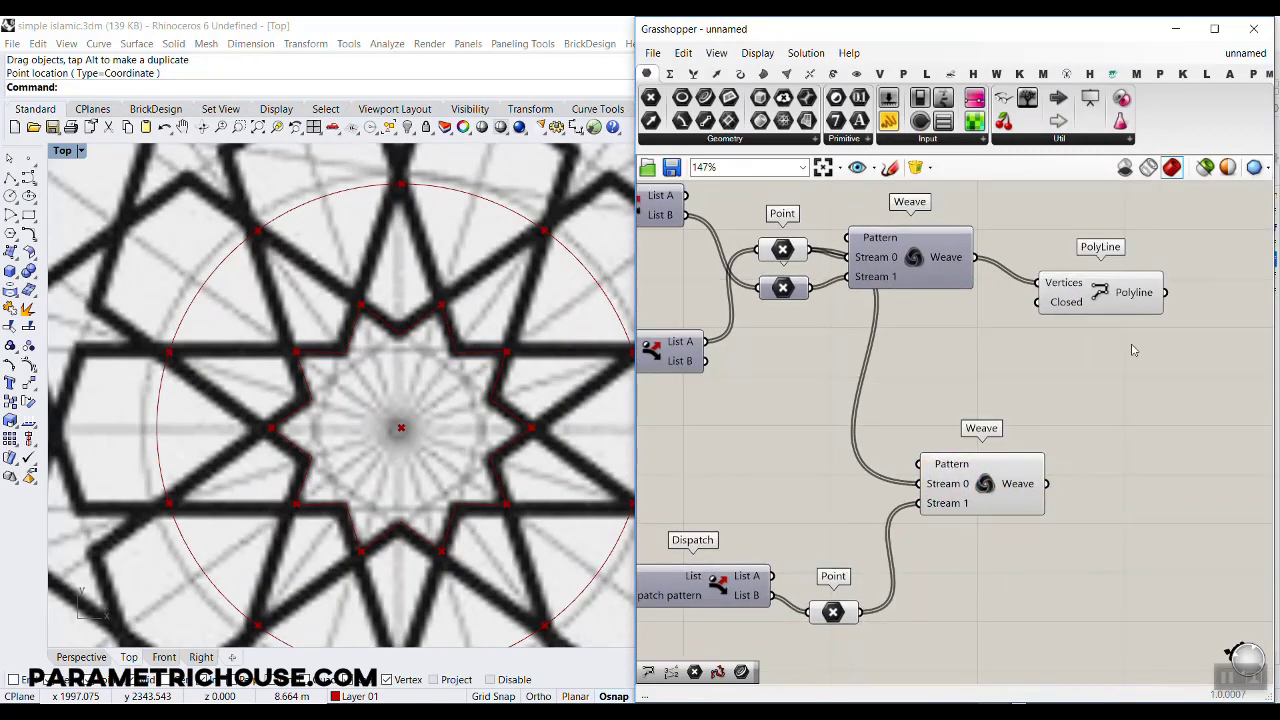
{"action": "left_click", "coordinate": [1110, 305]}
{"action": "key", "text": "ctrl+c"}
{"action": "key", "text": "ctrl+v"}
{"action": "left_click_drag", "start_coordinate": [1109, 316], "coordinate": [1145, 471]}
{"action": "left_click_drag", "start_coordinate": [1026, 485], "coordinate": [1011, 506]}
{"action": "left_click_drag", "start_coordinate": [1031, 504], "coordinate": [1140, 521]}
{"action": "left_click", "coordinate": [1105, 581]}
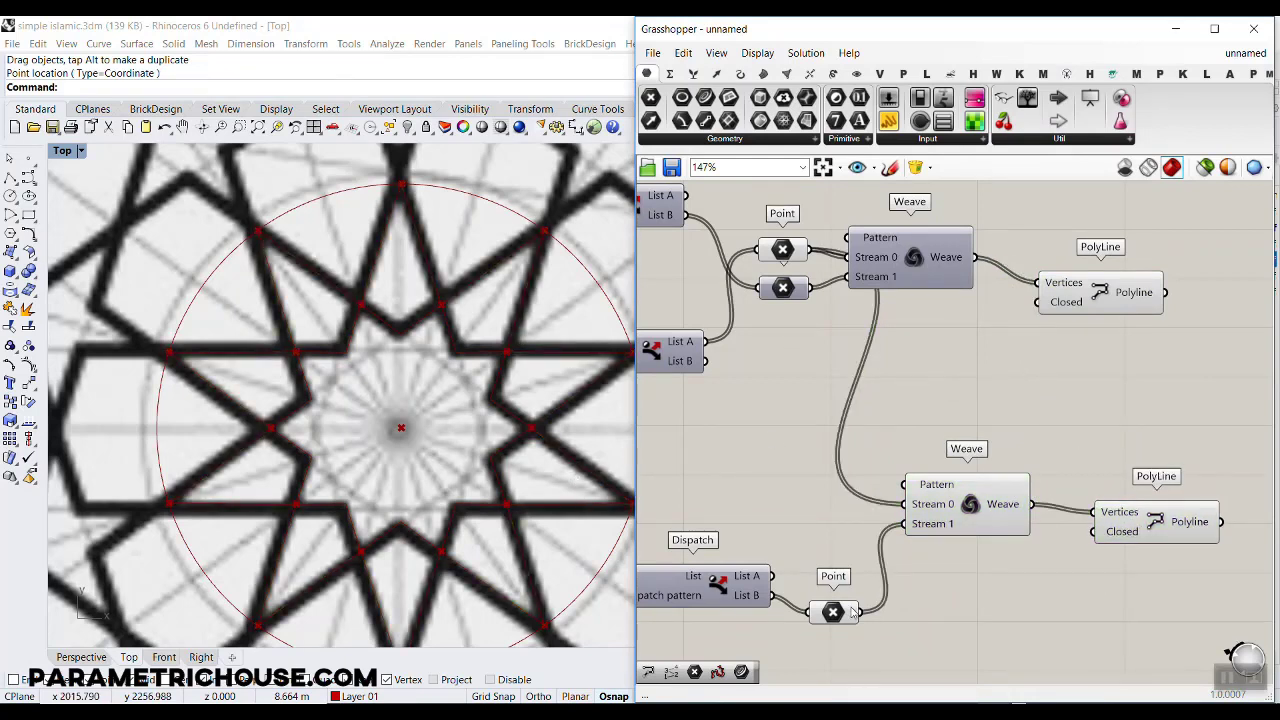
Step: Try swapping the two Point inputs between the new Weave's streams and restore the original wiring
{"action": "left_click_drag", "start_coordinate": [853, 612], "coordinate": [904, 504]}
{"action": "left_click_drag", "start_coordinate": [811, 252], "coordinate": [907, 526]}
{"action": "left_click_drag", "start_coordinate": [1157, 517], "coordinate": [1154, 517]}
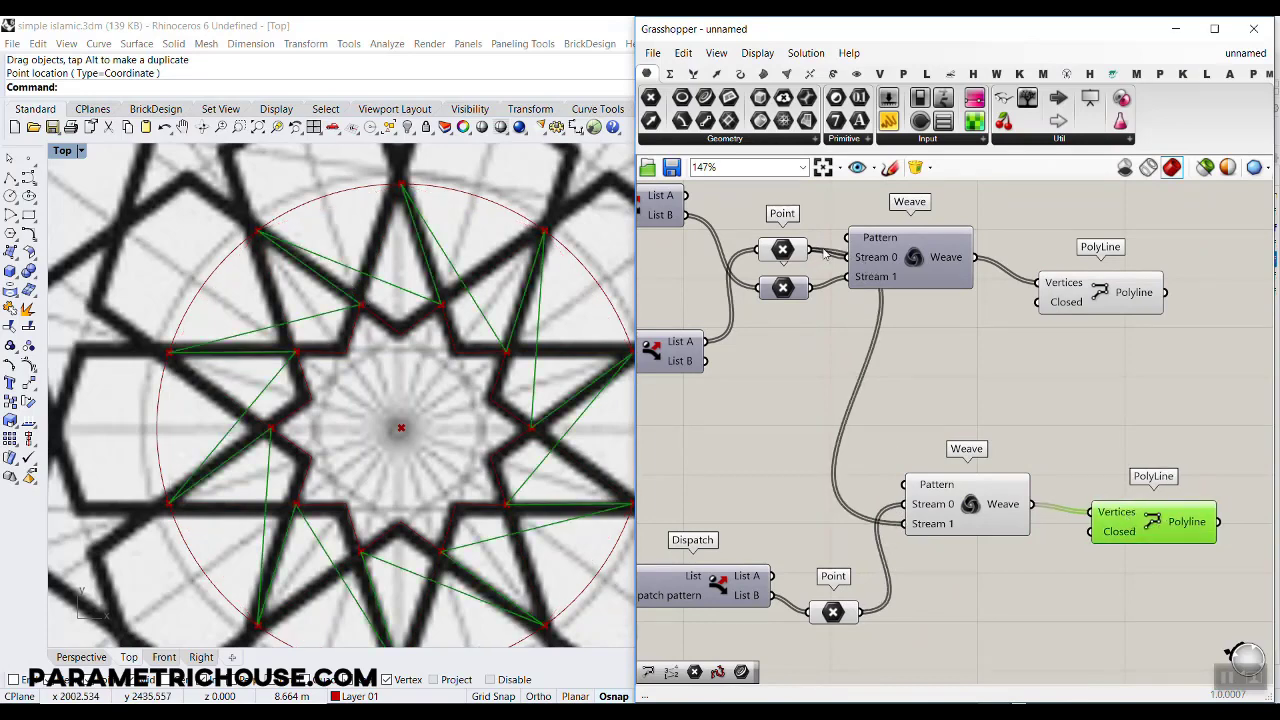
{"action": "left_click_drag", "start_coordinate": [810, 251], "coordinate": [905, 525]}
{"action": "left_click_drag", "start_coordinate": [812, 290], "coordinate": [904, 523]}
{"action": "left_click_drag", "start_coordinate": [858, 612], "coordinate": [904, 523]}
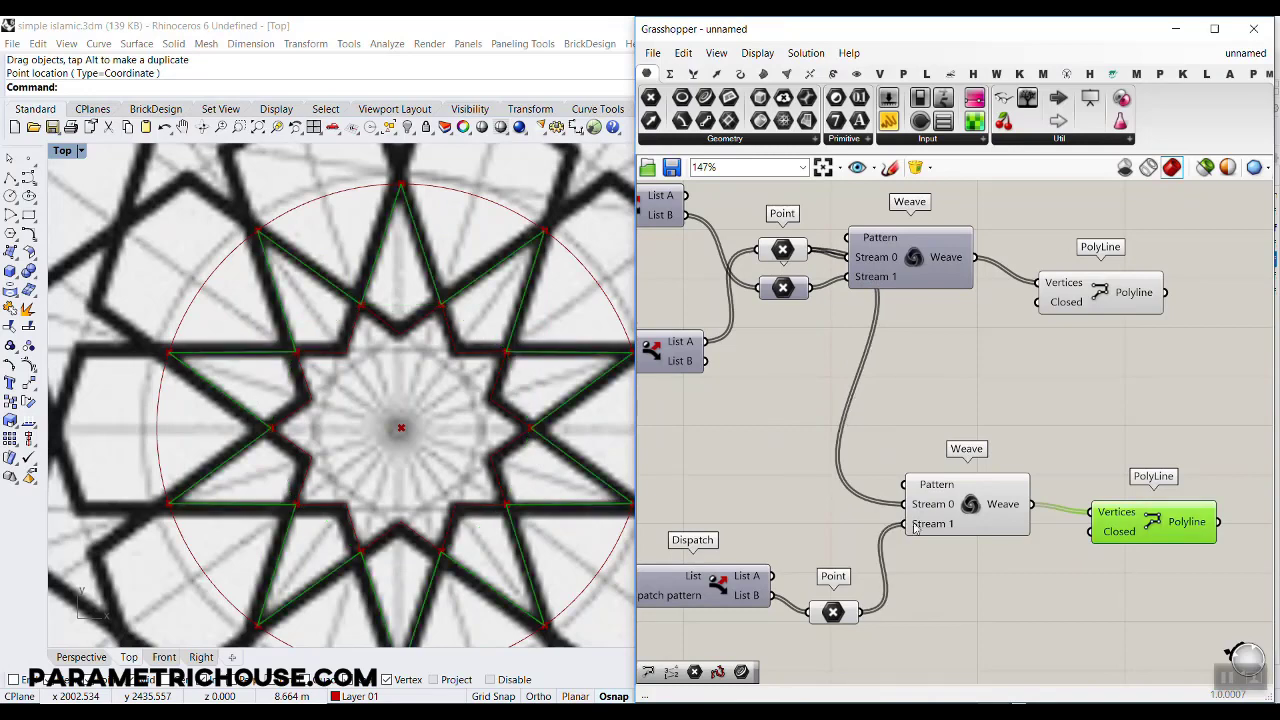
Step: Turn off the preview of the new Weave and of the Point feeding its Stream 1
{"action": "right_click_drag", "start_coordinate": [1089, 516], "coordinate": [872, 445]}
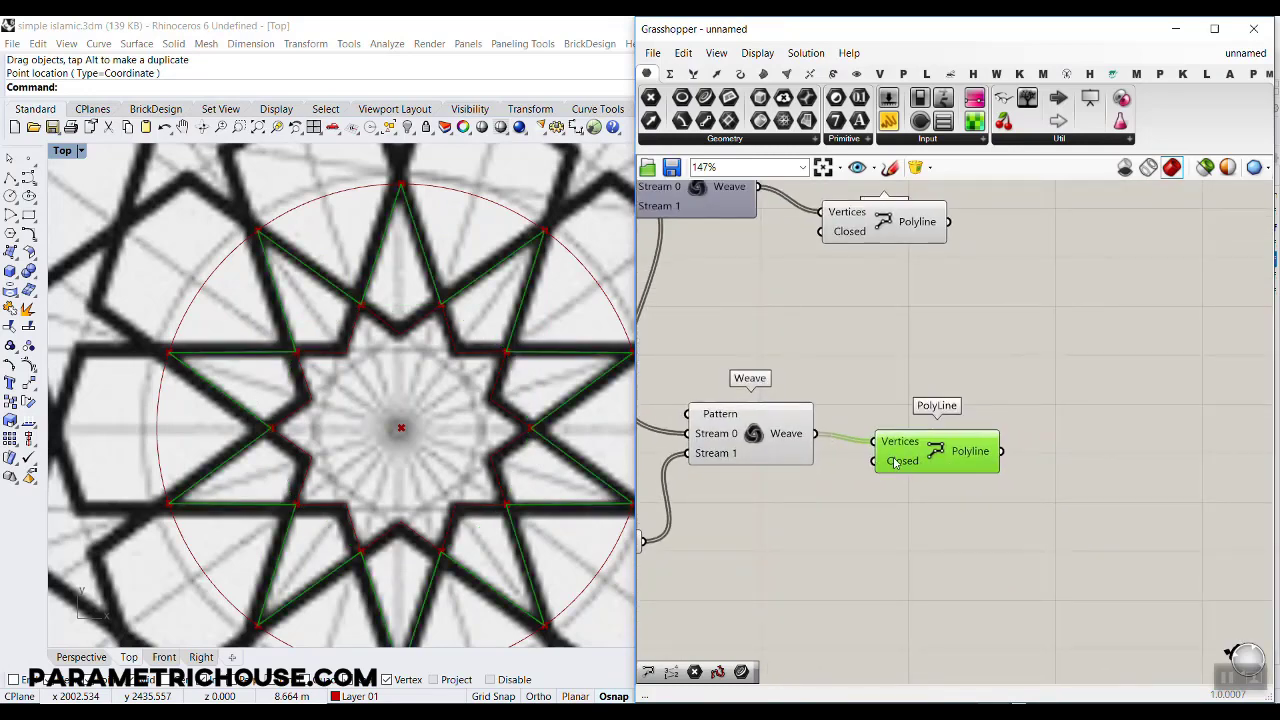
{"action": "scroll", "coordinate": [405, 342], "scroll_direction": "down", "scroll_amount": 4}
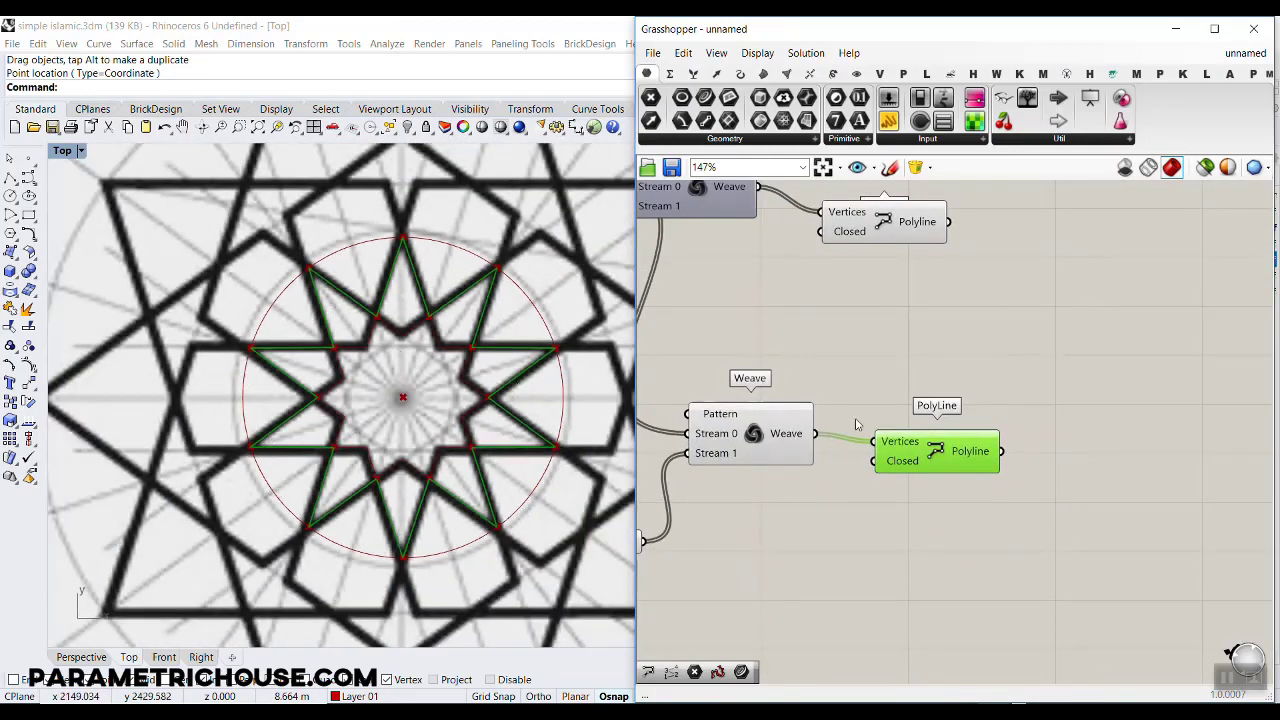
{"action": "scroll", "coordinate": [898, 397], "scroll_direction": "down", "scroll_amount": 6}
{"action": "right_click_drag", "start_coordinate": [862, 397], "coordinate": [962, 398]}
{"action": "scroll", "coordinate": [985, 476], "scroll_direction": "up", "scroll_amount": 2}
{"action": "left_click_drag", "start_coordinate": [980, 483], "coordinate": [814, 364]}
{"action": "right_click", "coordinate": [828, 338]}
{"action": "left_click", "coordinate": [860, 357]}
{"action": "scroll", "coordinate": [830, 380], "scroll_direction": "down", "scroll_amount": 2}
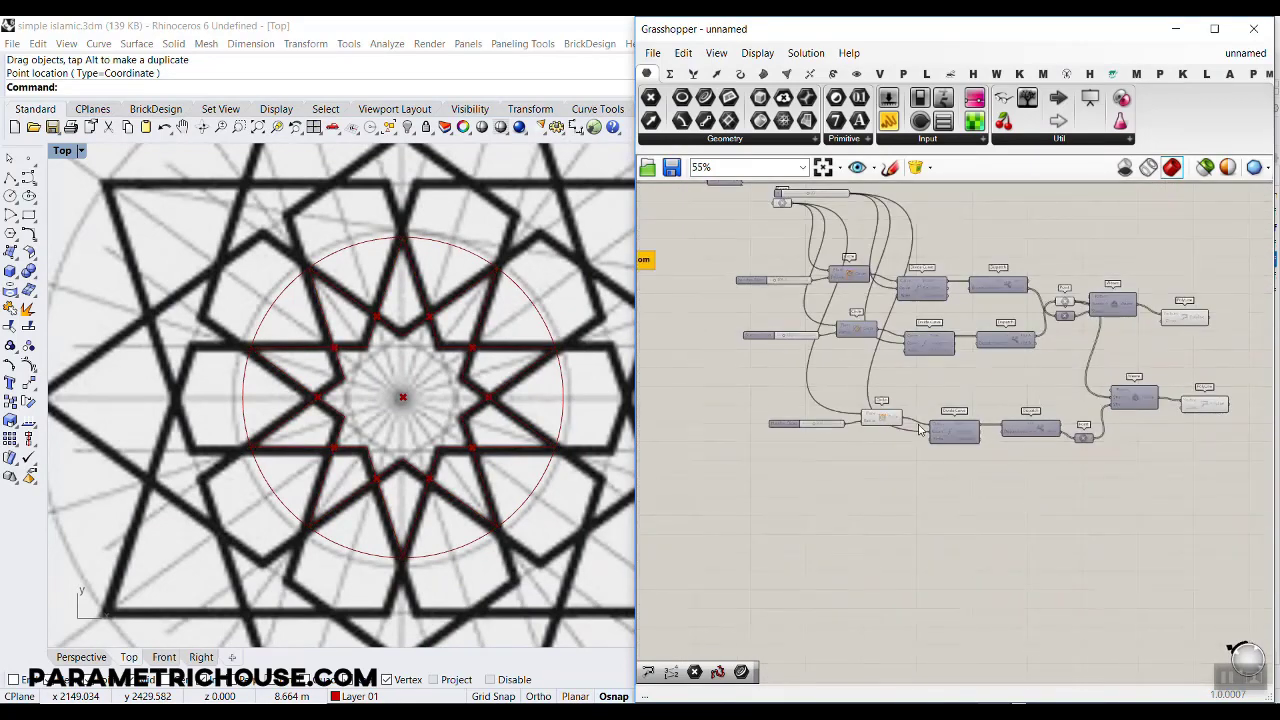
Step: Duplicate the bottom row of components, from the radius slider to the PolyLine, and place the copy just below
{"action": "left_click_drag", "start_coordinate": [879, 455], "coordinate": [850, 467]}
{"action": "scroll", "coordinate": [1095, 522], "scroll_direction": "down", "scroll_amount": 2}
{"action": "left_click_drag", "start_coordinate": [1166, 523], "coordinate": [868, 428]}
{"action": "key", "text": "ctrl+c"}
{"action": "key", "text": "ctrl+v"}
{"action": "left_click_drag", "start_coordinate": [996, 464], "coordinate": [994, 503]}
{"action": "left_click", "coordinate": [1016, 538]}
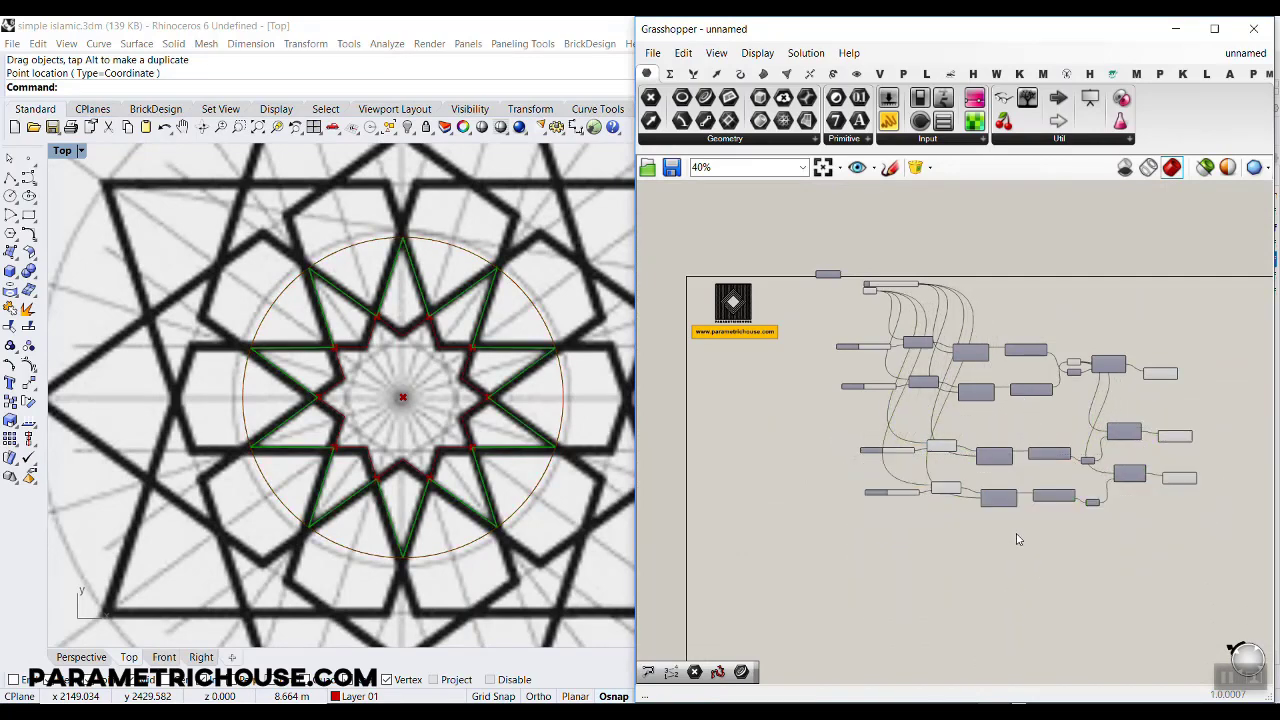
Step: Turn off the preview of the copied PolyLine component
{"action": "scroll", "coordinate": [1184, 490], "scroll_direction": "up", "scroll_amount": 5}
{"action": "right_click", "coordinate": [1172, 456]}
{"action": "left_click", "coordinate": [1180, 486]}
Step: Set the copied circle's radius to 385.9 to match the next ring of corners in the reference image
{"action": "right_click_drag", "start_coordinate": [800, 520], "coordinate": [936, 521]}
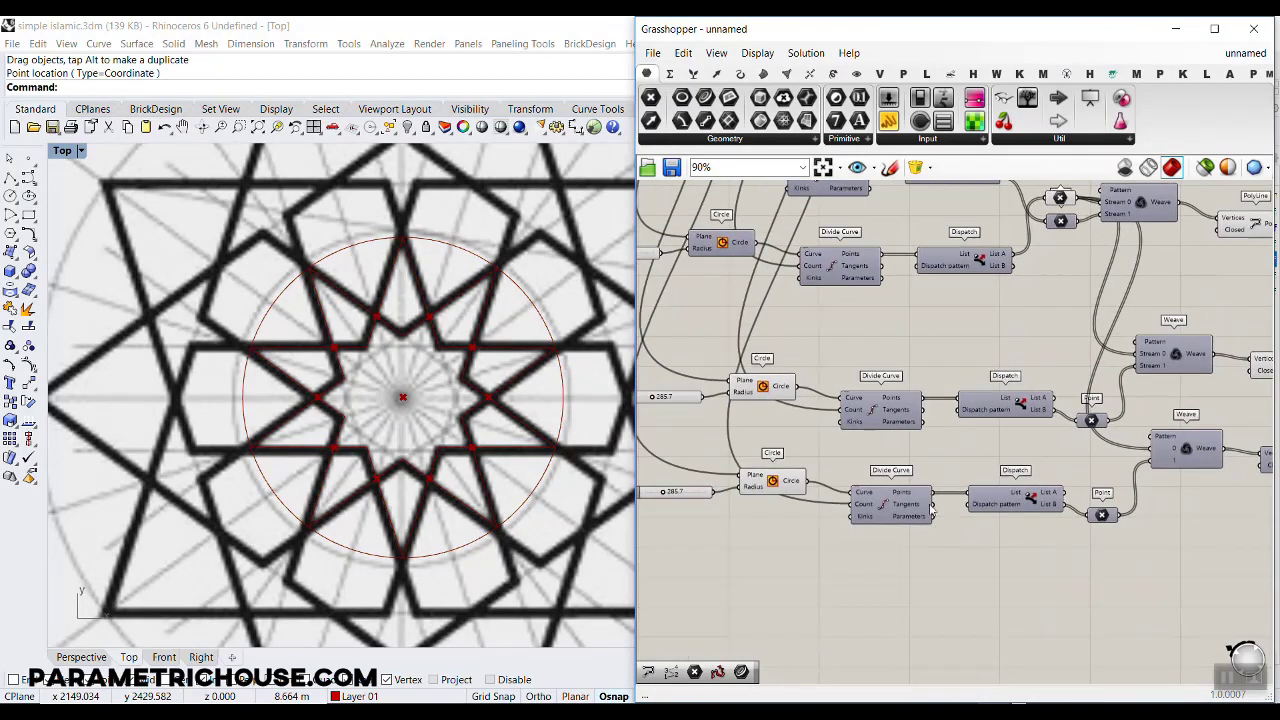
{"action": "scroll", "coordinate": [872, 515], "scroll_direction": "up", "scroll_amount": 3}
{"action": "scroll", "coordinate": [724, 487], "scroll_direction": "up", "scroll_amount": 3}
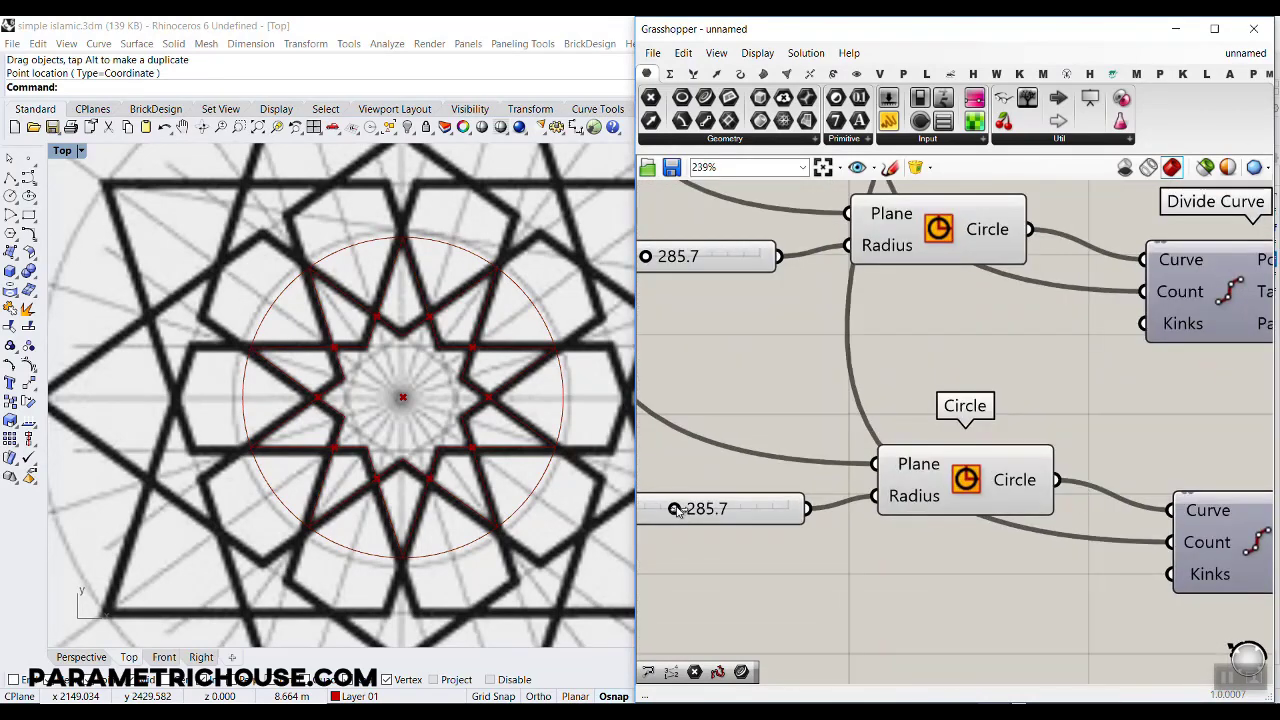
{"action": "left_click_drag", "start_coordinate": [677, 510], "coordinate": [694, 511]}
{"action": "scroll", "coordinate": [258, 249], "scroll_direction": "up", "scroll_amount": 3}
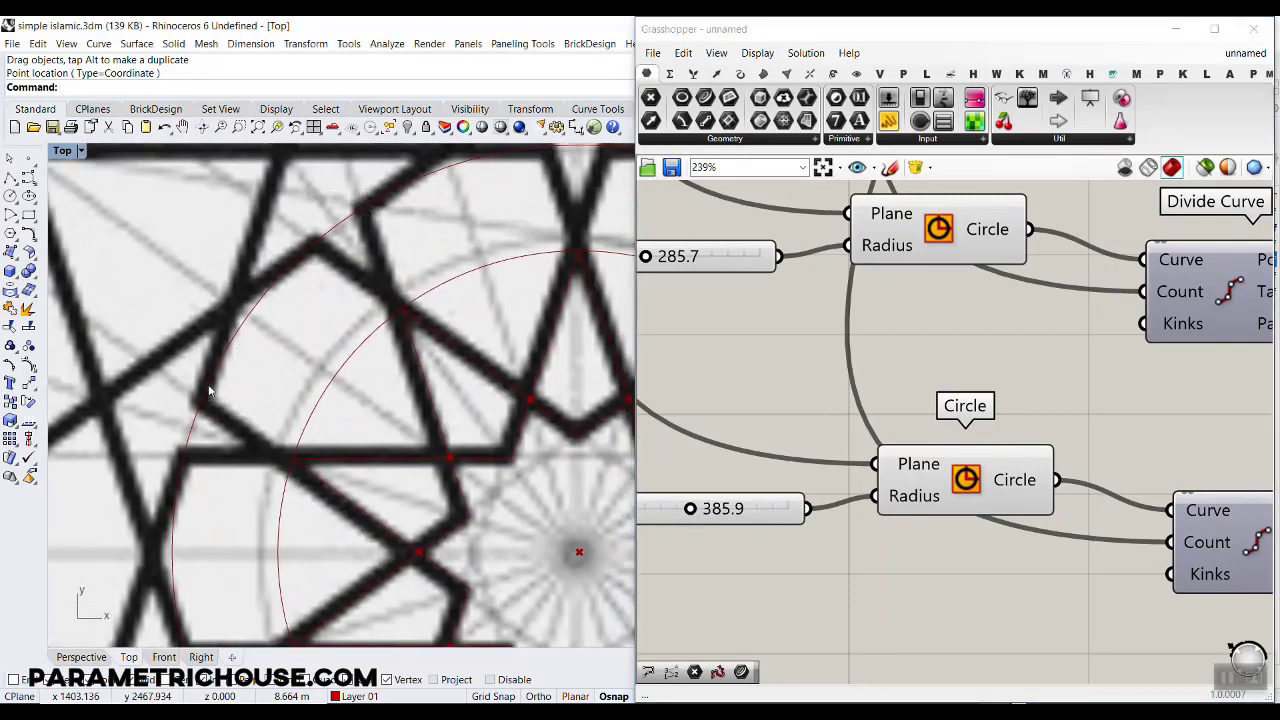
{"action": "scroll", "coordinate": [165, 447], "scroll_direction": "down", "scroll_amount": 3}
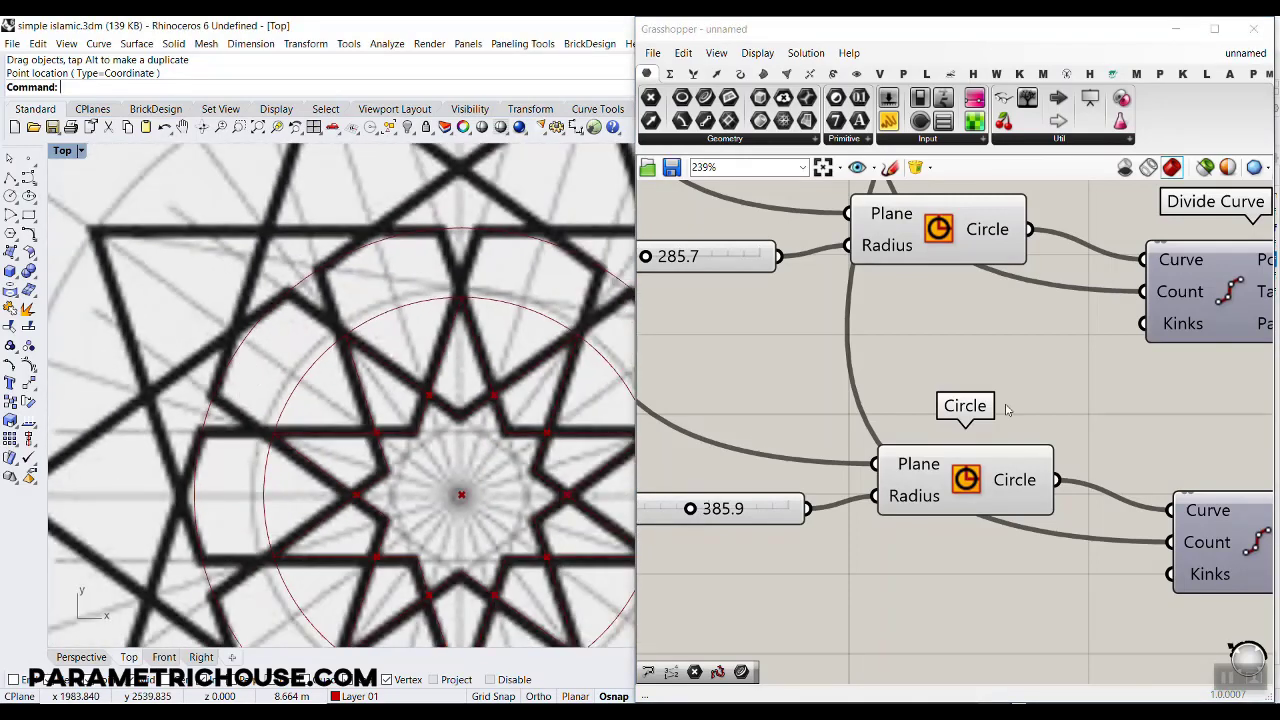
Step: Turn on the preview of the copied Divide Curve component on the larger circle
{"action": "scroll", "coordinate": [1006, 409], "scroll_direction": "down", "scroll_amount": 3}
{"action": "right_click", "coordinate": [1035, 449]}
{"action": "left_click", "coordinate": [1080, 472]}
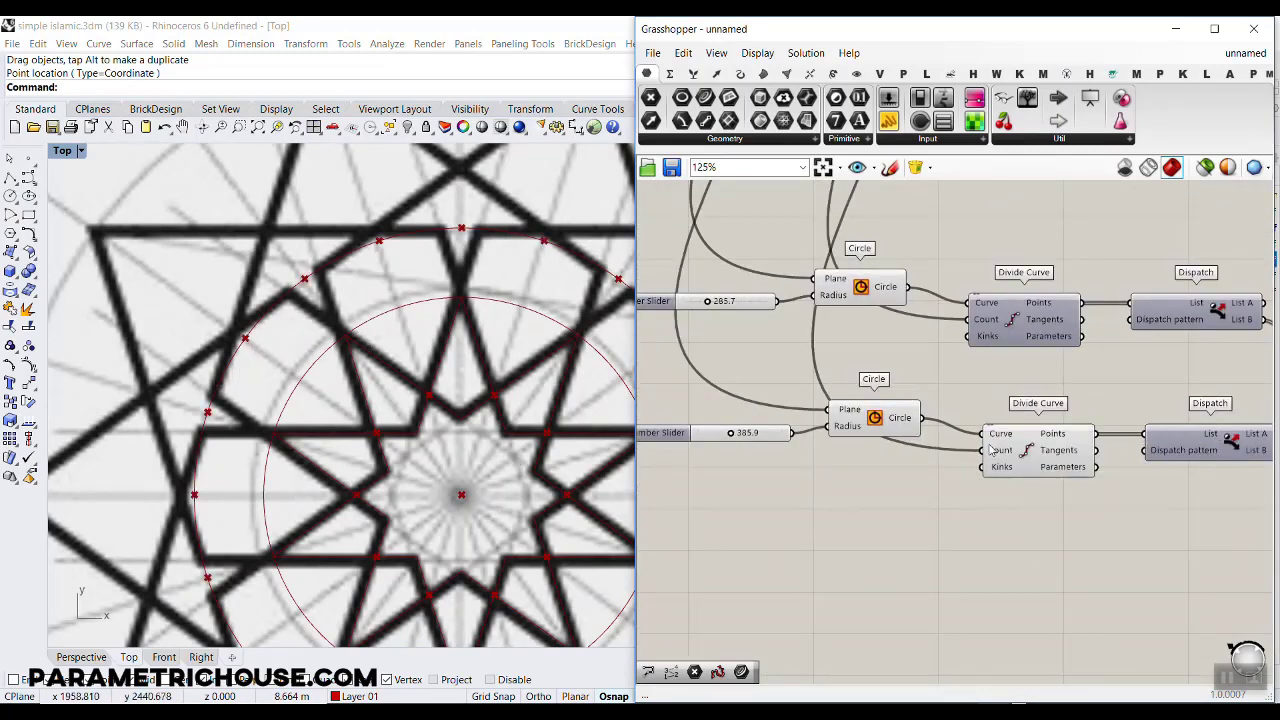
Step: Try the expression x*3 on the Count input of the copied Divide Curve
{"action": "mouse_move", "coordinate": [988, 456]}
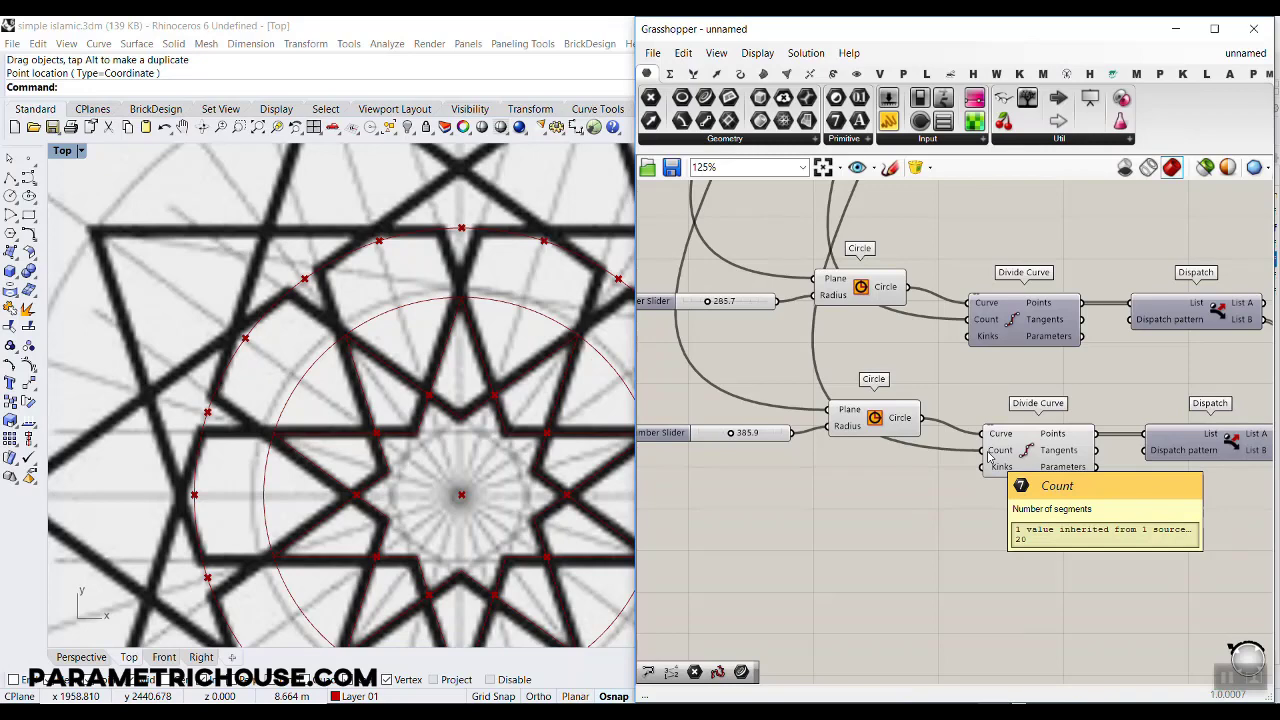
{"action": "scroll", "coordinate": [988, 456], "scroll_direction": "down", "scroll_amount": 4}
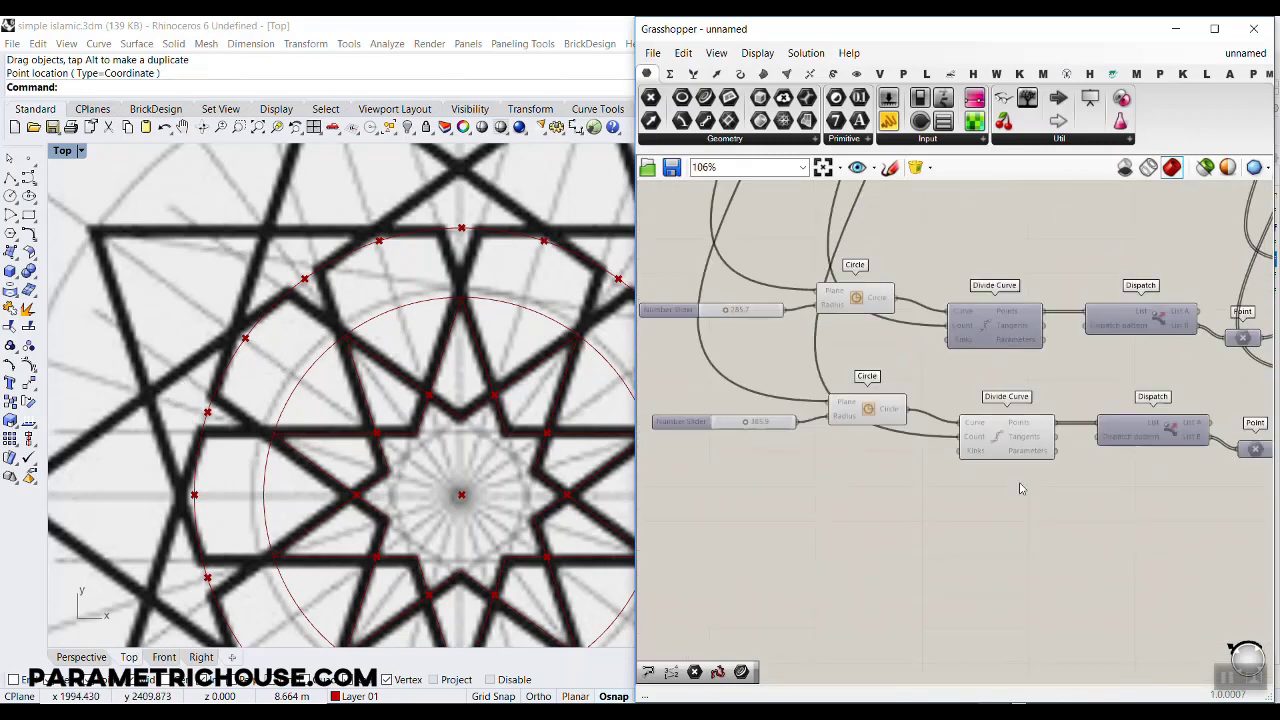
{"action": "scroll", "coordinate": [1007, 478], "scroll_direction": "up", "scroll_amount": 3}
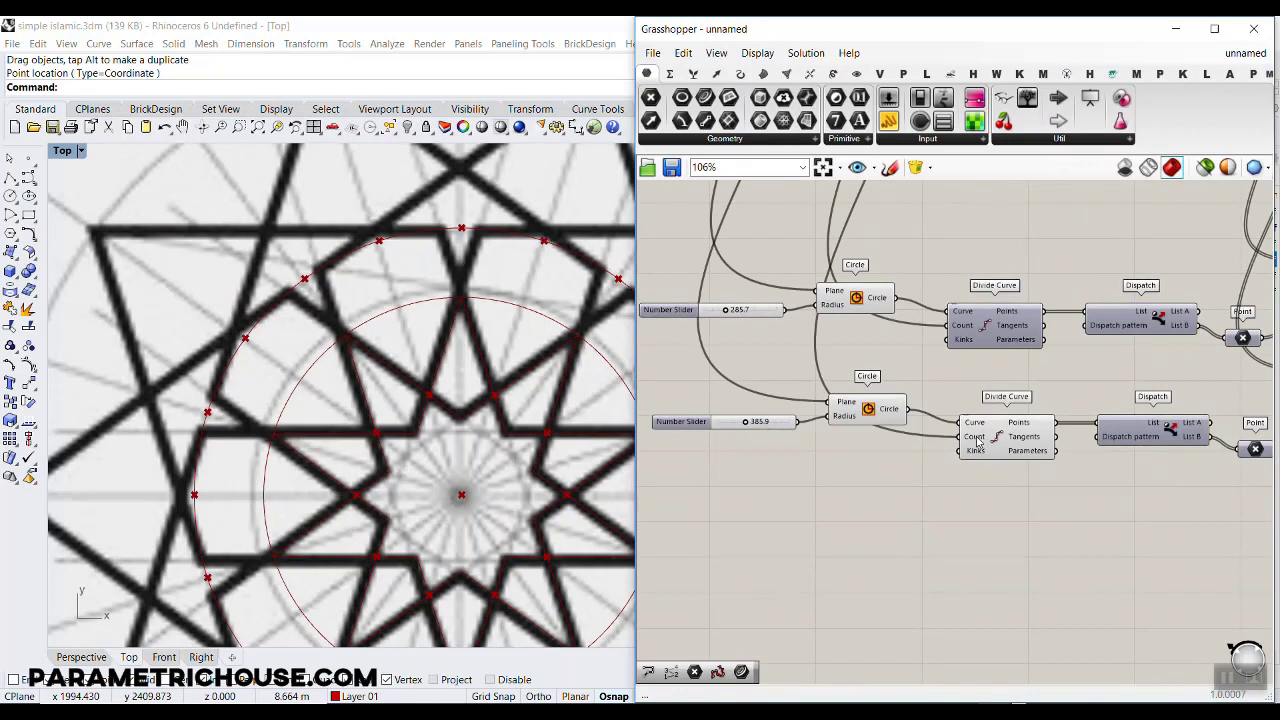
{"action": "right_click", "coordinate": [978, 441]}
{"action": "mouse_move", "coordinate": [1015, 558]}
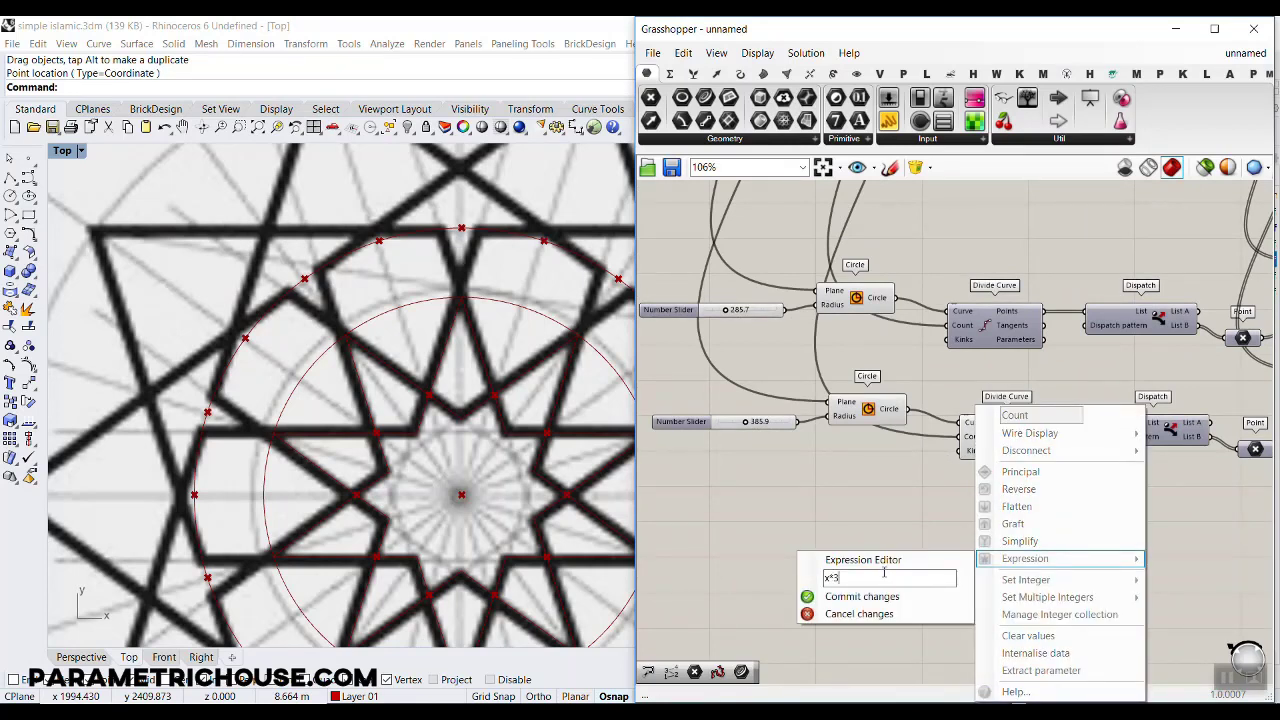
{"action": "left_click", "coordinate": [874, 598]}
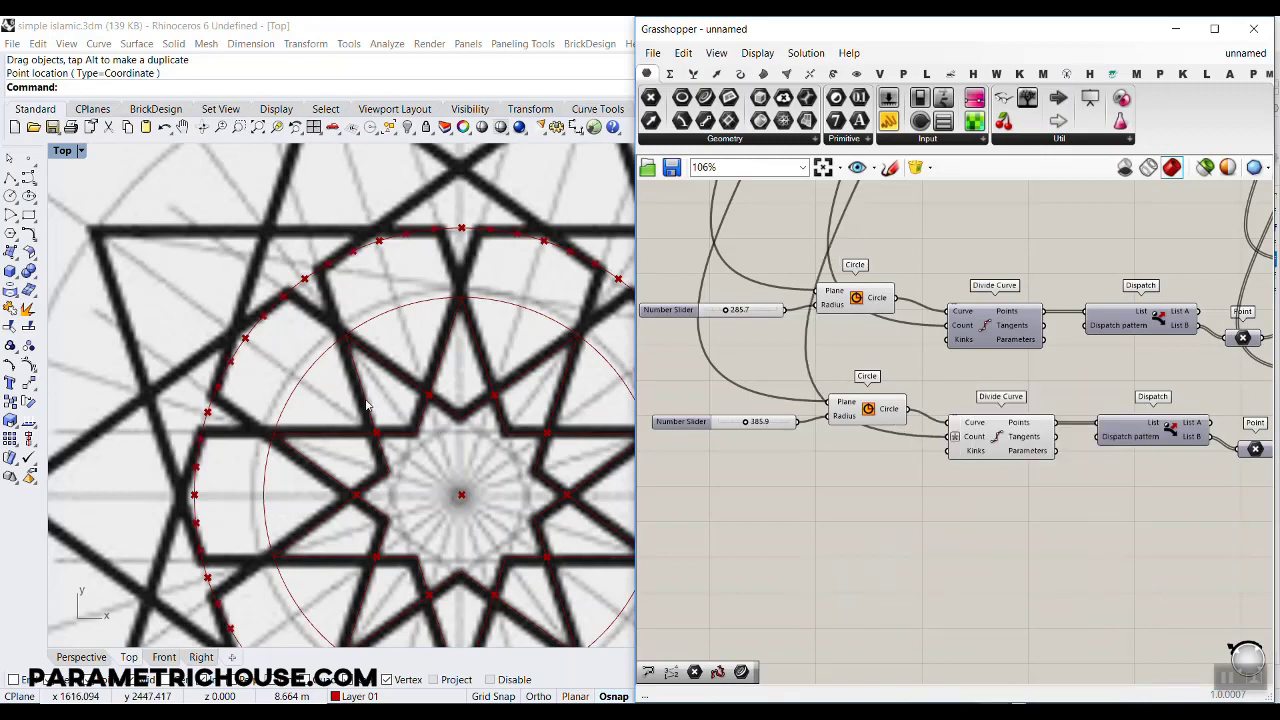
Step: Change the Count expression of the copied Divide Curve to 3*(x/2)
{"action": "right_click", "coordinate": [978, 441]}
{"action": "mouse_move", "coordinate": [1015, 558]}
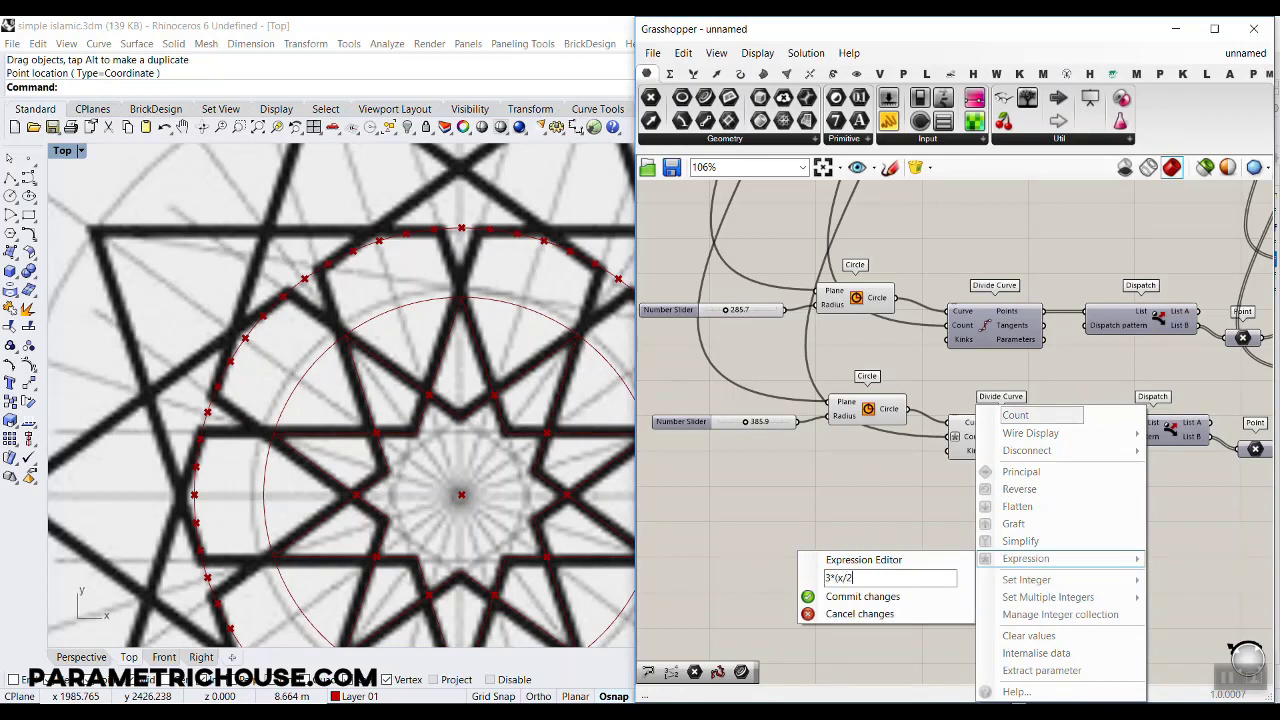
{"action": "left_click", "coordinate": [842, 597]}
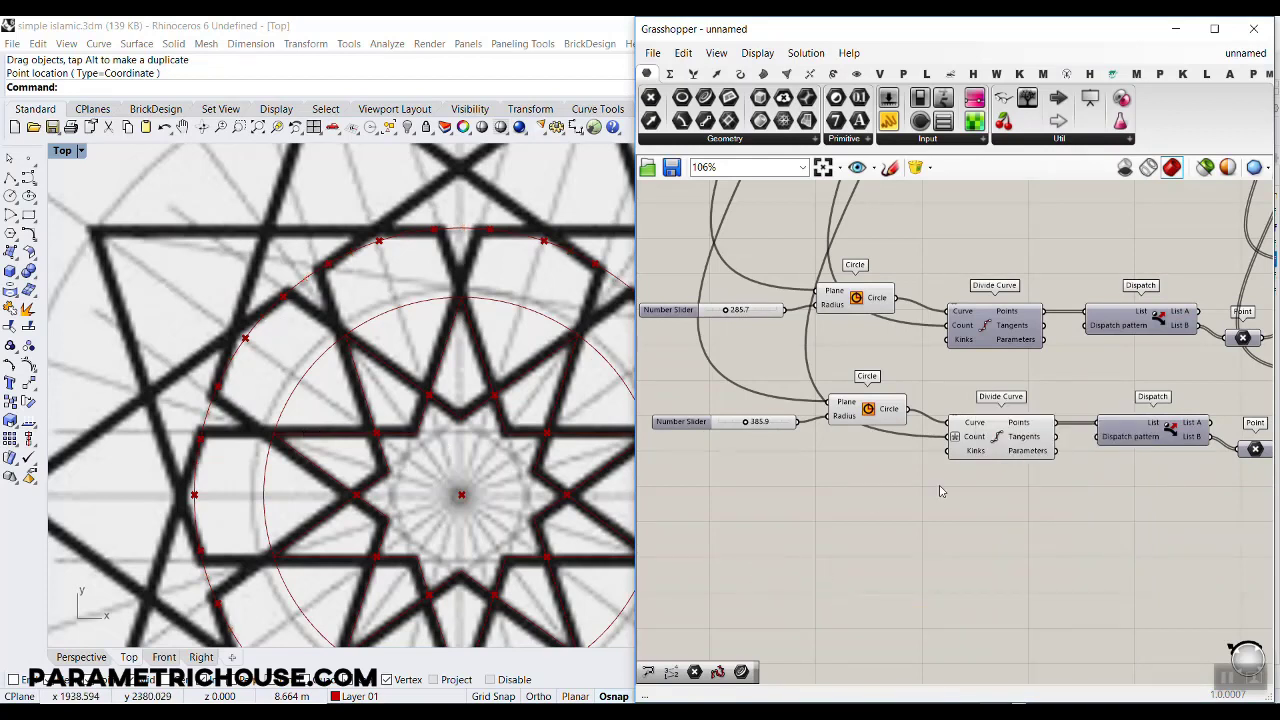
{"action": "mouse_move", "coordinate": [975, 444]}
Step: Delete the Weave and PolyLine components at the end of the copied bottom row
{"action": "right_click_drag", "start_coordinate": [1138, 444], "coordinate": [889, 443]}
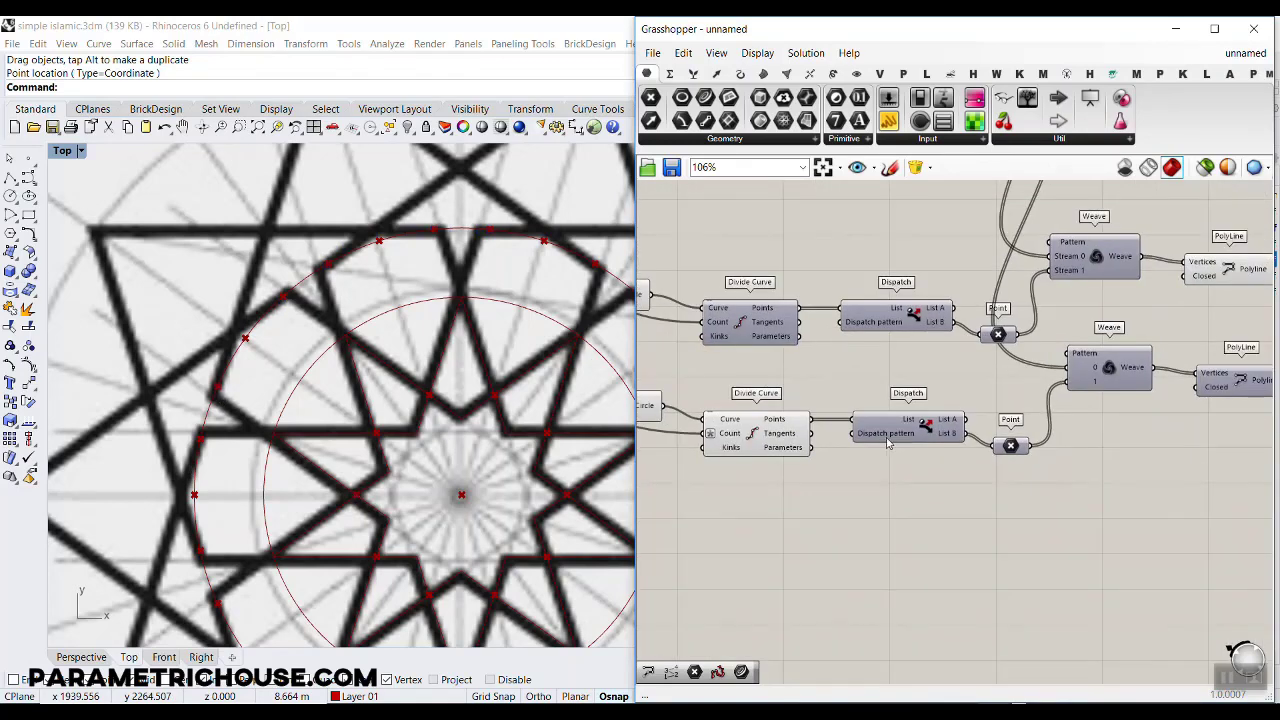
{"action": "scroll", "coordinate": [885, 443], "scroll_direction": "up", "scroll_amount": 3}
{"action": "right_click_drag", "start_coordinate": [1187, 446], "coordinate": [878, 441]}
{"action": "scroll", "coordinate": [878, 441], "scroll_direction": "down", "scroll_amount": 3}
{"action": "left_click_drag", "start_coordinate": [1104, 410], "coordinate": [910, 338]}
{"action": "key", "text": "Delete"}
Step: Add a Point List component below the bottom Dispatch and wire the Divide Curve's Points into it
{"action": "scroll", "coordinate": [814, 500], "scroll_direction": "up", "scroll_amount": 4}
{"action": "right_click_drag", "start_coordinate": [759, 414], "coordinate": [876, 426]}
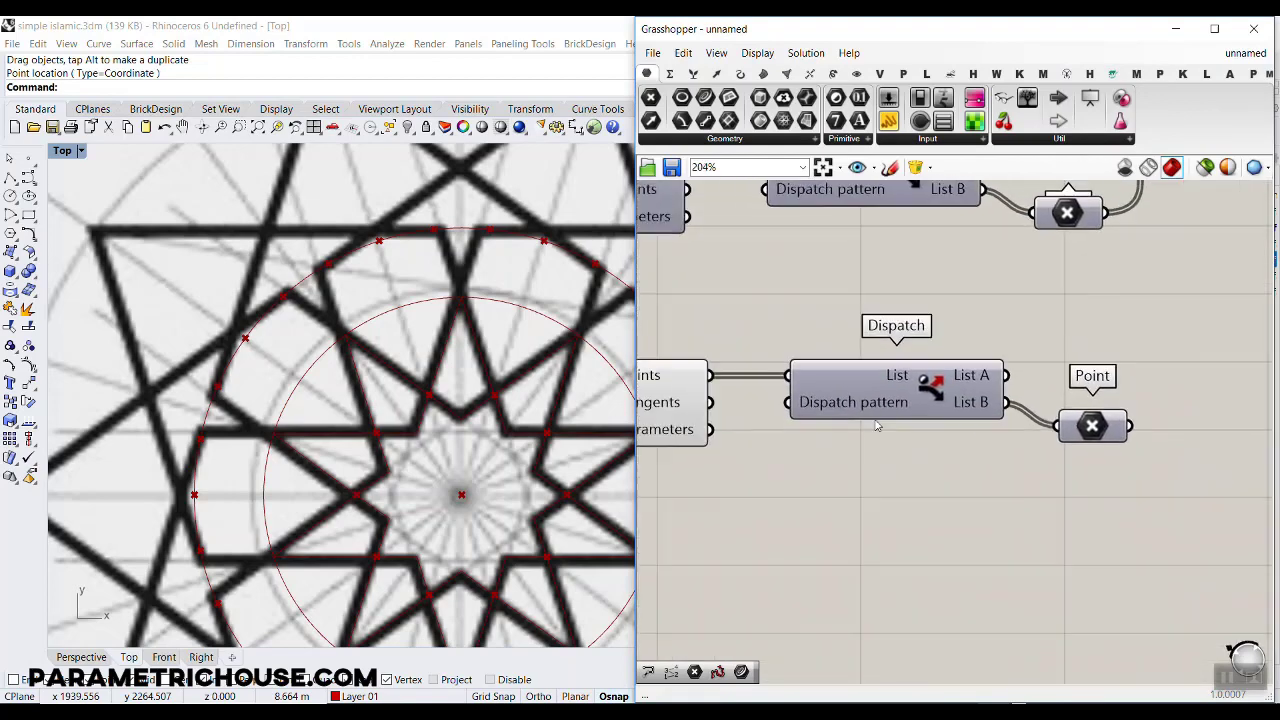
{"action": "left_click", "coordinate": [856, 74]}
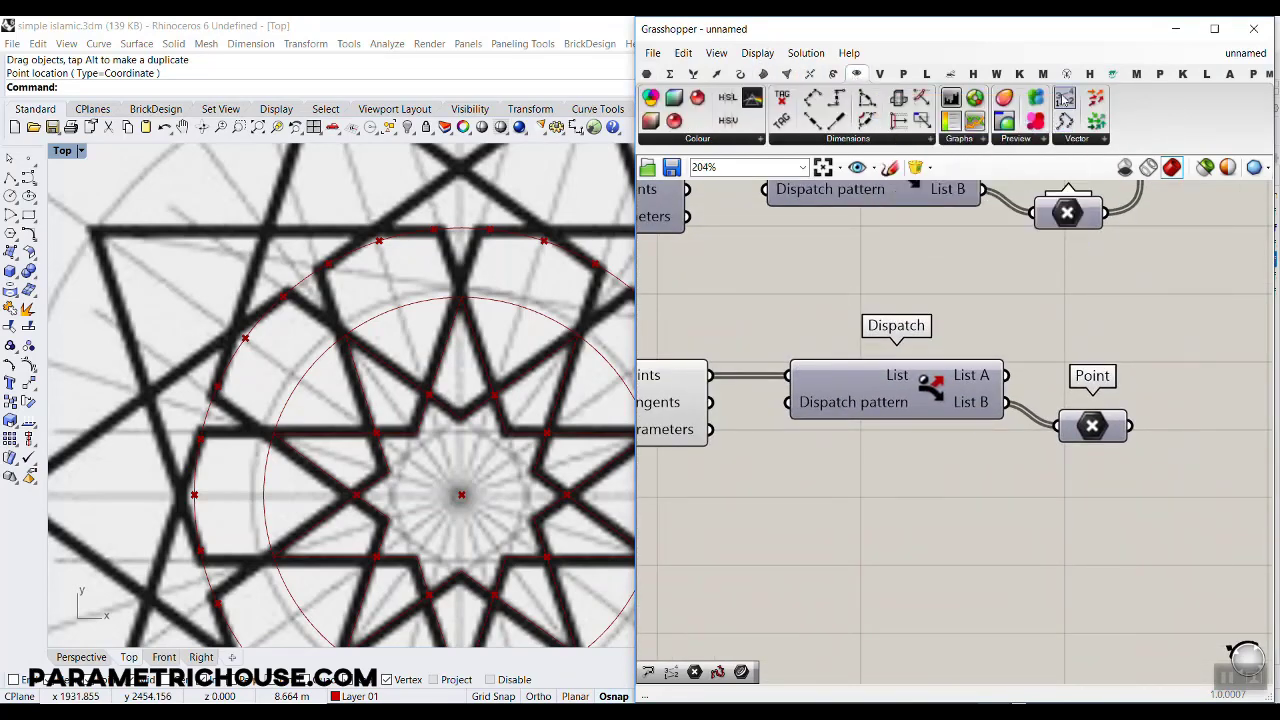
{"action": "left_click_drag", "start_coordinate": [1064, 97], "coordinate": [795, 500]}
{"action": "left_click_drag", "start_coordinate": [709, 375], "coordinate": [745, 494]}
Step: Bake the Point List's index labels into the Rhino document with the default attributes
{"action": "right_click", "coordinate": [821, 502]}
{"action": "left_click", "coordinate": [877, 563]}
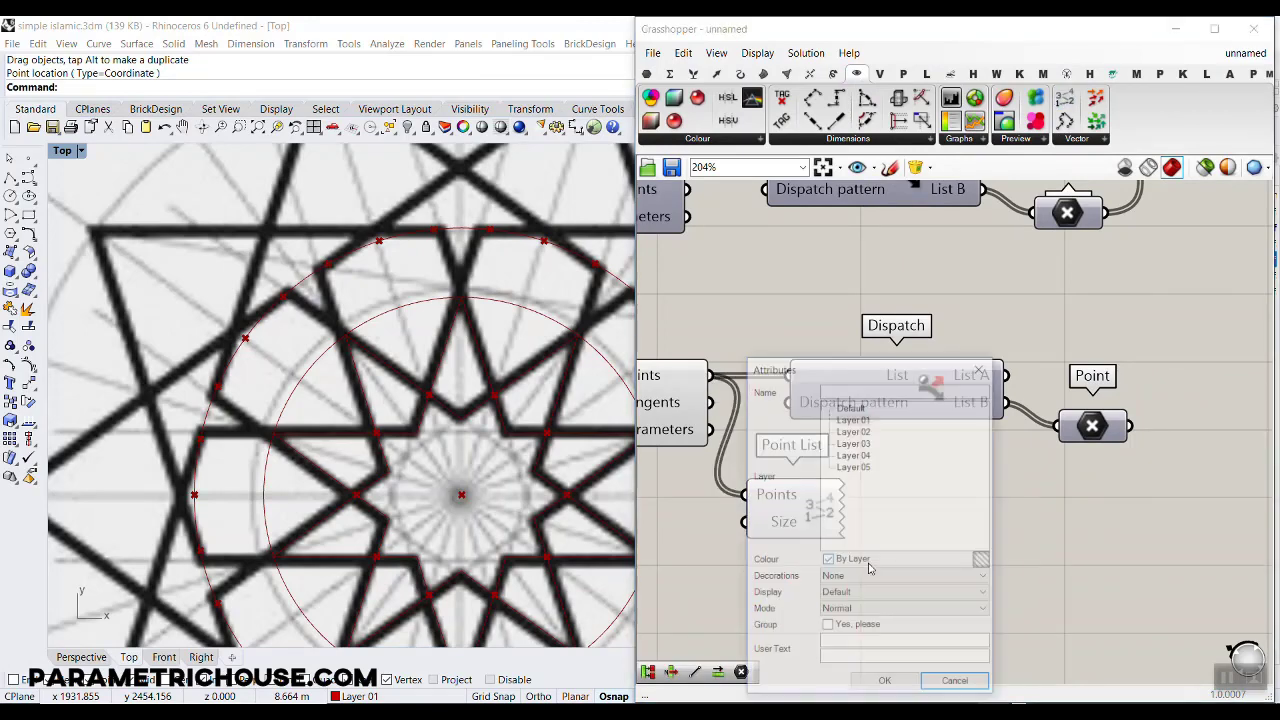
{"action": "left_click", "coordinate": [886, 683]}
Step: Set the bottom Dispatch's pattern booleans so every third point on the outer ring, starting at index 0, goes to List B
{"action": "scroll", "coordinate": [185, 340], "scroll_direction": "down", "scroll_amount": 3}
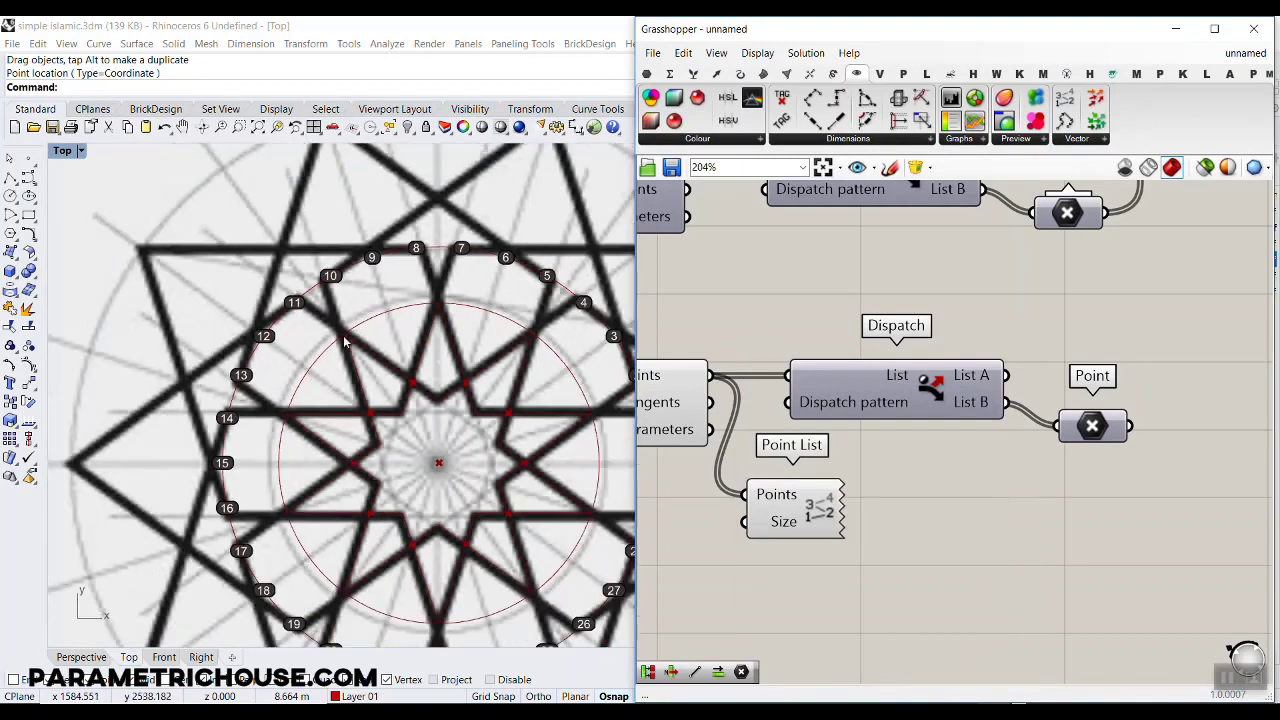
{"action": "right_click_drag", "start_coordinate": [329, 322], "coordinate": [200, 281]}
{"action": "scroll", "coordinate": [479, 324], "scroll_direction": "up", "scroll_amount": 6}
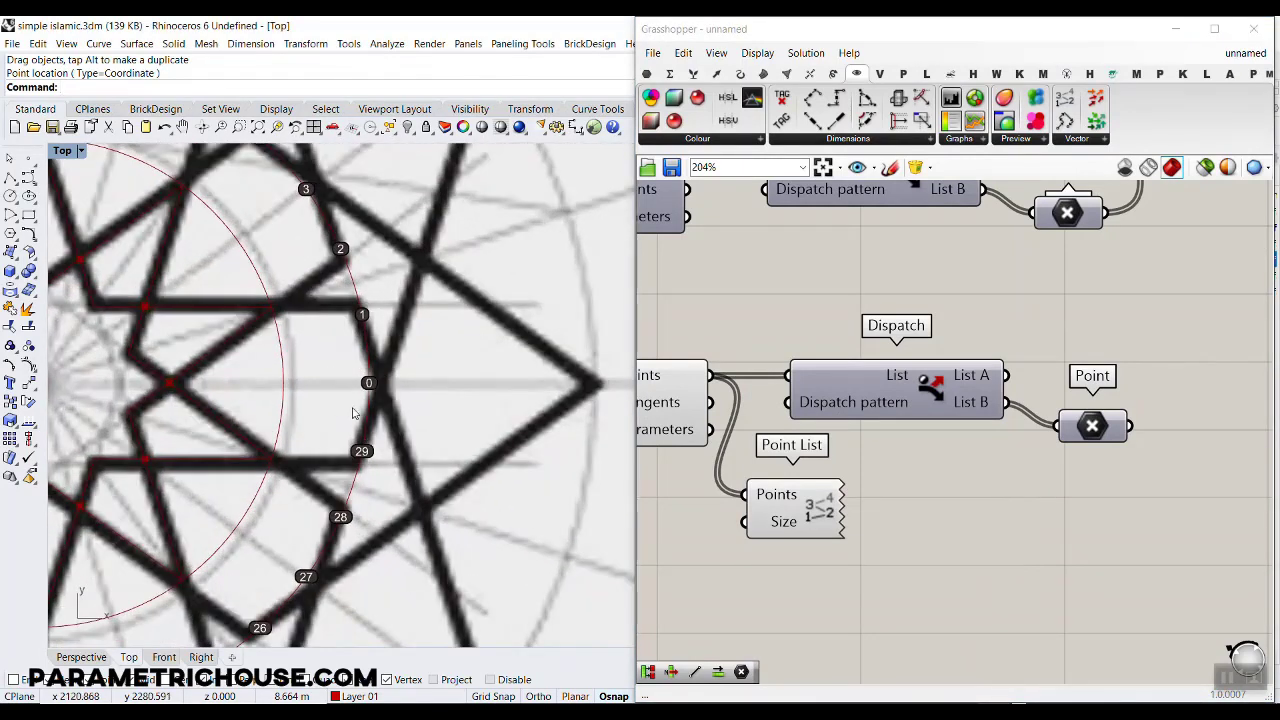
{"action": "right_click_drag", "start_coordinate": [378, 386], "coordinate": [391, 466]}
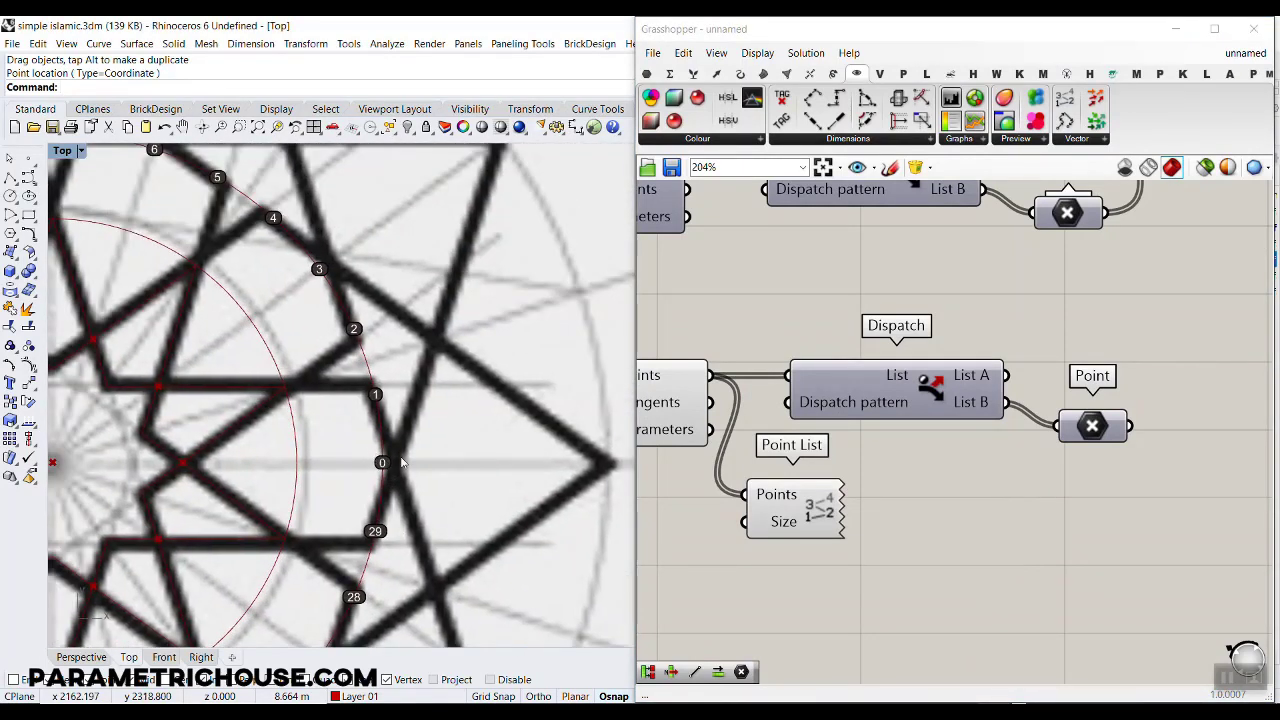
{"action": "right_click_drag", "start_coordinate": [364, 342], "coordinate": [374, 426]}
{"action": "right_click_drag", "start_coordinate": [260, 324], "coordinate": [385, 436]}
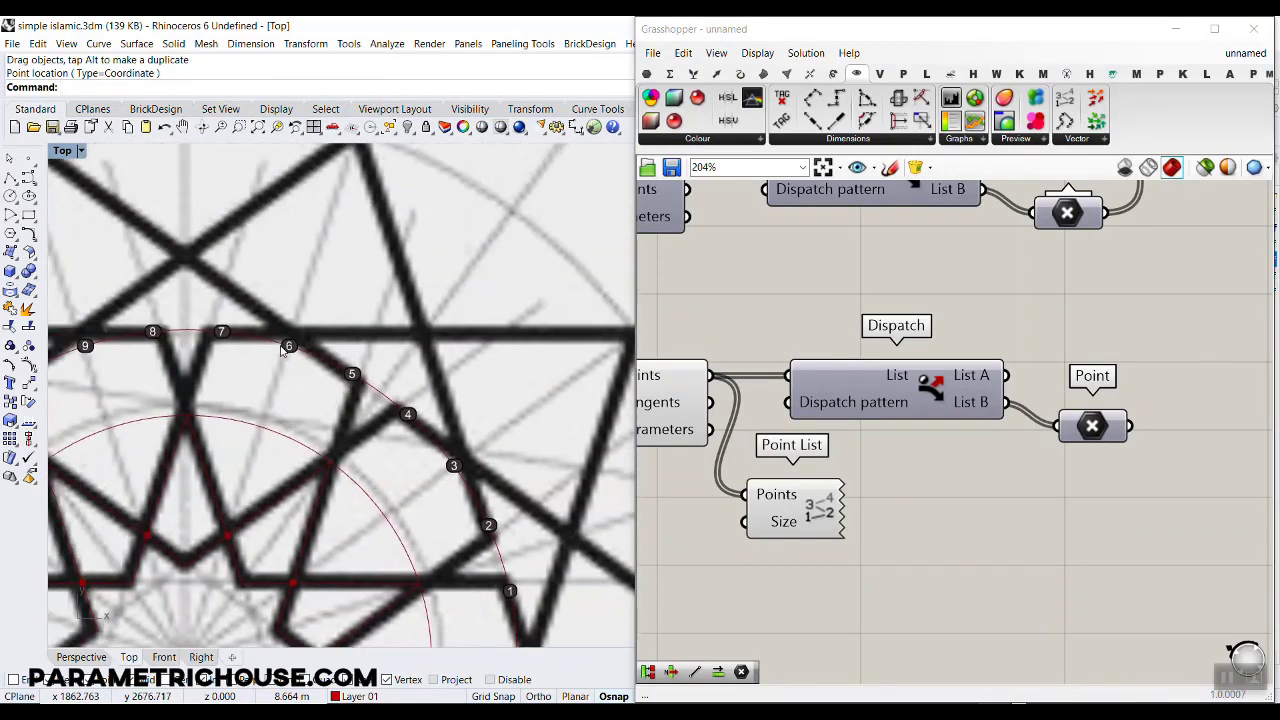
{"action": "right_click", "coordinate": [822, 403]}
{"action": "mouse_move", "coordinate": [897, 580]}
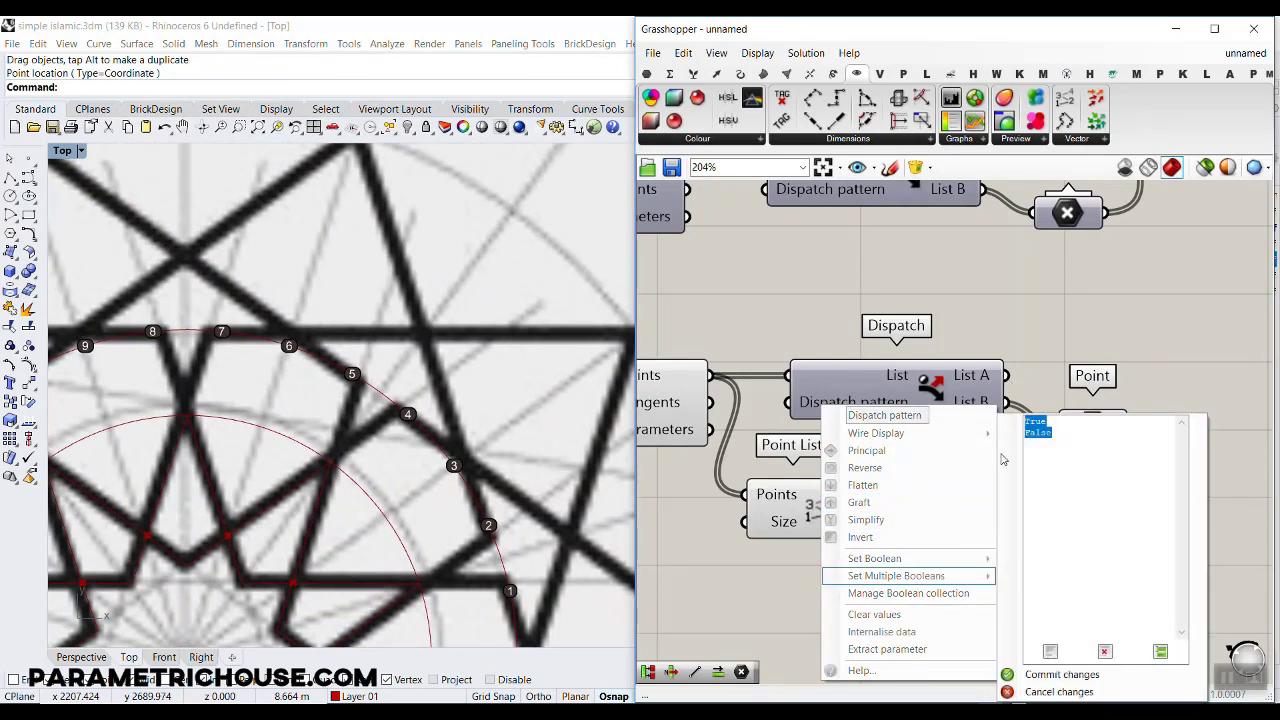
{"action": "type", "text": "0"}
{"action": "left_click", "coordinate": [1060, 674]}
Step: Turn on the preview of the Point parameter fed by List B and align it with that output
{"action": "right_click", "coordinate": [1096, 422]}
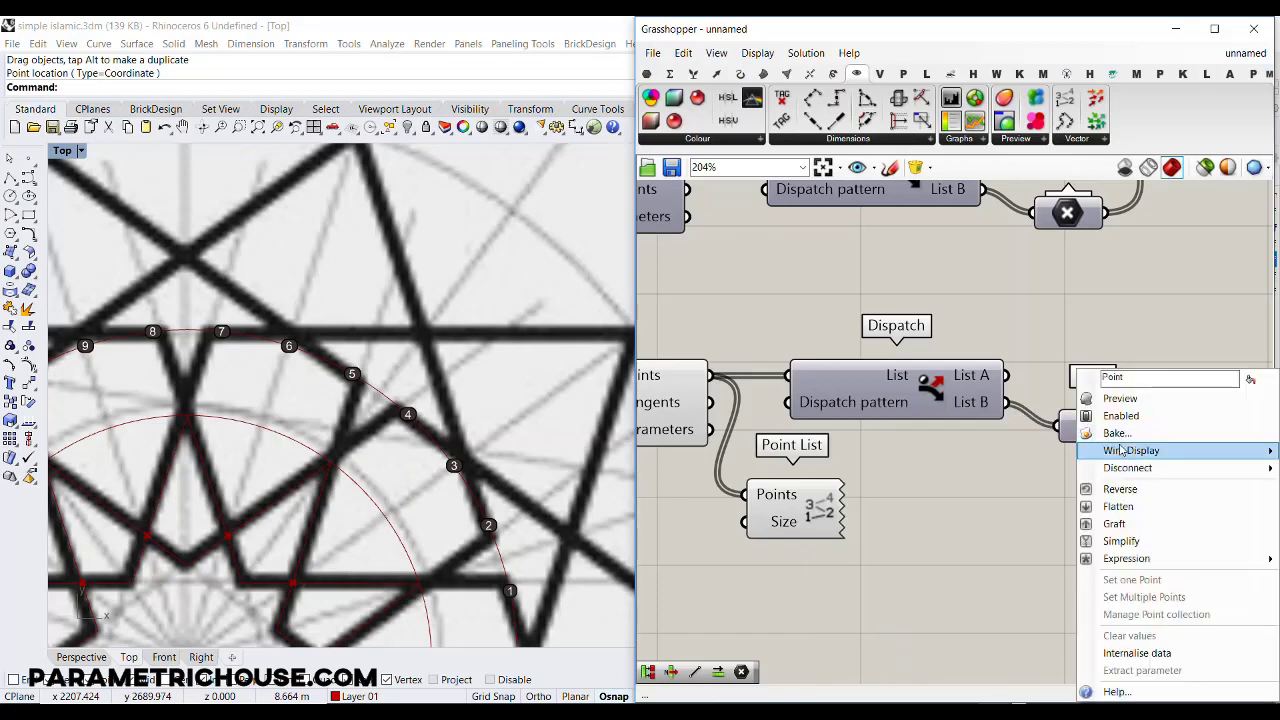
{"action": "left_click", "coordinate": [1107, 397]}
{"action": "left_click_drag", "start_coordinate": [1085, 431], "coordinate": [1104, 408]}
{"action": "scroll", "coordinate": [341, 319], "scroll_direction": "down", "scroll_amount": 12}
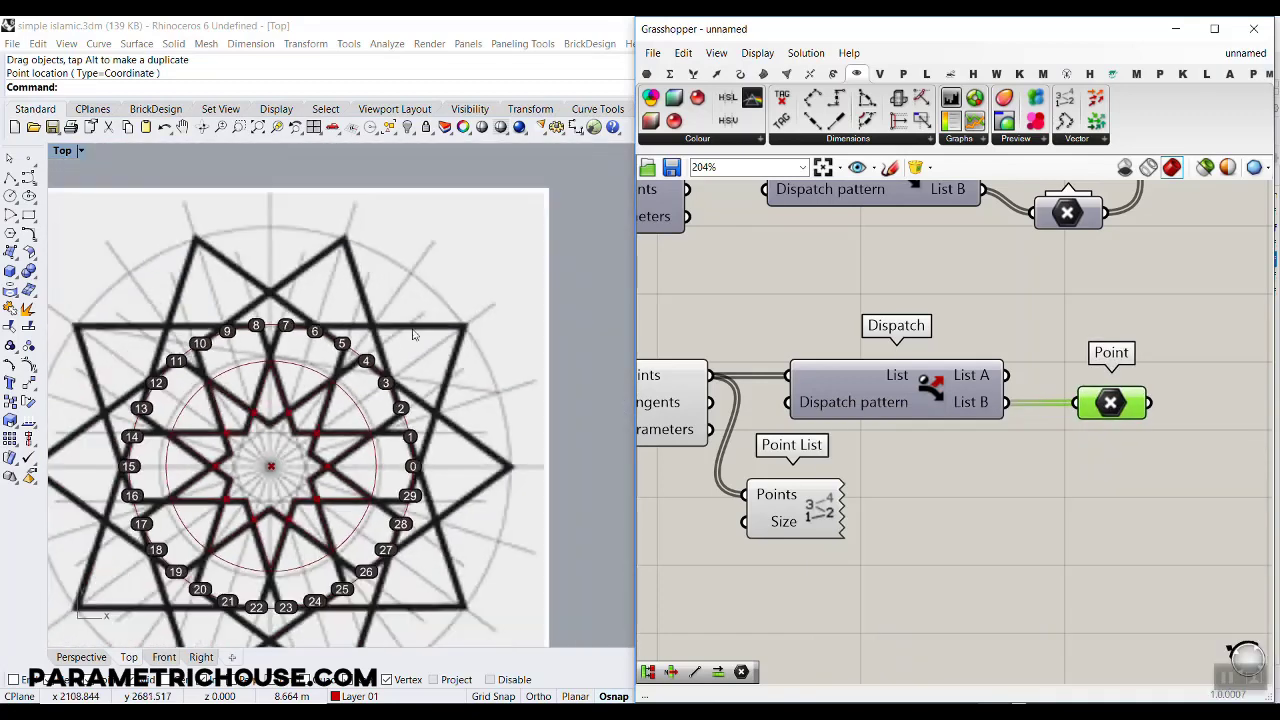
Step: Undo the bake of the point index labels in the Rhino viewport
{"action": "left_click", "coordinate": [502, 318]}
{"action": "key", "text": "ctrl+z"}
{"action": "scroll", "coordinate": [378, 341], "scroll_direction": "up", "scroll_amount": 5}
{"action": "scroll", "coordinate": [443, 390], "scroll_direction": "up", "scroll_amount": 3}
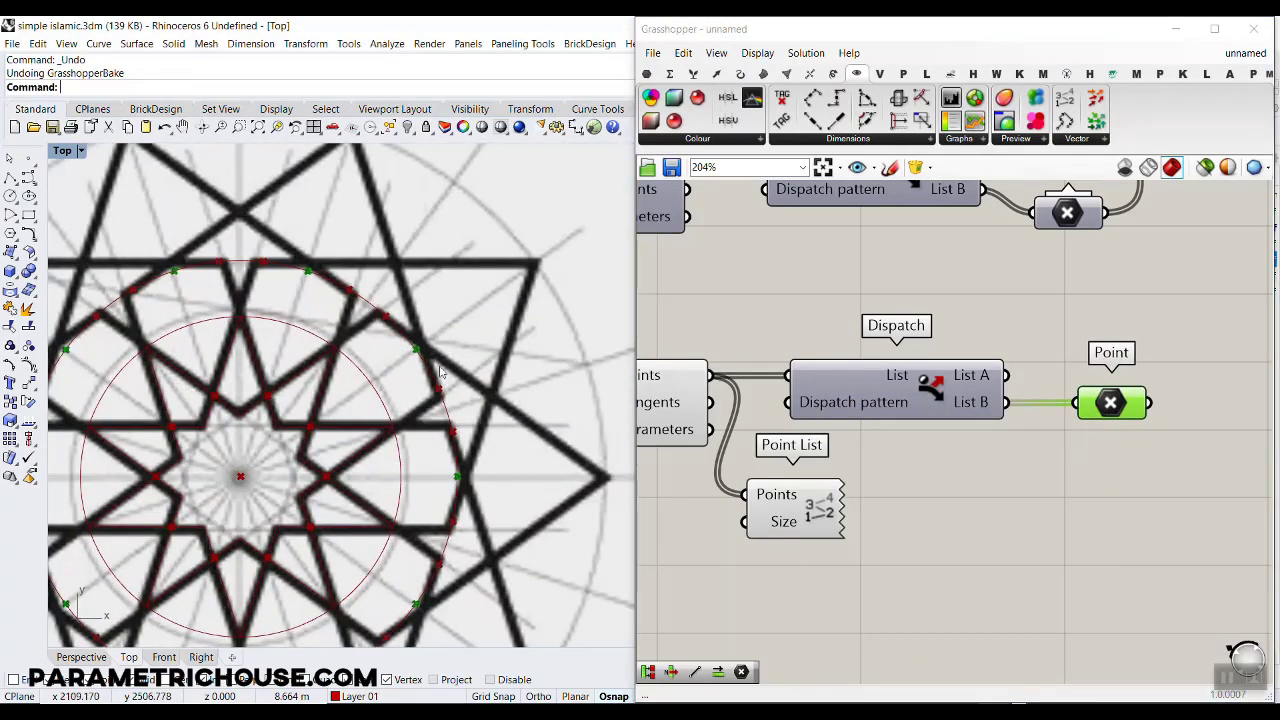
Step: Reconnect the bottom Point parameter to List A of its Dispatch component
{"action": "left_click_drag", "start_coordinate": [1008, 376], "coordinate": [1107, 415]}
{"action": "scroll", "coordinate": [379, 331], "scroll_direction": "down", "scroll_amount": 4}
{"action": "scroll", "coordinate": [226, 307], "scroll_direction": "up", "scroll_amount": 6}
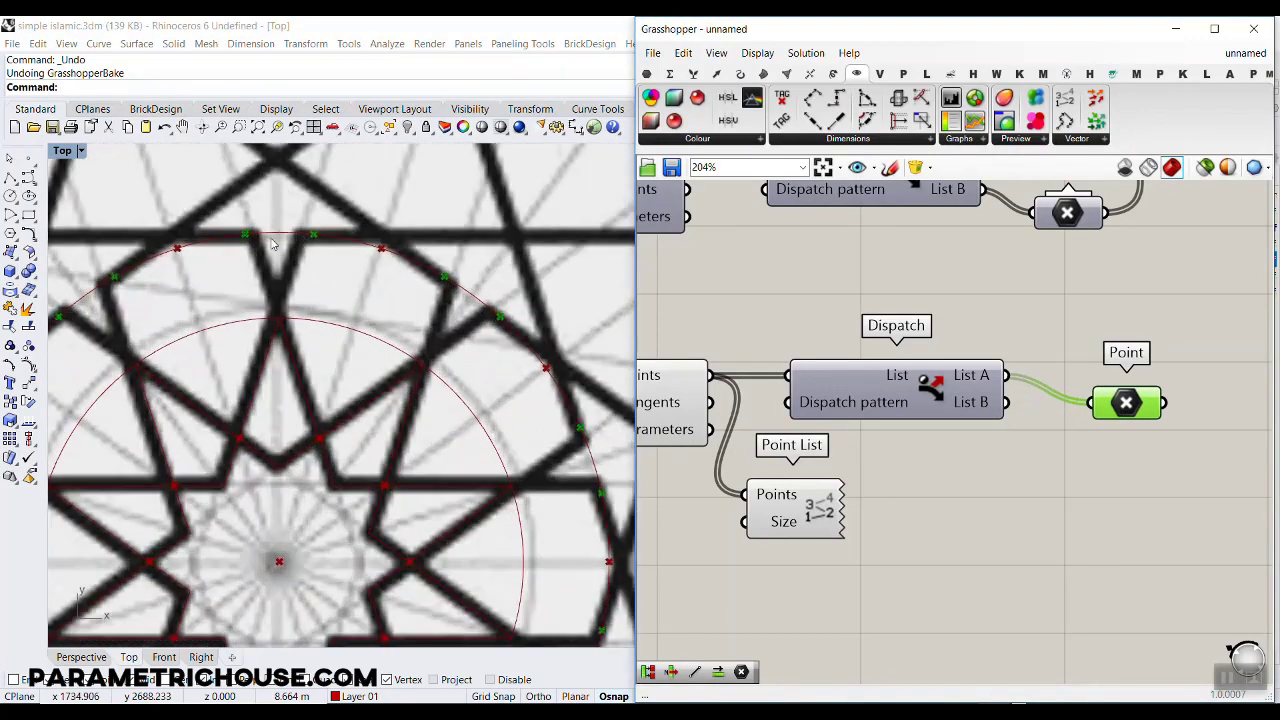
{"action": "scroll", "coordinate": [1084, 392], "scroll_direction": "down", "scroll_amount": 5}
{"action": "scroll", "coordinate": [1022, 457], "scroll_direction": "down", "scroll_amount": 2}
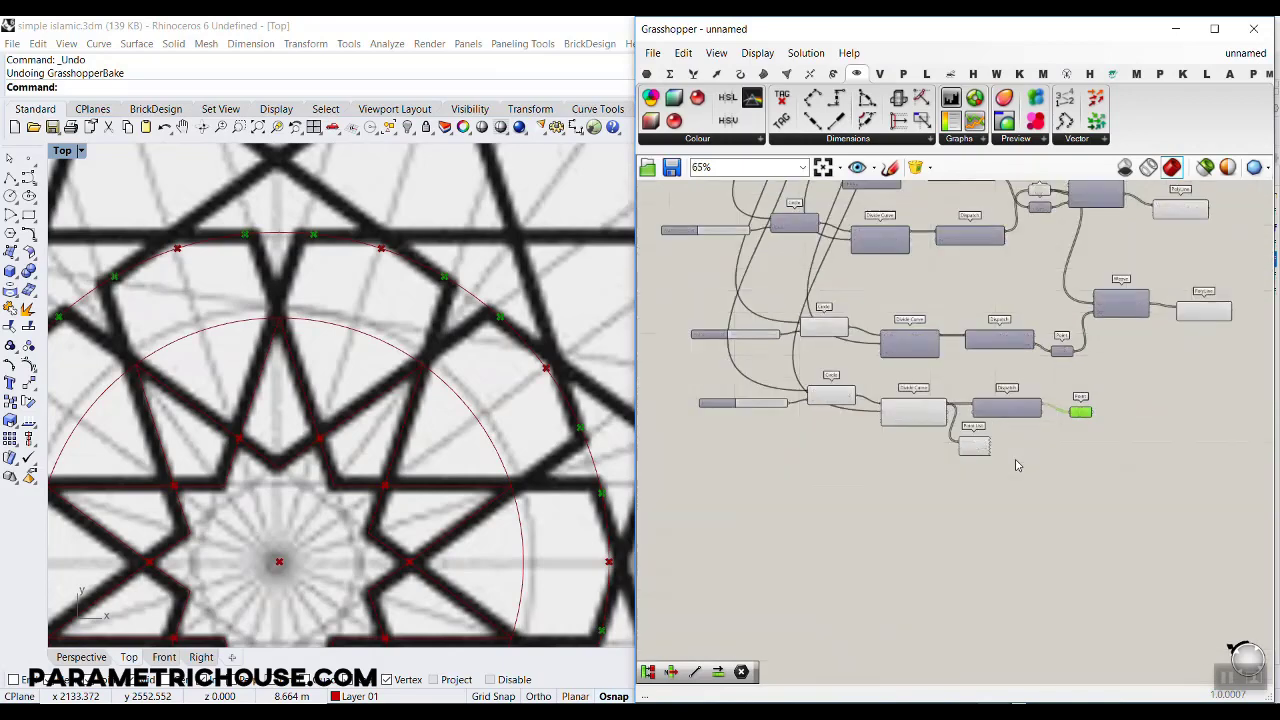
Step: Delete the Point List component and turn off the preview of the bottom Divide Curve
{"action": "scroll", "coordinate": [1018, 467], "scroll_direction": "up", "scroll_amount": 2}
{"action": "left_click", "coordinate": [958, 449]}
{"action": "key", "text": "Delete"}
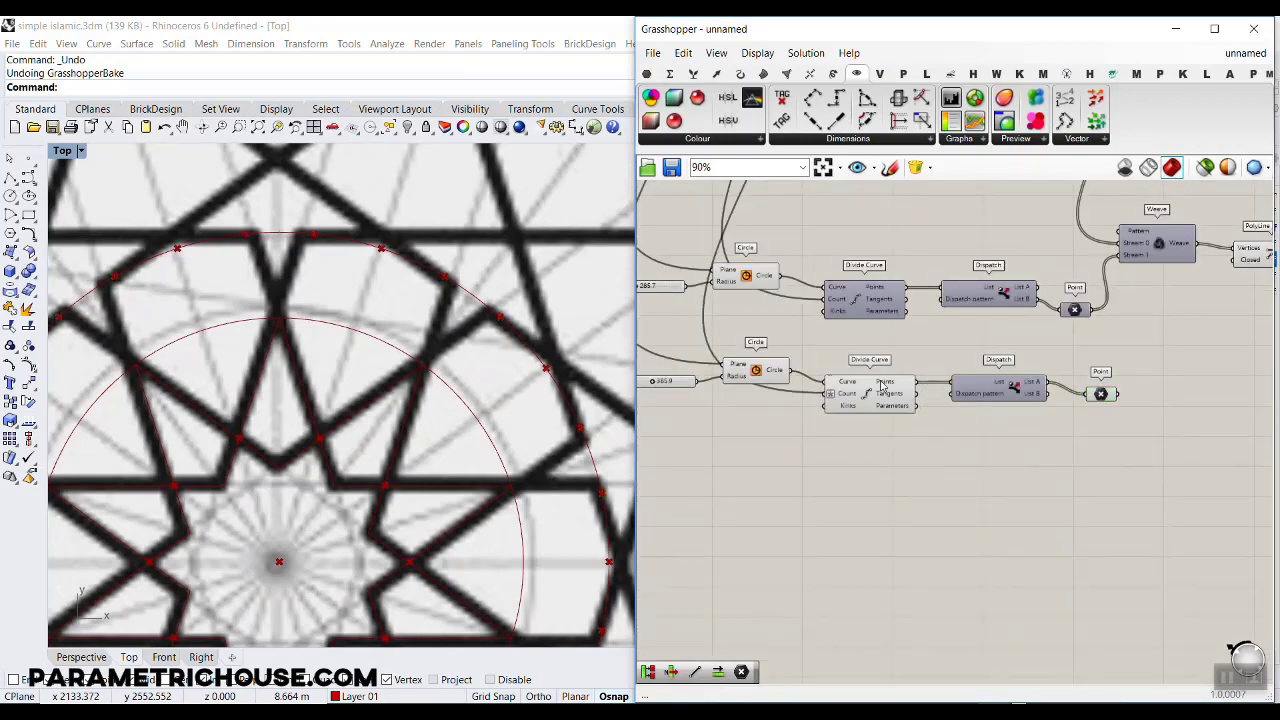
{"action": "right_click", "coordinate": [867, 397]}
{"action": "left_click", "coordinate": [905, 419]}
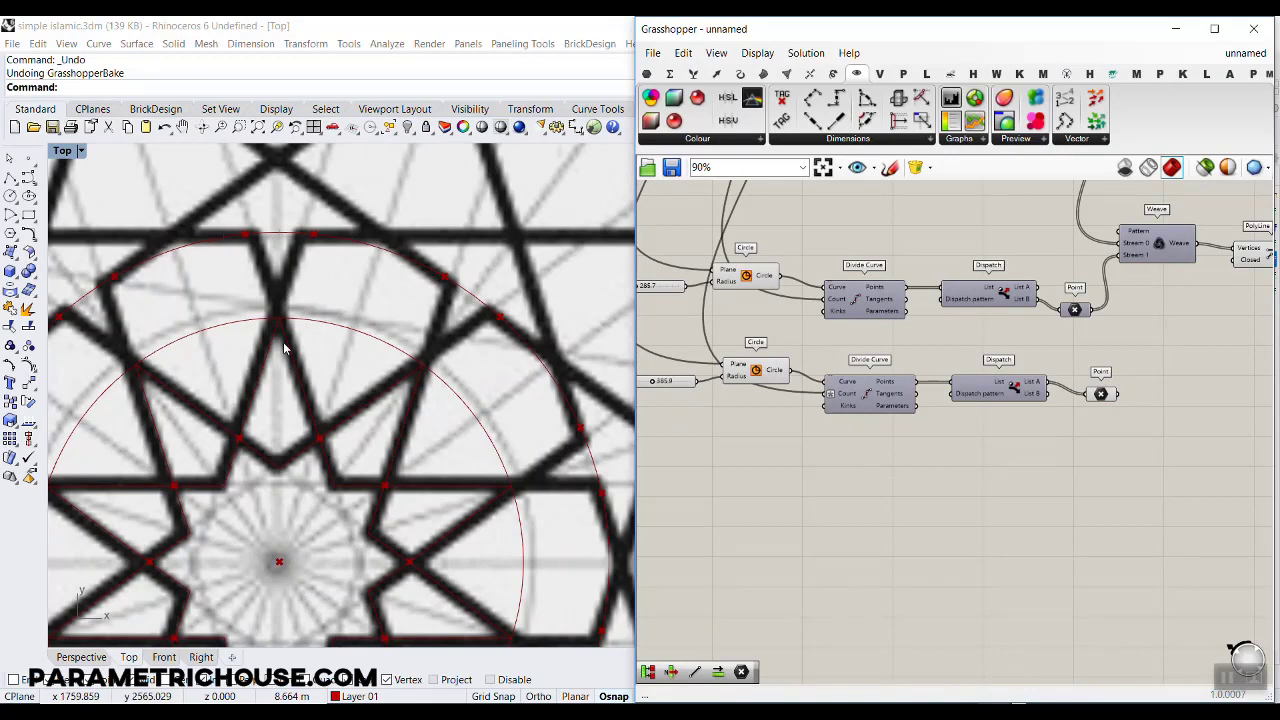
Step: Duplicate the bottom slider, Circle, Divide Curve, Dispatch and Point chain below the original and set the copy's radius slider to 410.5
{"action": "scroll", "coordinate": [295, 300], "scroll_direction": "down", "scroll_amount": 2}
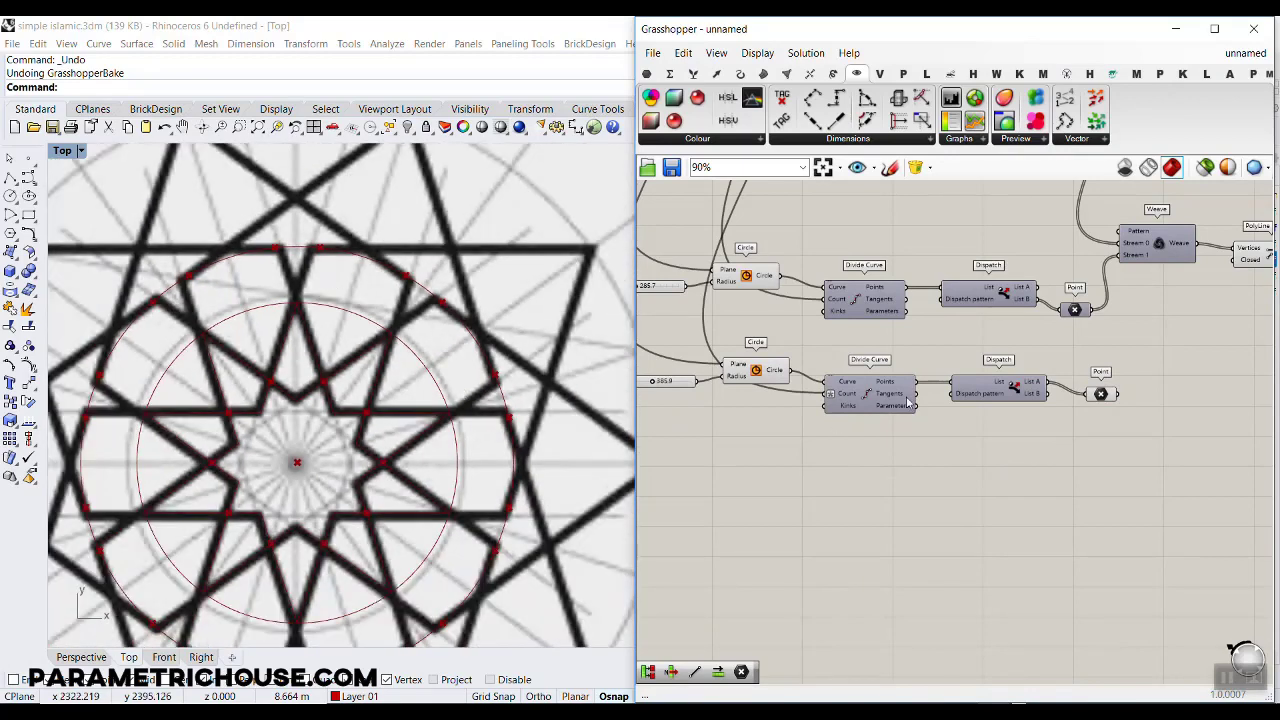
{"action": "scroll", "coordinate": [1090, 490], "scroll_direction": "down", "scroll_amount": 2}
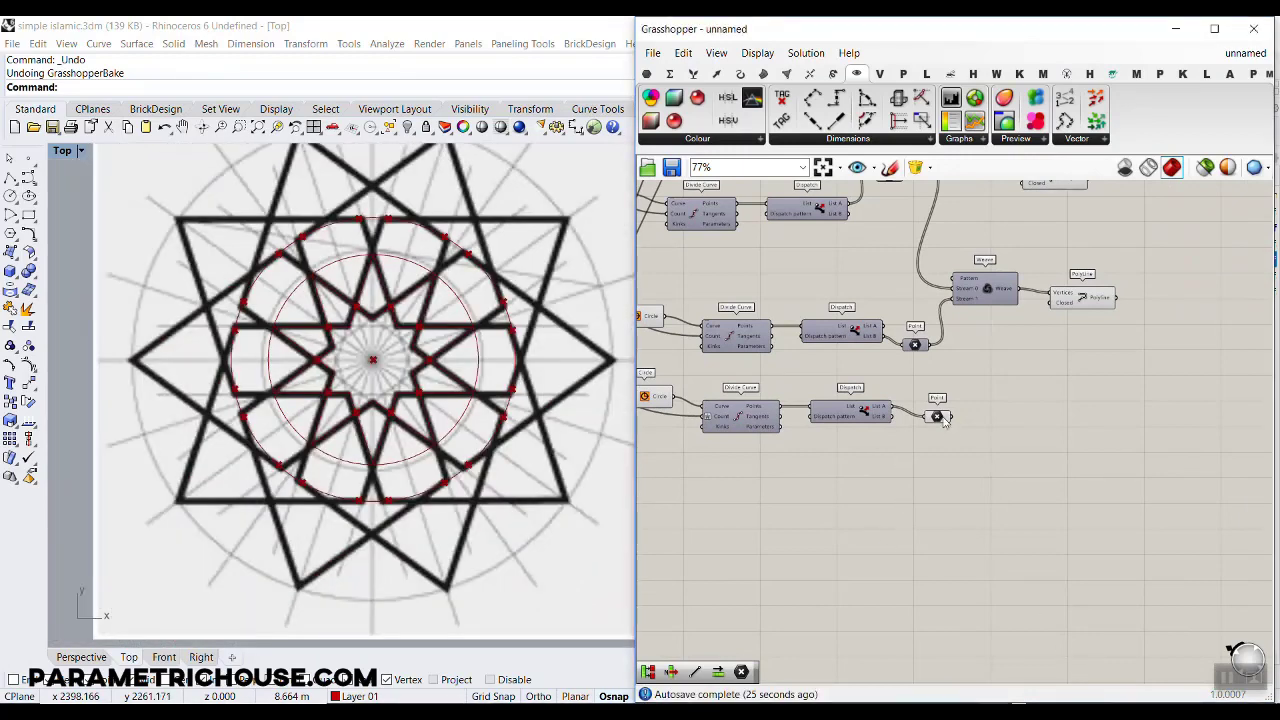
{"action": "left_click", "coordinate": [937, 416]}
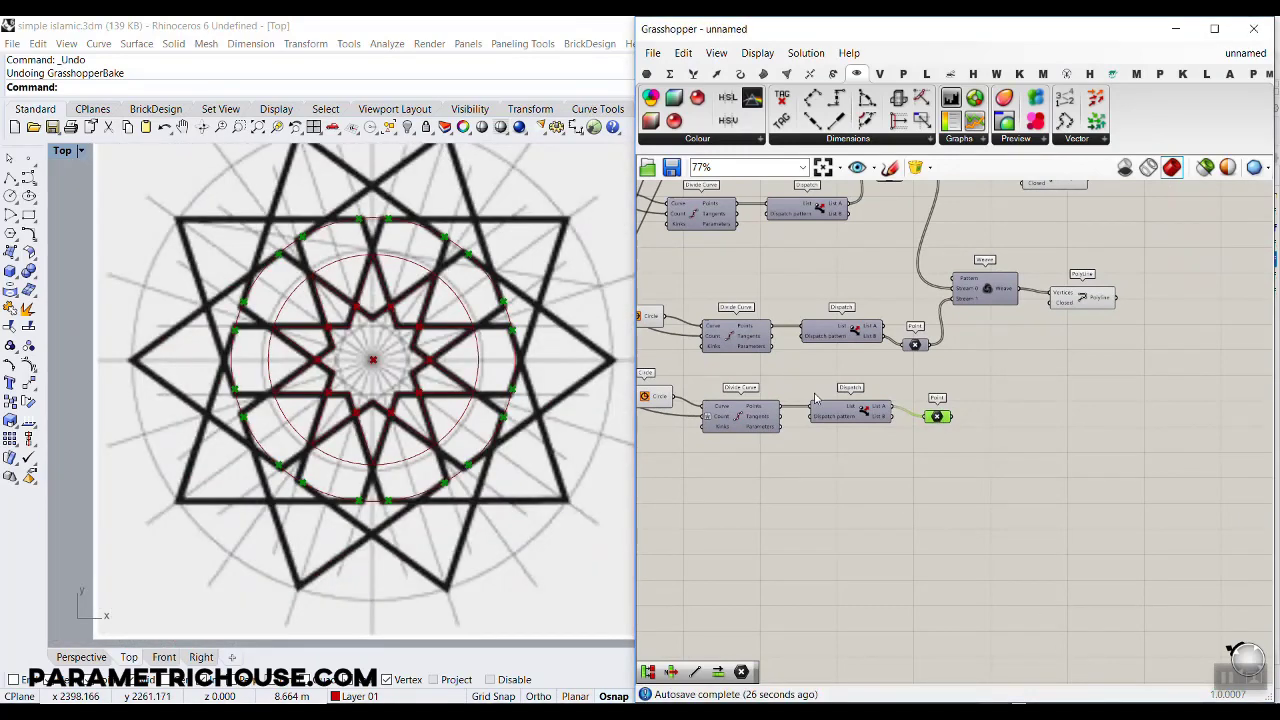
{"action": "scroll", "coordinate": [222, 282], "scroll_direction": "up", "scroll_amount": 3}
{"action": "scroll", "coordinate": [1100, 450], "scroll_direction": "down", "scroll_amount": 4}
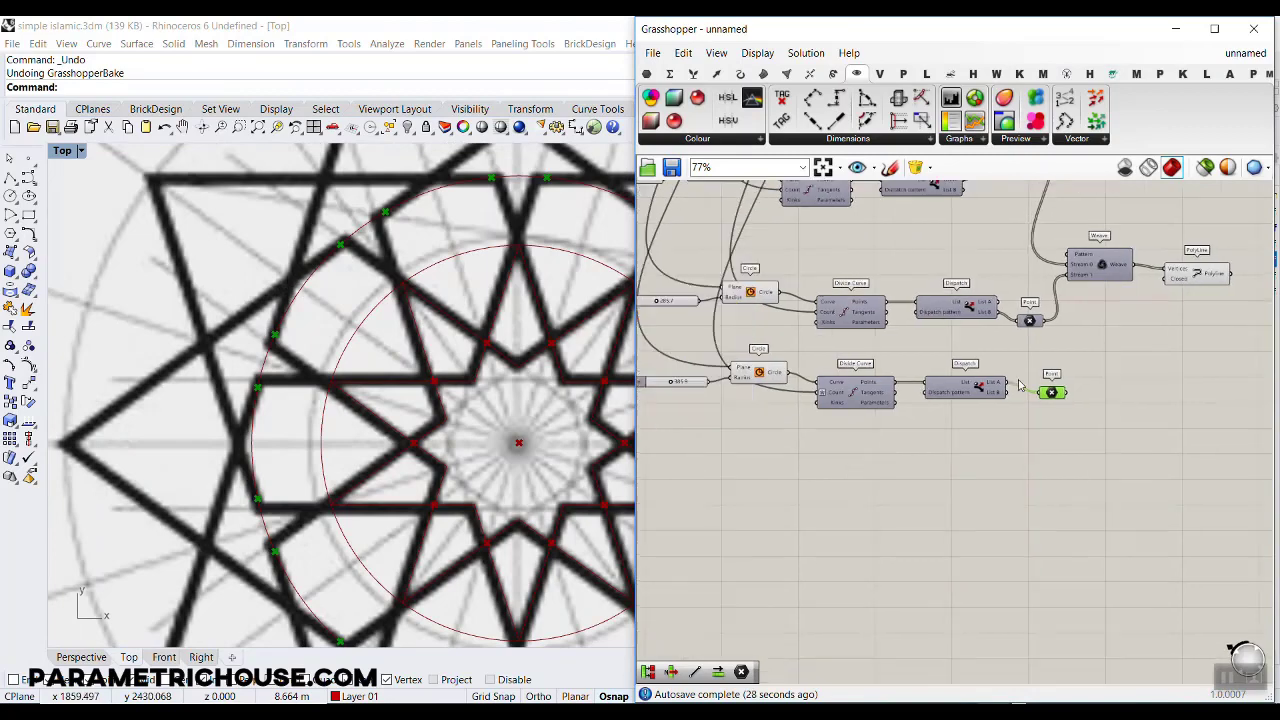
{"action": "left_click_drag", "start_coordinate": [1095, 449], "coordinate": [790, 366]}
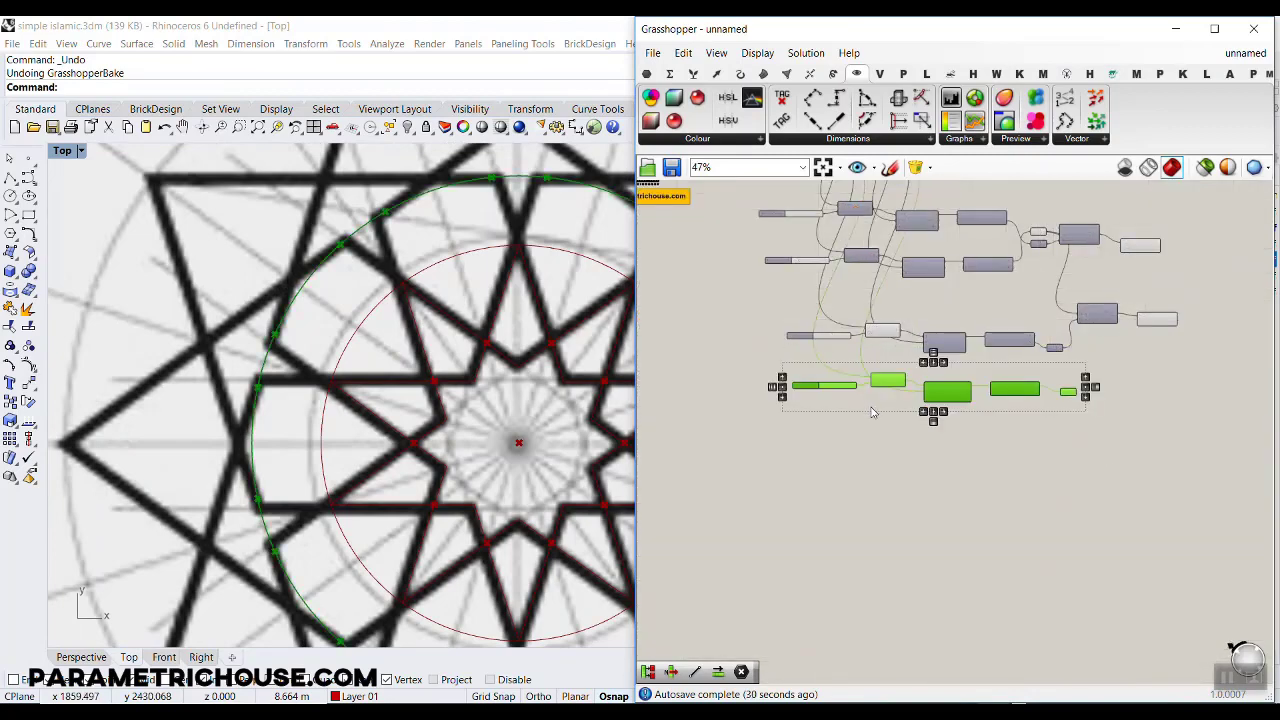
{"action": "left_click_drag", "start_coordinate": [884, 378], "coordinate": [854, 413], "text": "alt"}
{"action": "left_click", "coordinate": [839, 468]}
{"action": "scroll", "coordinate": [838, 472], "scroll_direction": "up", "scroll_amount": 7}
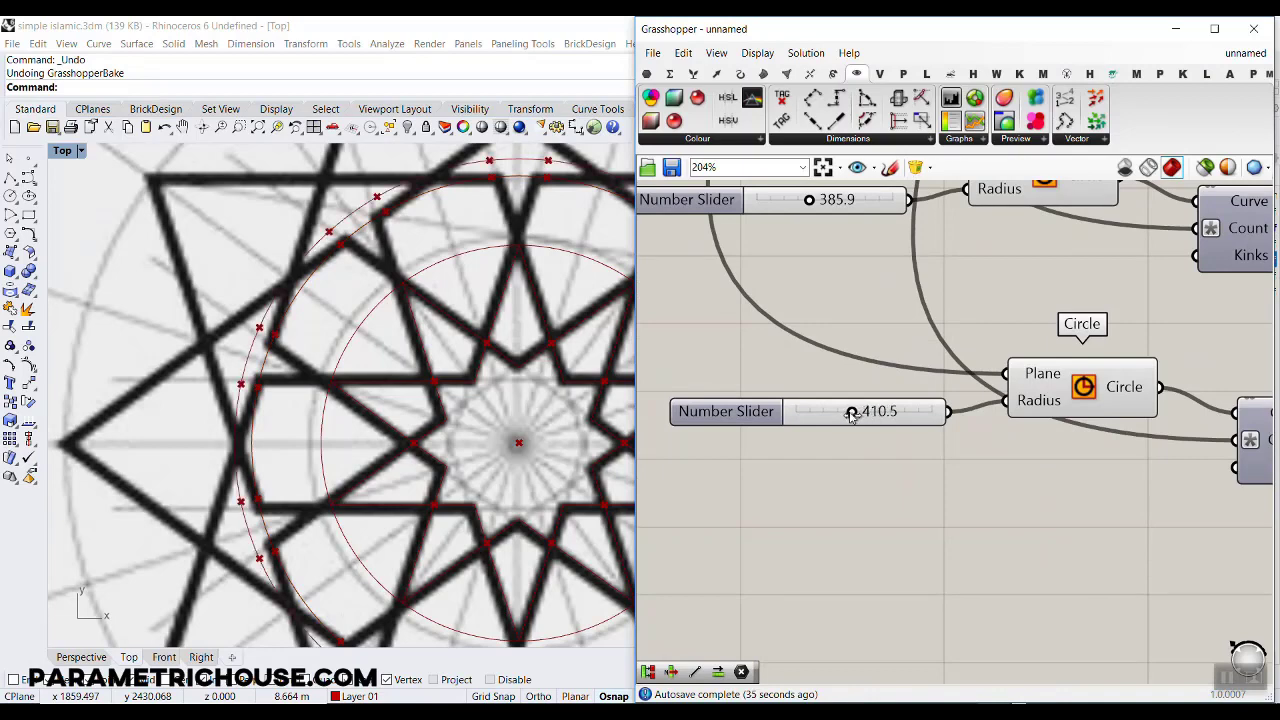
Step: Remove the expression from the Count input of the duplicated Divide Curve
{"action": "right_click_drag", "start_coordinate": [1264, 446], "coordinate": [1048, 417]}
{"action": "right_click", "coordinate": [1086, 398]}
{"action": "left_click", "coordinate": [1060, 415]}
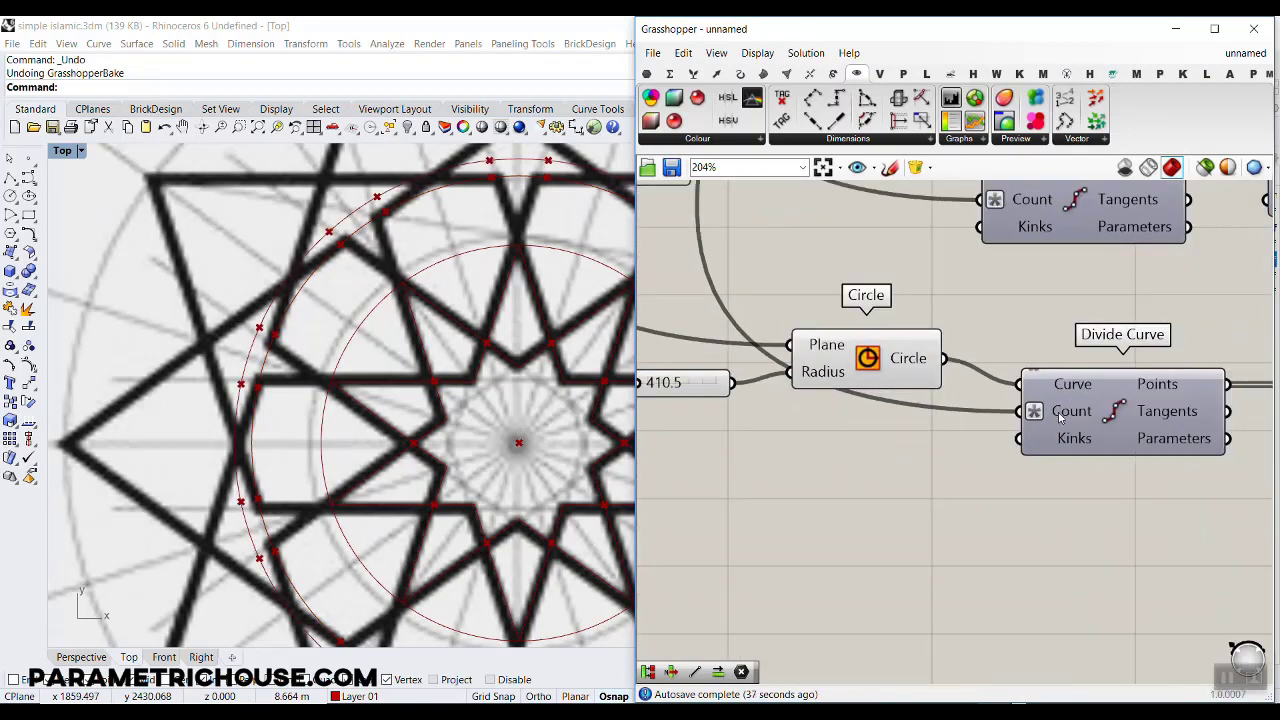
{"action": "right_click", "coordinate": [1058, 411]}
{"action": "mouse_move", "coordinate": [1102, 566]}
{"action": "left_click_drag", "start_coordinate": [960, 578], "coordinate": [908, 580]}
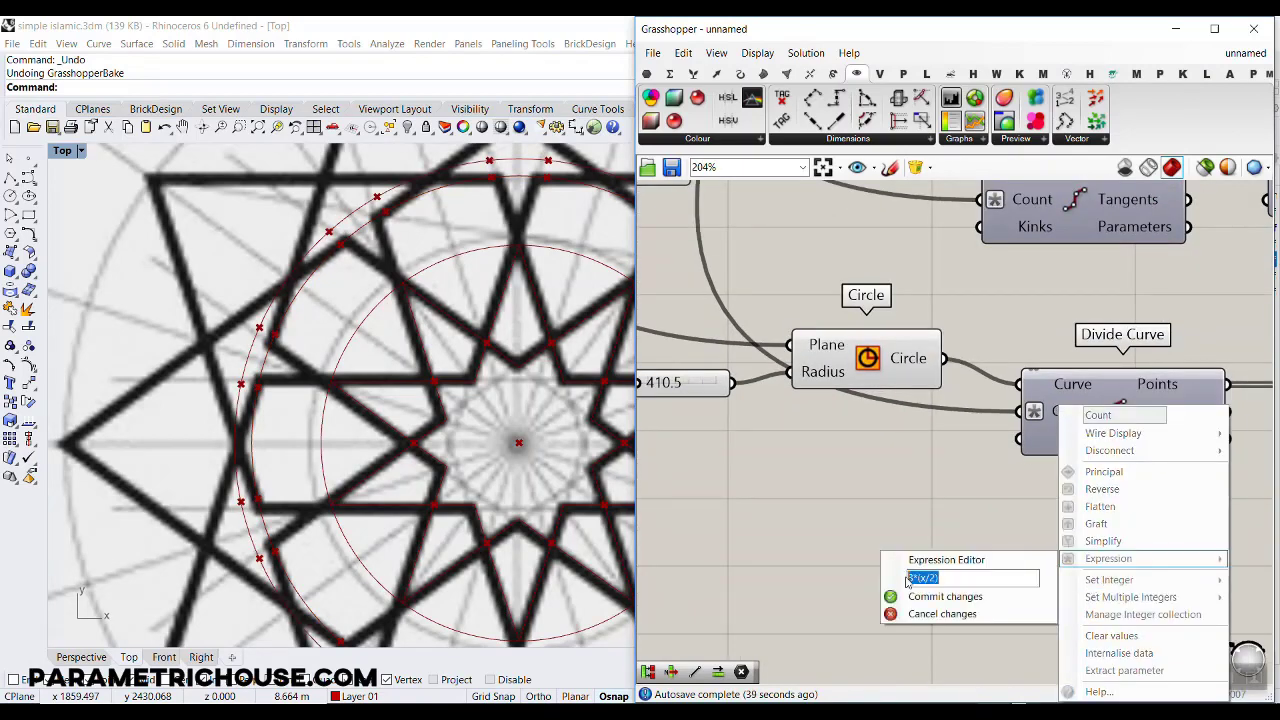
{"action": "key", "text": "BackSpace"}
{"action": "left_click", "coordinate": [943, 597]}
{"action": "scroll", "coordinate": [923, 514], "scroll_direction": "down", "scroll_amount": 5}
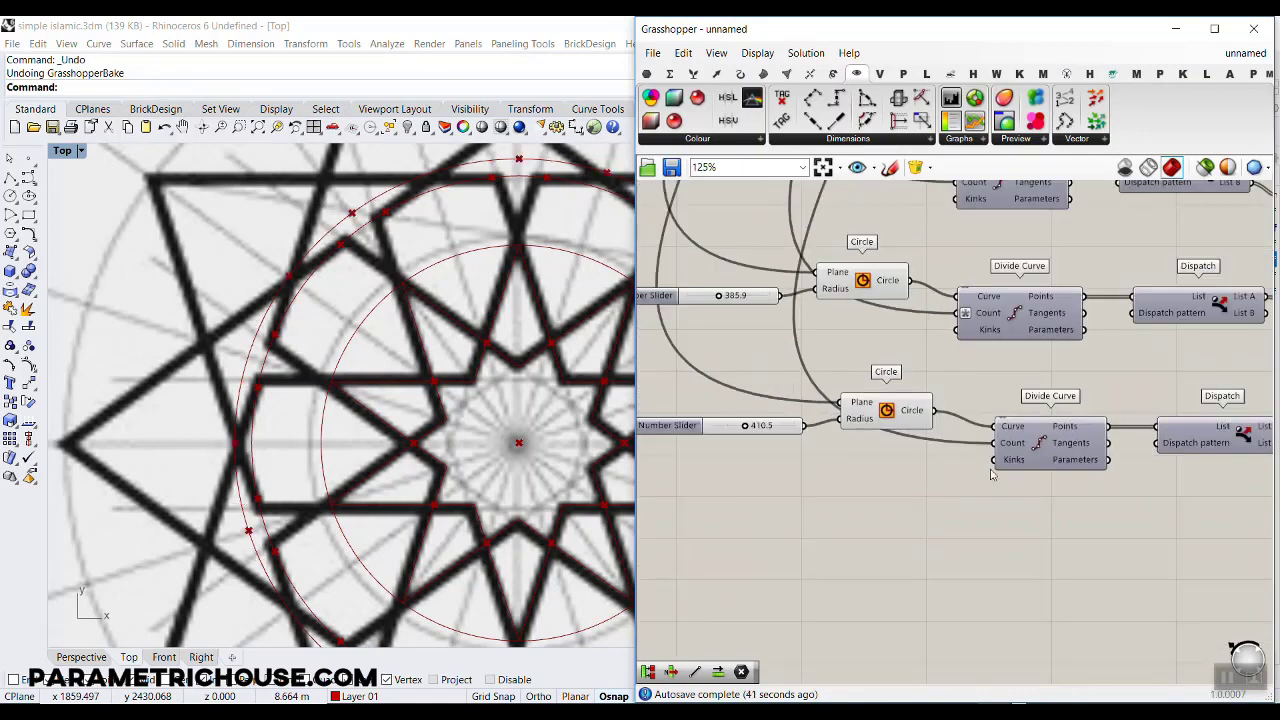
Step: Replace the duplicated Dispatch's pattern booleans so every other point on the new circle, starting at index 0, goes to List A
{"action": "left_click", "coordinate": [988, 401]}
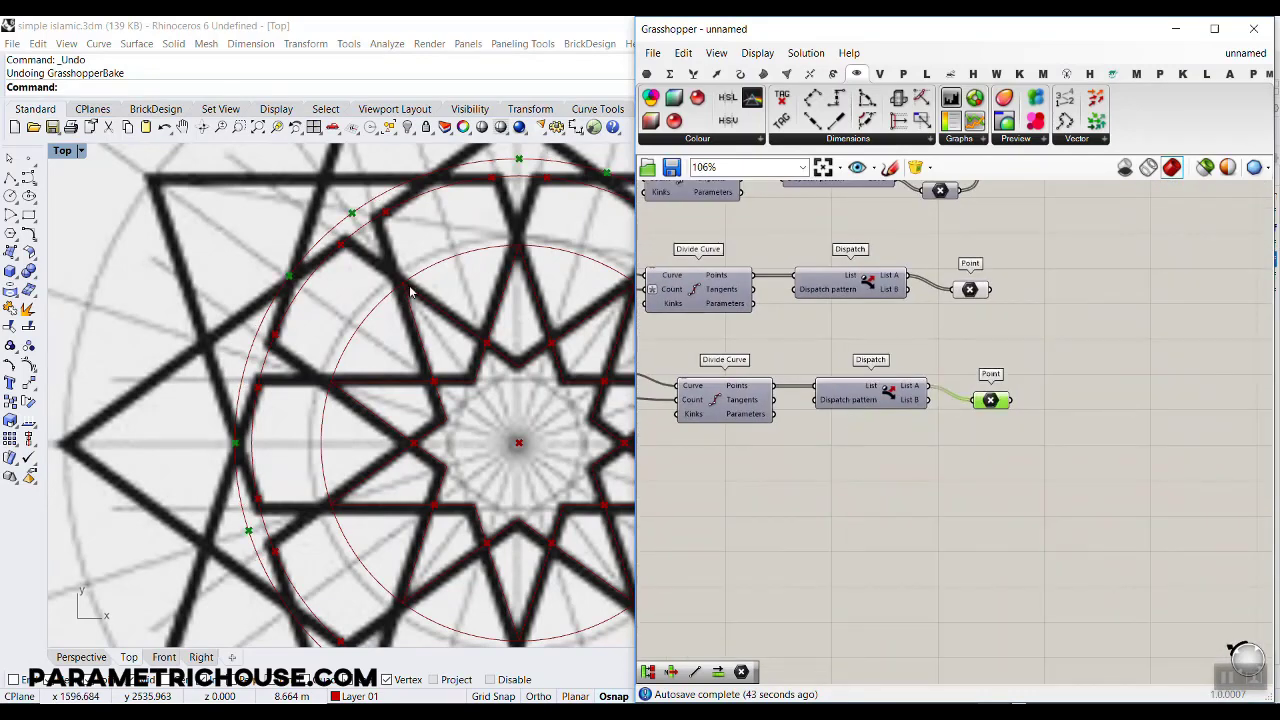
{"action": "scroll", "coordinate": [857, 398], "scroll_direction": "up", "scroll_amount": 3}
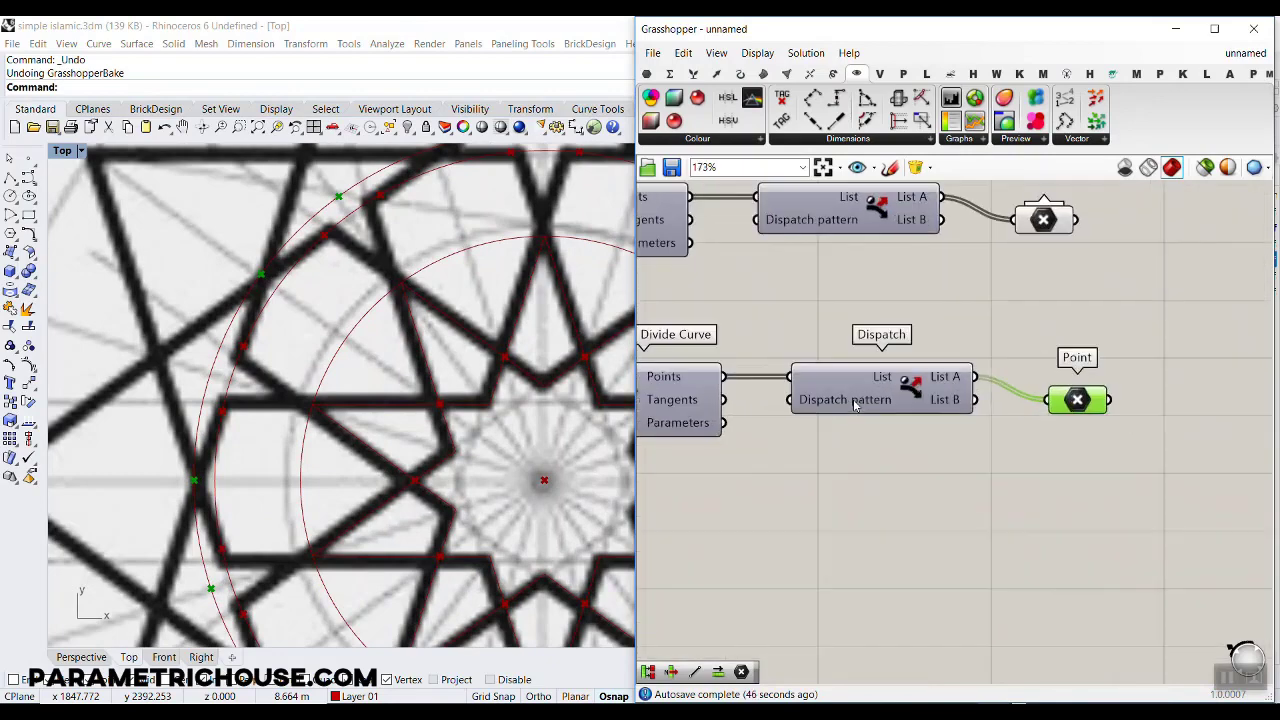
{"action": "scroll", "coordinate": [849, 408], "scroll_direction": "down", "scroll_amount": 5}
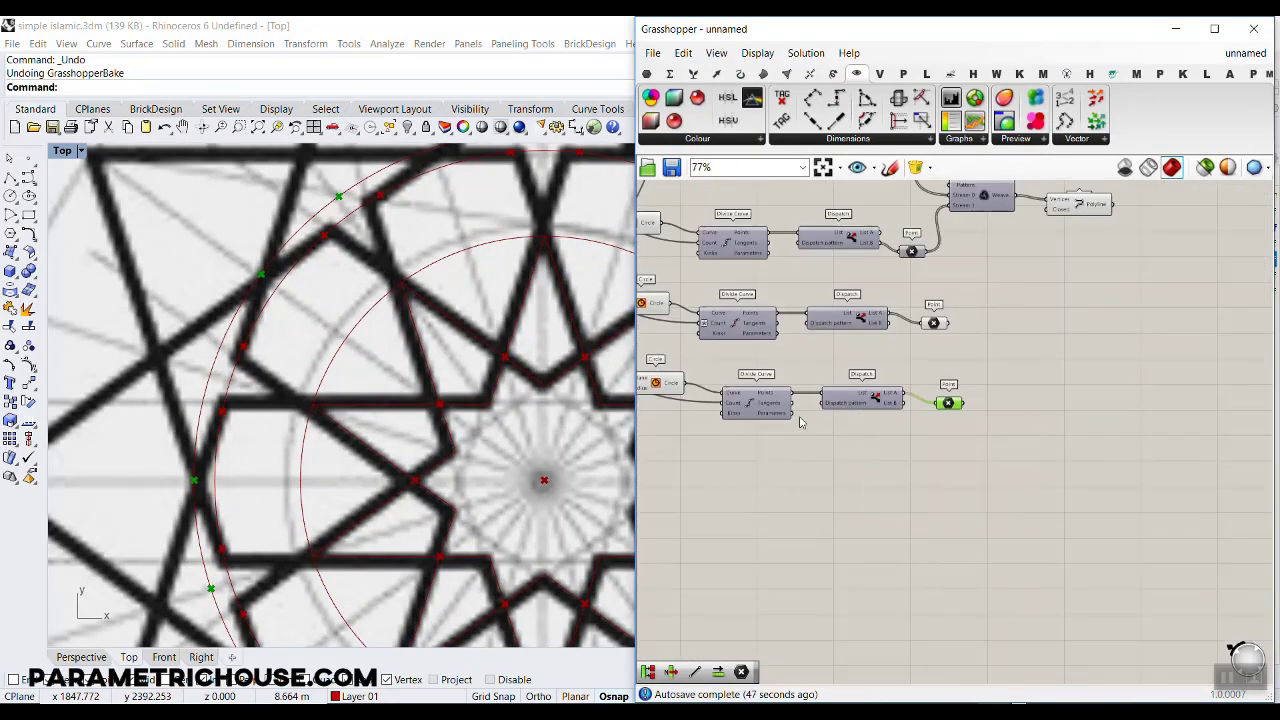
{"action": "scroll", "coordinate": [849, 408], "scroll_direction": "up", "scroll_amount": 4}
{"action": "right_click", "coordinate": [849, 408]}
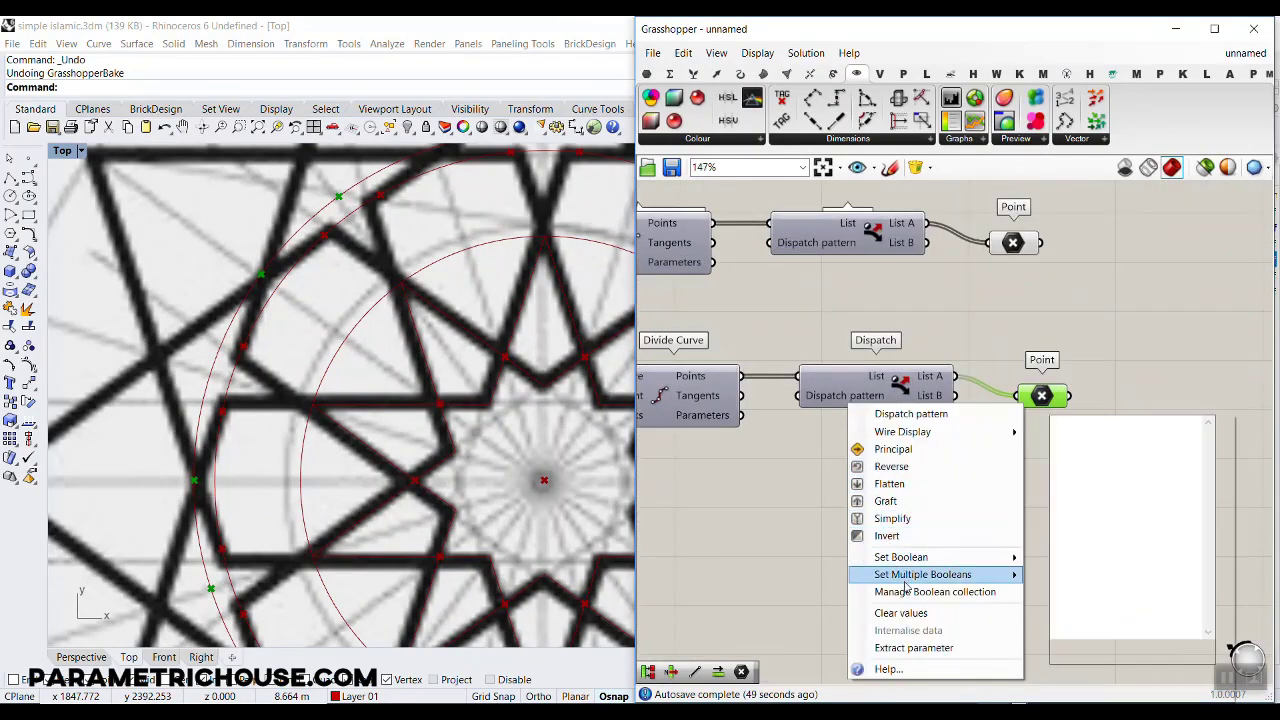
{"action": "mouse_move", "coordinate": [965, 575]}
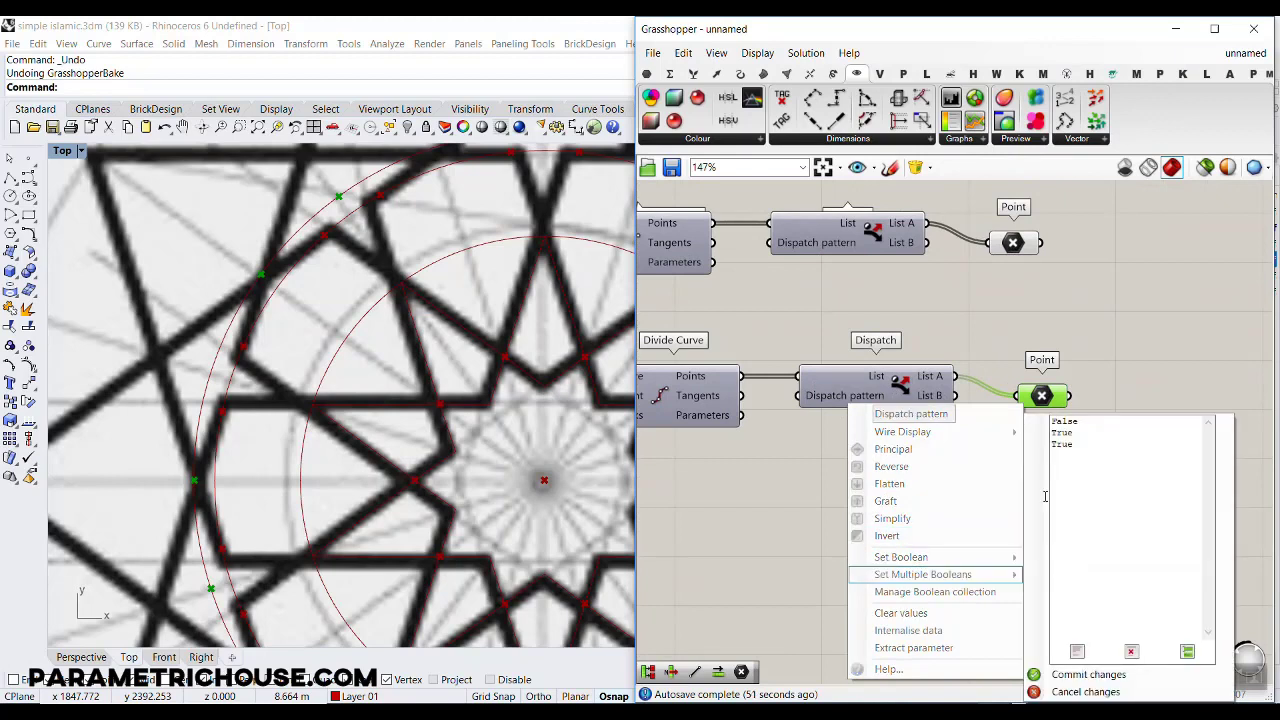
{"action": "left_click", "coordinate": [1088, 674]}
{"action": "right_click", "coordinate": [830, 395]}
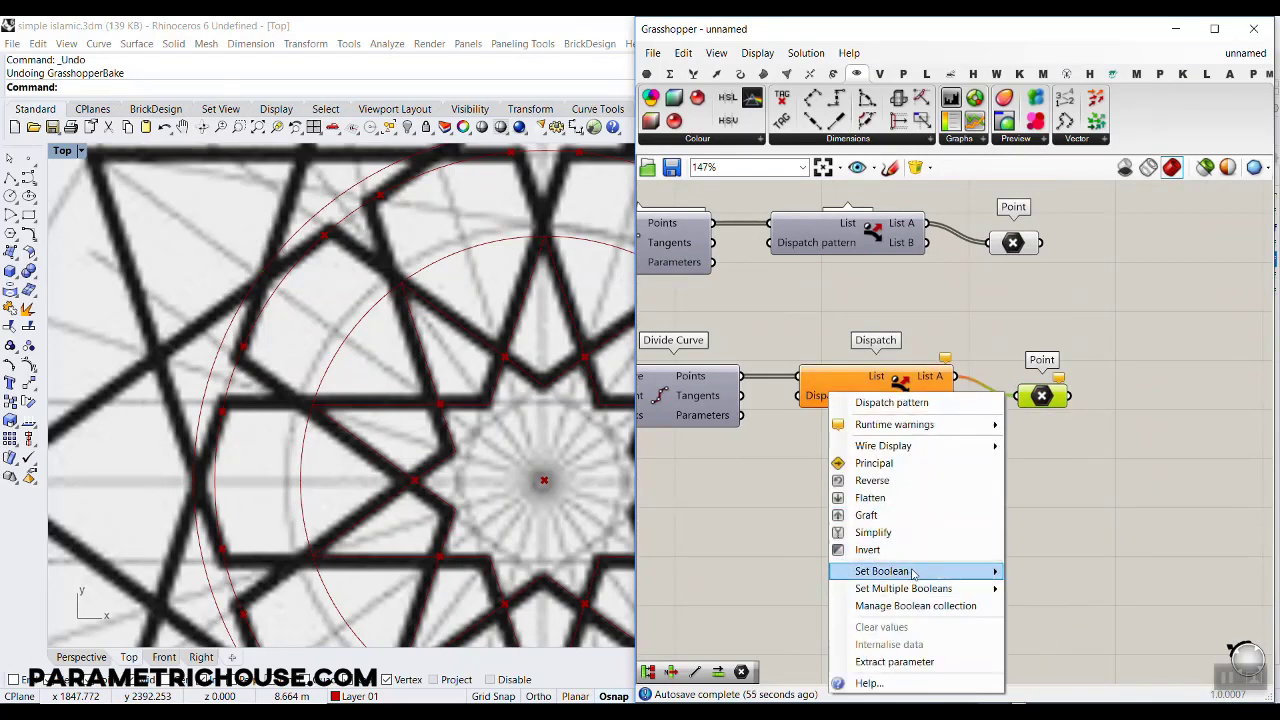
{"action": "mouse_move", "coordinate": [950, 588]}
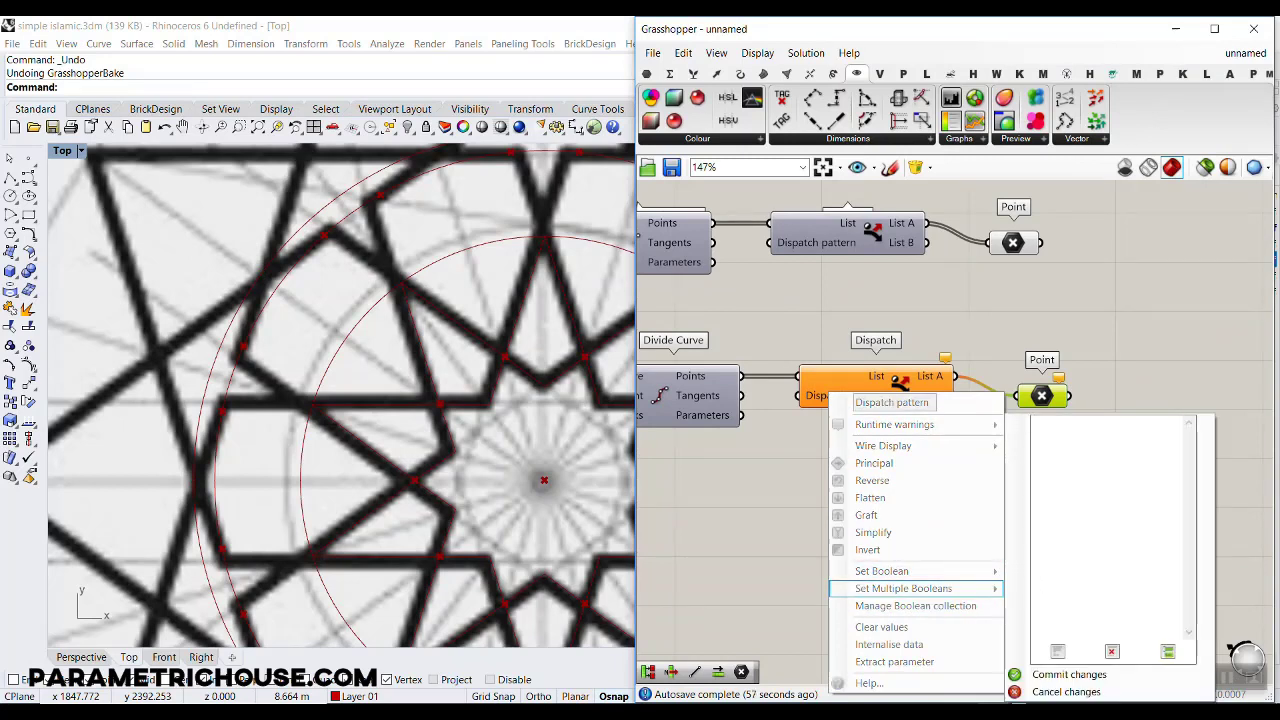
{"action": "left_click", "coordinate": [1032, 674]}
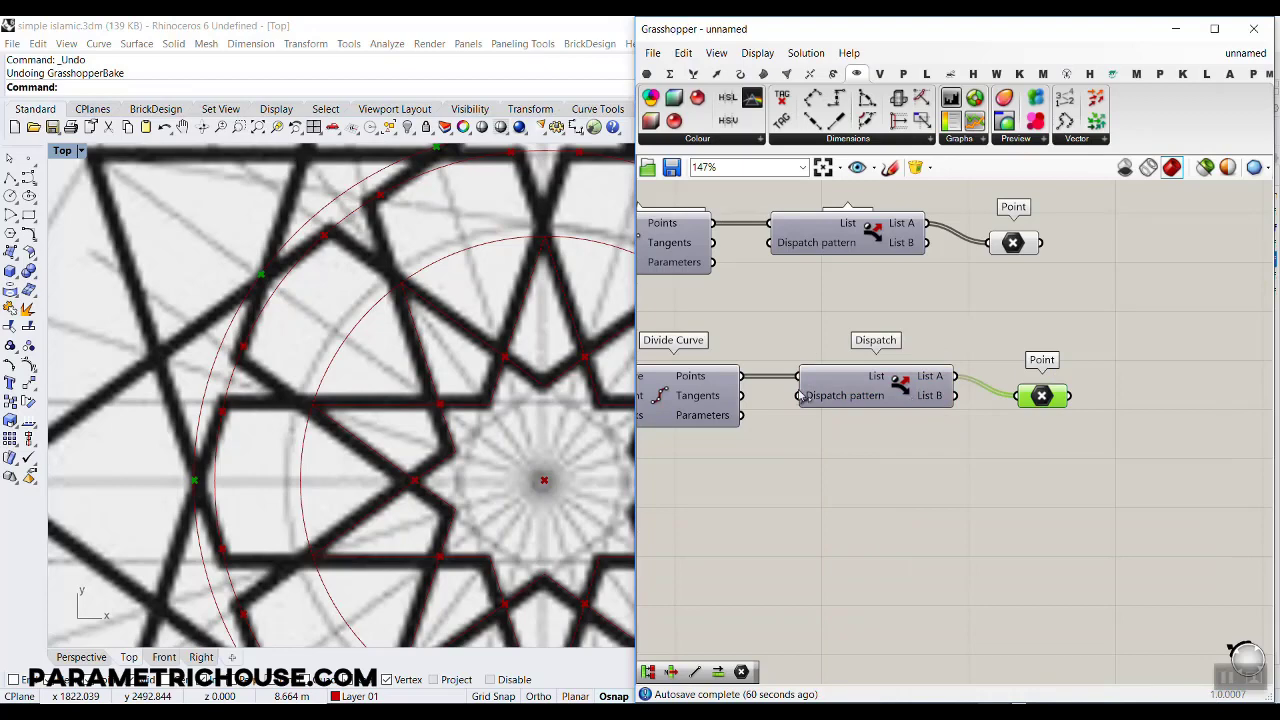
Step: Turn off the preview of the two outermost Circle components, with radii 410.5 and 385.9
{"action": "right_click_drag", "start_coordinate": [799, 390], "coordinate": [880, 400]}
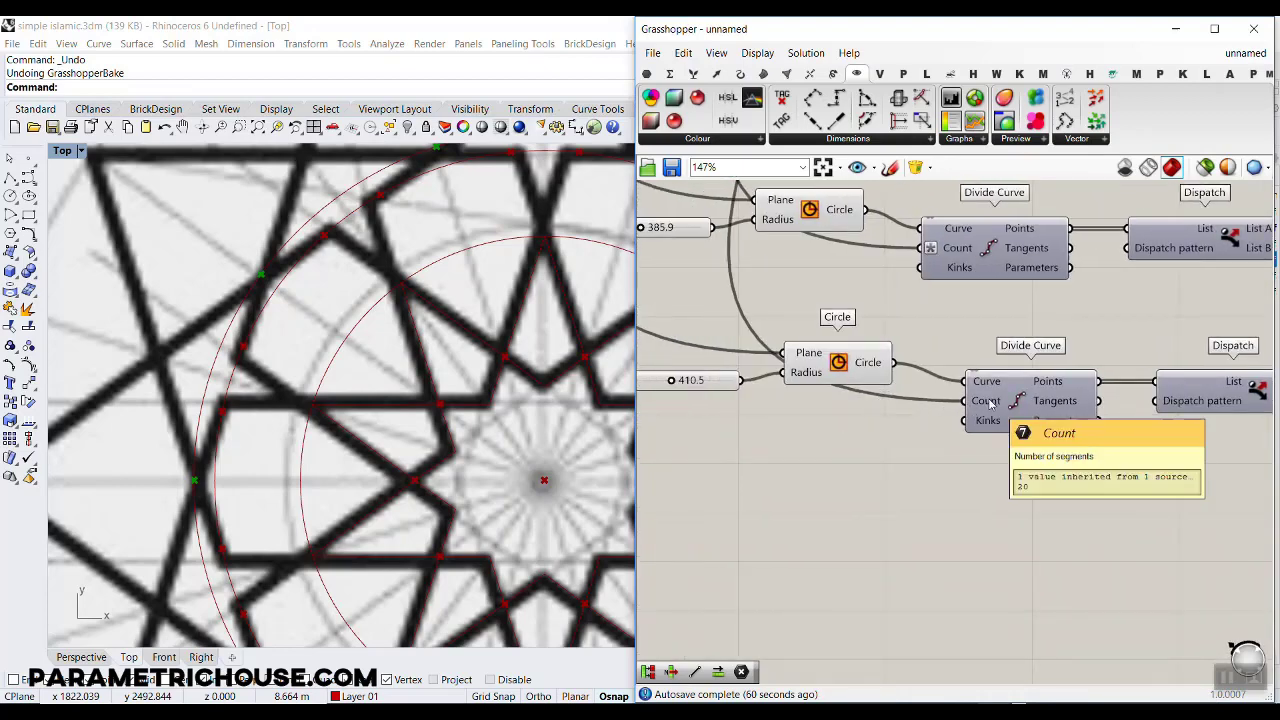
{"action": "scroll", "coordinate": [990, 403], "scroll_direction": "down", "scroll_amount": 3}
{"action": "scroll", "coordinate": [912, 414], "scroll_direction": "up", "scroll_amount": 3}
{"action": "left_click_drag", "start_coordinate": [919, 396], "coordinate": [994, 398], "text": "shift"}
{"action": "mouse_move", "coordinate": [285, 286]}
{"action": "right_mouse_down"}
{"action": "mouse_move", "coordinate": [225, 249]}
{"action": "mouse_move", "coordinate": [277, 284]}
{"action": "right_mouse_up"}
{"action": "scroll", "coordinate": [278, 284], "scroll_direction": "up", "scroll_amount": 2}
{"action": "right_click_drag", "start_coordinate": [836, 367], "coordinate": [930, 379]}
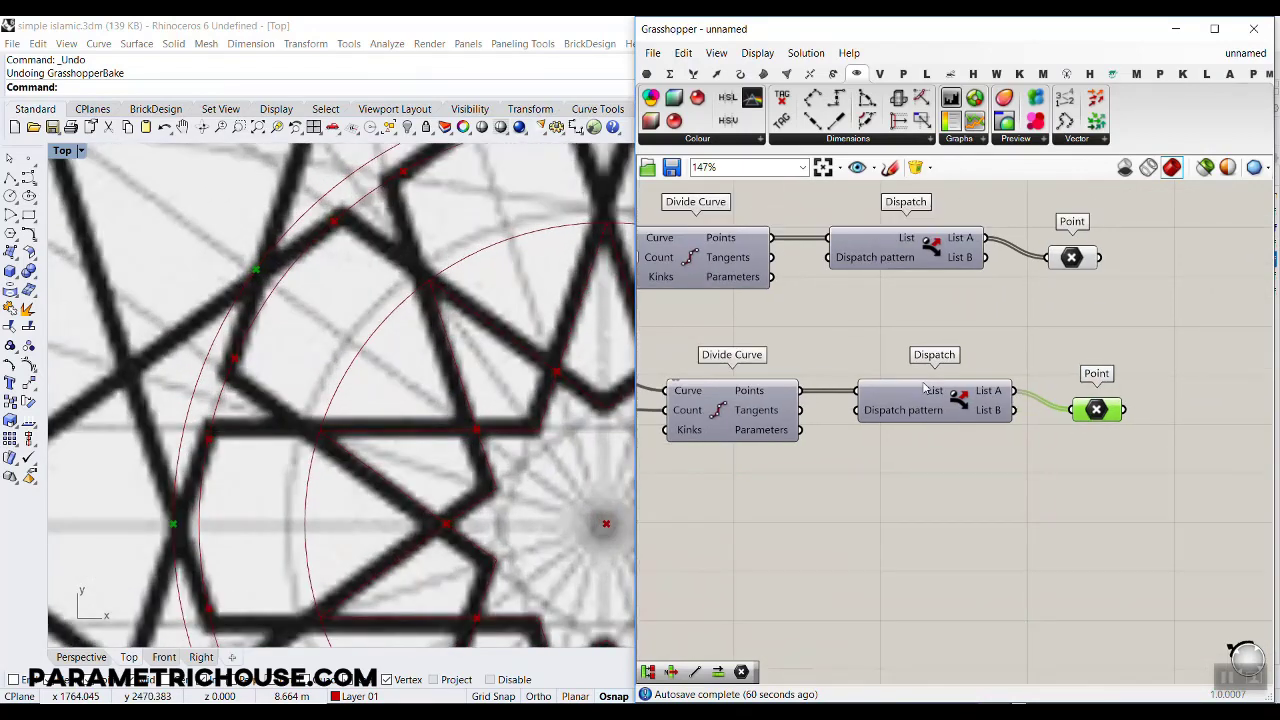
{"action": "scroll", "coordinate": [930, 379], "scroll_direction": "down", "scroll_amount": 4}
{"action": "scroll", "coordinate": [714, 384], "scroll_direction": "up", "scroll_amount": 3}
{"action": "right_click", "coordinate": [741, 379]}
{"action": "left_click", "coordinate": [760, 387]}
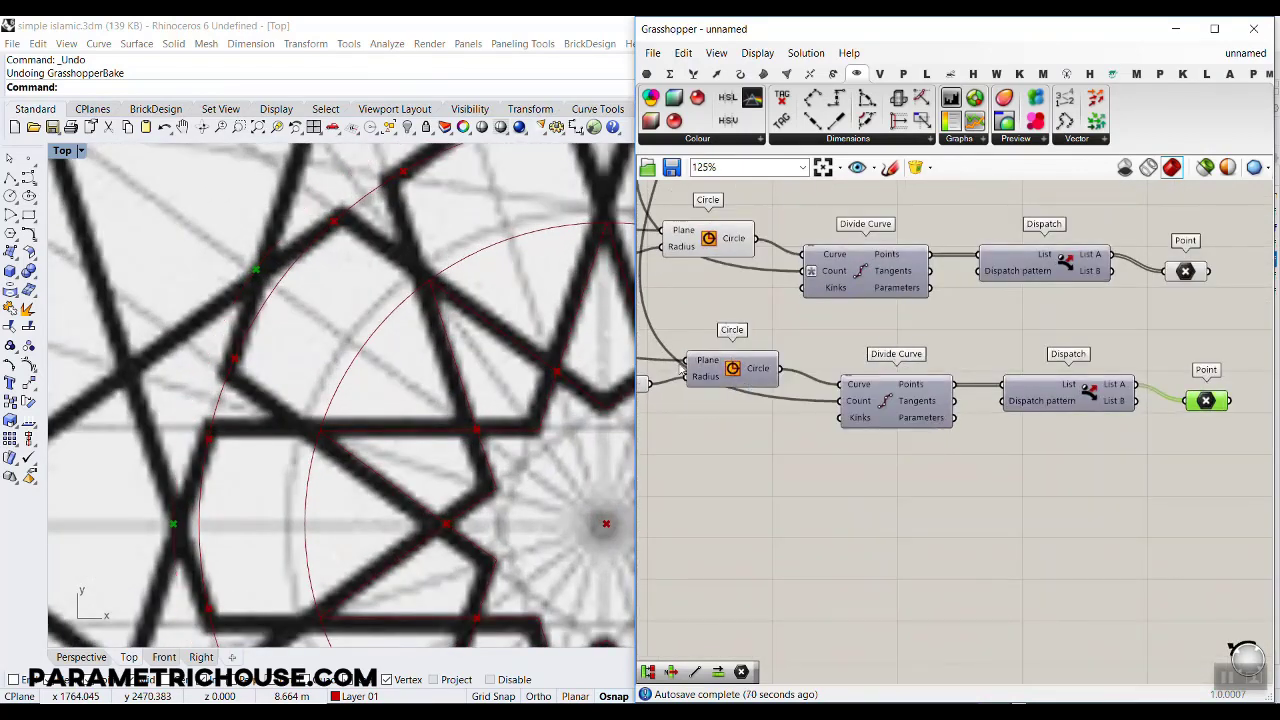
{"action": "right_click", "coordinate": [703, 240]}
{"action": "left_click", "coordinate": [745, 262]}
Step: Examine the zigzag outline around the star to work out the order in which the three outer rings' points connect
{"action": "scroll", "coordinate": [248, 350], "scroll_direction": "down", "scroll_amount": 3}
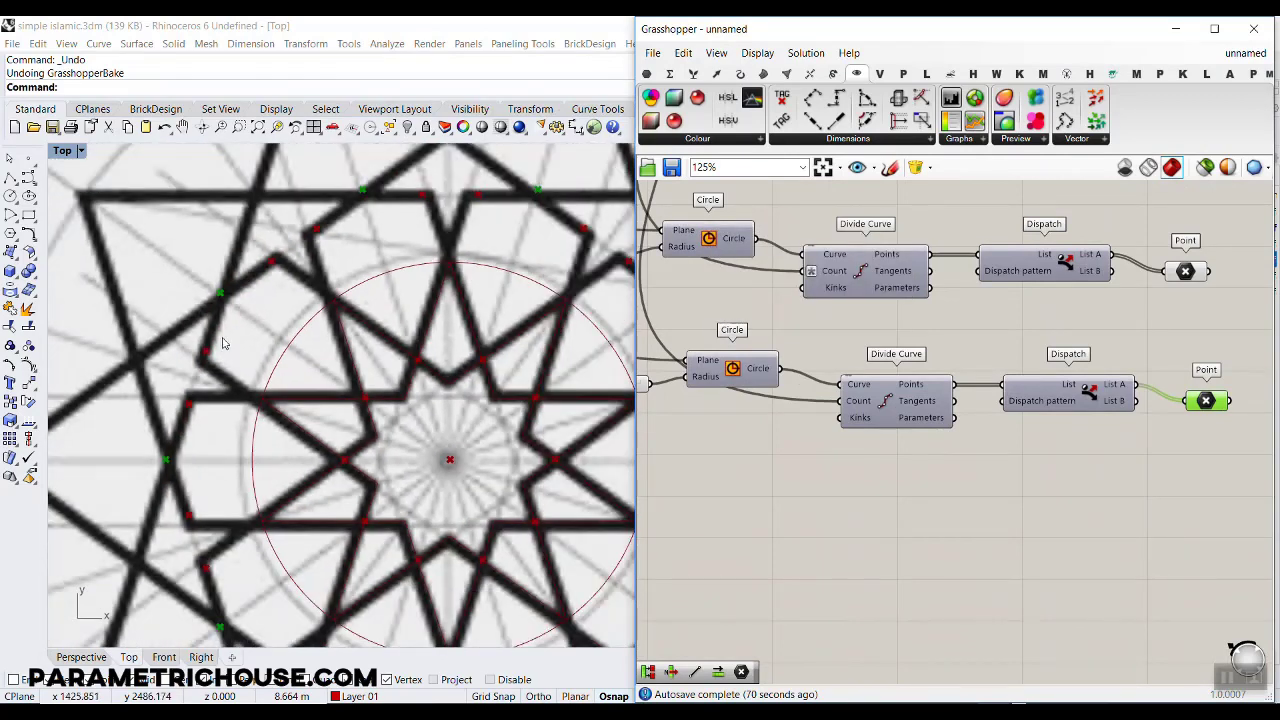
{"action": "scroll", "coordinate": [248, 350], "scroll_direction": "up", "scroll_amount": 3}
{"action": "scroll", "coordinate": [486, 436], "scroll_direction": "down", "scroll_amount": 2}
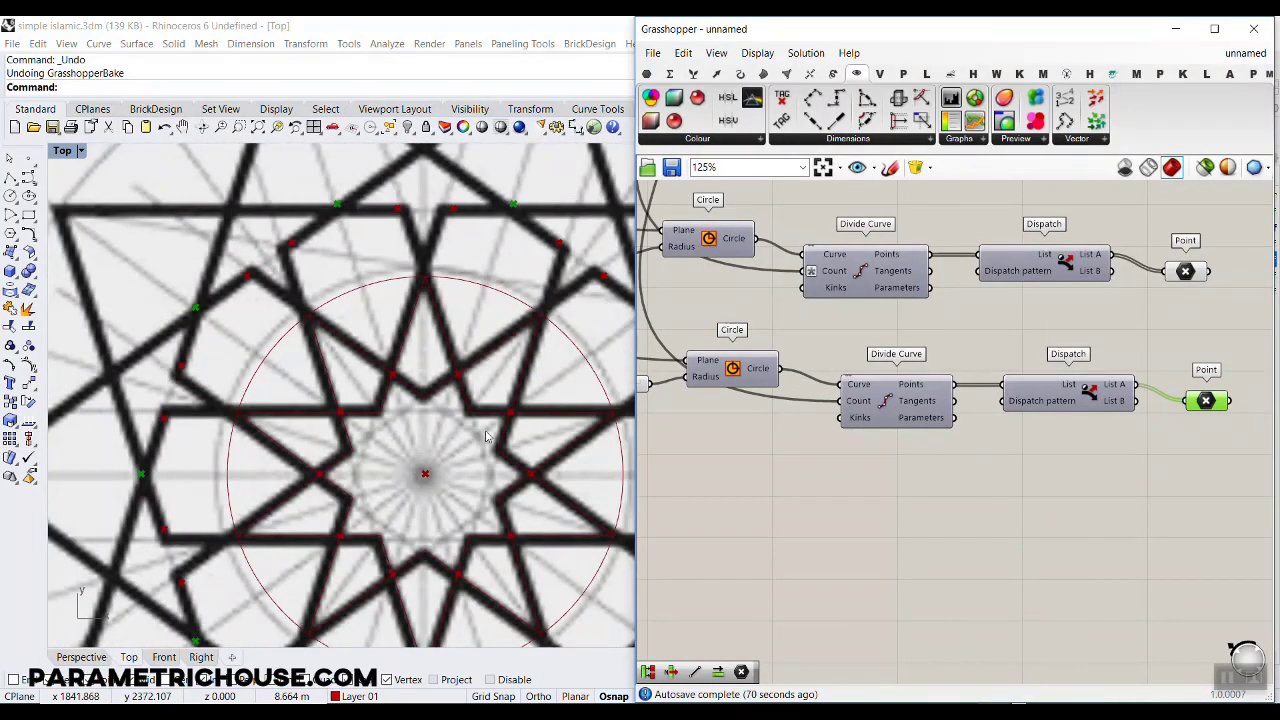
{"action": "right_click_drag", "start_coordinate": [194, 334], "coordinate": [117, 371]}
{"action": "scroll", "coordinate": [117, 371], "scroll_direction": "up", "scroll_amount": 2}
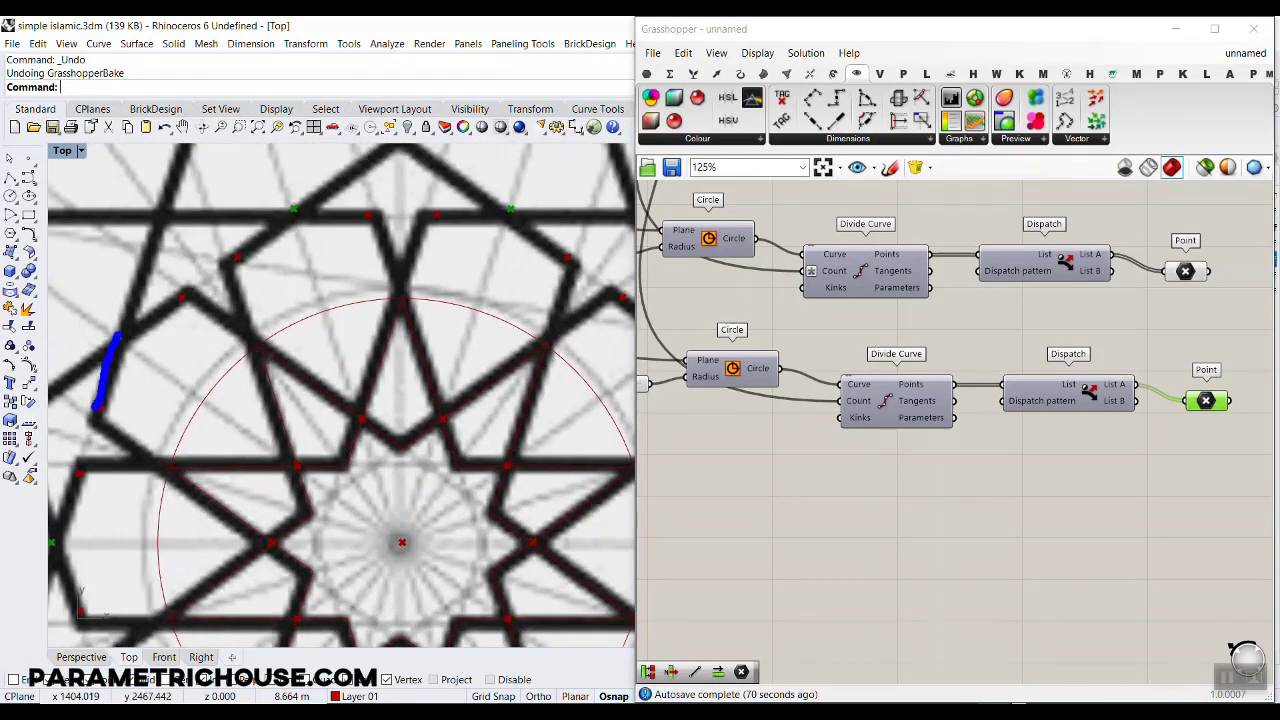
{"action": "left_click_drag", "start_coordinate": [248, 328], "coordinate": [242, 273]}
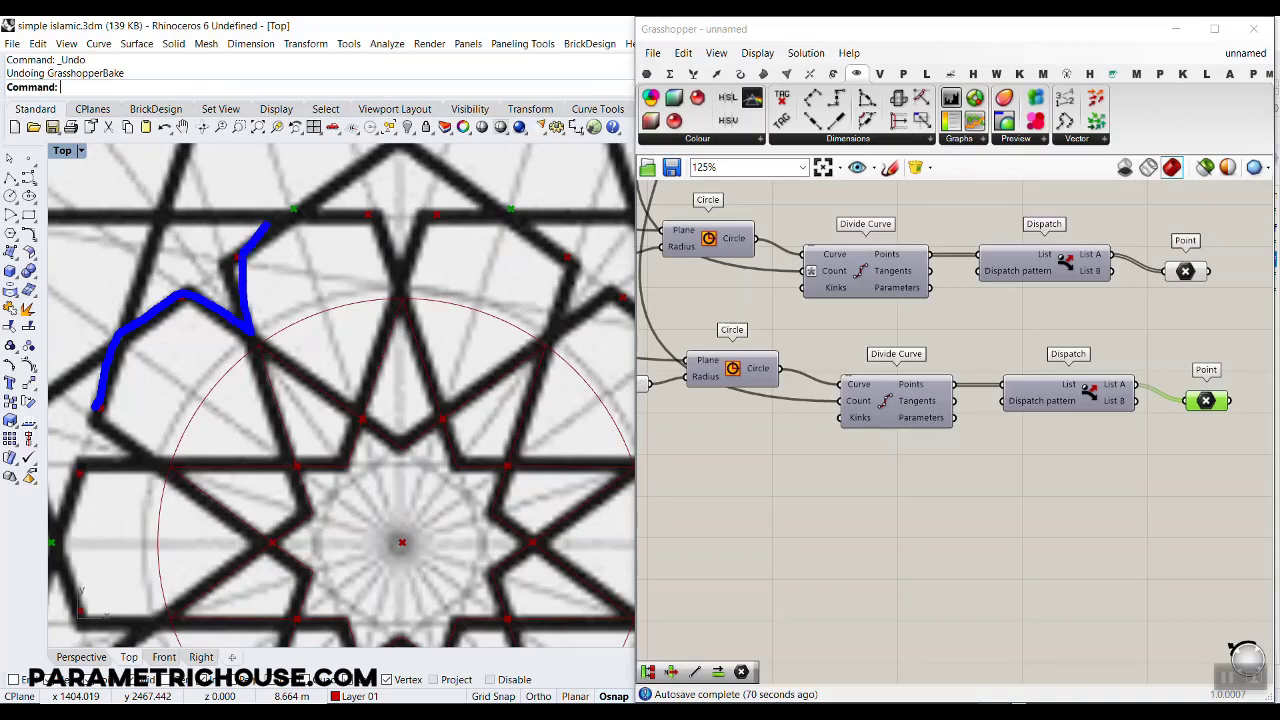
{"action": "left_click_drag", "start_coordinate": [312, 211], "coordinate": [368, 207]}
{"action": "left_click_drag", "start_coordinate": [406, 290], "coordinate": [430, 214]}
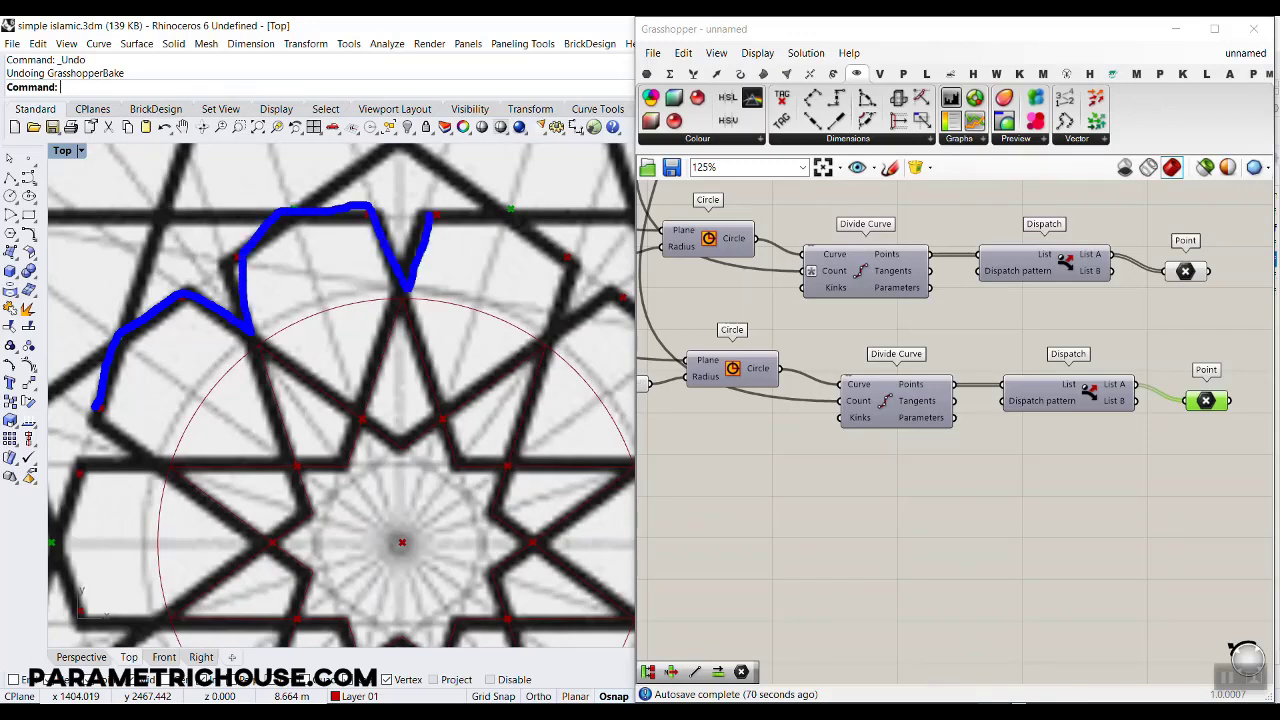
{"action": "key", "text": "Escape"}
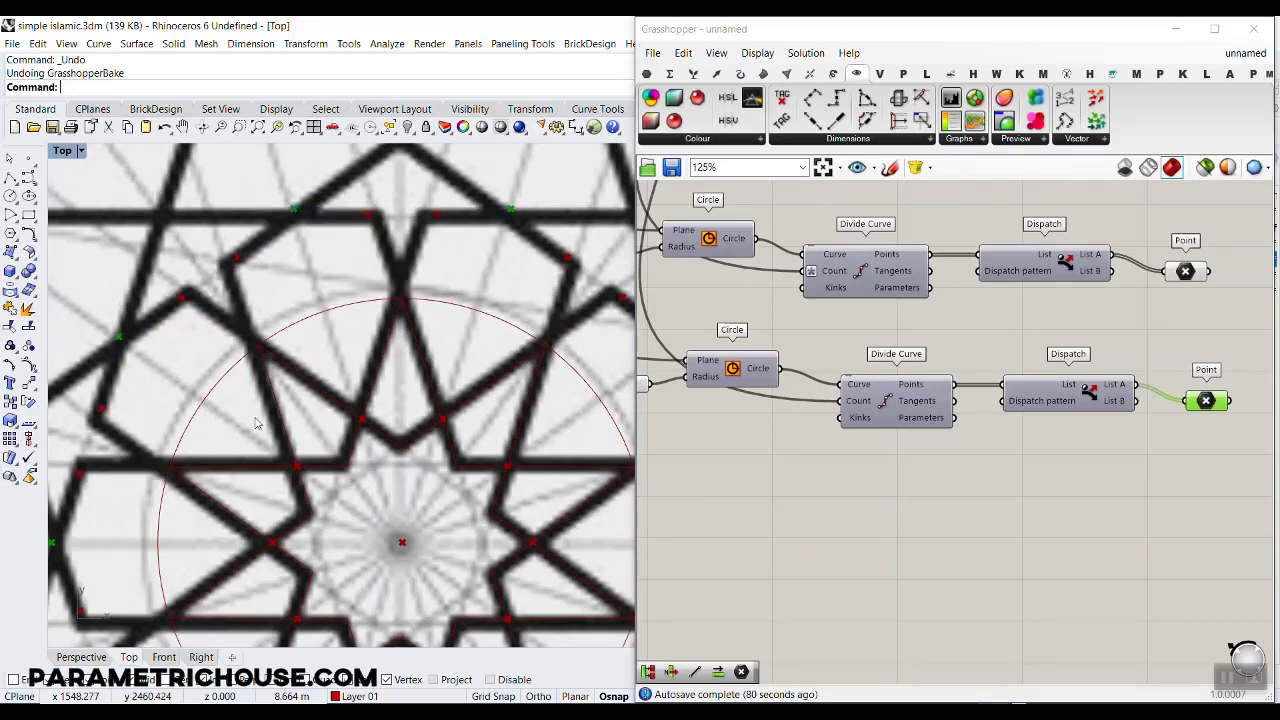
Step: Turn on the preview of the Point parameter feeding the Weave's Stream 1, and highlight each of the three Point parameters in turn
{"action": "scroll", "coordinate": [233, 414], "scroll_direction": "down", "scroll_amount": 4}
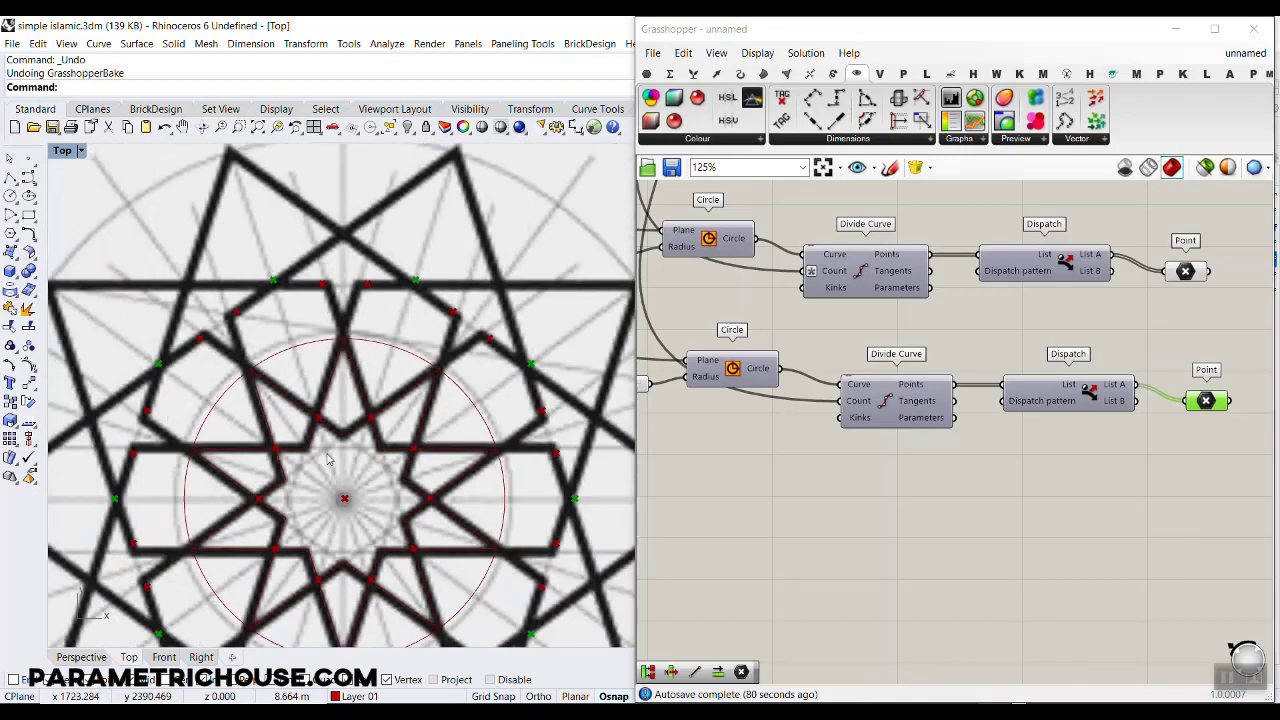
{"action": "right_click_drag", "start_coordinate": [1148, 372], "coordinate": [841, 397]}
{"action": "right_click_drag", "start_coordinate": [850, 335], "coordinate": [860, 490]}
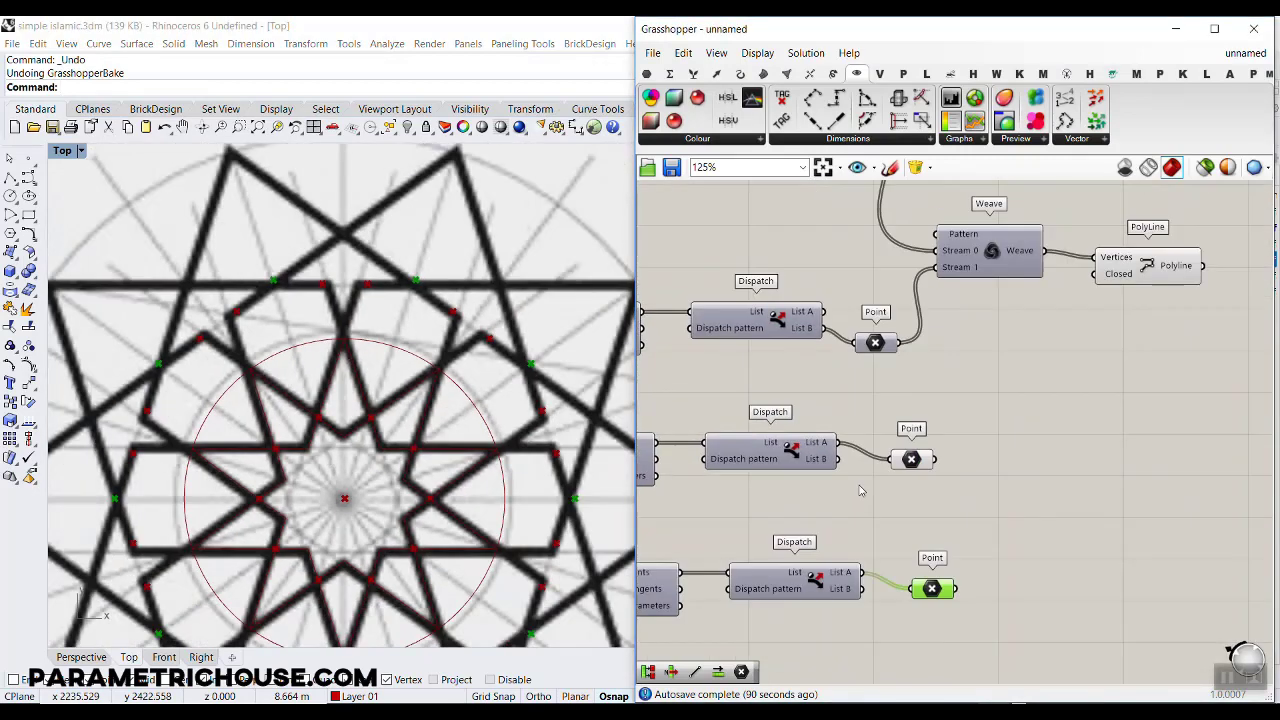
{"action": "right_click", "coordinate": [881, 344]}
{"action": "left_click", "coordinate": [924, 373]}
{"action": "left_click", "coordinate": [879, 343]}
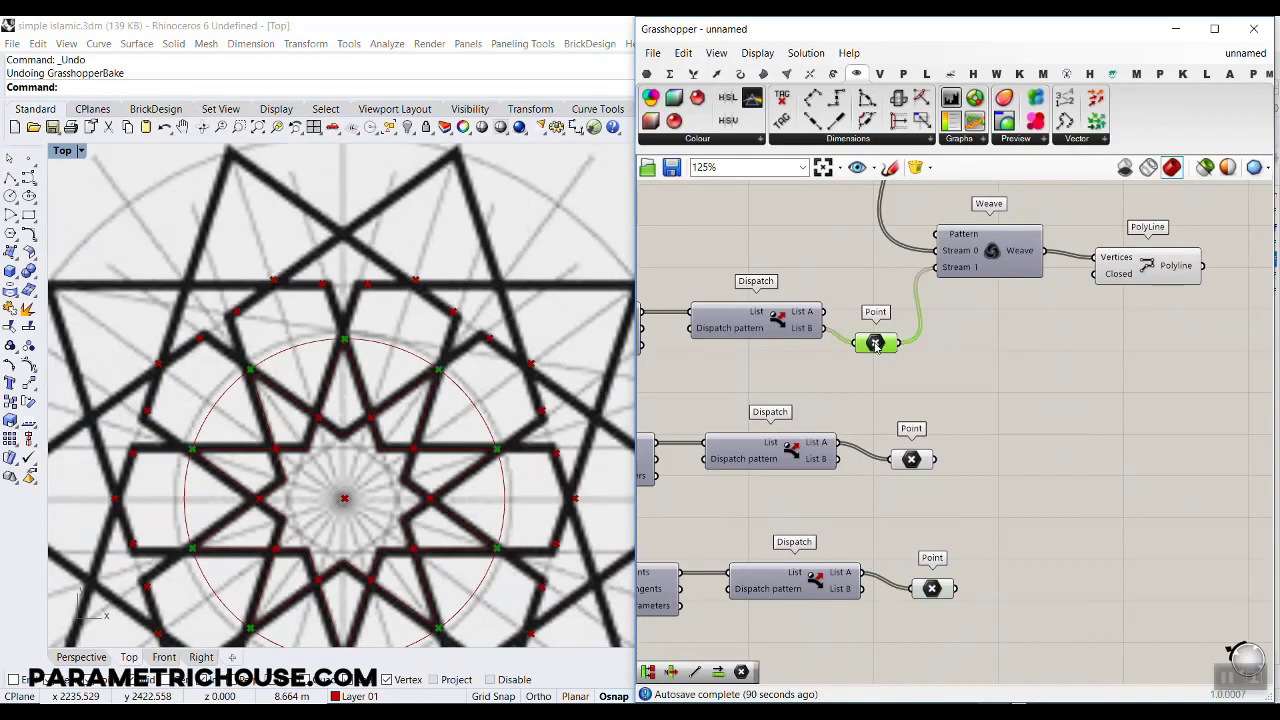
{"action": "left_click", "coordinate": [911, 460]}
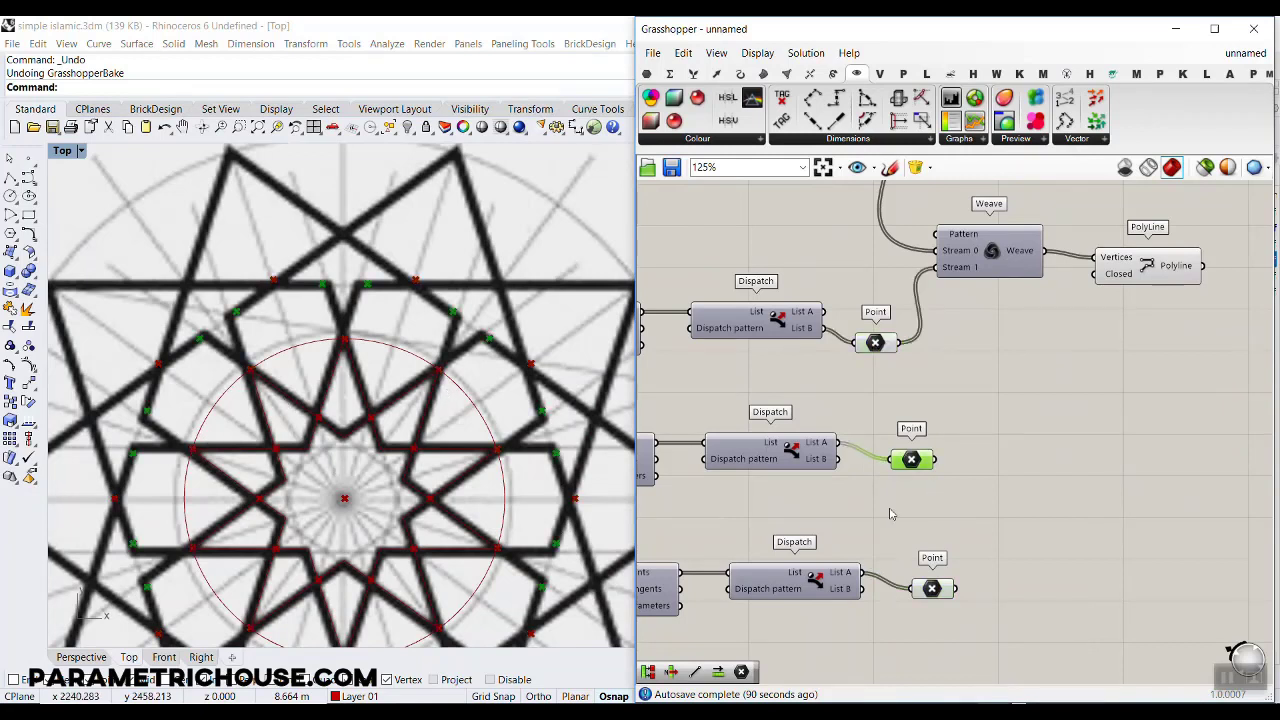
{"action": "left_click", "coordinate": [932, 590]}
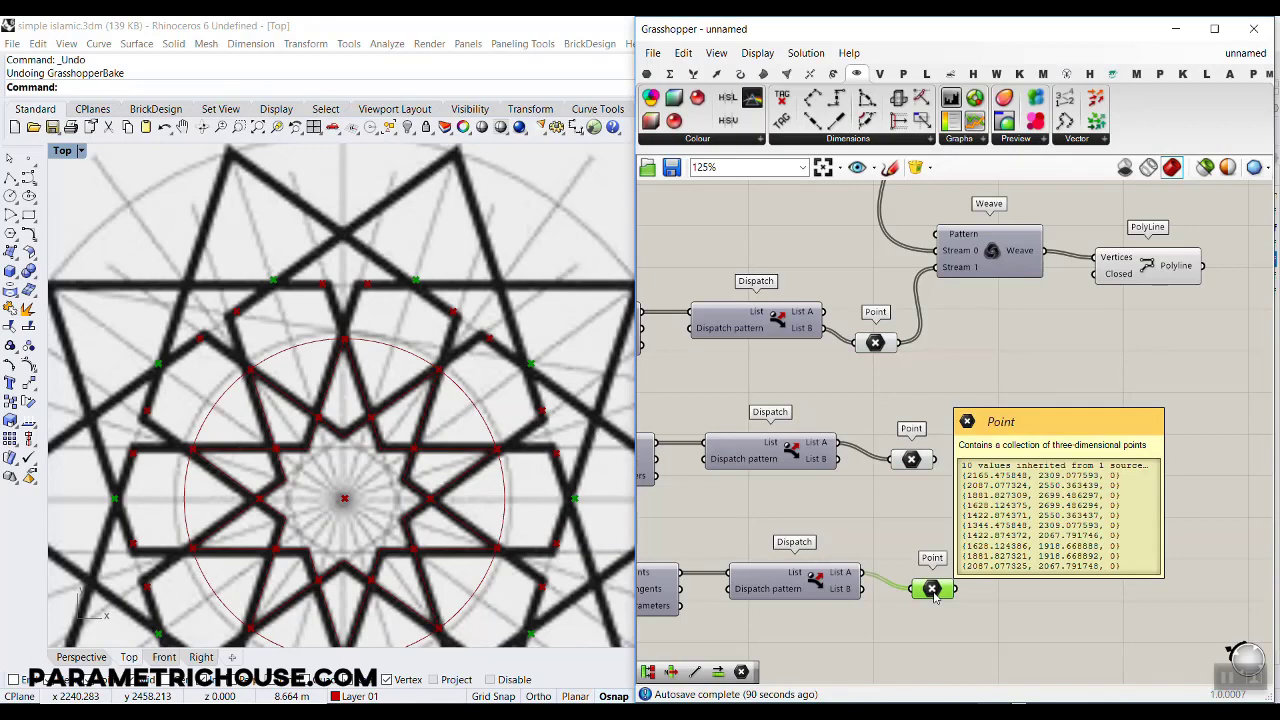
Step: Select each of the three Point parameters in turn to check which ring's points it holds
{"action": "scroll", "coordinate": [1024, 492], "scroll_direction": "up", "scroll_amount": 2}
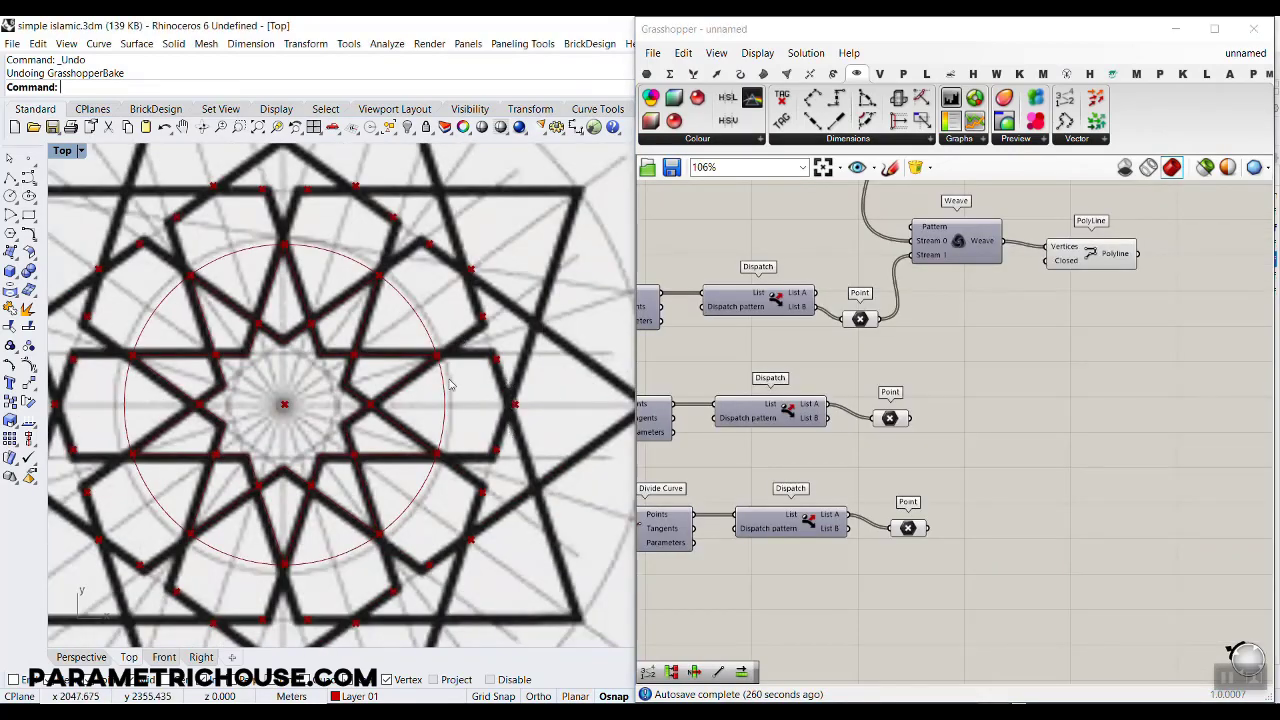
{"action": "left_click", "coordinate": [866, 320]}
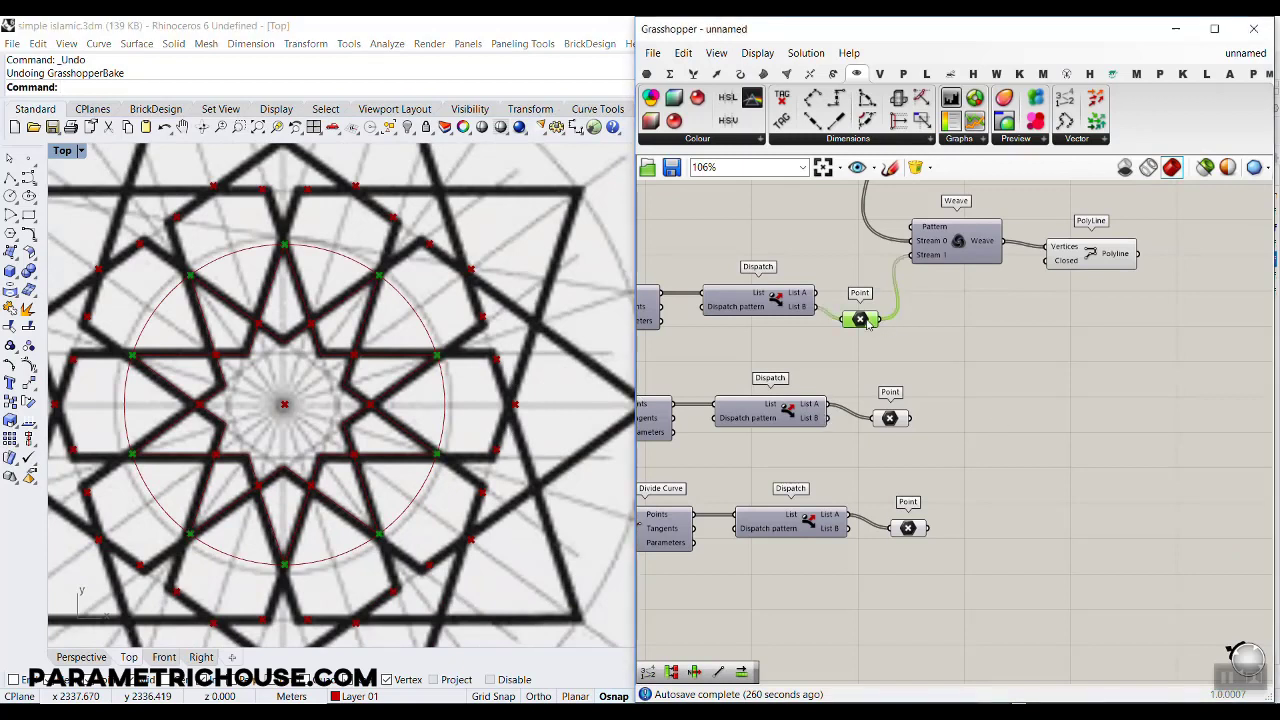
{"action": "left_click", "coordinate": [888, 419]}
{"action": "left_click", "coordinate": [906, 528]}
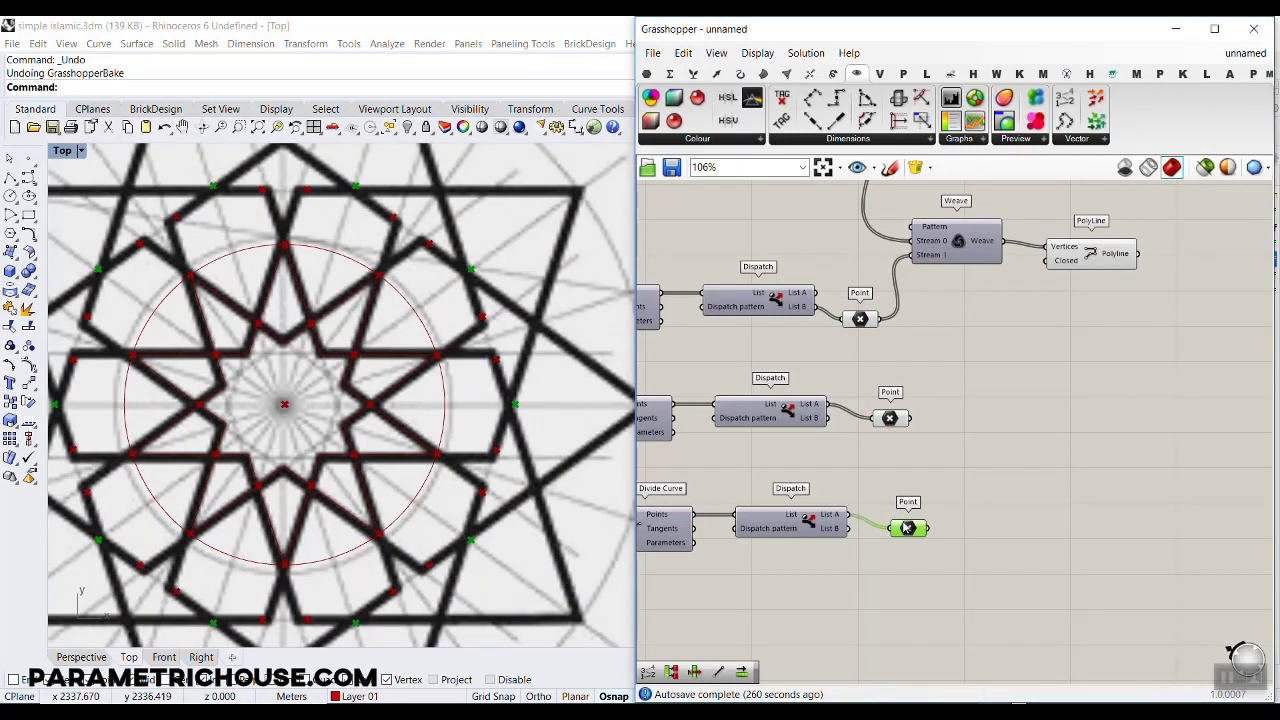
{"action": "left_click", "coordinate": [977, 438]}
{"action": "right_click_drag", "start_coordinate": [978, 438], "coordinate": [952, 437]}
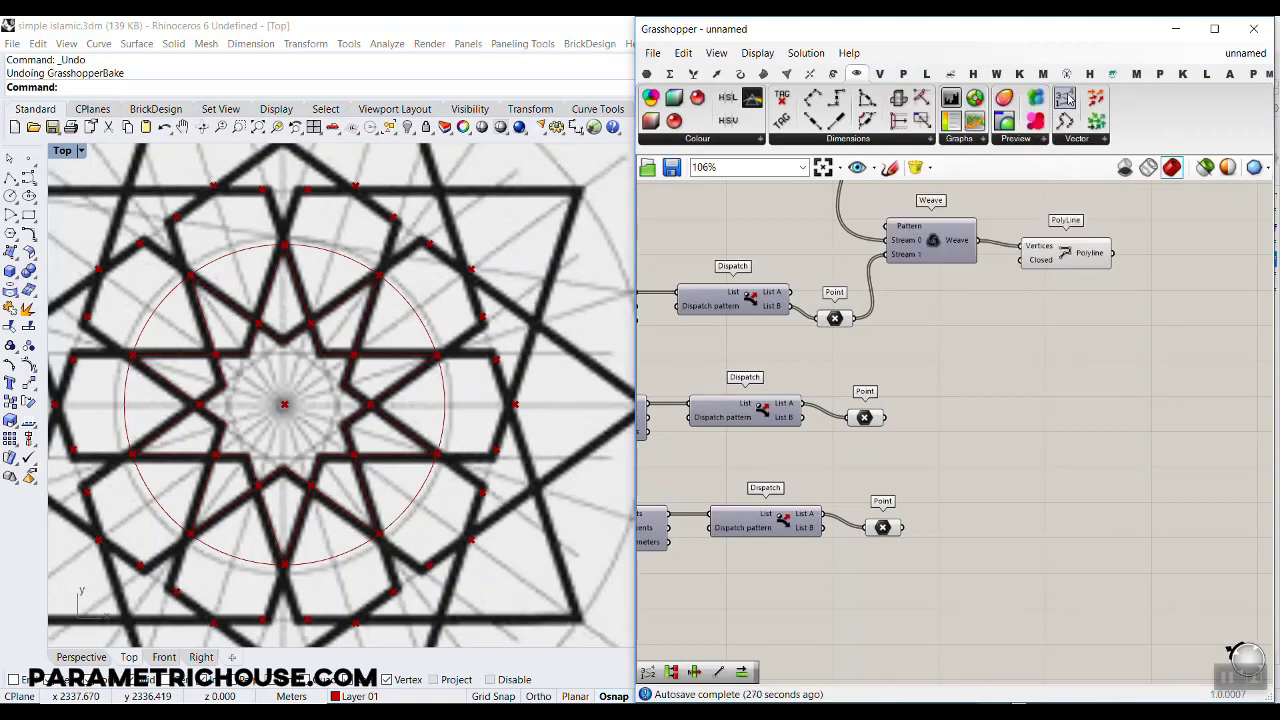
Step: Add a Point List fed by the inner ring's Point parameter and bake its index labels with the default attributes
{"action": "left_click_drag", "start_coordinate": [1066, 97], "coordinate": [998, 346]}
{"action": "scroll", "coordinate": [835, 345], "scroll_direction": "up", "scroll_amount": 3}
{"action": "left_click_drag", "start_coordinate": [870, 298], "coordinate": [1064, 340]}
{"action": "left_click", "coordinate": [1100, 345]}
{"action": "right_click", "coordinate": [1075, 340]}
{"action": "left_click", "coordinate": [1112, 399]}
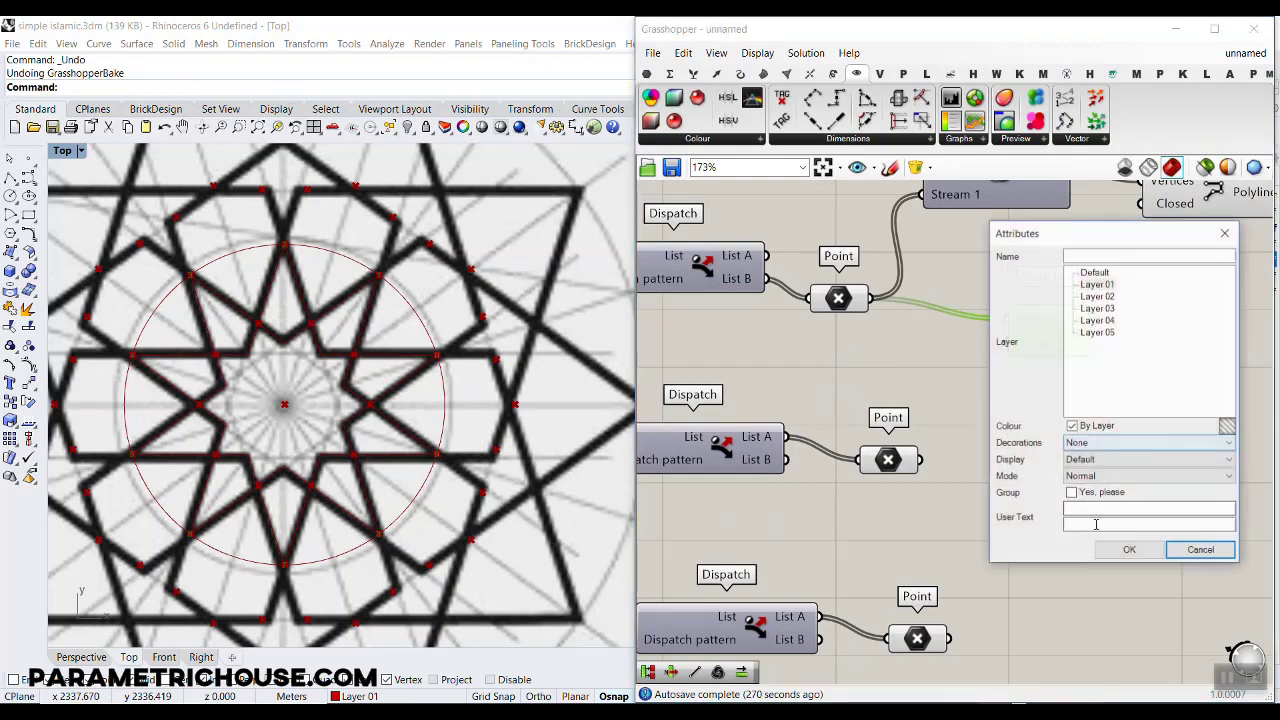
{"action": "left_click", "coordinate": [1118, 552]}
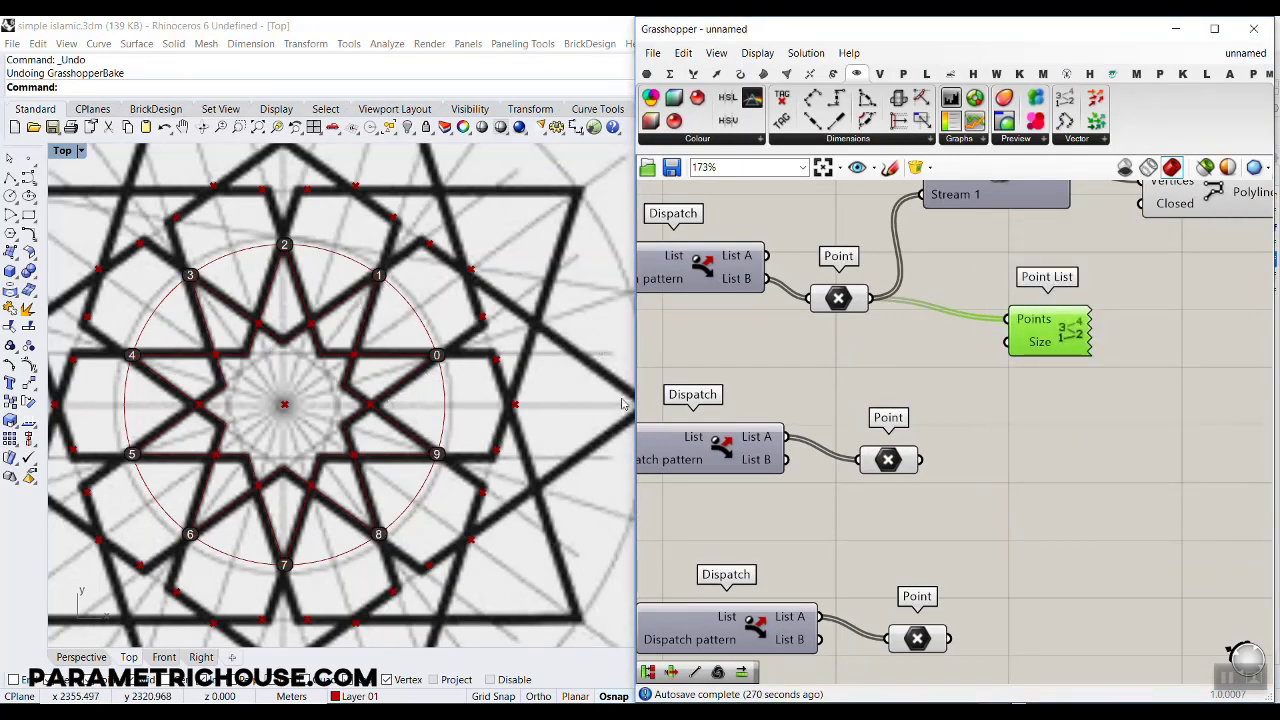
Step: Rewire the Point List to the middle Point parameter, set its Size to 1, and bake that ring's index labels
{"action": "left_click_drag", "start_coordinate": [1060, 330], "coordinate": [1085, 437]}
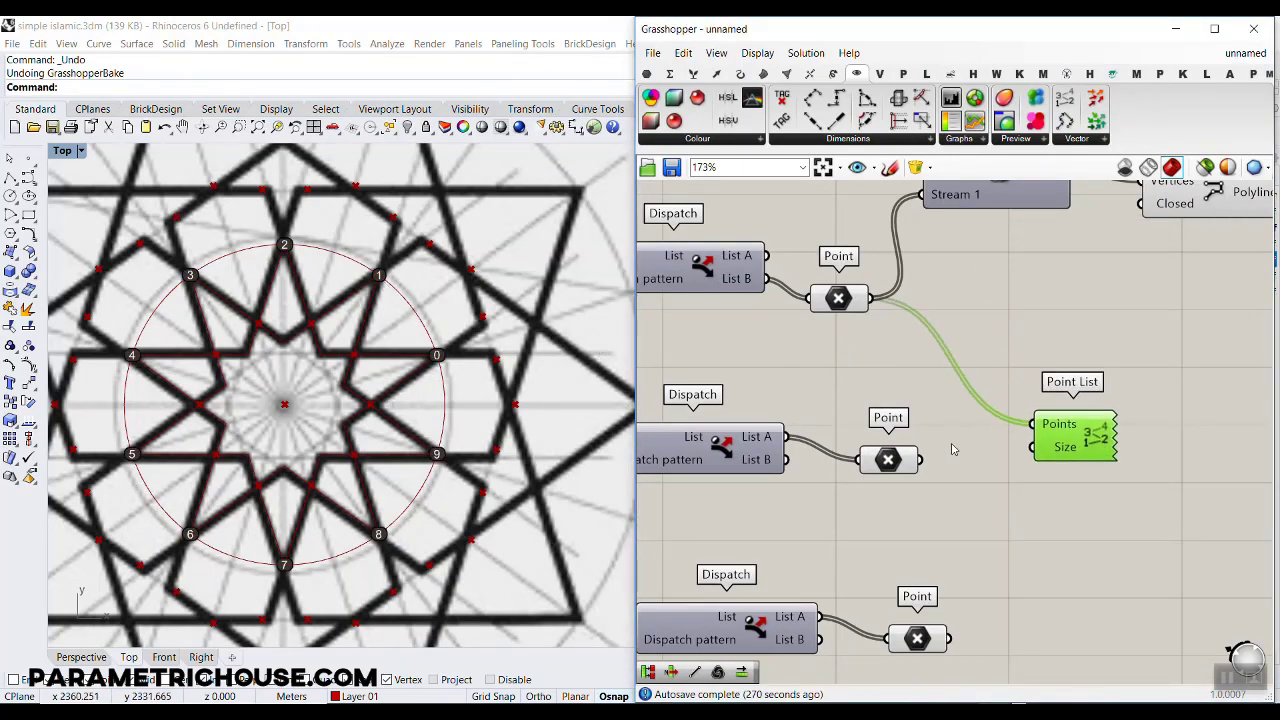
{"action": "left_click_drag", "start_coordinate": [918, 461], "coordinate": [1033, 425]}
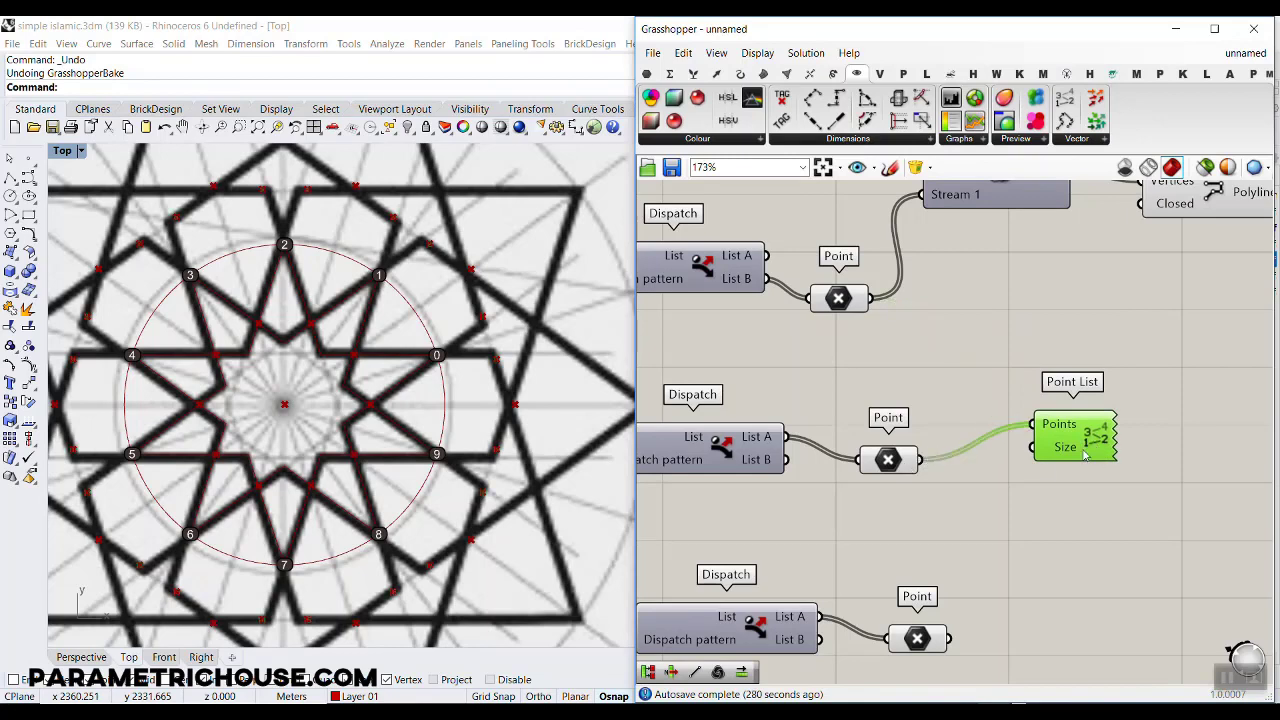
{"action": "right_click", "coordinate": [1068, 449]}
{"action": "mouse_move", "coordinate": [1091, 580]}
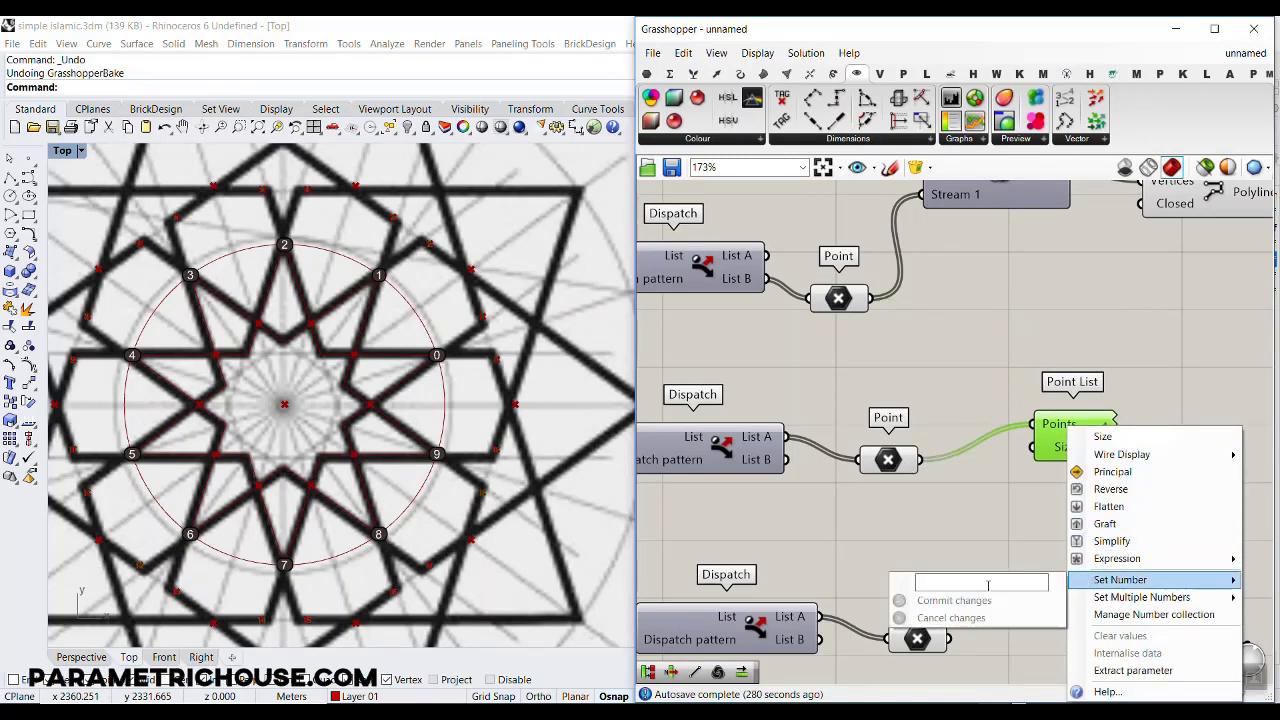
{"action": "type", "text": "1"}
{"action": "left_click", "coordinate": [963, 601]}
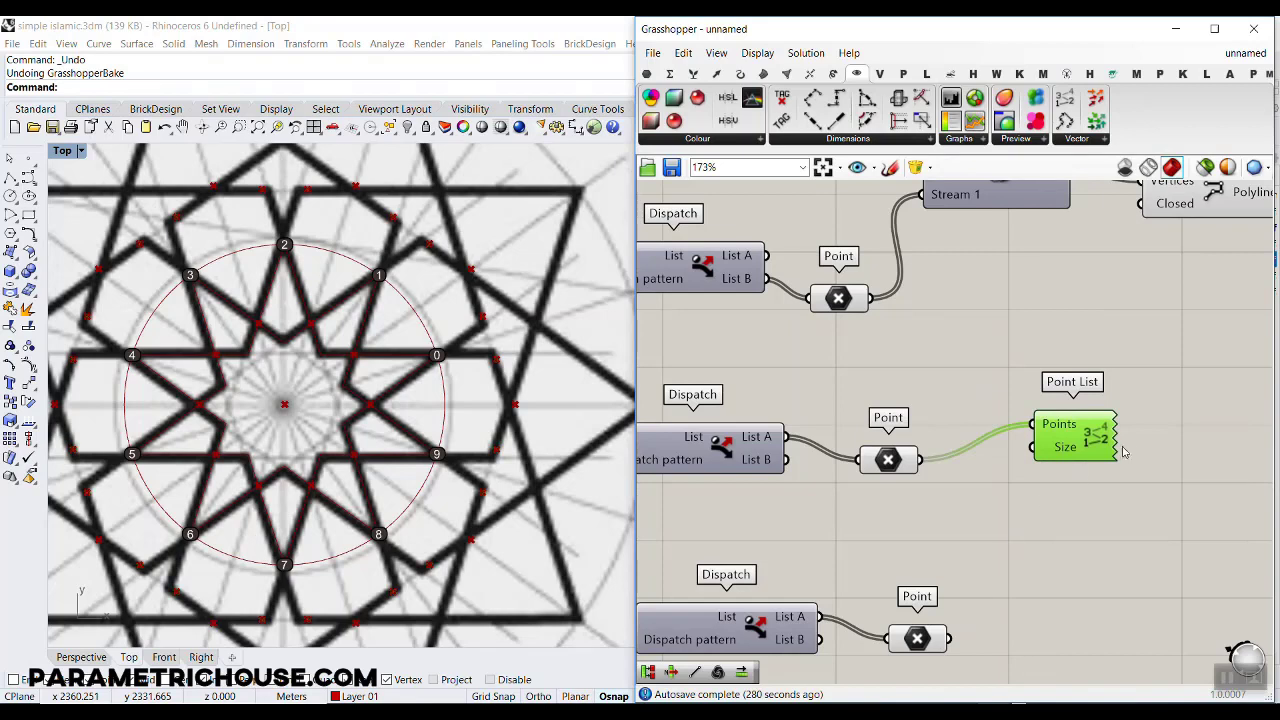
{"action": "right_click", "coordinate": [1093, 437]}
{"action": "left_click", "coordinate": [1098, 506]}
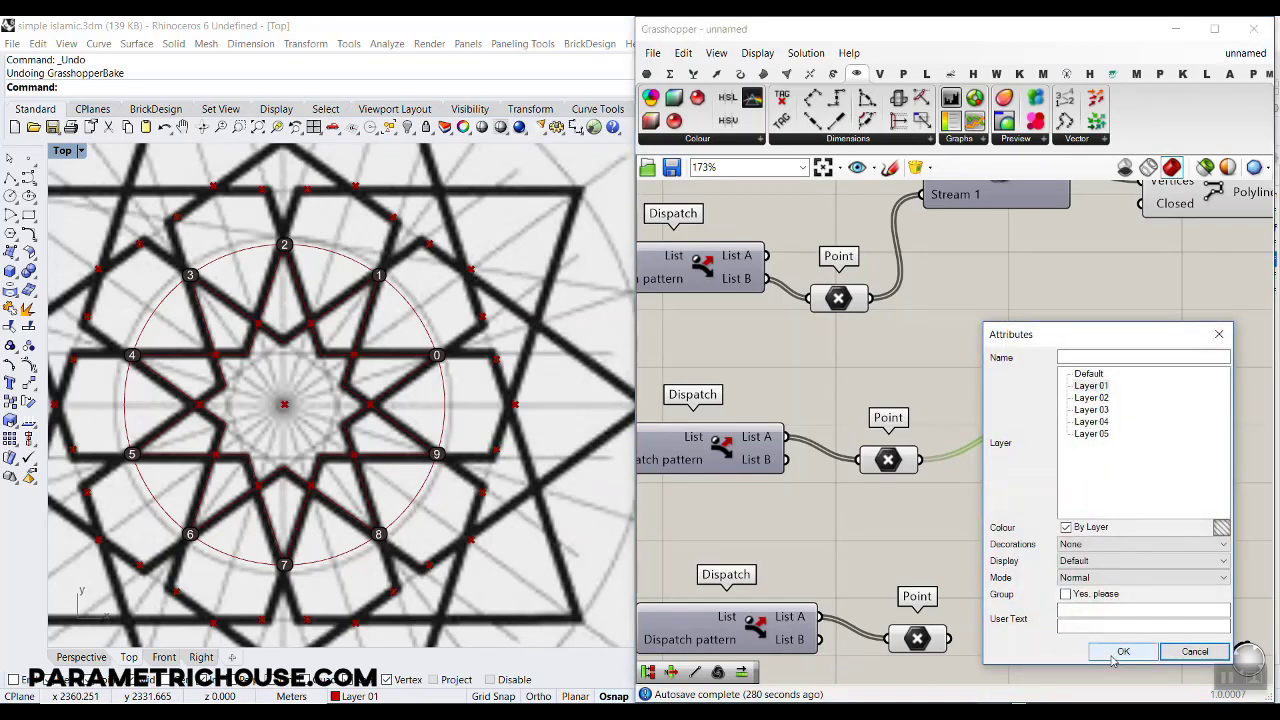
{"action": "left_click", "coordinate": [1112, 646]}
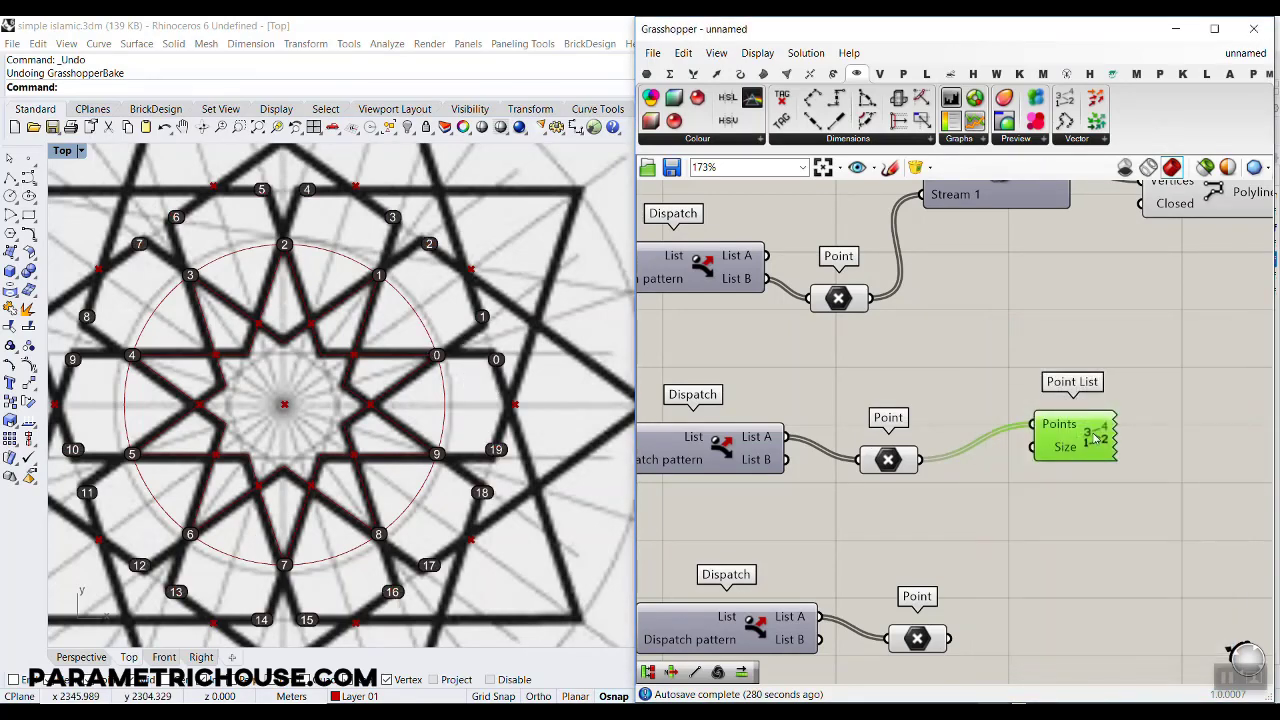
Step: Feed the Point List from the lowest Point parameter, bake its index labels, and delete the Point List component
{"action": "left_click_drag", "start_coordinate": [1095, 437], "coordinate": [1078, 557]}
{"action": "left_click_drag", "start_coordinate": [948, 638], "coordinate": [1016, 545]}
{"action": "right_click", "coordinate": [1078, 558]}
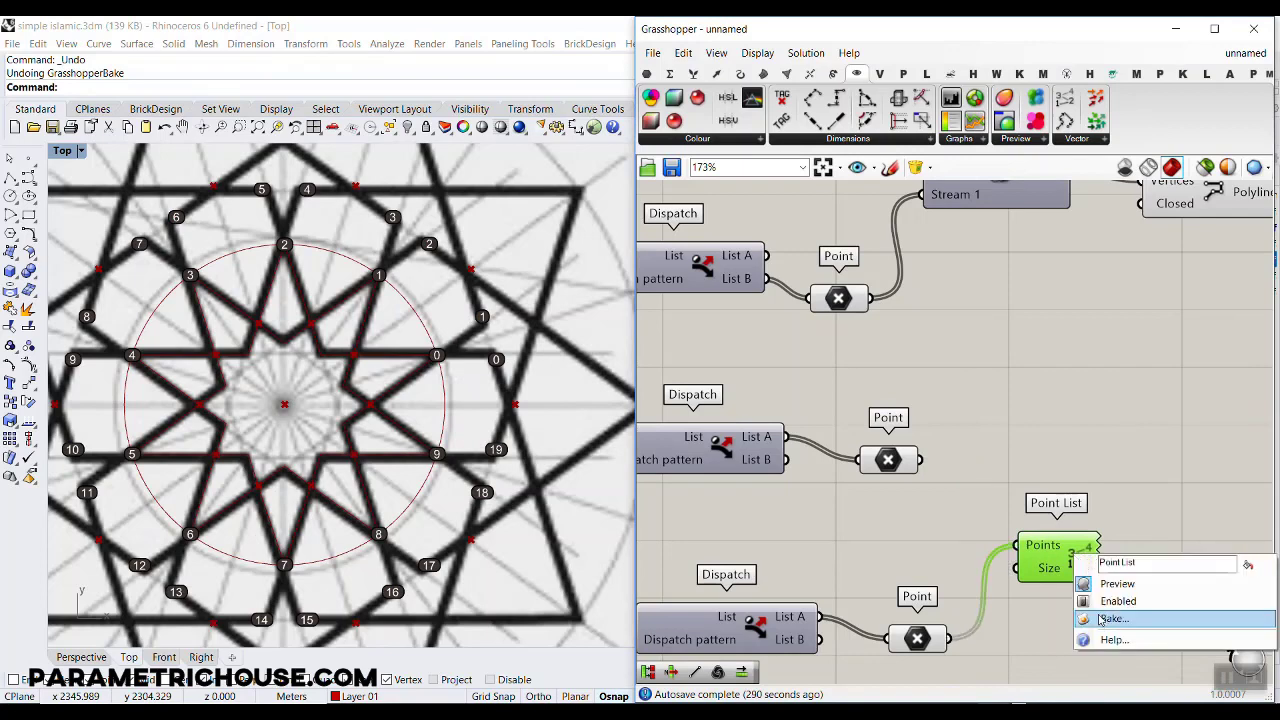
{"action": "left_click", "coordinate": [1108, 619]}
{"action": "left_click", "coordinate": [1110, 646]}
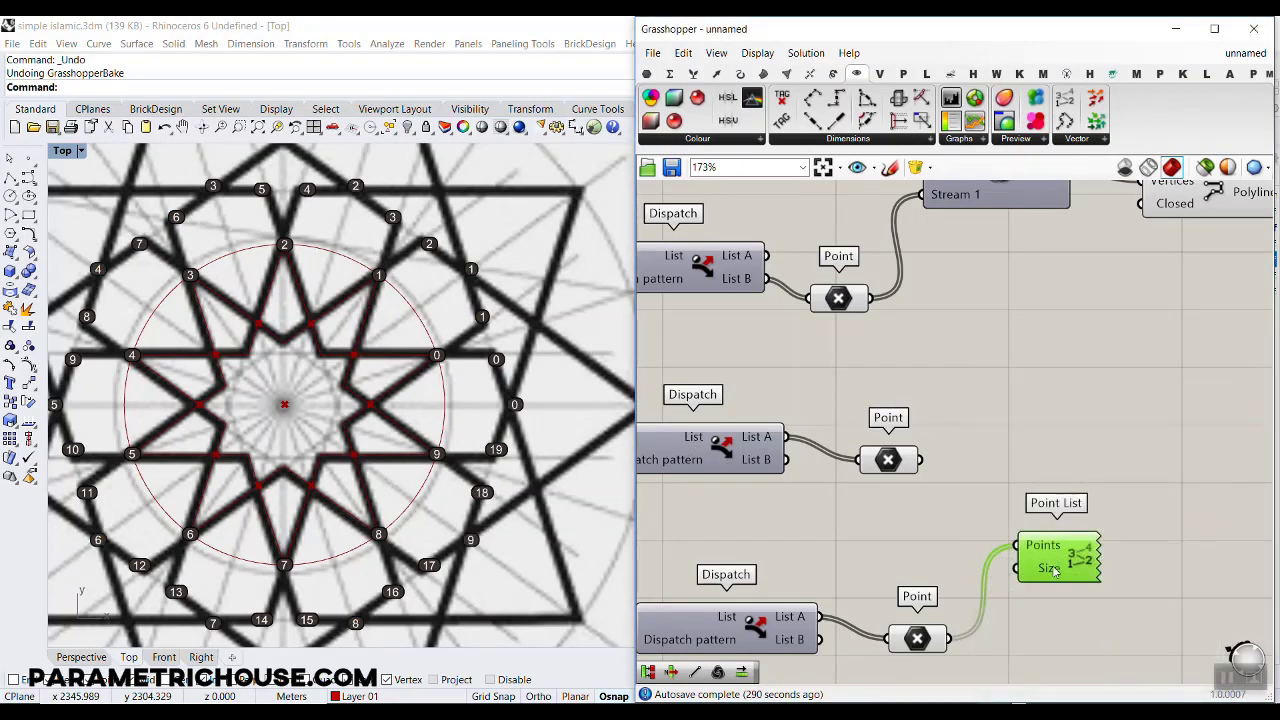
{"action": "key", "text": "Delete"}
Step: Add a second Weave component beside the Point parameters and give it a third input stream, 2
{"action": "double_click", "coordinate": [1035, 463]}
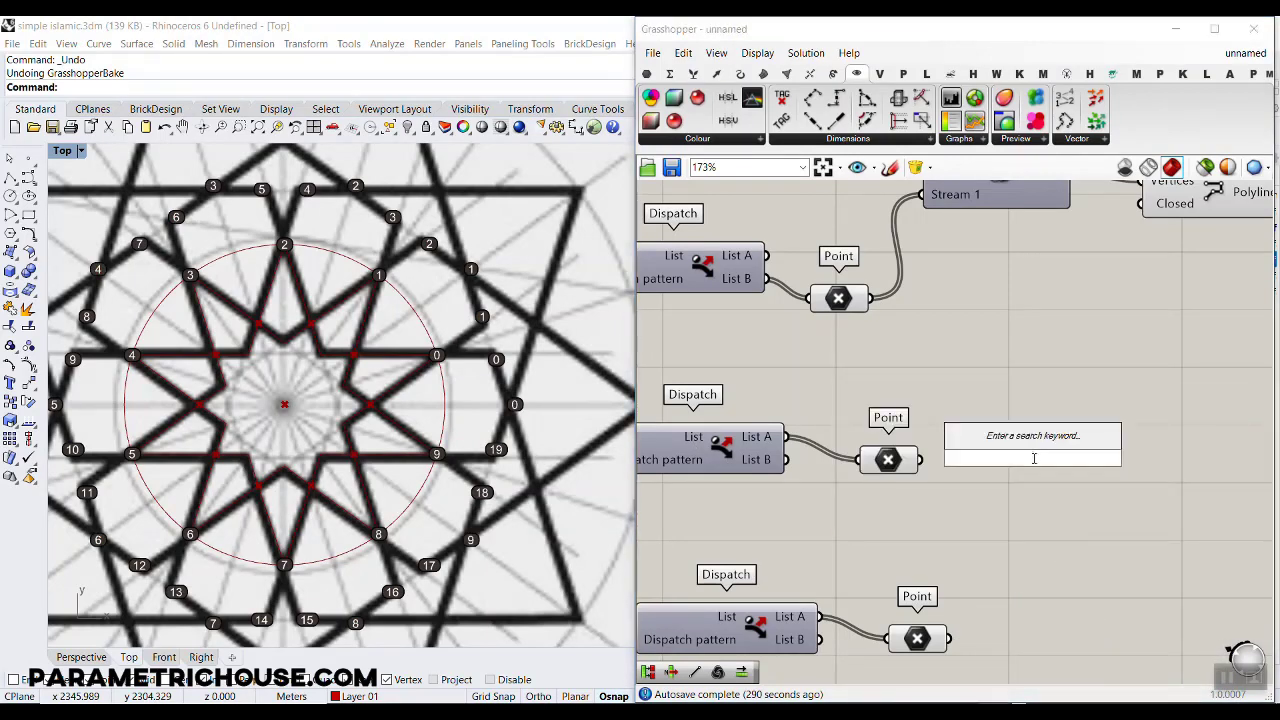
{"action": "type", "text": "weave"}
{"action": "left_click", "coordinate": [1022, 444]}
{"action": "left_click_drag", "start_coordinate": [1022, 444], "coordinate": [1083, 417]}
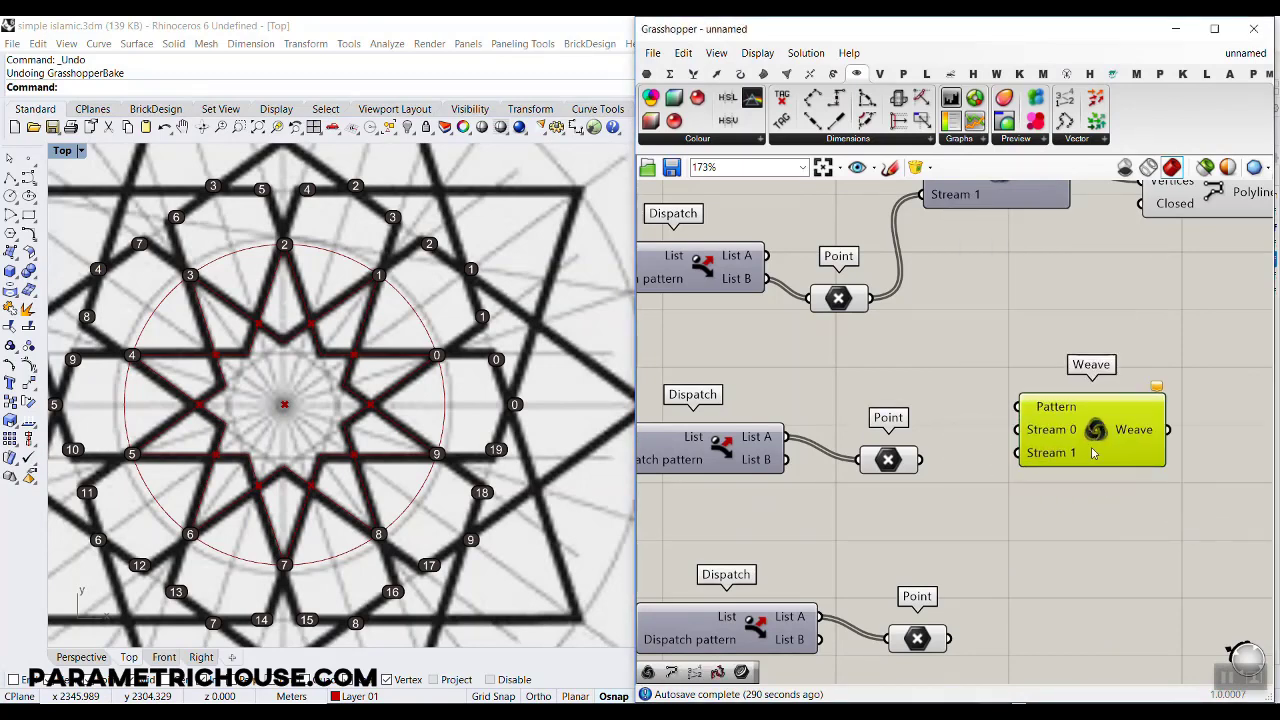
{"action": "scroll", "coordinate": [1092, 450], "scroll_direction": "up", "scroll_amount": 3}
{"action": "left_click", "coordinate": [1070, 485]}
{"action": "scroll", "coordinate": [1045, 470], "scroll_direction": "down", "scroll_amount": 3}
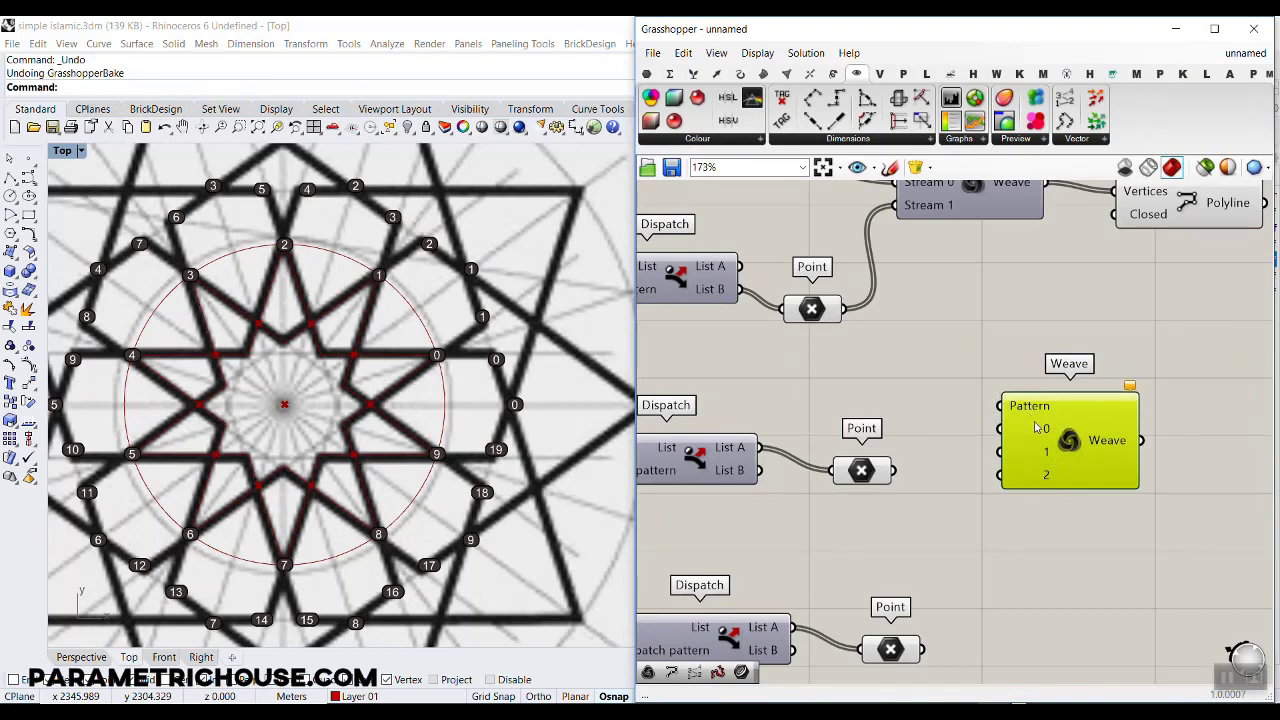
Step: Connect the upper, middle and lower Point parameters to the new Weave's streams 0, 1 and 2 respectively
{"action": "left_click", "coordinate": [813, 310]}
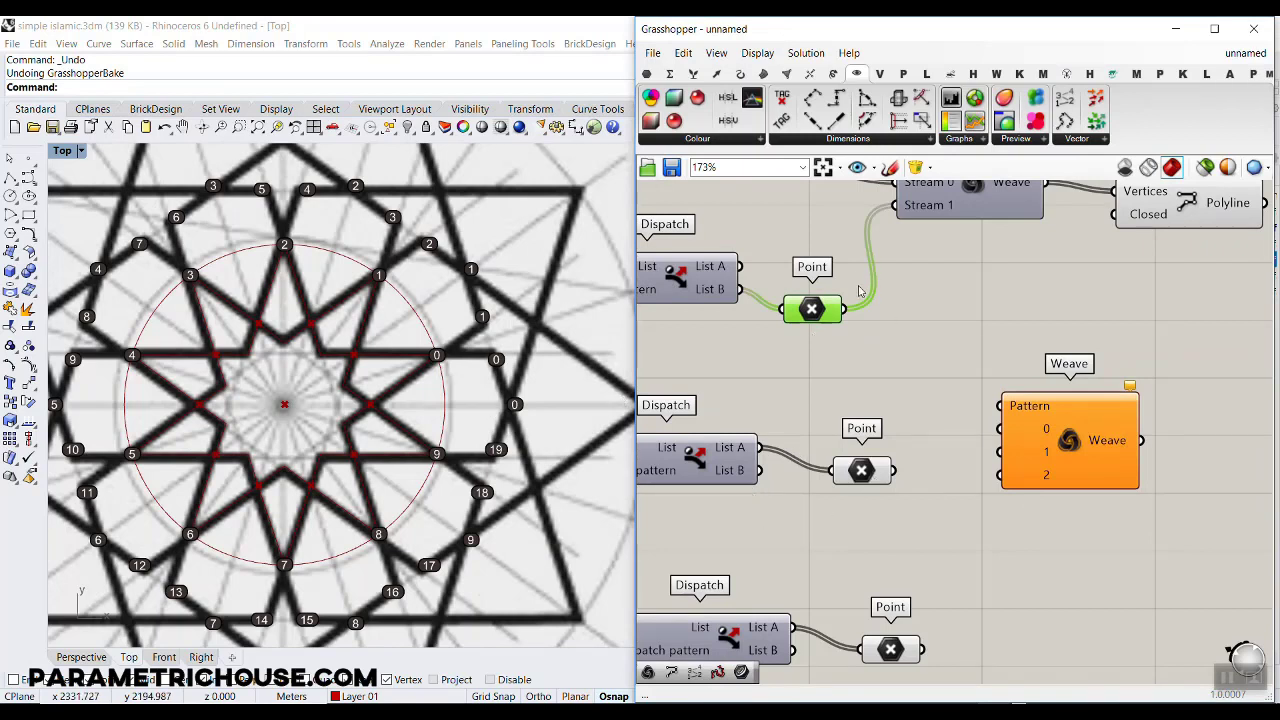
{"action": "left_click_drag", "start_coordinate": [846, 309], "coordinate": [1000, 429]}
{"action": "left_click_drag", "start_coordinate": [896, 470], "coordinate": [1003, 452]}
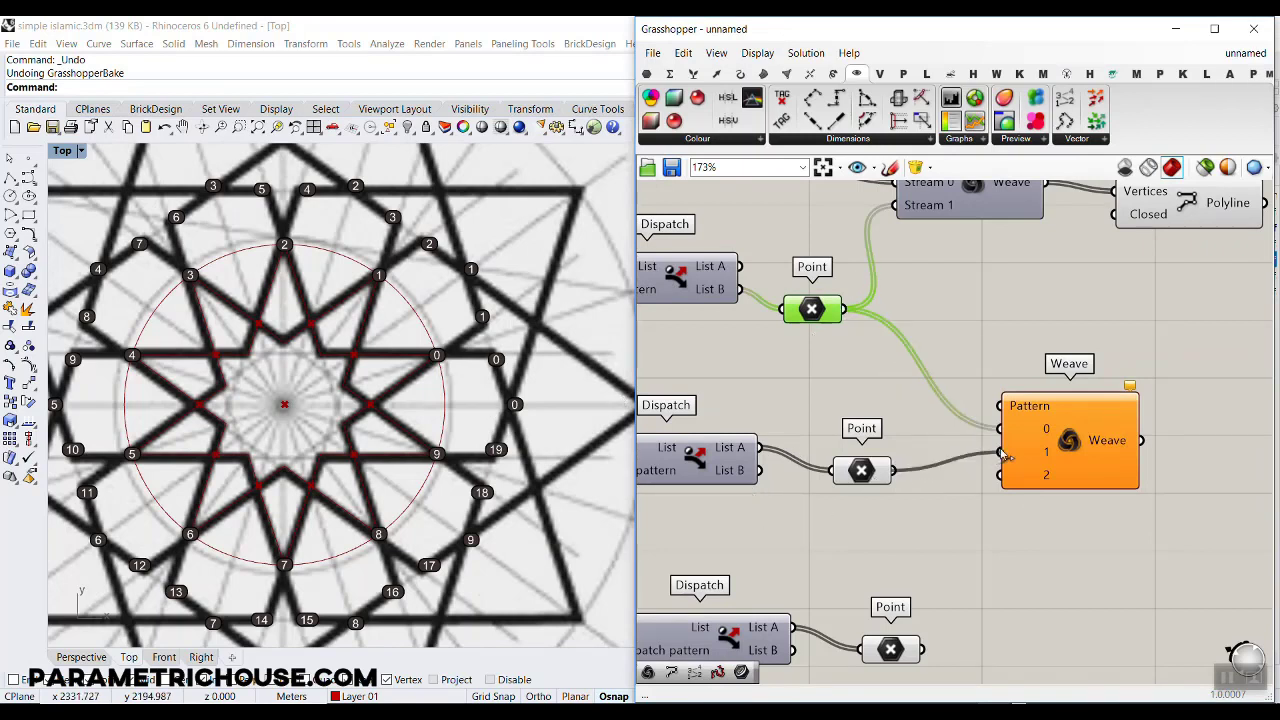
{"action": "left_click_drag", "start_coordinate": [924, 649], "coordinate": [1000, 474]}
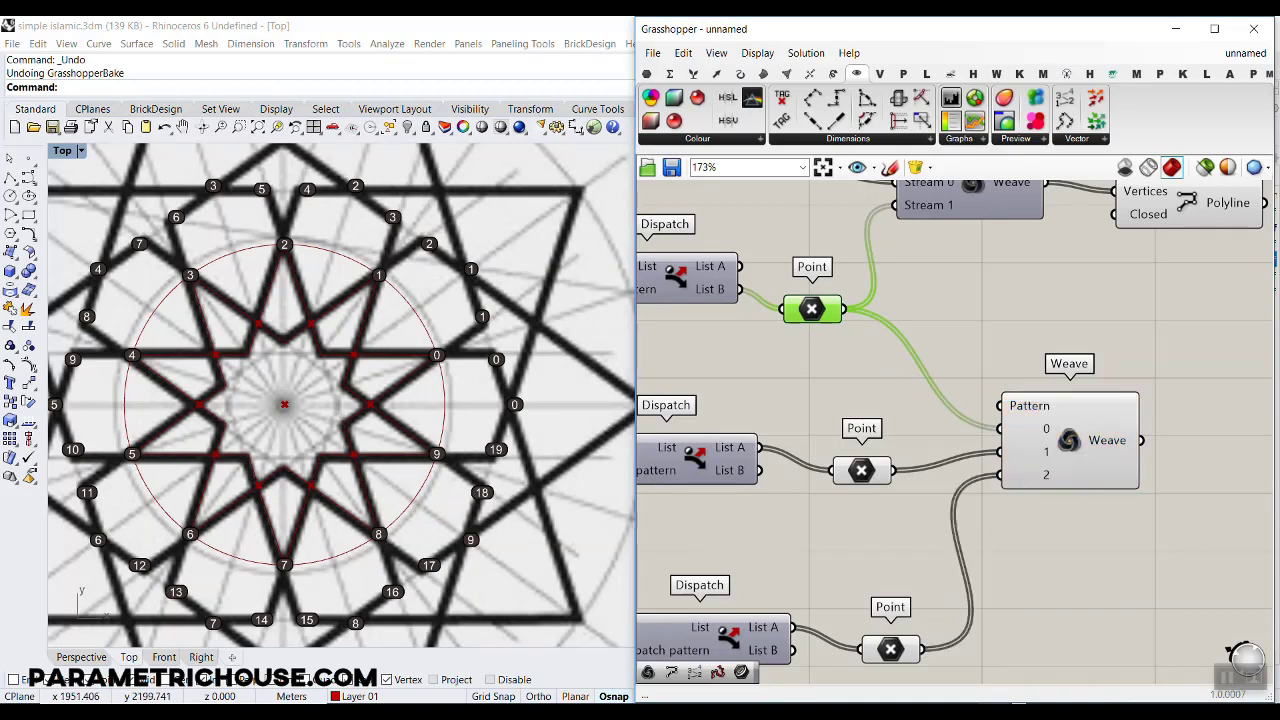
Step: Examine the numbered points around one petal of the outline to work out the order in which the streams must alternate
{"action": "key", "text": "ctrl+2"}
{"action": "mouse_move", "coordinate": [437, 339]}
{"action": "left_mouse_down"}
{"action": "mouse_move", "coordinate": [421, 369]}
{"action": "mouse_move", "coordinate": [432, 338]}
{"action": "left_mouse_up"}
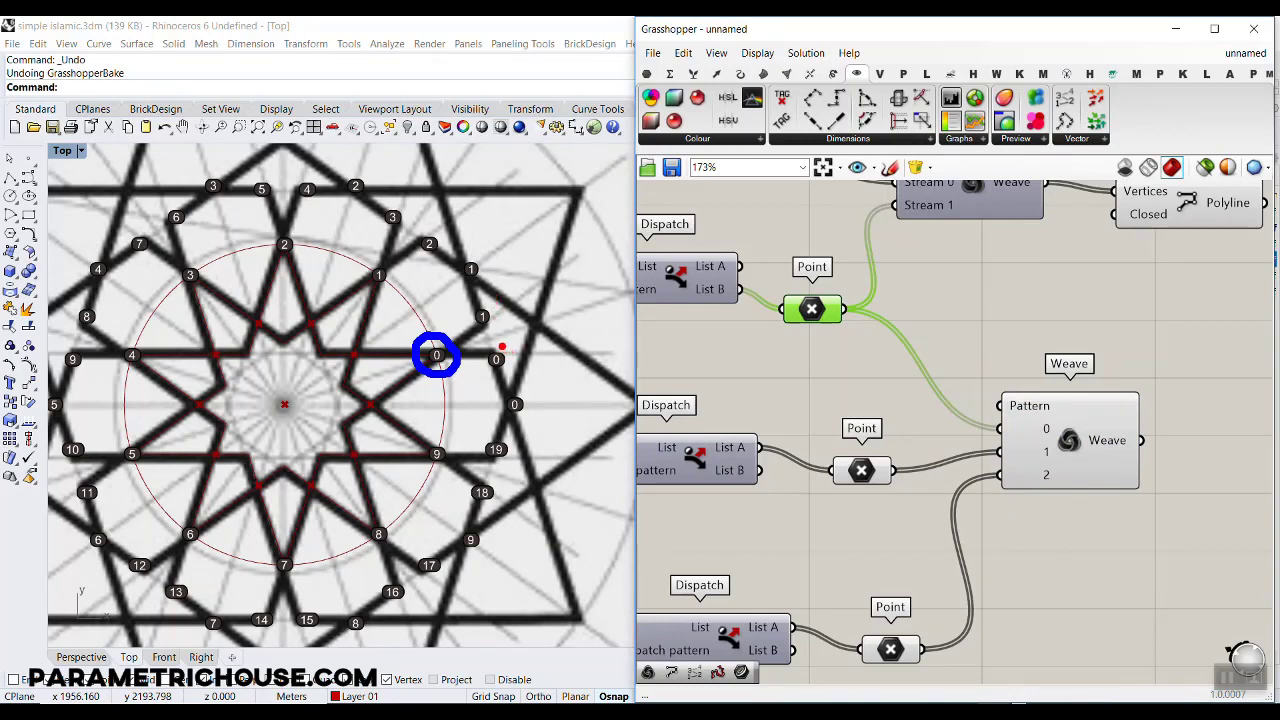
{"action": "left_click_drag", "start_coordinate": [502, 347], "coordinate": [505, 377]}
{"action": "left_click_drag", "start_coordinate": [463, 306], "coordinate": [497, 318]}
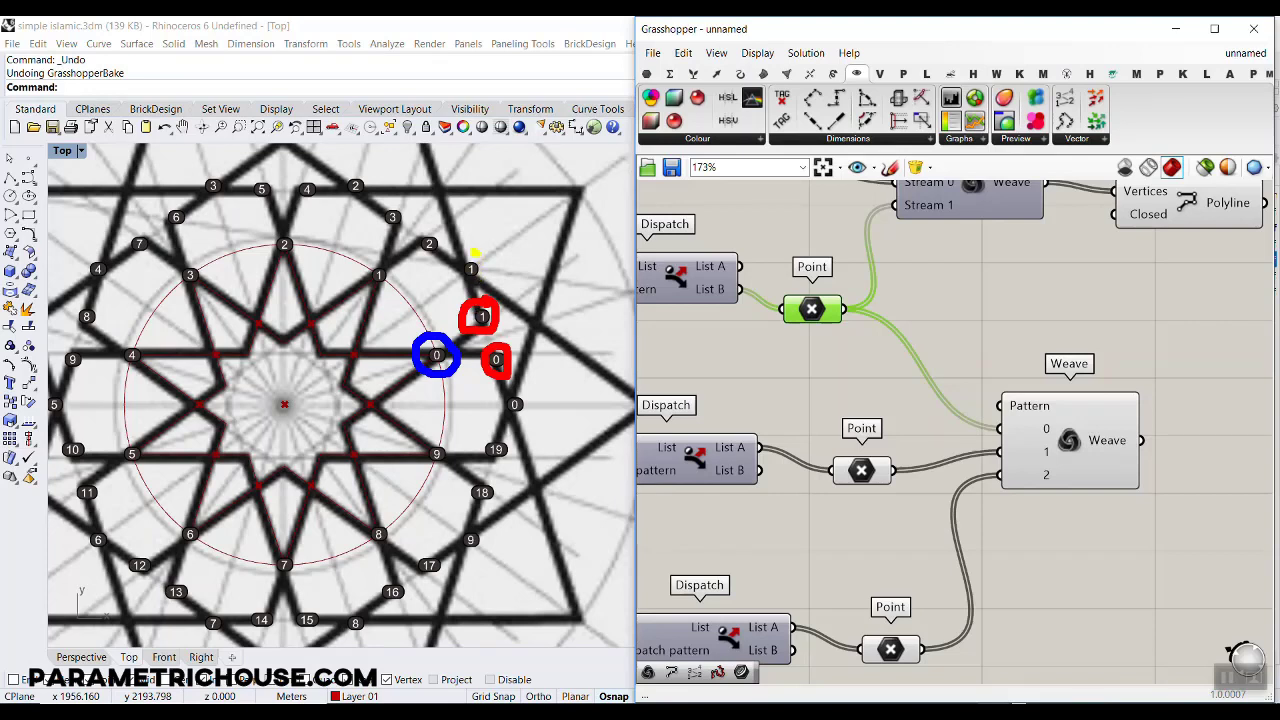
{"action": "left_click_drag", "start_coordinate": [476, 253], "coordinate": [481, 289]}
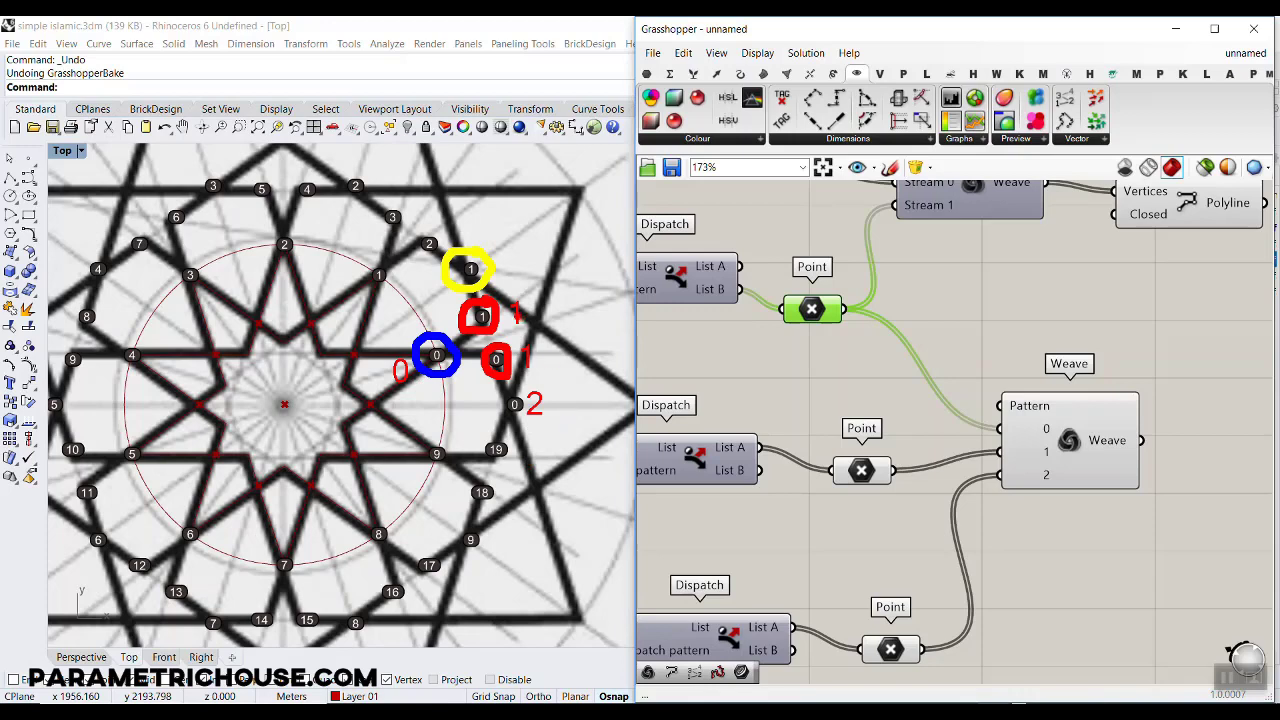
Step: Set the new Weave's Pattern to the integers 2, 1, 0, 1
{"action": "left_click", "coordinate": [835, 559]}
{"action": "right_click", "coordinate": [1030, 408]}
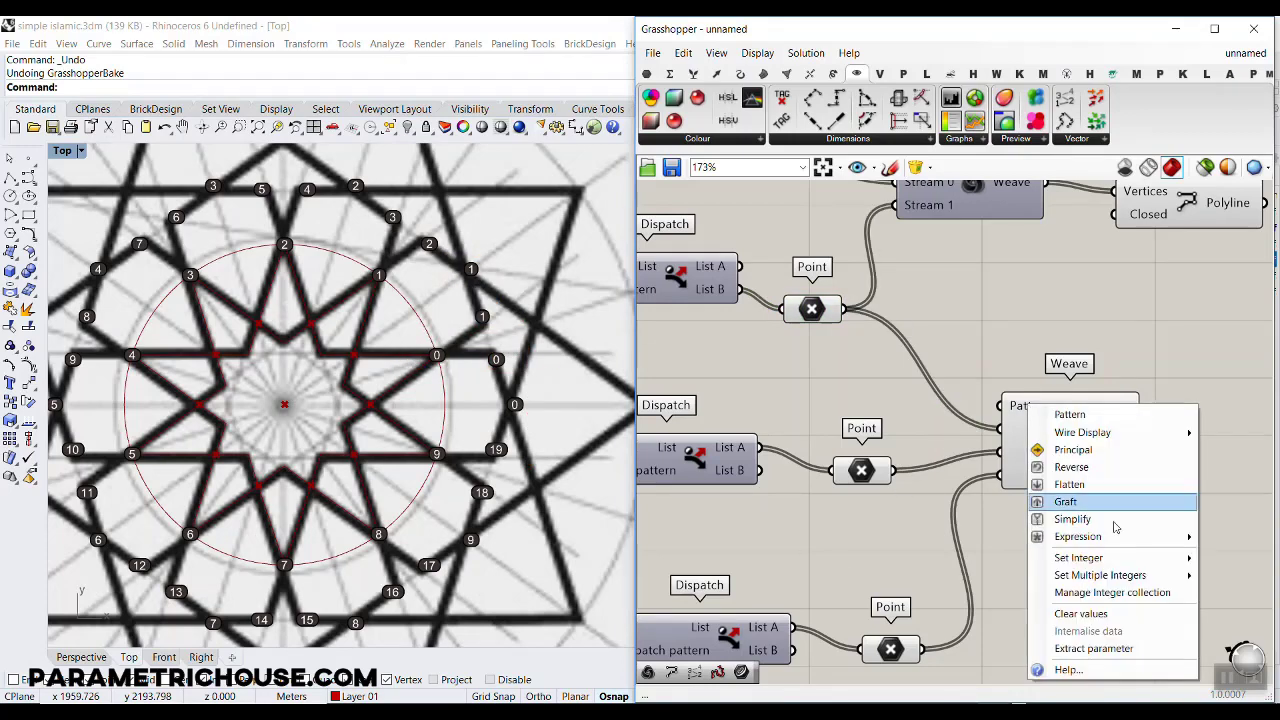
{"action": "mouse_move", "coordinate": [1100, 576]}
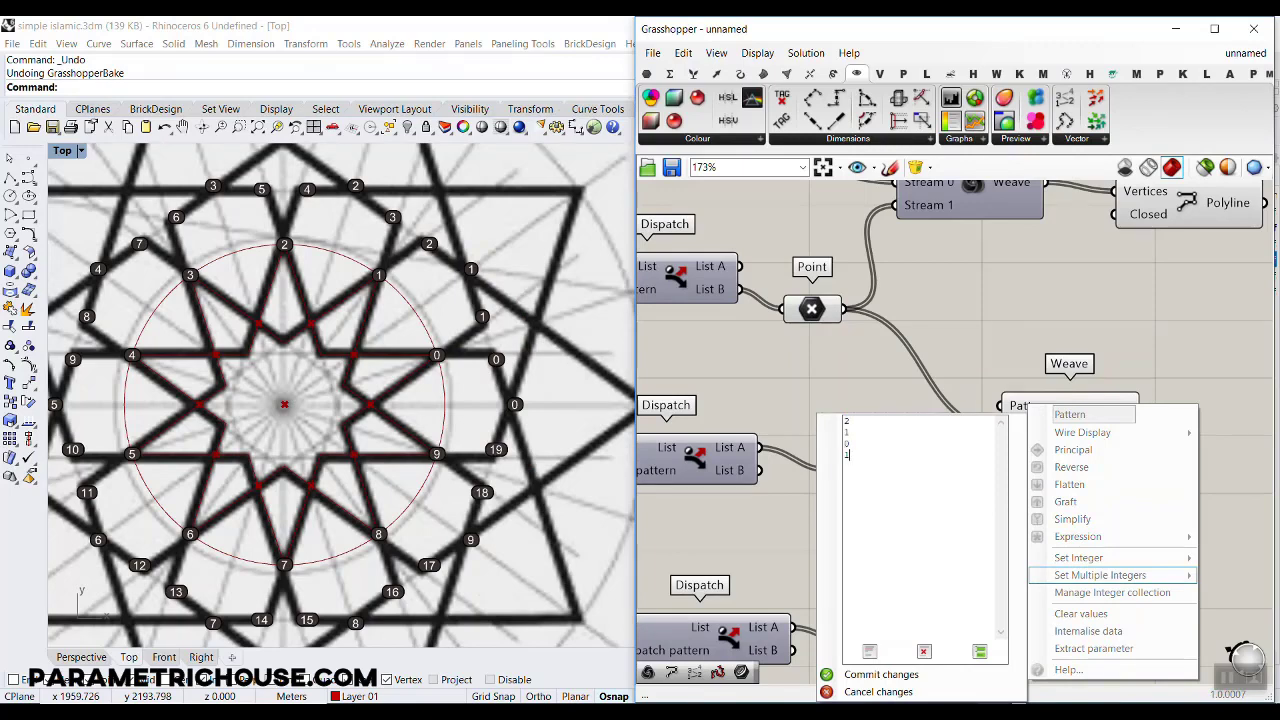
{"action": "left_click", "coordinate": [903, 675]}
Step: Add a PolyLine component next to the three-stream Weave and feed the woven points into its Vertices
{"action": "right_click_drag", "start_coordinate": [961, 472], "coordinate": [689, 478]}
{"action": "left_click", "coordinate": [740, 74]}
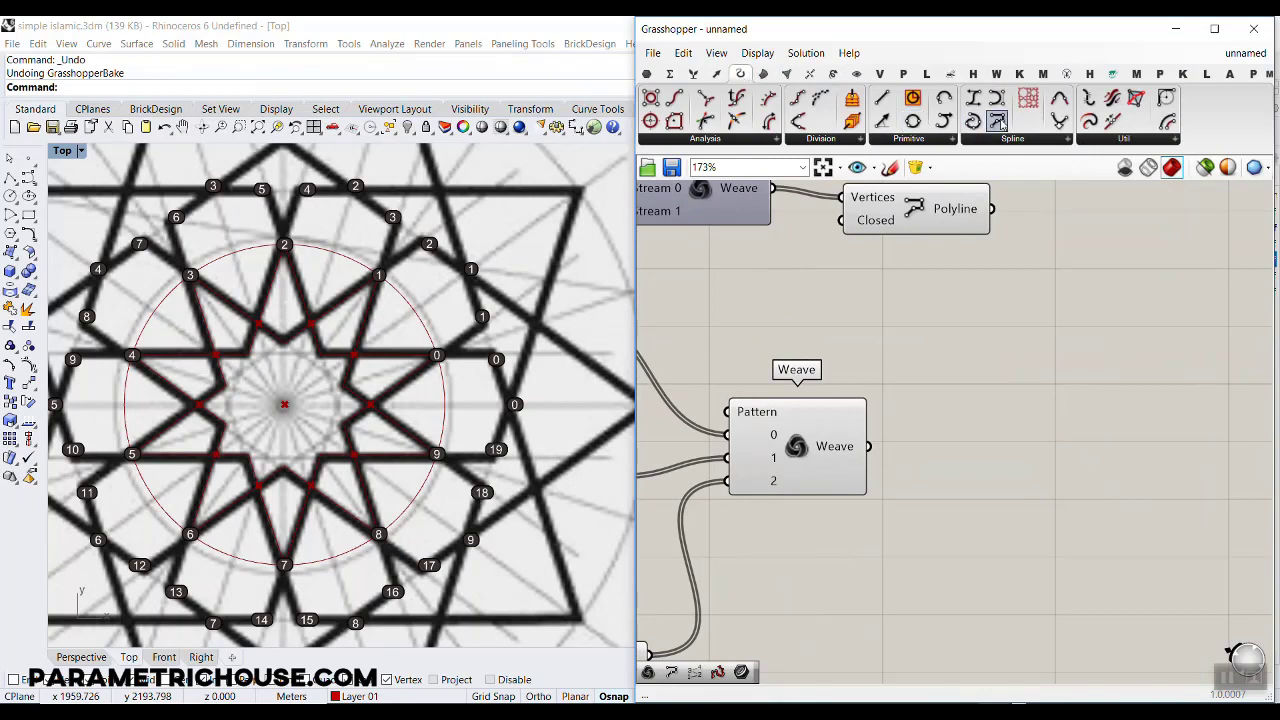
{"action": "left_click_drag", "start_coordinate": [997, 120], "coordinate": [995, 412]}
{"action": "left_click_drag", "start_coordinate": [868, 446], "coordinate": [1026, 484]}
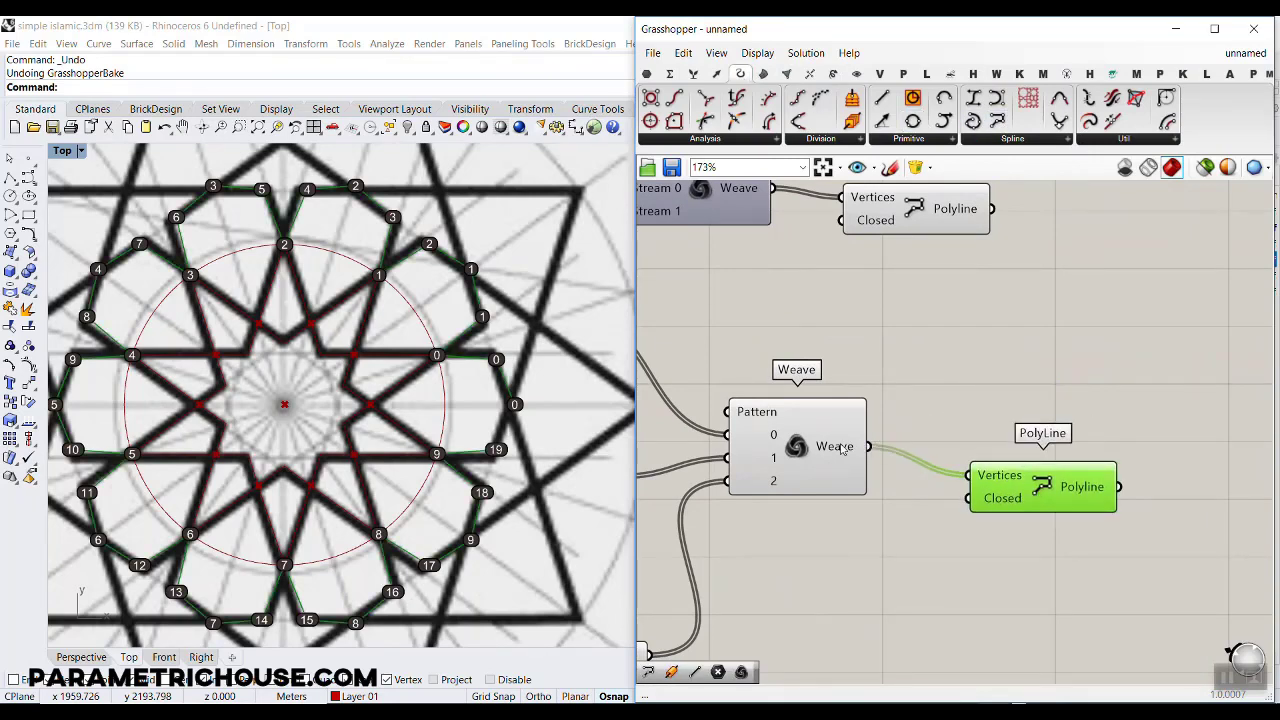
Step: Close the new zigzag polyline by setting its PolyLine component's Closed input to True
{"action": "scroll", "coordinate": [843, 444], "scroll_direction": "down", "scroll_amount": 2}
{"action": "right_click_drag", "start_coordinate": [845, 444], "coordinate": [908, 444]}
{"action": "scroll", "coordinate": [558, 412], "scroll_direction": "down", "scroll_amount": 2}
{"action": "right_click_drag", "start_coordinate": [612, 414], "coordinate": [507, 440]}
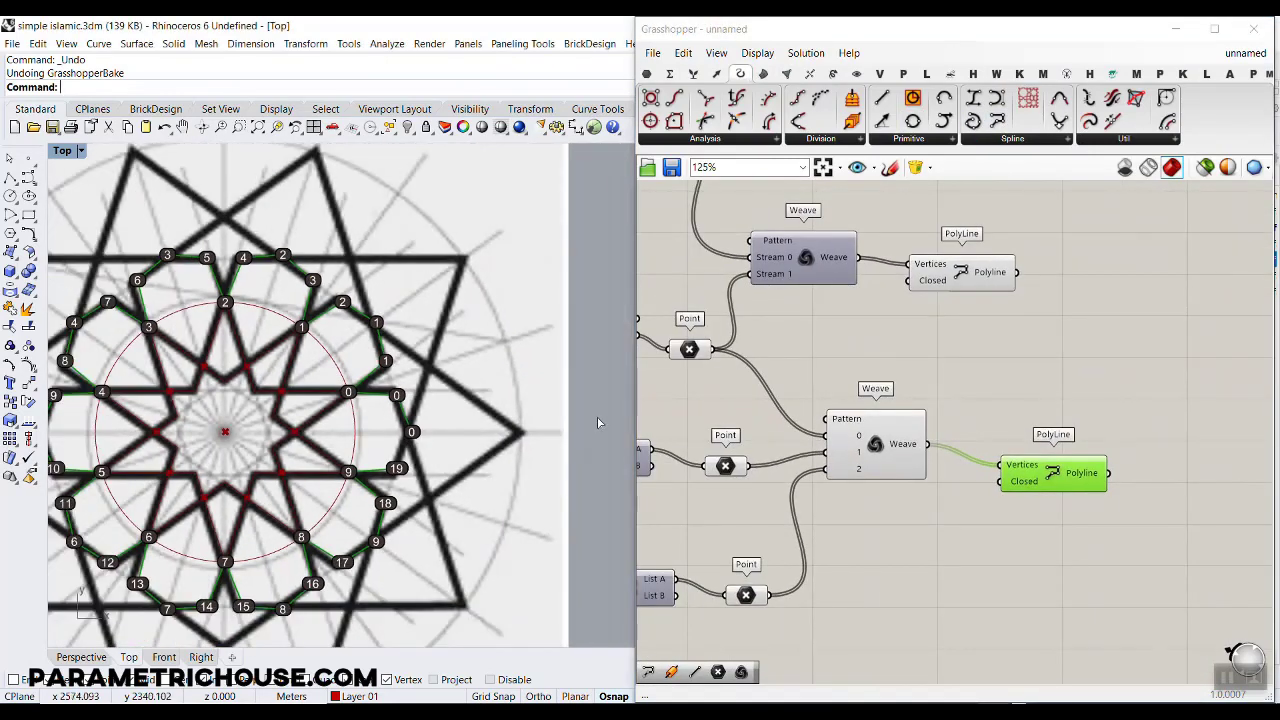
{"action": "scroll", "coordinate": [371, 406], "scroll_direction": "down", "scroll_amount": 6}
{"action": "scroll", "coordinate": [364, 385], "scroll_direction": "up", "scroll_amount": 4}
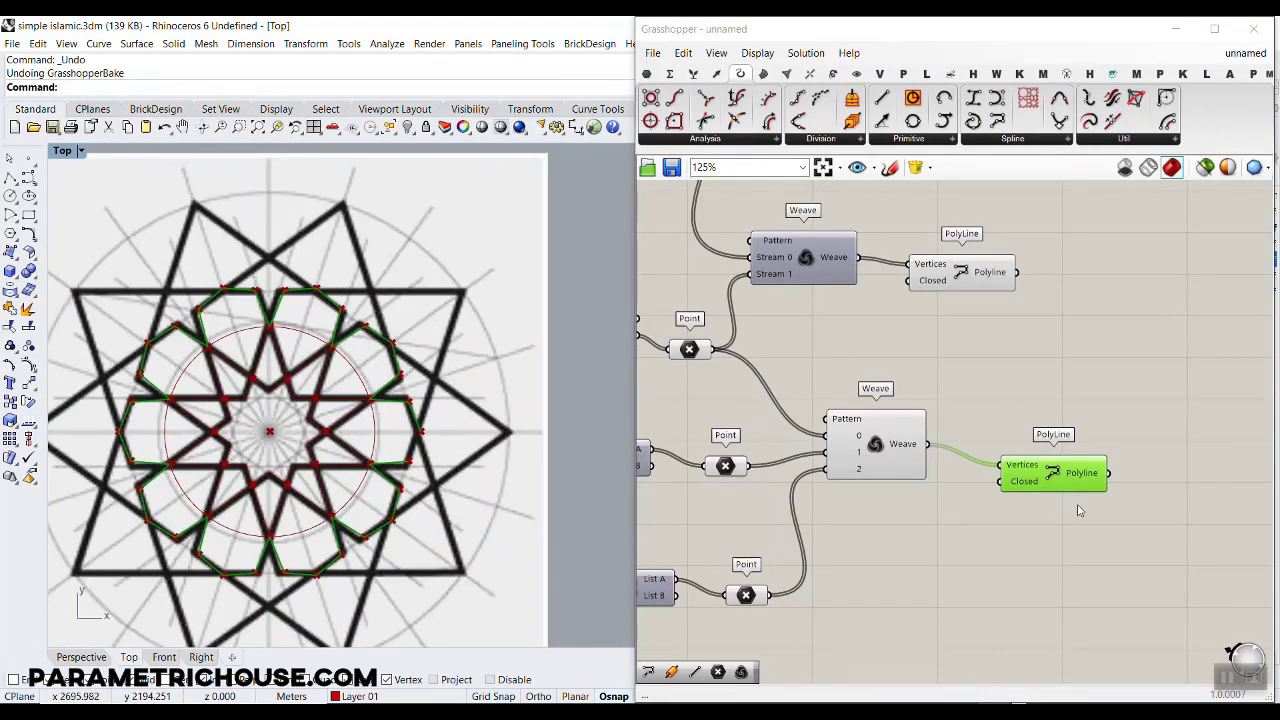
{"action": "scroll", "coordinate": [1078, 510], "scroll_direction": "up", "scroll_amount": 4}
{"action": "right_click", "coordinate": [986, 468]}
{"action": "mouse_move", "coordinate": [1030, 582]}
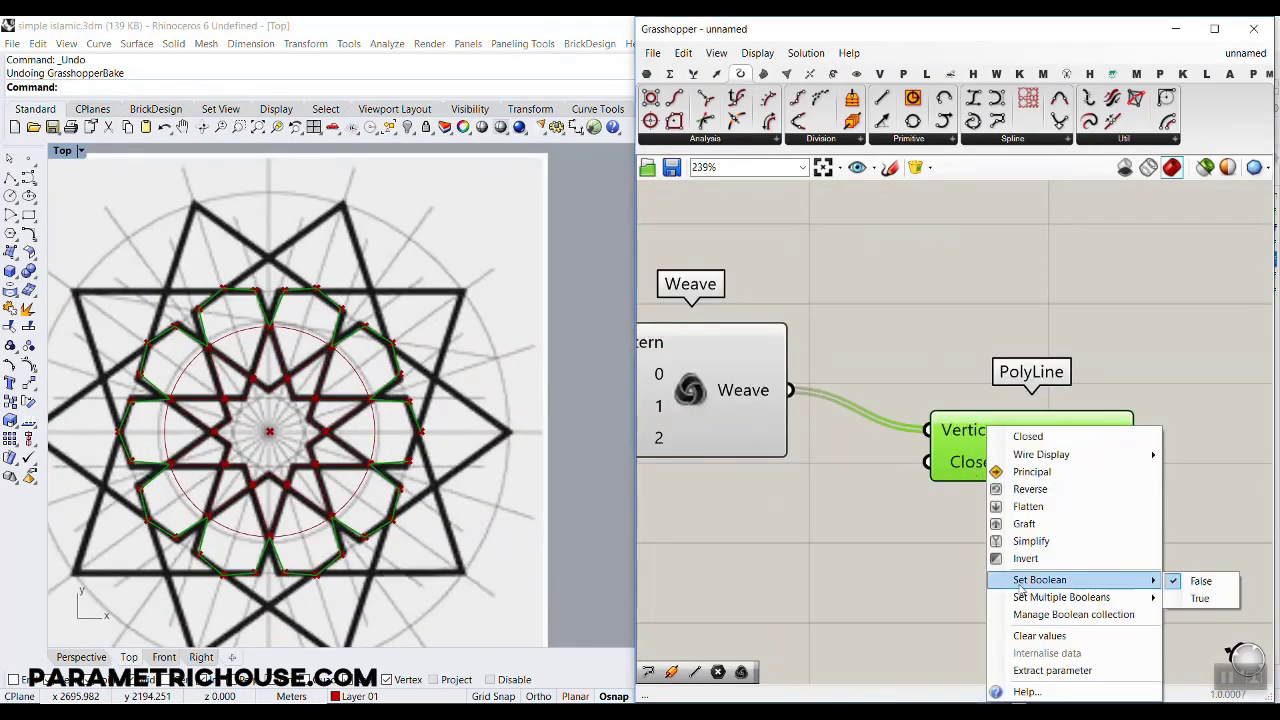
{"action": "left_click", "coordinate": [1200, 598]}
Step: Compare the closed outer polyline with the star's outline in the reference image and review the component chain behind it
{"action": "scroll", "coordinate": [355, 398], "scroll_direction": "up", "scroll_amount": 3}
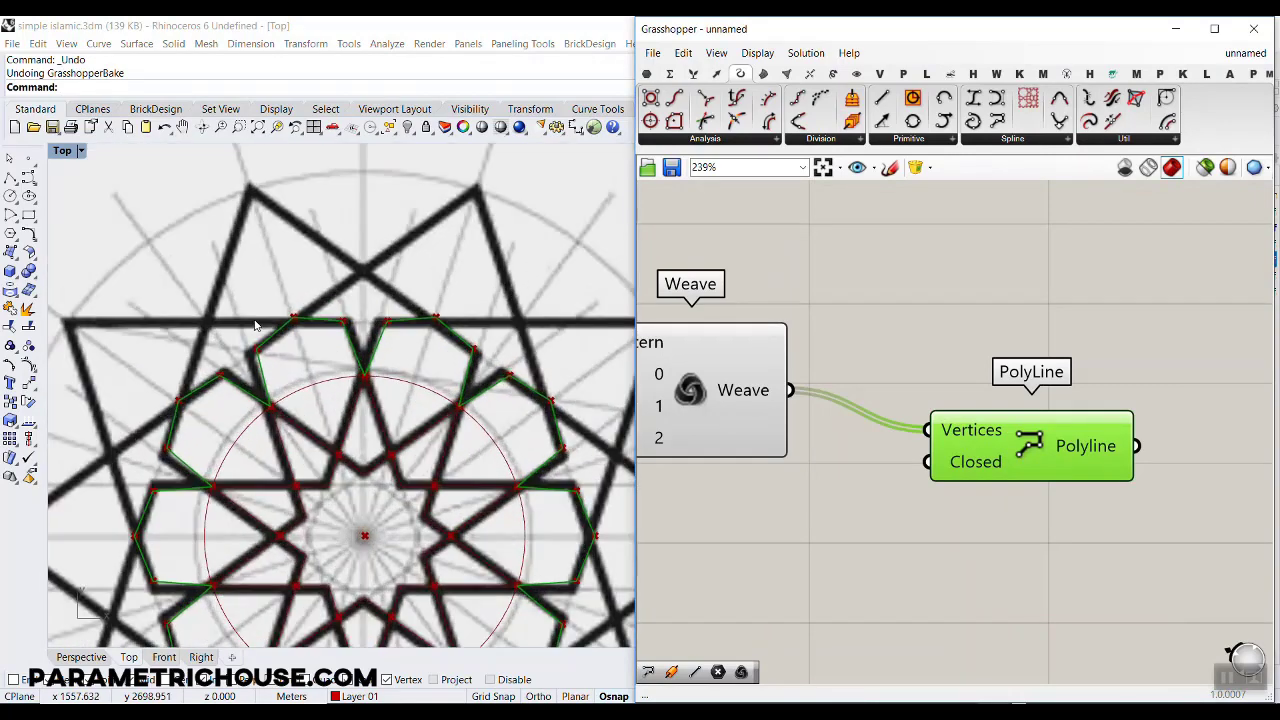
{"action": "scroll", "coordinate": [320, 390], "scroll_direction": "down", "scroll_amount": 1}
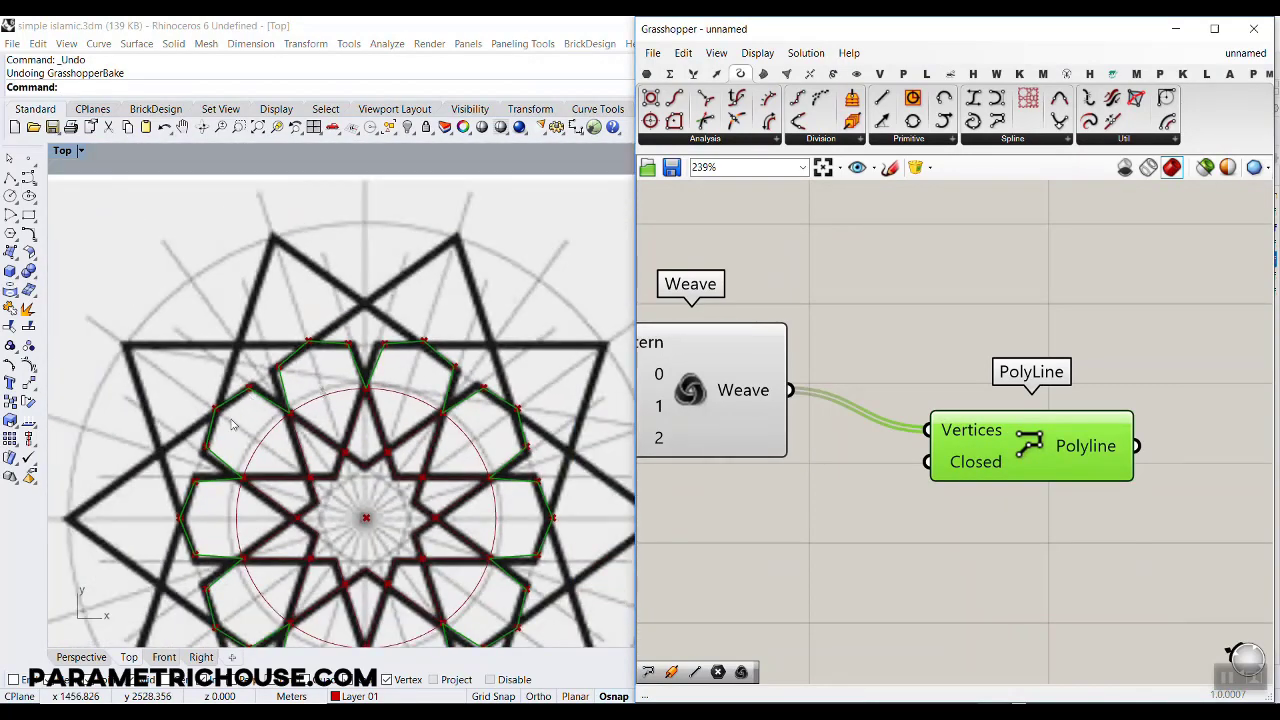
{"action": "scroll", "coordinate": [240, 420], "scroll_direction": "down", "scroll_amount": 2}
{"action": "scroll", "coordinate": [311, 403], "scroll_direction": "up", "scroll_amount": 4}
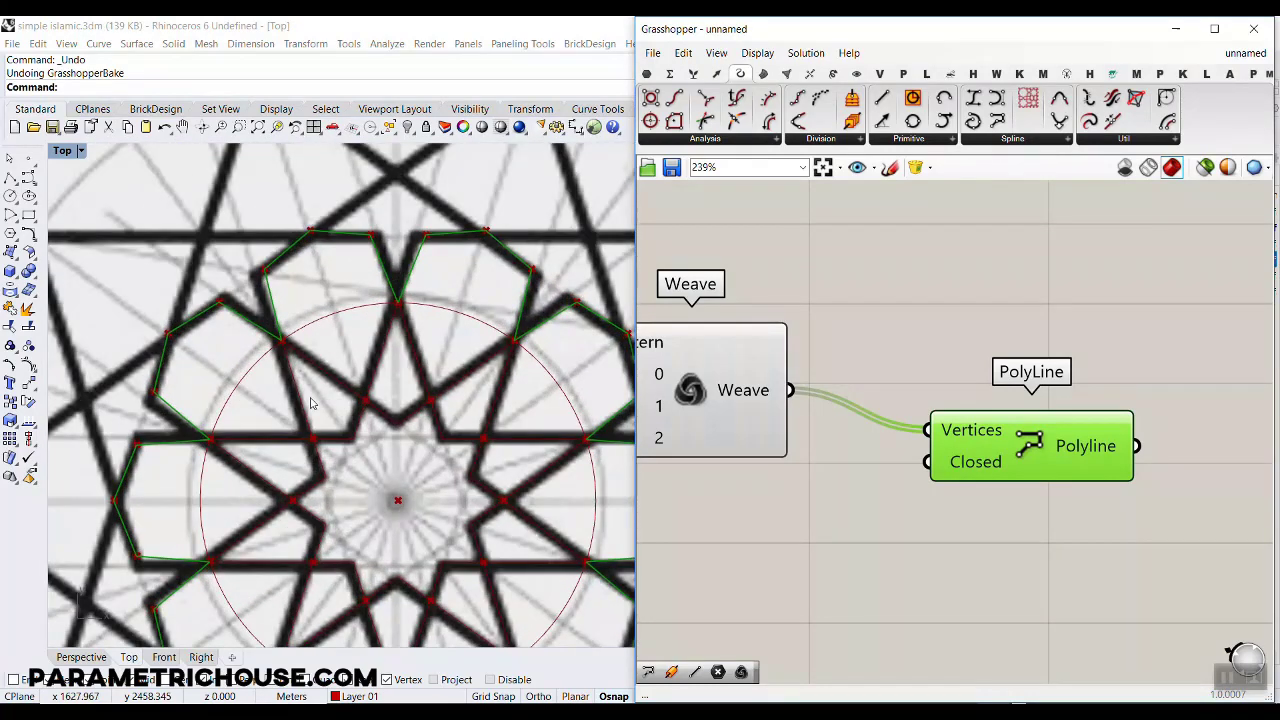
{"action": "scroll", "coordinate": [458, 430], "scroll_direction": "down", "scroll_amount": 3}
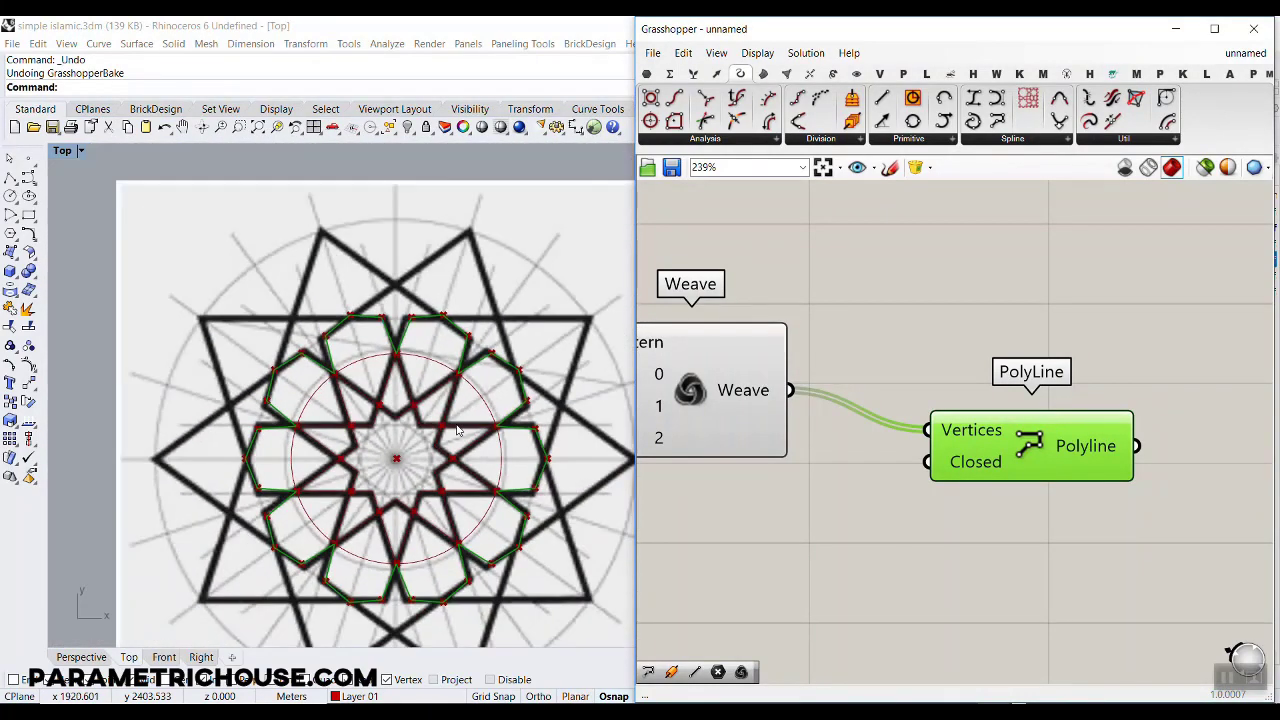
{"action": "scroll", "coordinate": [977, 516], "scroll_direction": "down", "scroll_amount": 7}
{"action": "scroll", "coordinate": [977, 516], "scroll_direction": "up", "scroll_amount": 3}
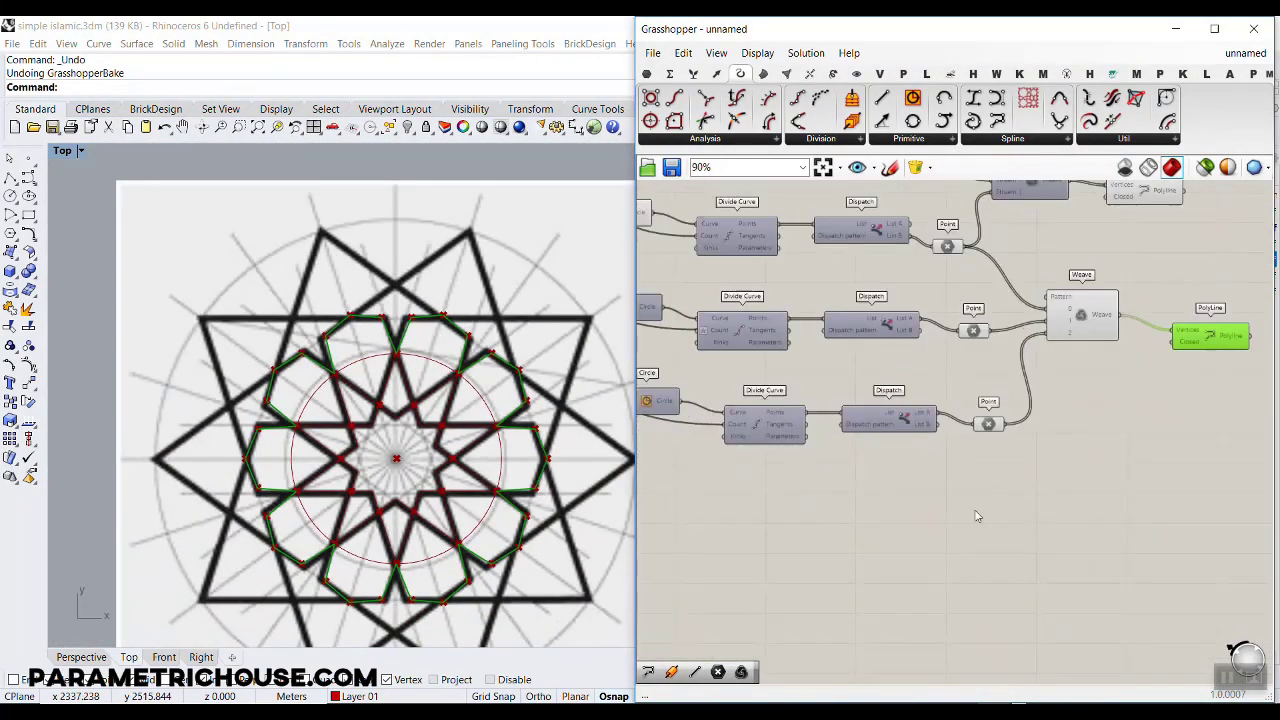
Step: Duplicate the lowest chain of radius slider, Circle, Divide Curve, Dispatch and Point directly below the original
{"action": "right_click_drag", "start_coordinate": [977, 516], "coordinate": [1088, 502]}
{"action": "left_click_drag", "start_coordinate": [1130, 482], "coordinate": [648, 352]}
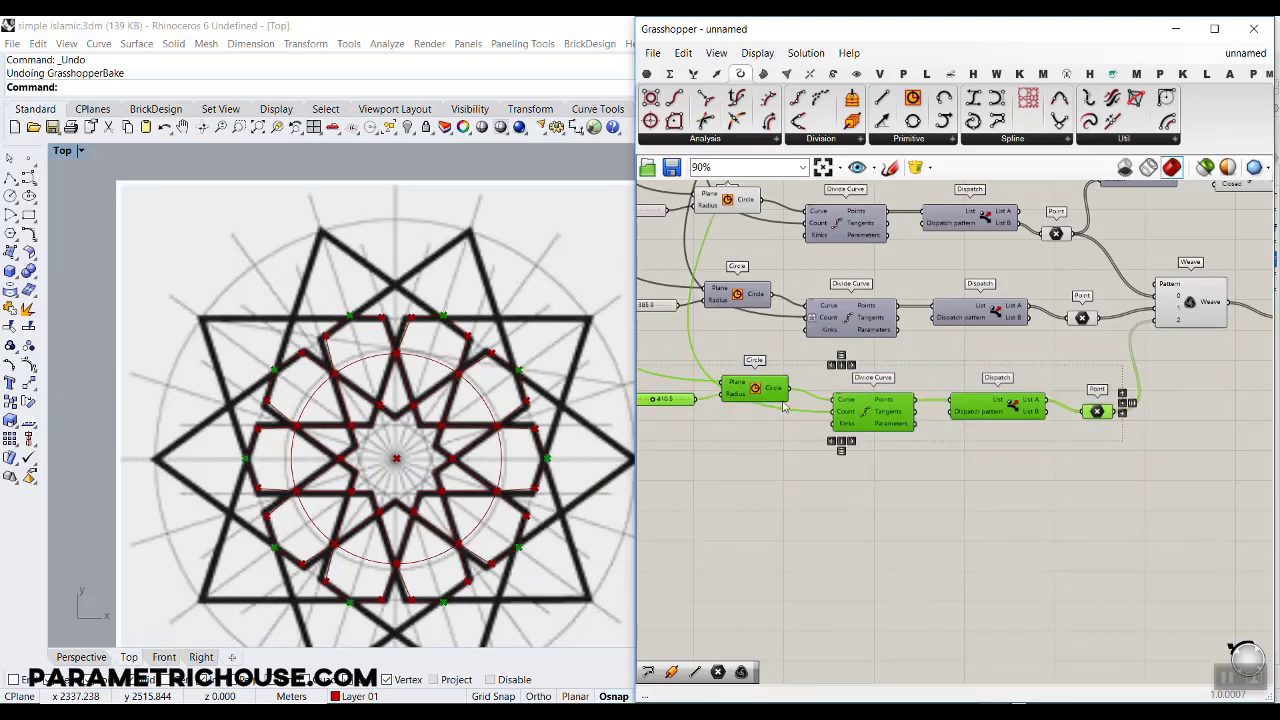
{"action": "left_click_drag", "start_coordinate": [785, 405], "coordinate": [785, 510]}
Step: Turn on the duplicated Circle's preview and set its radius slider to 478.4 to match the next star intersections
{"action": "scroll", "coordinate": [706, 476], "scroll_direction": "up", "scroll_amount": 5}
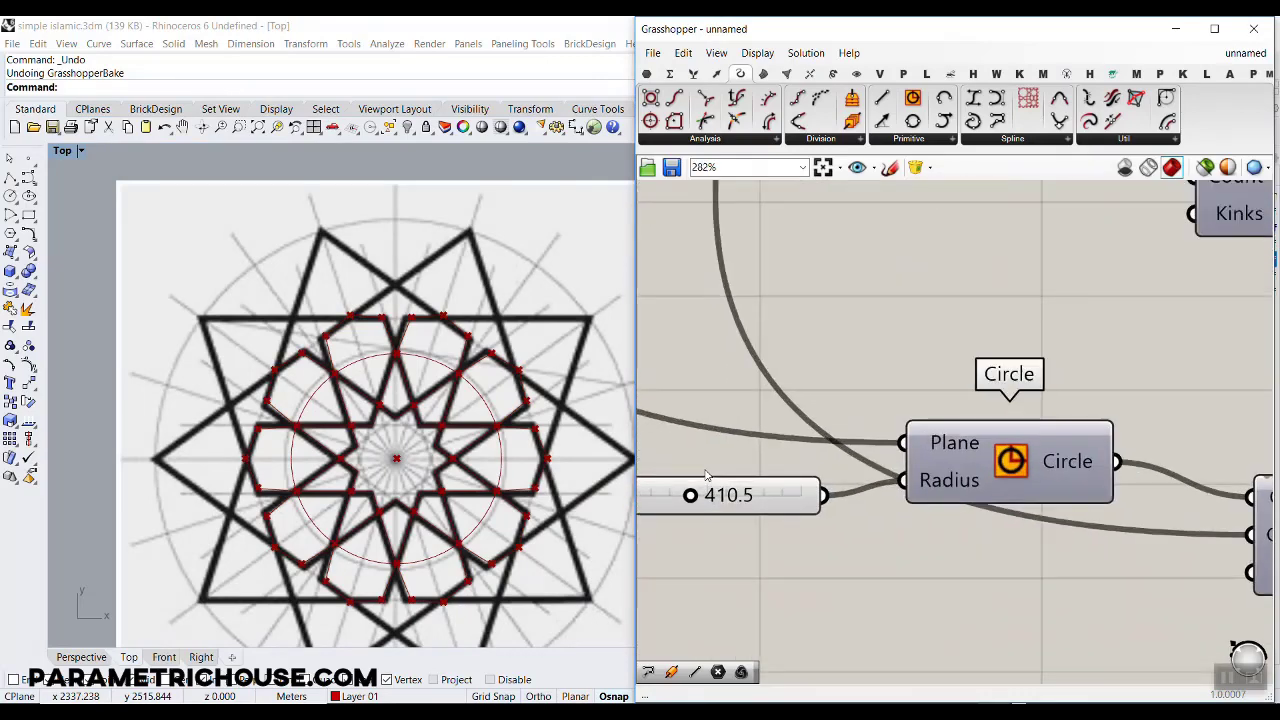
{"action": "scroll", "coordinate": [706, 476], "scroll_direction": "up", "scroll_amount": 1}
{"action": "left_click_drag", "start_coordinate": [688, 501], "coordinate": [700, 502]}
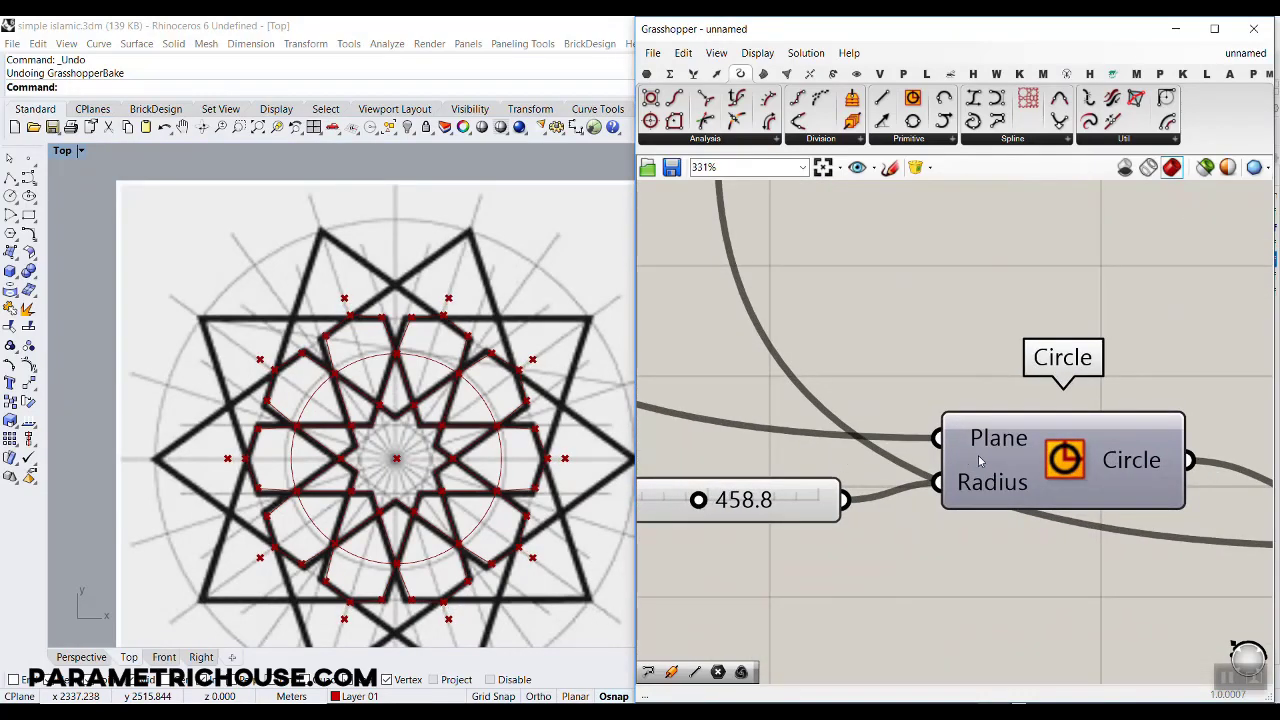
{"action": "right_click", "coordinate": [1063, 450]}
{"action": "left_click", "coordinate": [1100, 471]}
{"action": "scroll", "coordinate": [706, 497], "scroll_direction": "up", "scroll_amount": 2}
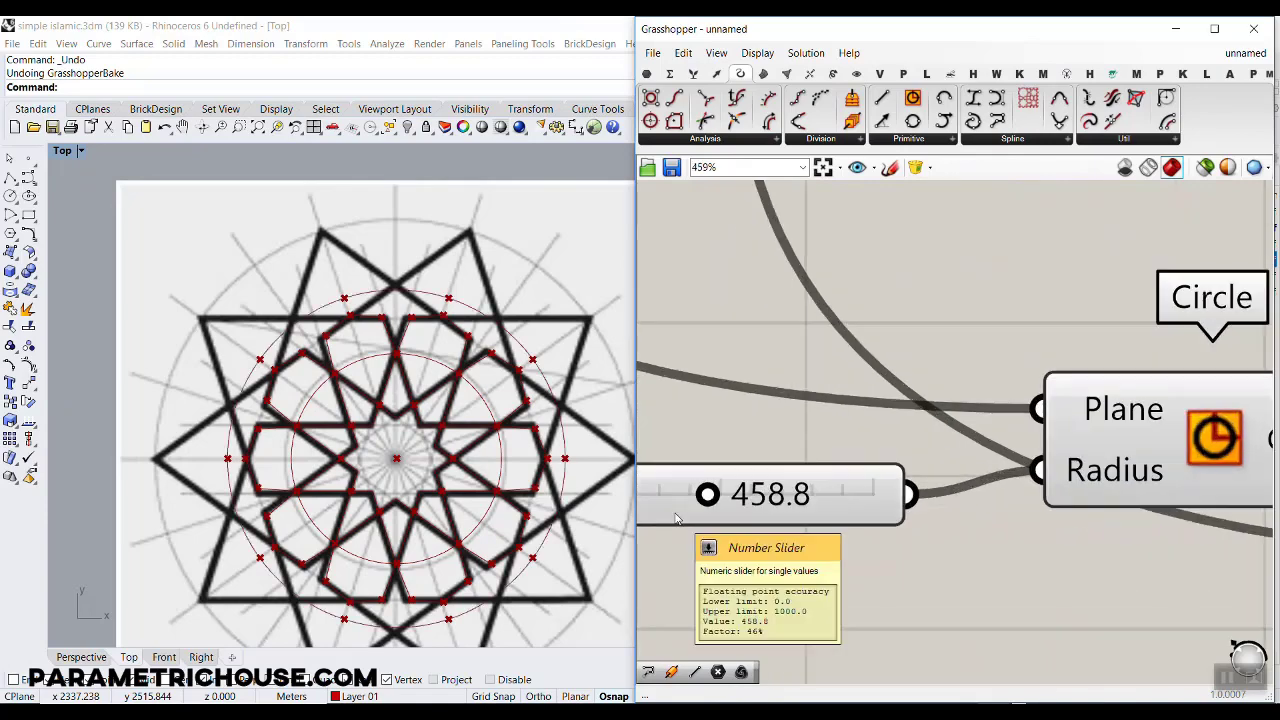
{"action": "left_click_drag", "start_coordinate": [716, 488], "coordinate": [722, 488]}
{"action": "scroll", "coordinate": [660, 390], "scroll_direction": "down", "scroll_amount": 5}
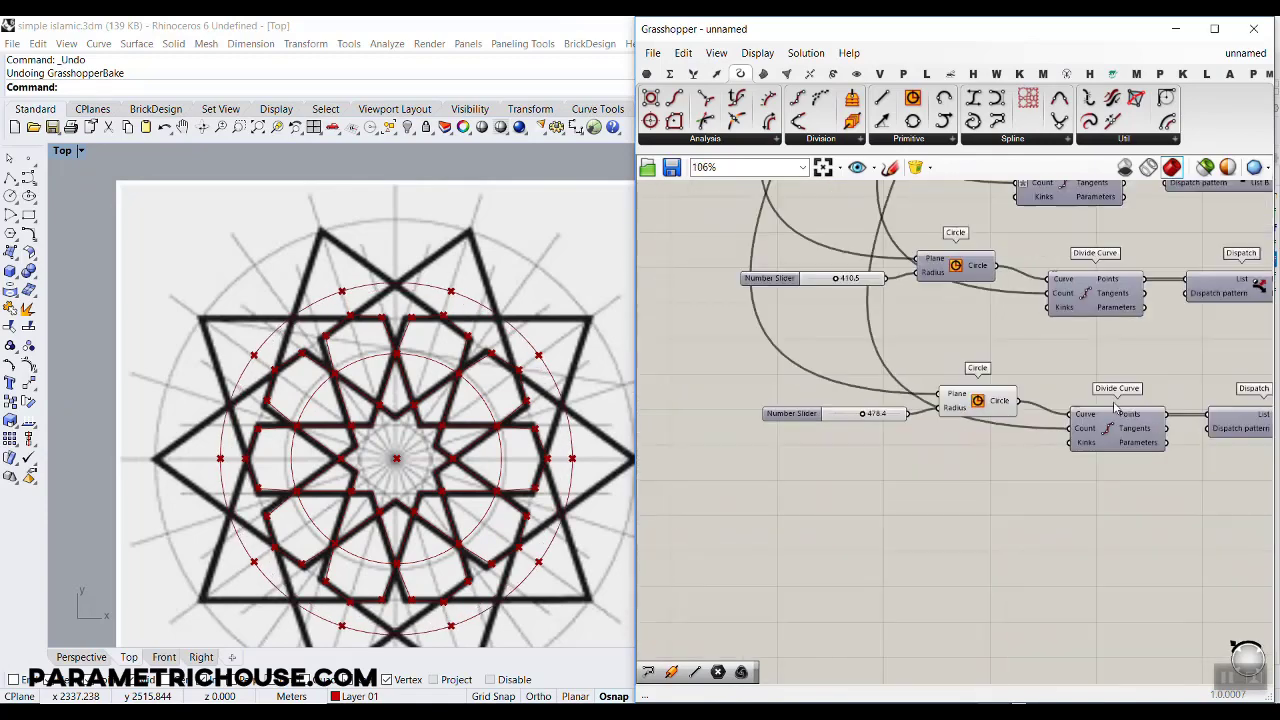
Step: Feed the duplicated Point from Dispatch List B and compare its points with those of the ring above
{"action": "scroll", "coordinate": [1130, 428], "scroll_direction": "up", "scroll_amount": 2}
{"action": "left_click", "coordinate": [1007, 407]}
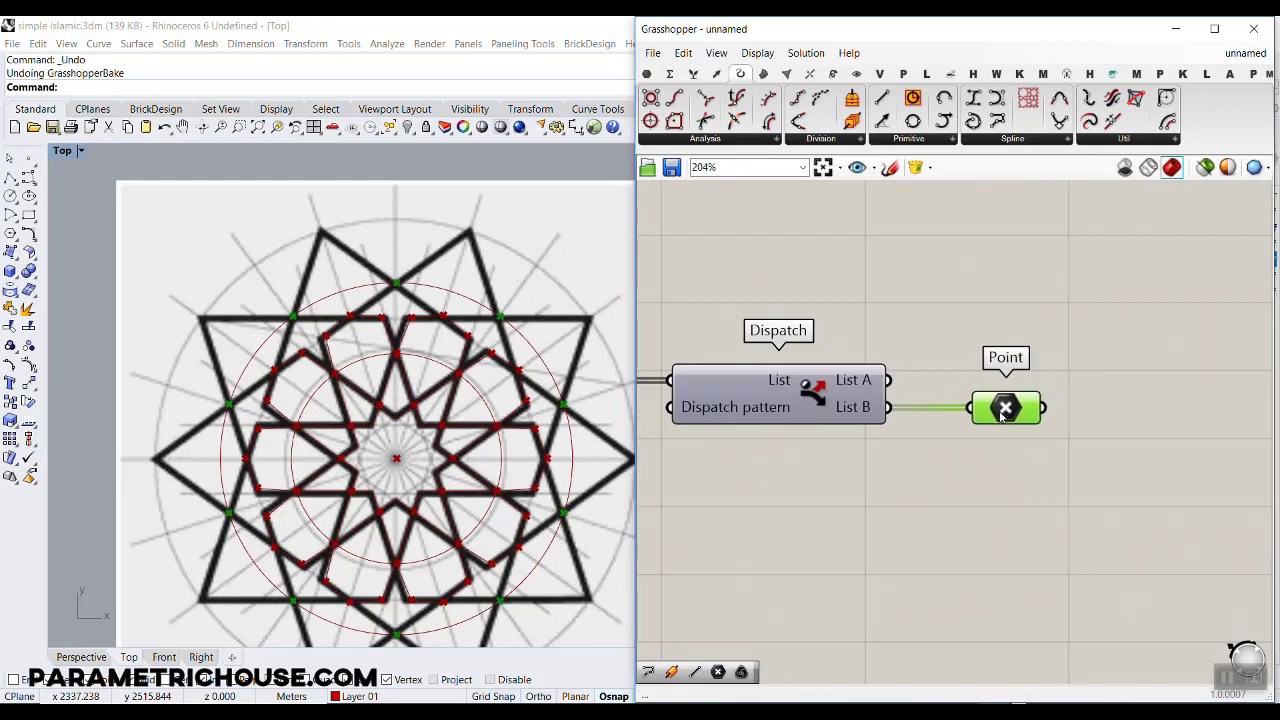
{"action": "scroll", "coordinate": [310, 330], "scroll_direction": "up", "scroll_amount": 3}
{"action": "scroll", "coordinate": [877, 372], "scroll_direction": "down", "scroll_amount": 2}
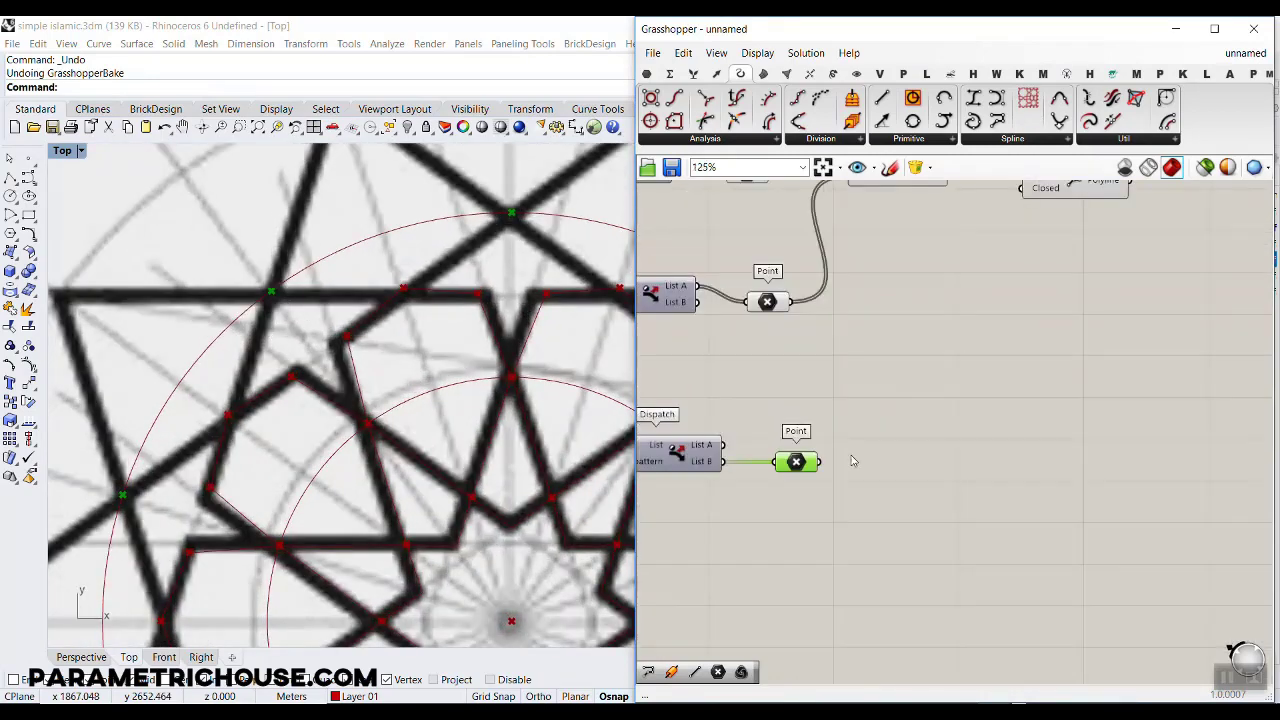
{"action": "left_click", "coordinate": [780, 325]}
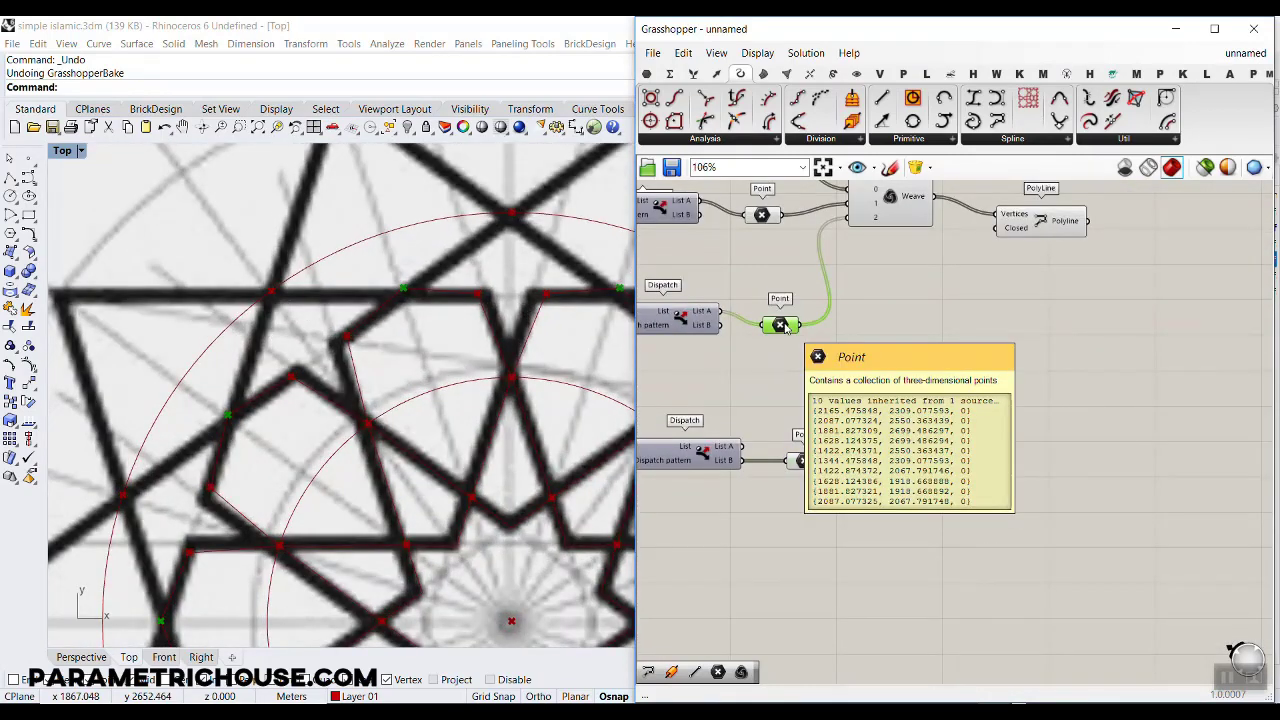
{"action": "left_click", "coordinate": [803, 463]}
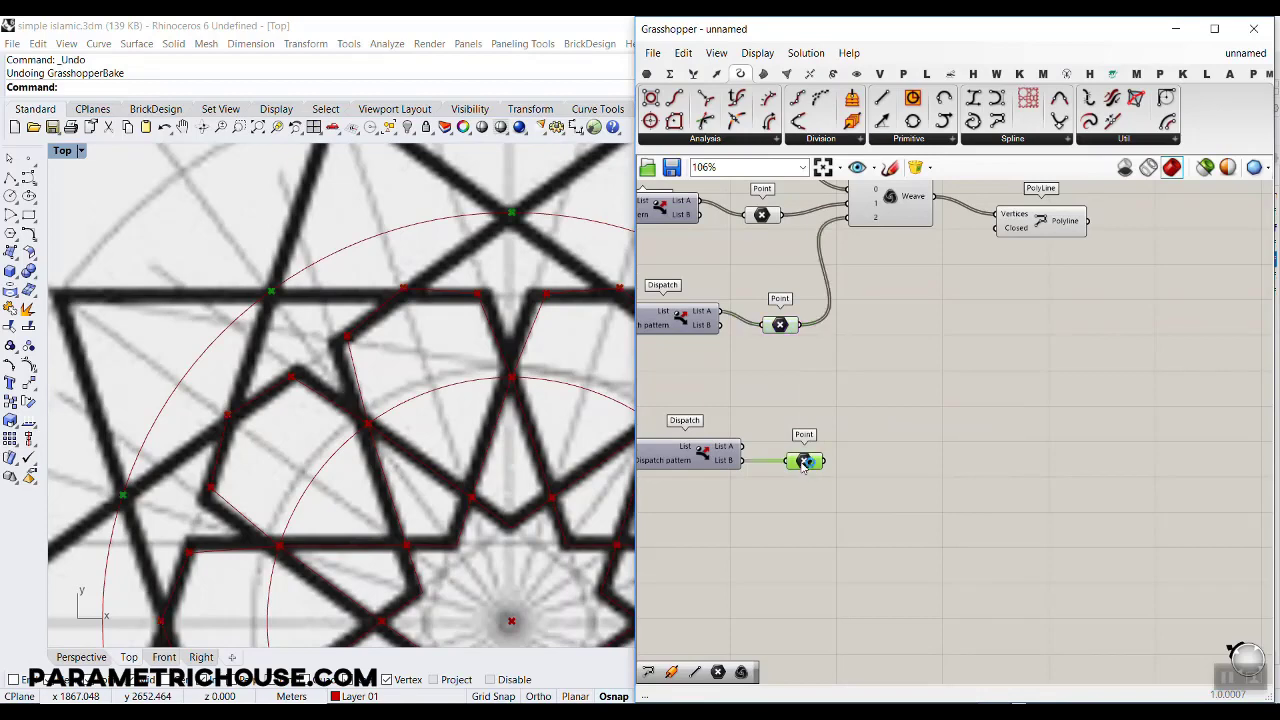
Step: Add a Weave component with the previous ring's points in Stream 0 and the new ring's points in Stream 1
{"action": "double_click", "coordinate": [971, 432]}
{"action": "type", "text": "we"}
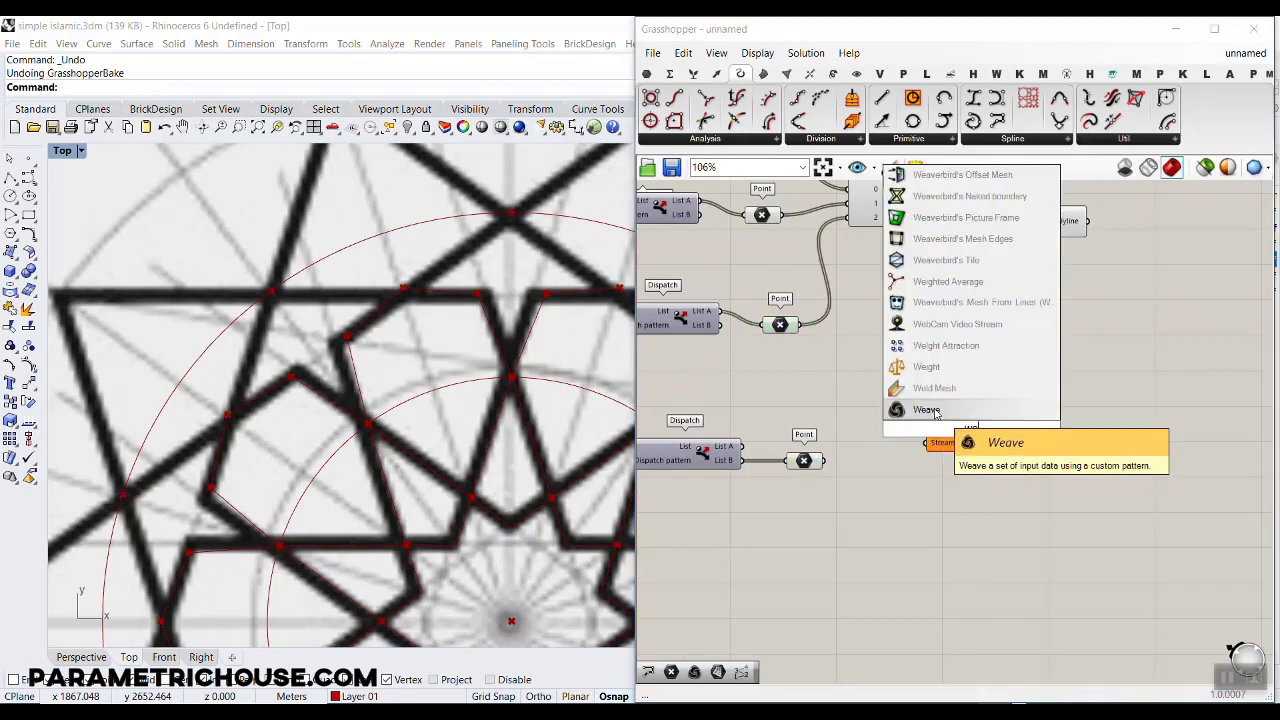
{"action": "left_click", "coordinate": [926, 409]}
{"action": "scroll", "coordinate": [851, 383], "scroll_direction": "up", "scroll_amount": 2}
{"action": "left_click_drag", "start_coordinate": [818, 291], "coordinate": [923, 447]}
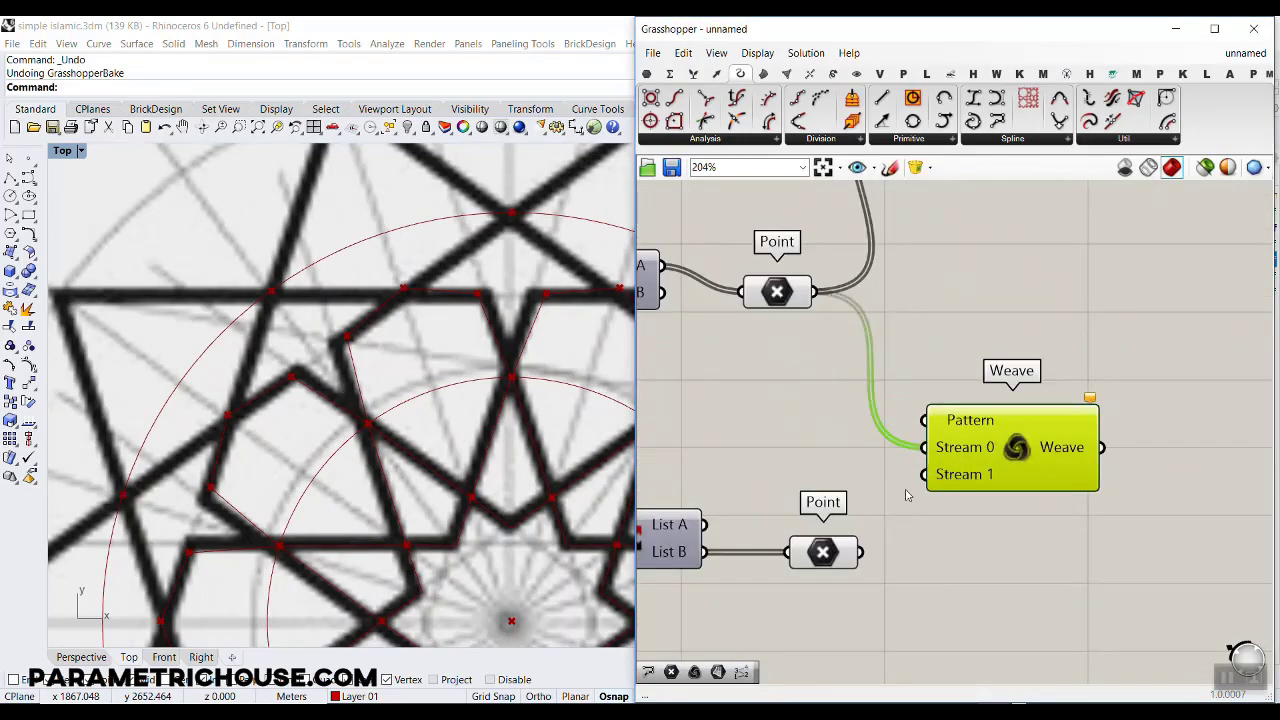
{"action": "left_click_drag", "start_coordinate": [862, 552], "coordinate": [922, 476]}
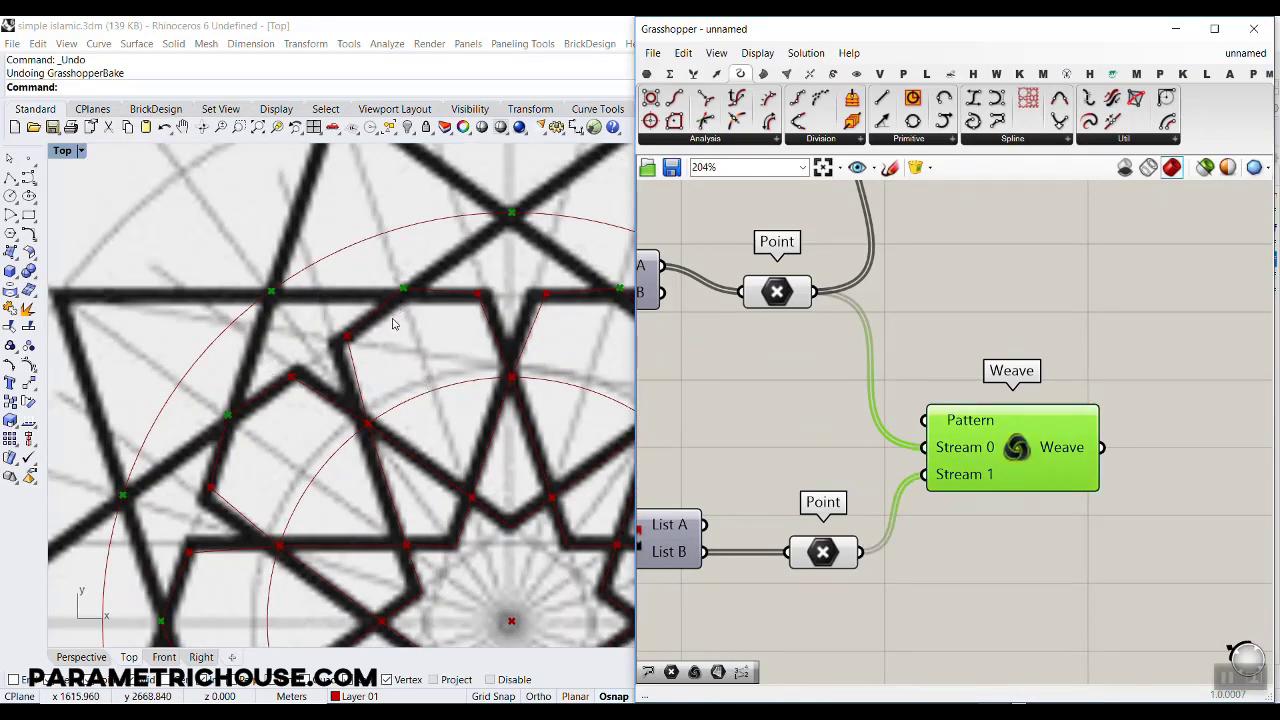
Step: Number the previous ring's points with a Point List component and bake the numbers over the reference image
{"action": "scroll", "coordinate": [392, 317], "scroll_direction": "down", "scroll_amount": 4}
{"action": "right_click_drag", "start_coordinate": [1037, 367], "coordinate": [875, 366]}
{"action": "left_click", "coordinate": [861, 74]}
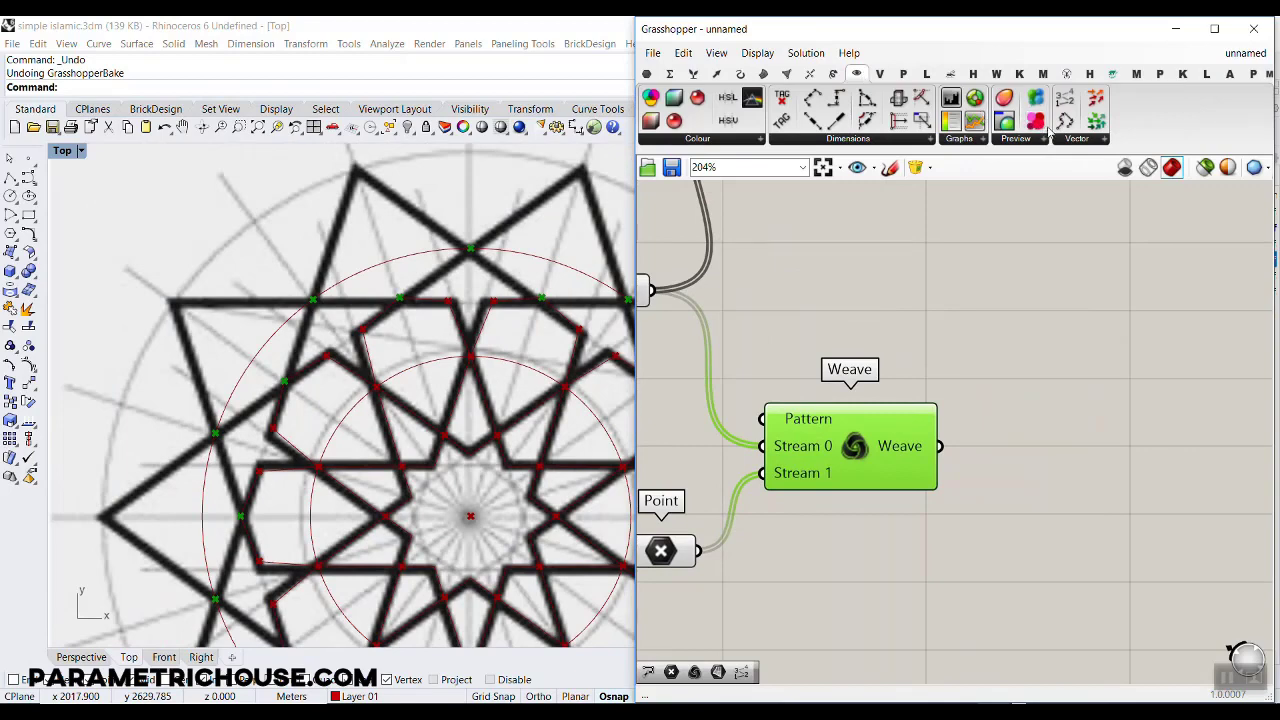
{"action": "left_click_drag", "start_coordinate": [1064, 98], "coordinate": [816, 336]}
{"action": "left_click_drag", "start_coordinate": [650, 291], "coordinate": [768, 323]}
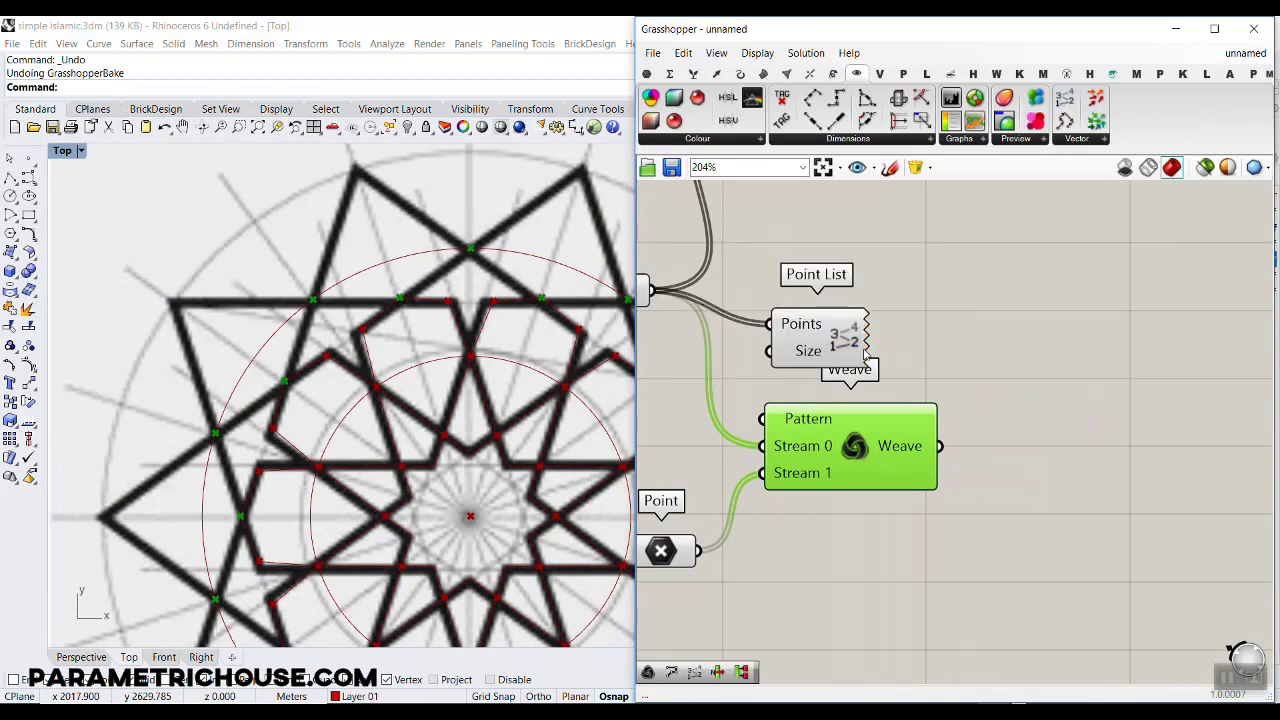
{"action": "right_click_drag", "start_coordinate": [838, 336], "coordinate": [834, 335]}
{"action": "right_click", "coordinate": [834, 336]}
{"action": "left_click", "coordinate": [864, 403]}
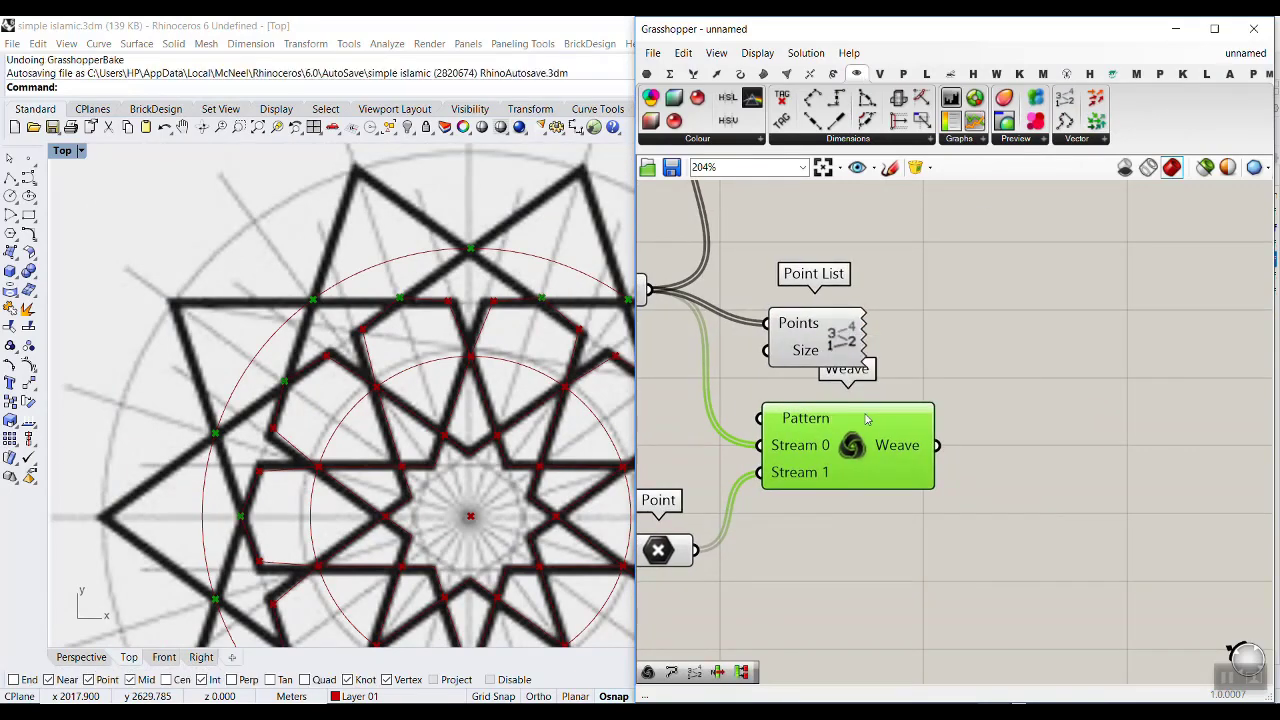
{"action": "left_click", "coordinate": [880, 580]}
{"action": "right_click_drag", "start_coordinate": [341, 329], "coordinate": [206, 299]}
{"action": "scroll", "coordinate": [207, 298], "scroll_direction": "down", "scroll_amount": 4}
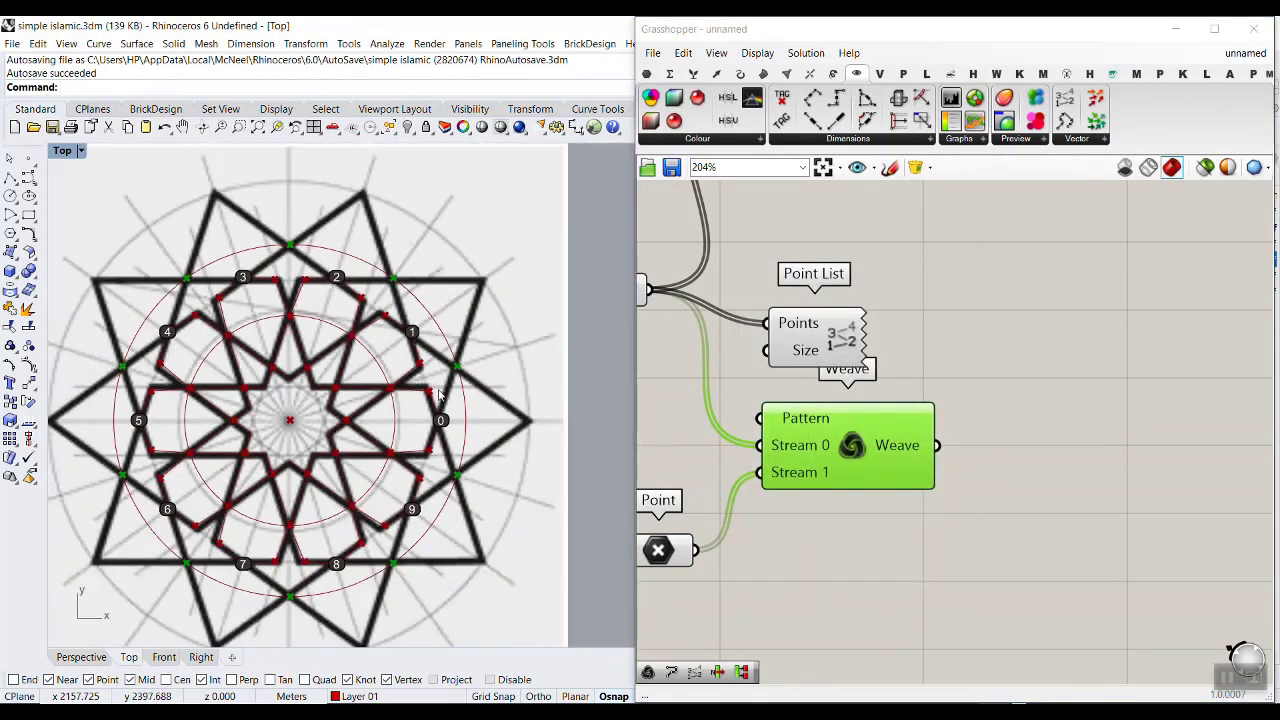
Step: Feed the new ring's points into the Point List, bake their numbers and compare both rings' numbering order
{"action": "left_click_drag", "start_coordinate": [782, 342], "coordinate": [776, 552]}
{"action": "left_click_drag", "start_coordinate": [690, 551], "coordinate": [762, 532]}
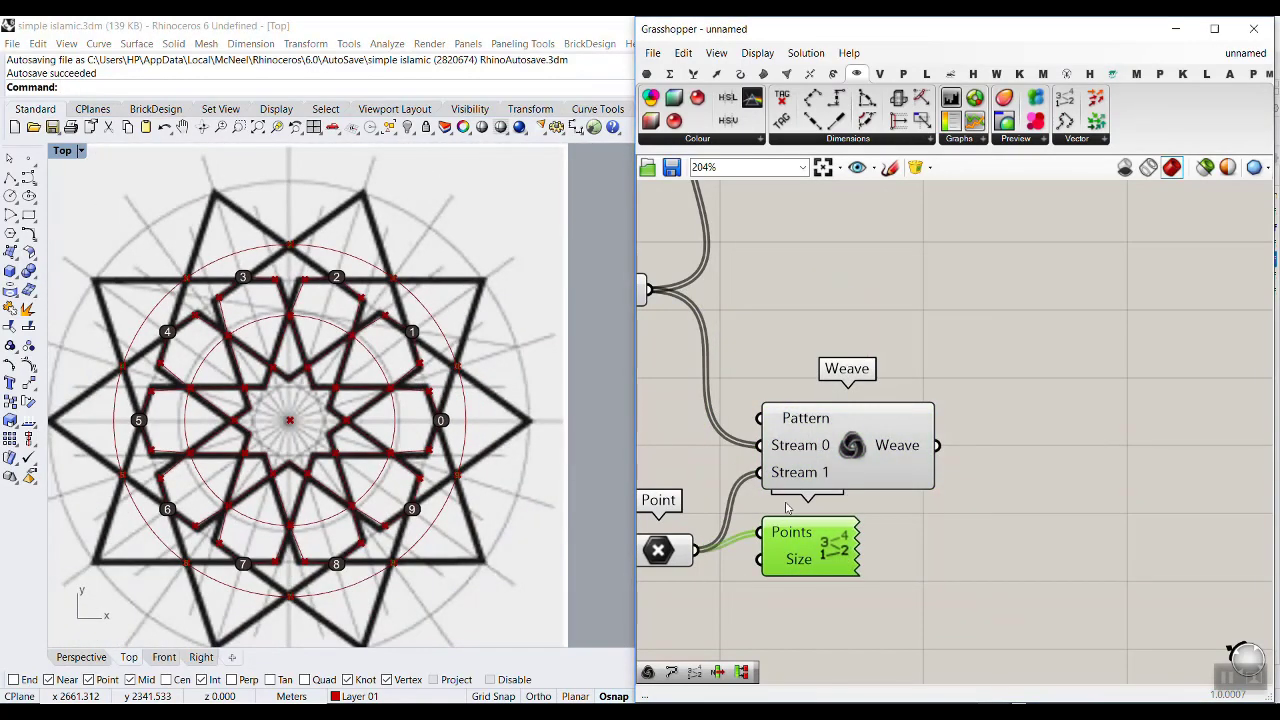
{"action": "right_click", "coordinate": [848, 558]}
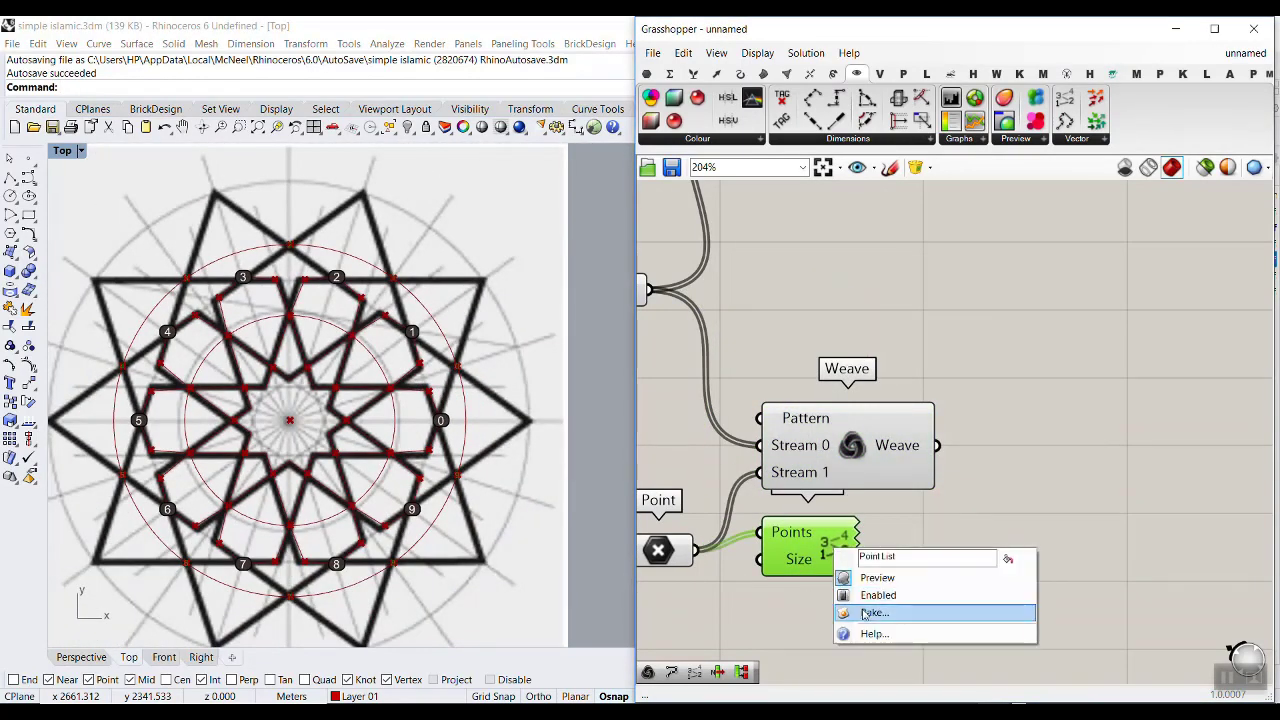
{"action": "left_click", "coordinate": [870, 612]}
{"action": "left_click", "coordinate": [896, 689]}
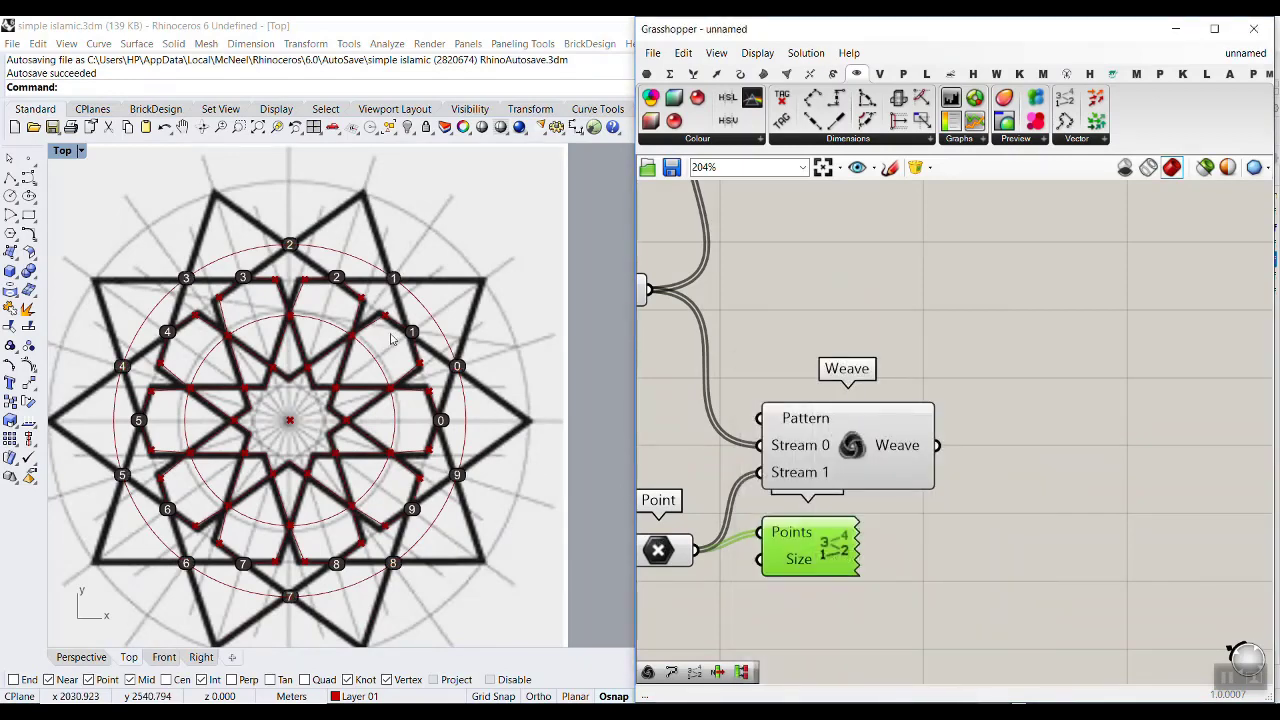
{"action": "scroll", "coordinate": [477, 467], "scroll_direction": "up", "scroll_amount": 4}
{"action": "scroll", "coordinate": [477, 467], "scroll_direction": "up", "scroll_amount": 2}
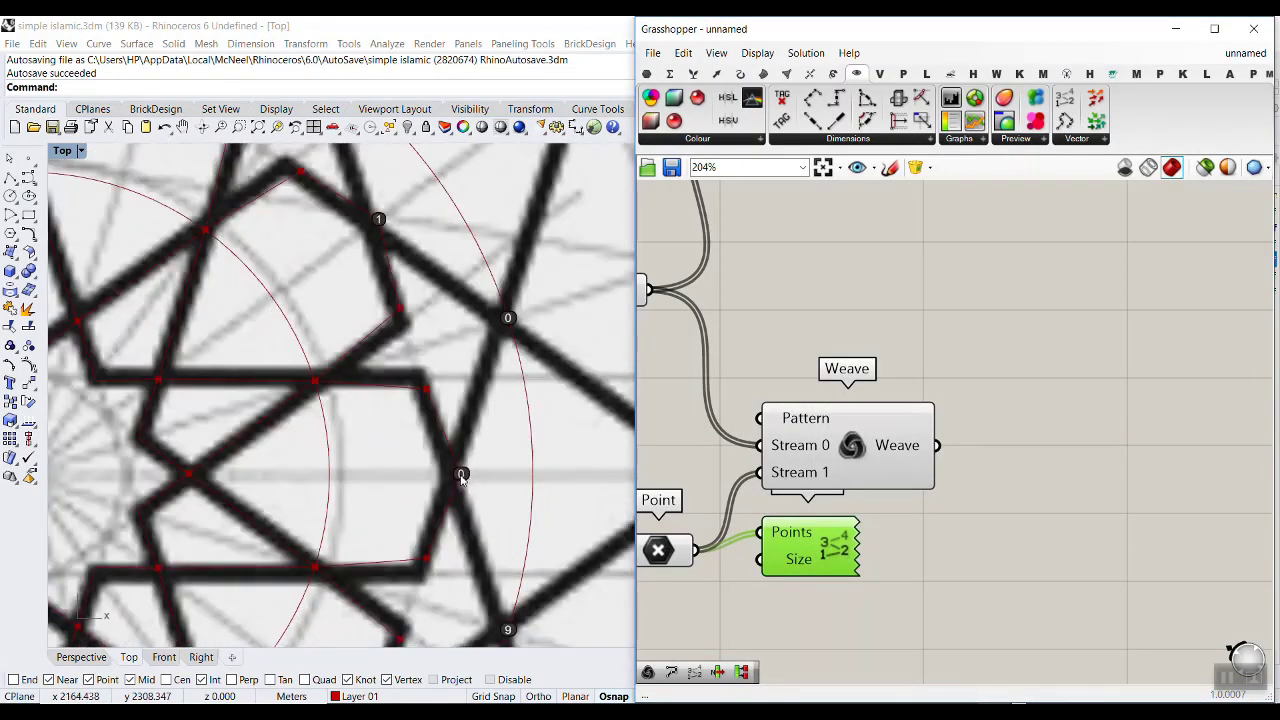
{"action": "right_click_drag", "start_coordinate": [422, 452], "coordinate": [391, 525]}
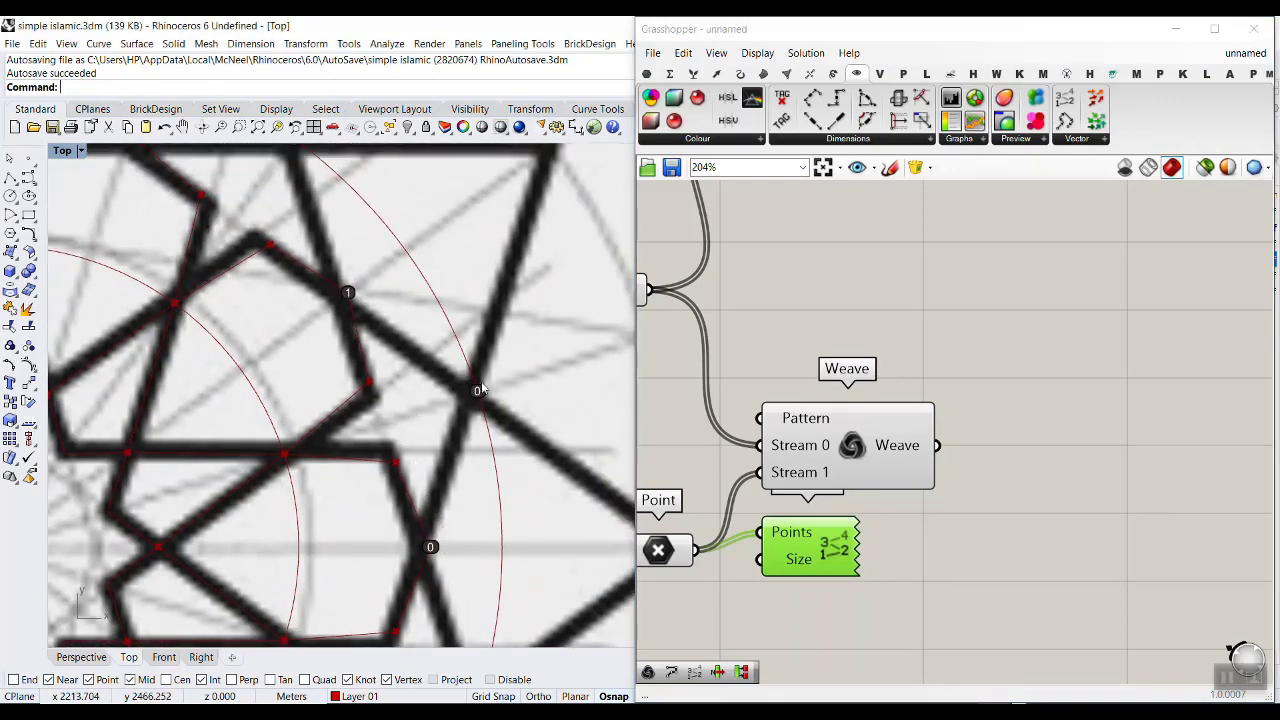
{"action": "right_click_drag", "start_coordinate": [355, 295], "coordinate": [355, 415]}
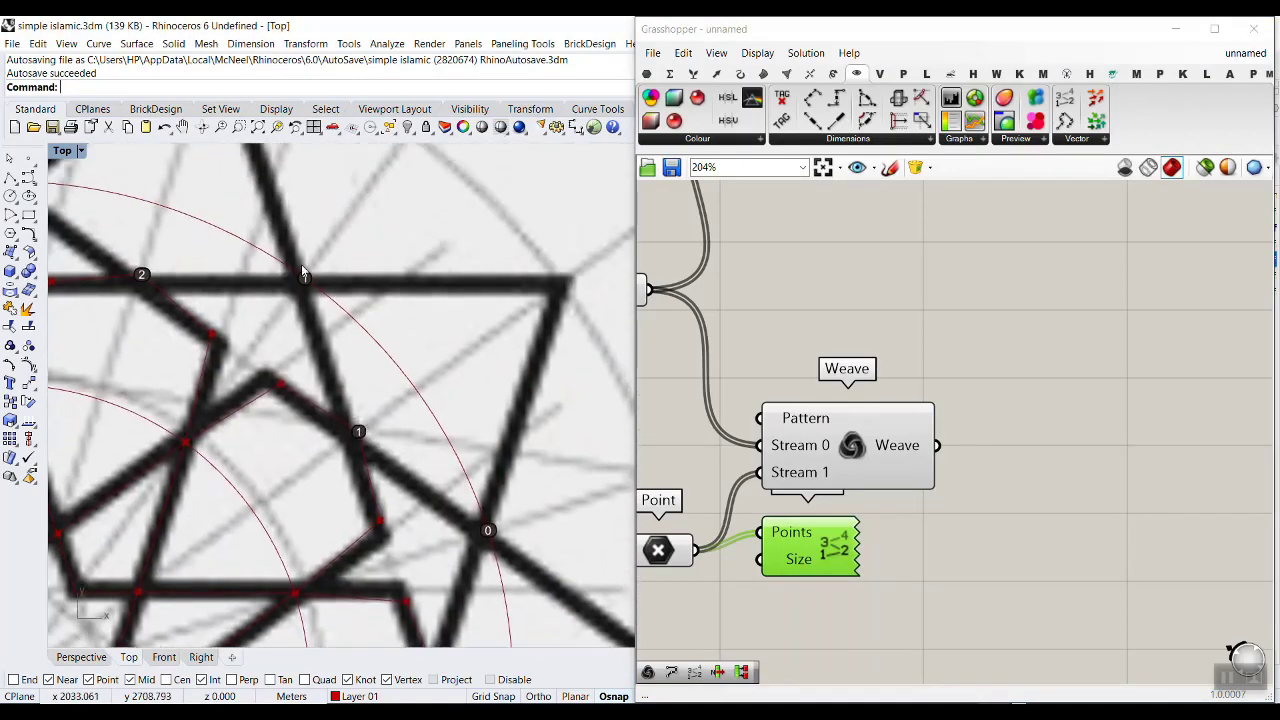
Step: Undo the baked point numbers and delete the Point List component
{"action": "scroll", "coordinate": [596, 386], "scroll_direction": "down", "scroll_amount": 5}
{"action": "key", "text": "ctrl+z"}
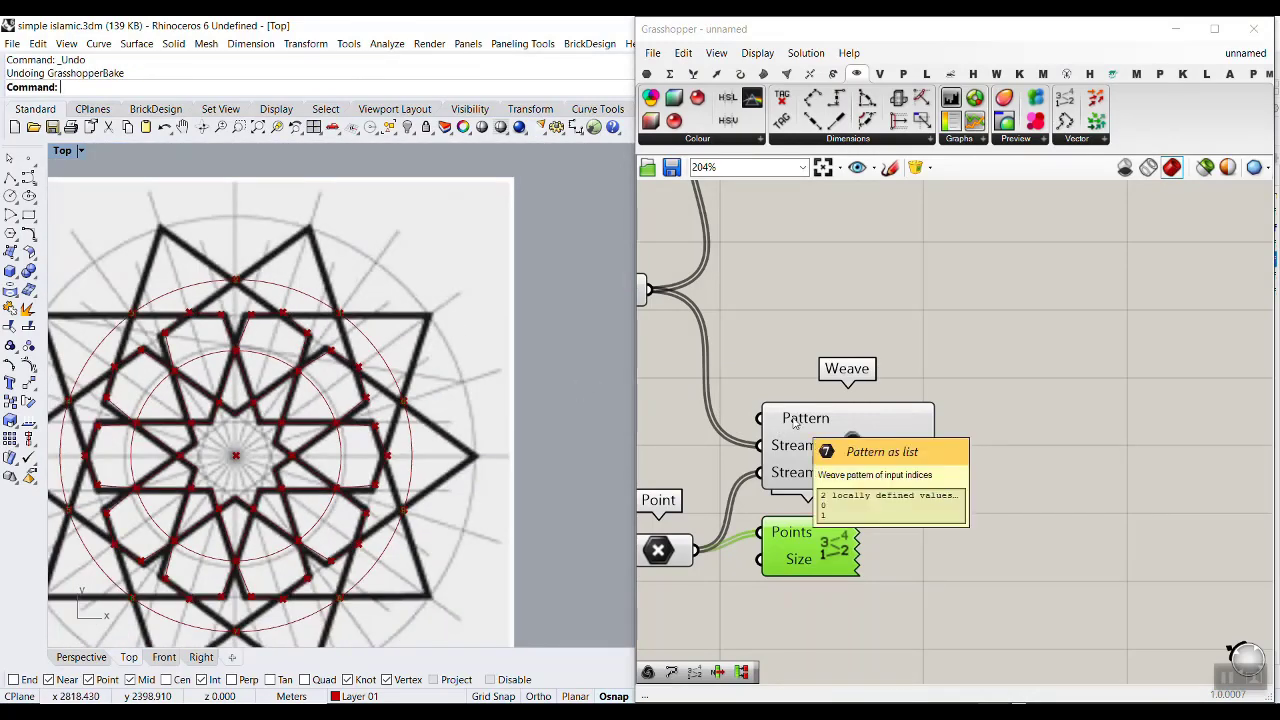
{"action": "left_click", "coordinate": [817, 545]}
{"action": "key", "text": "Delete"}
Step: Add a PolyLine component beside the two-stream Weave and feed the woven points into its Vertices
{"action": "scroll", "coordinate": [845, 503], "scroll_direction": "down", "scroll_amount": 2}
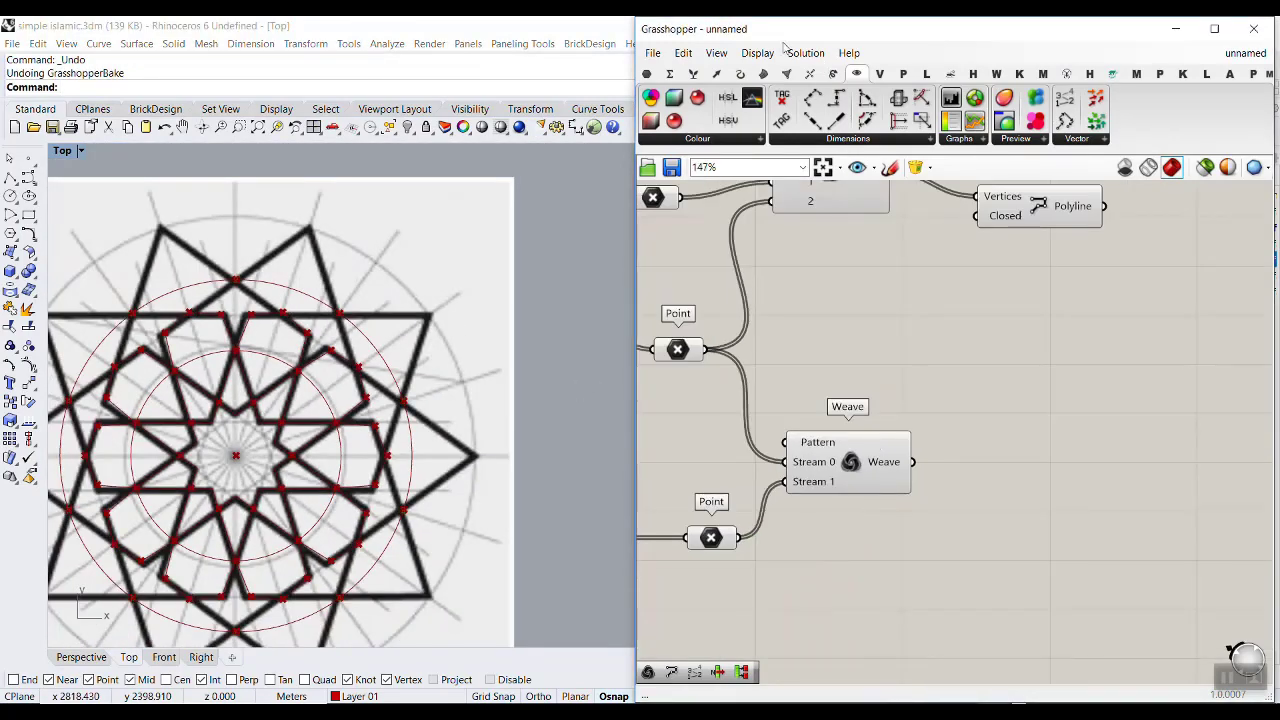
{"action": "left_click", "coordinate": [740, 74]}
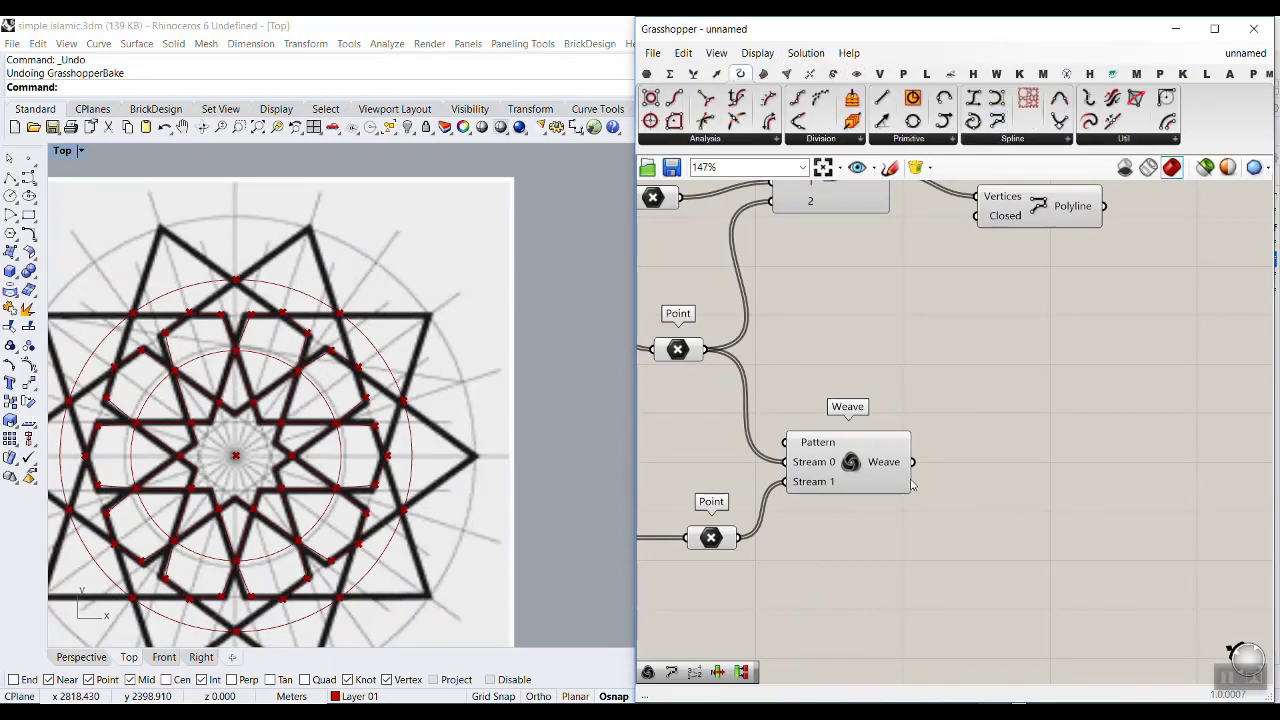
{"action": "left_click_drag", "start_coordinate": [997, 121], "coordinate": [1040, 515]}
{"action": "left_click_drag", "start_coordinate": [912, 462], "coordinate": [1080, 498]}
{"action": "scroll", "coordinate": [198, 342], "scroll_direction": "up", "scroll_amount": 3}
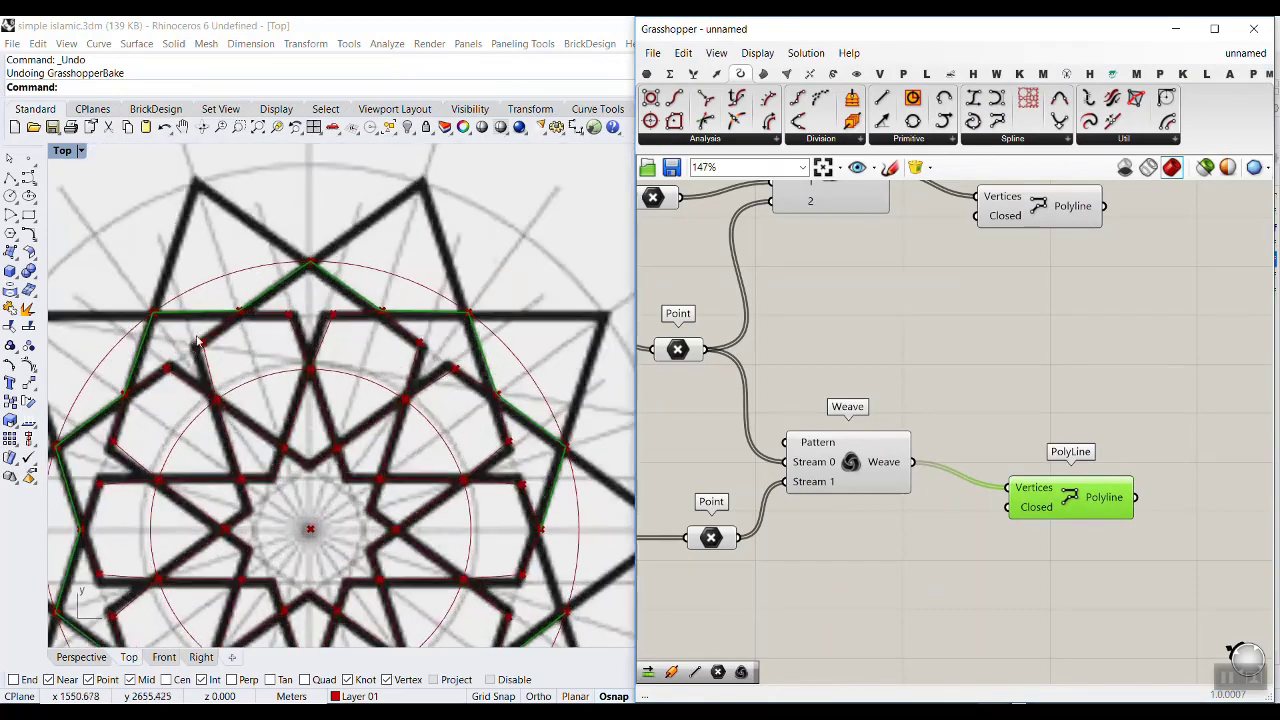
{"action": "scroll", "coordinate": [198, 342], "scroll_direction": "up", "scroll_amount": 4}
{"action": "scroll", "coordinate": [220, 322], "scroll_direction": "down", "scroll_amount": 8}
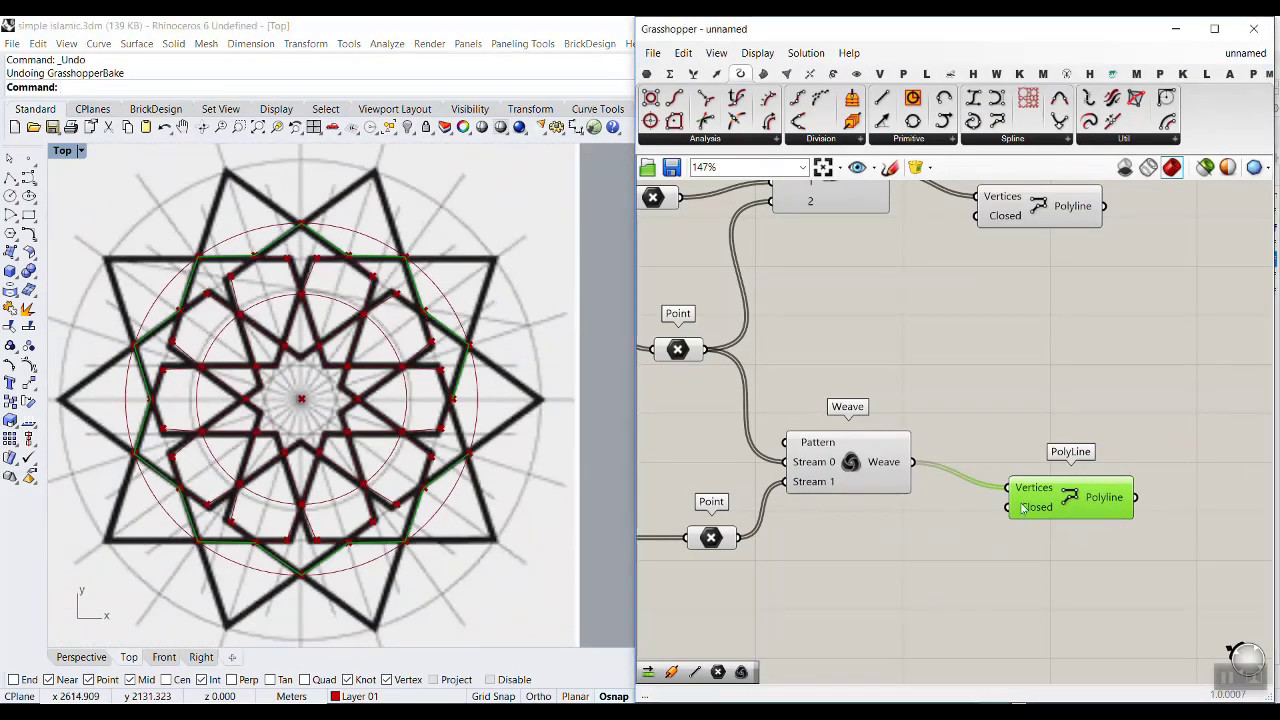
Step: Close the new polyline by setting its PolyLine component's Closed input to True
{"action": "right_click", "coordinate": [1023, 508]}
{"action": "mouse_move", "coordinate": [1085, 580]}
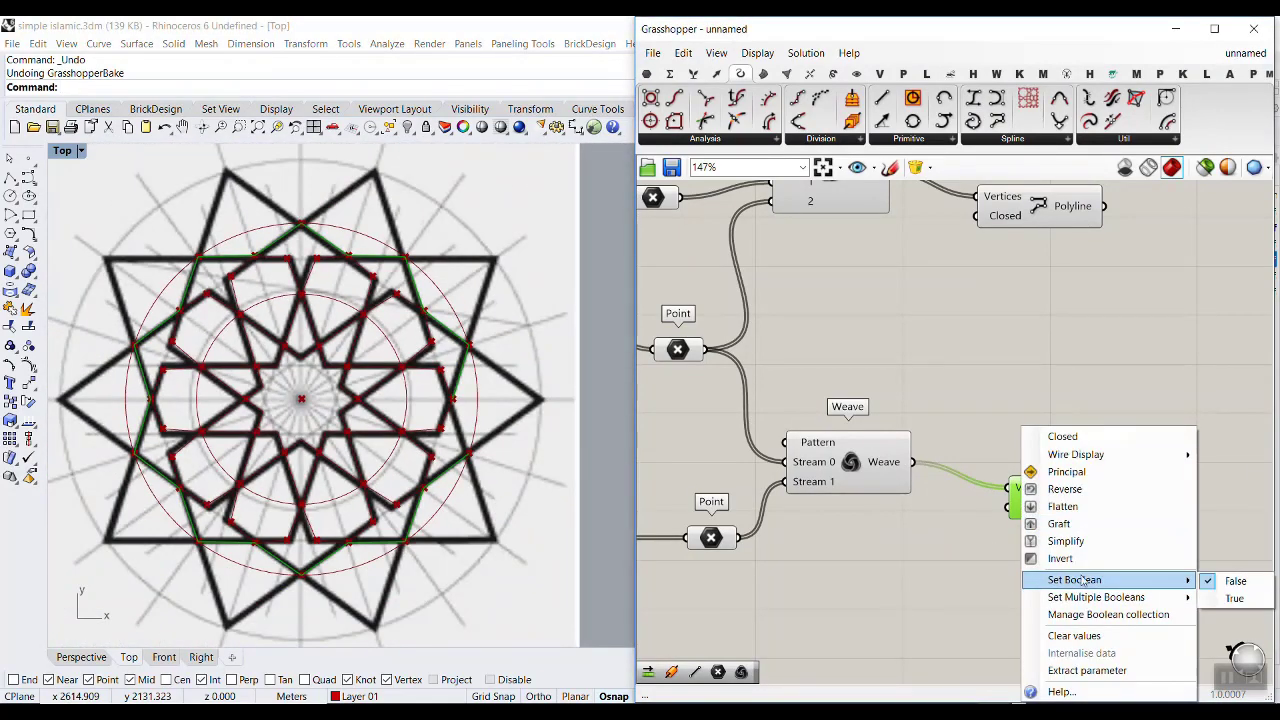
{"action": "left_click", "coordinate": [1222, 598]}
Step: Hide the outer Circle's preview and compare the closed polyline with the star lines in the reference image
{"action": "scroll", "coordinate": [888, 543], "scroll_direction": "down", "scroll_amount": 5}
{"action": "scroll", "coordinate": [740, 492], "scroll_direction": "up", "scroll_amount": 3}
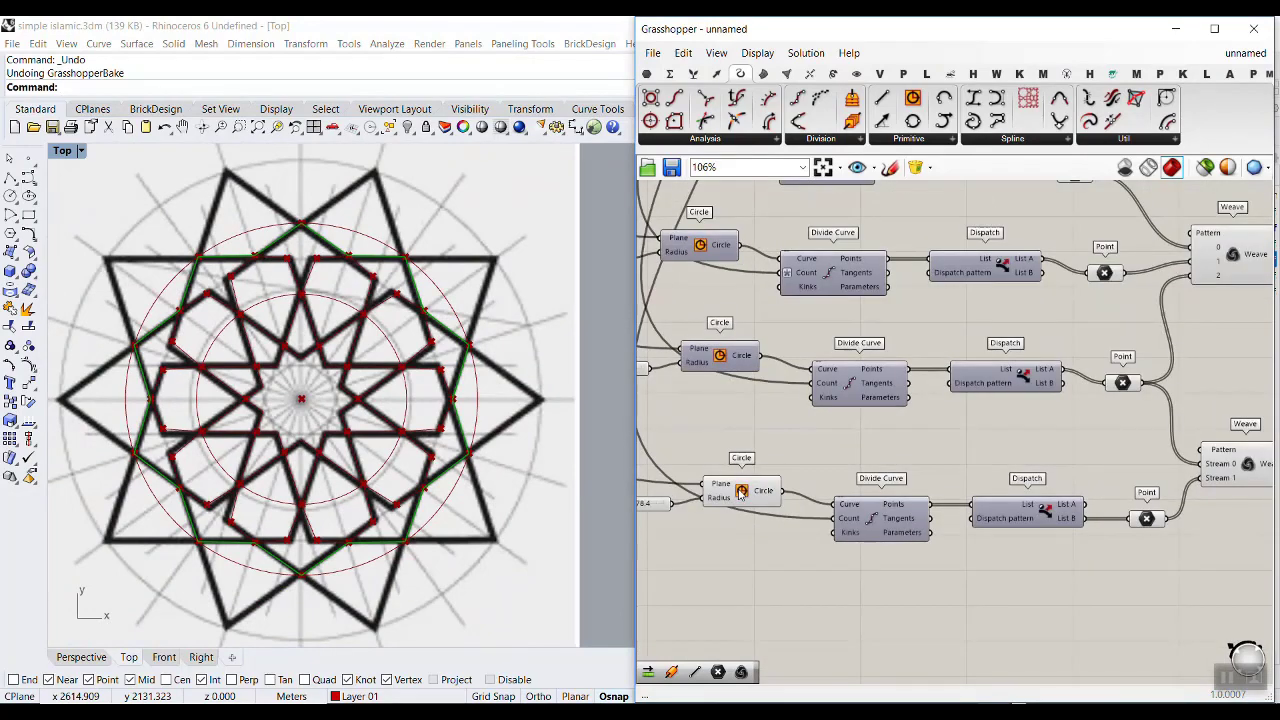
{"action": "scroll", "coordinate": [229, 238], "scroll_direction": "up", "scroll_amount": 3}
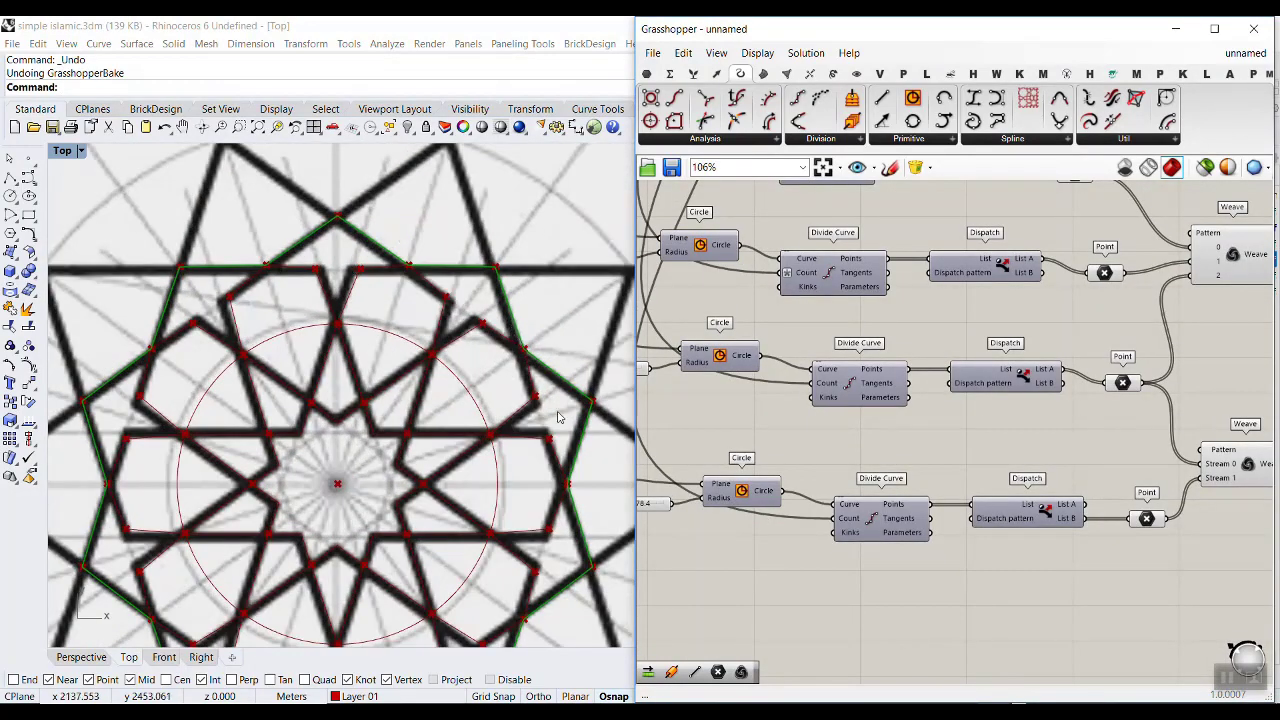
{"action": "scroll", "coordinate": [558, 417], "scroll_direction": "down", "scroll_amount": 3}
{"action": "scroll", "coordinate": [347, 436], "scroll_direction": "up", "scroll_amount": 5}
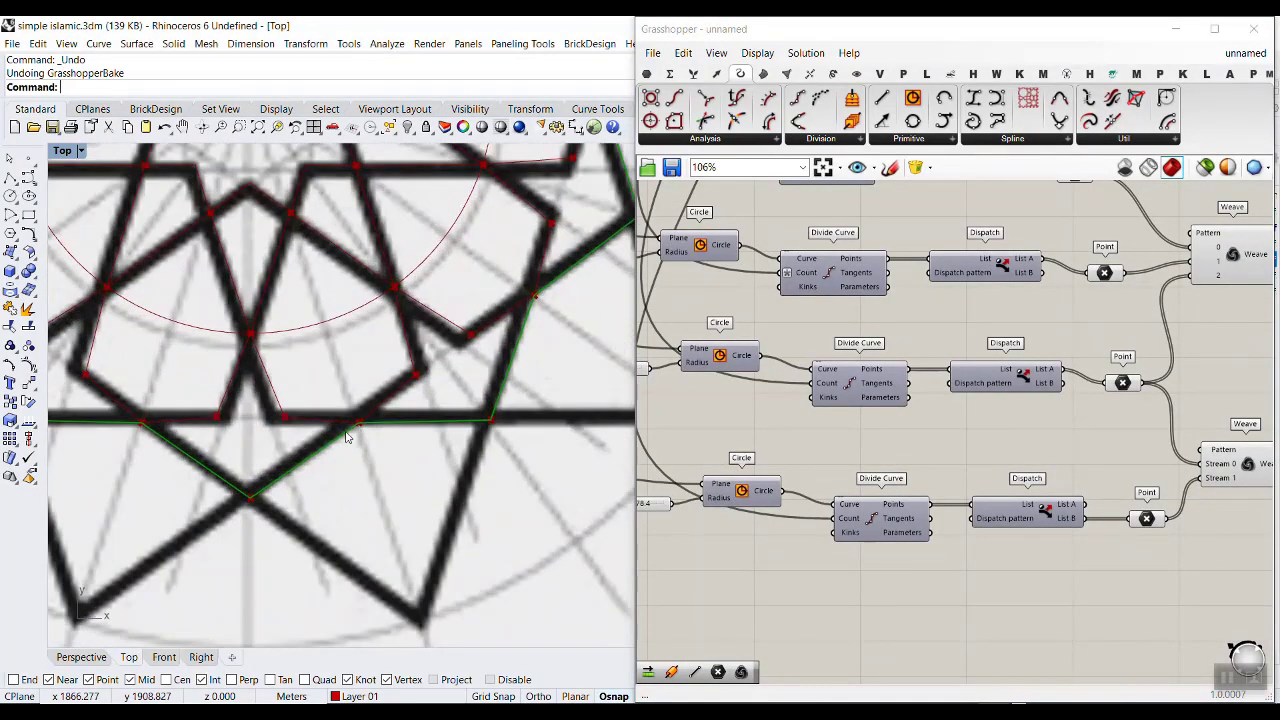
{"action": "scroll", "coordinate": [362, 455], "scroll_direction": "down", "scroll_amount": 9}
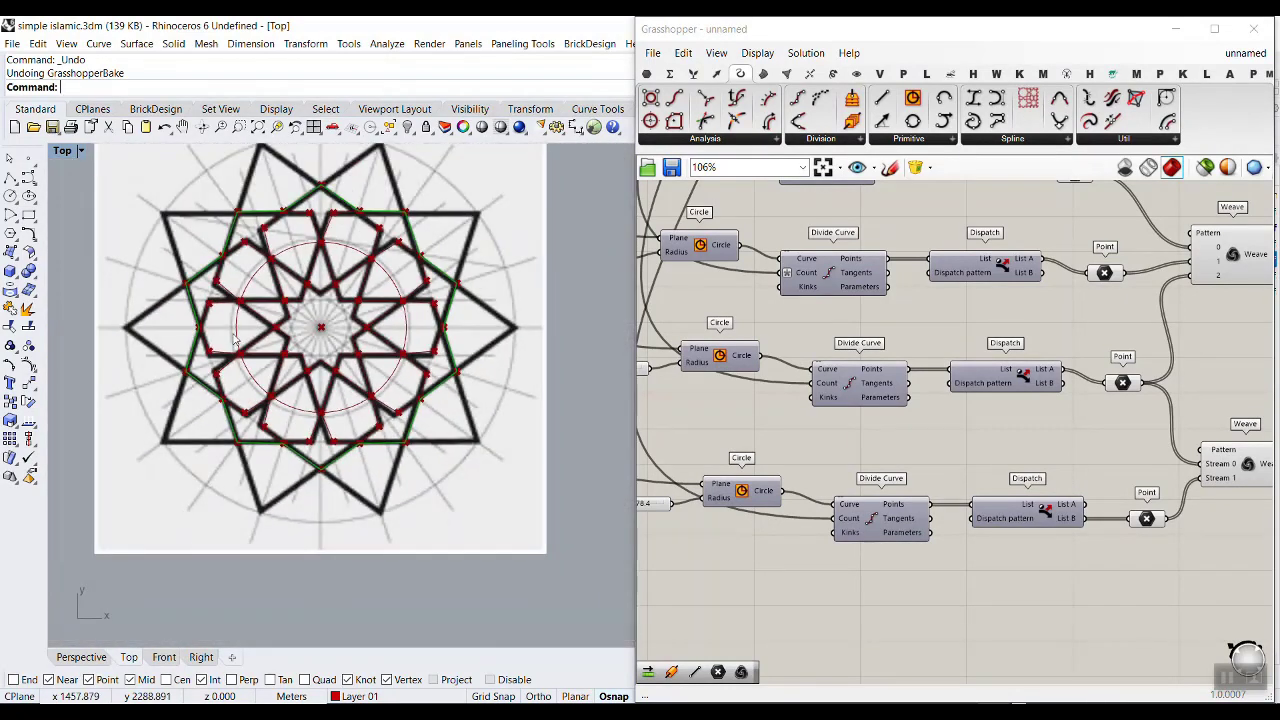
Step: Vary the outer circle's radius slider to test how the polyline responds, bringing it back to 478.4
{"action": "right_click_drag", "start_coordinate": [871, 439], "coordinate": [1040, 478]}
{"action": "scroll", "coordinate": [880, 545], "scroll_direction": "up", "scroll_amount": 5}
{"action": "mouse_move", "coordinate": [889, 537]}
{"action": "left_mouse_down"}
{"action": "mouse_move", "coordinate": [903, 540]}
{"action": "mouse_move", "coordinate": [866, 538]}
{"action": "mouse_move", "coordinate": [909, 538]}
{"action": "mouse_move", "coordinate": [877, 538]}
{"action": "left_mouse_up"}
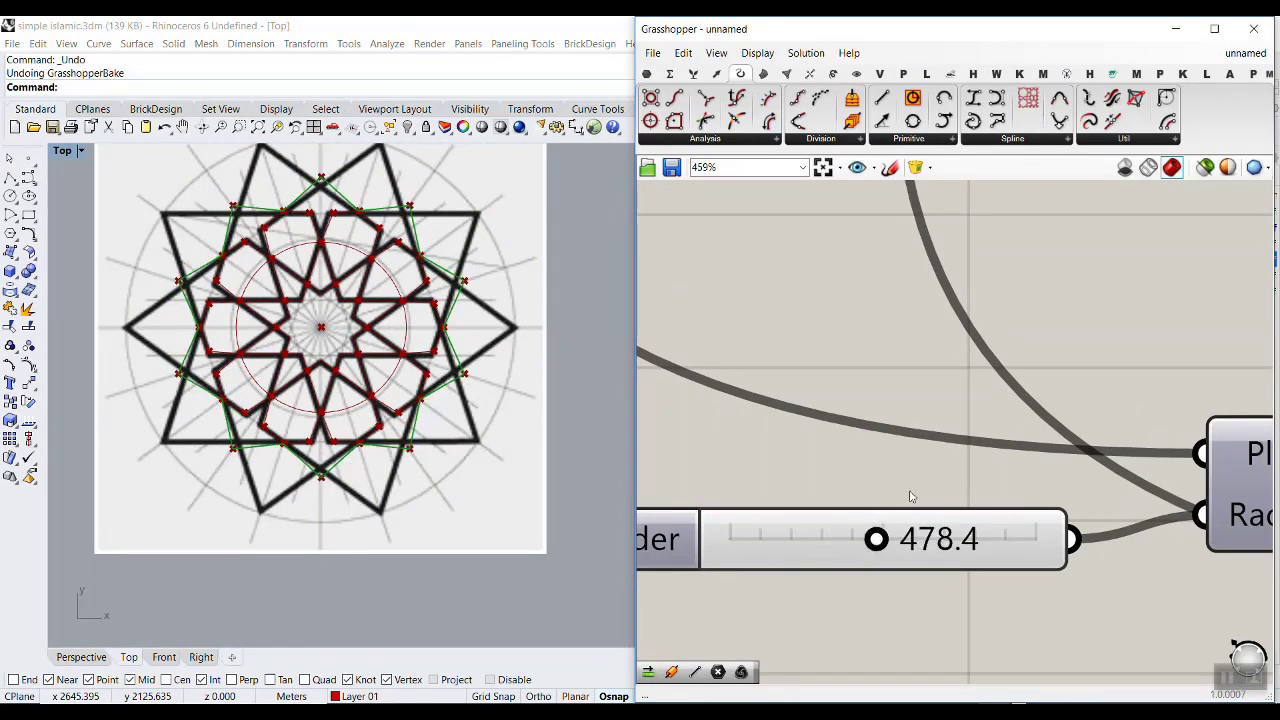
Step: Duplicate the lowest radius slider, Circle, Divide Curve and Dispatch as a new row below
{"action": "scroll", "coordinate": [940, 470], "scroll_direction": "down", "scroll_amount": 4}
{"action": "scroll", "coordinate": [782, 372], "scroll_direction": "down", "scroll_amount": 5}
{"action": "left_click_drag", "start_coordinate": [1092, 494], "coordinate": [830, 395]}
{"action": "left_click_drag", "start_coordinate": [988, 435], "coordinate": [1001, 533]}
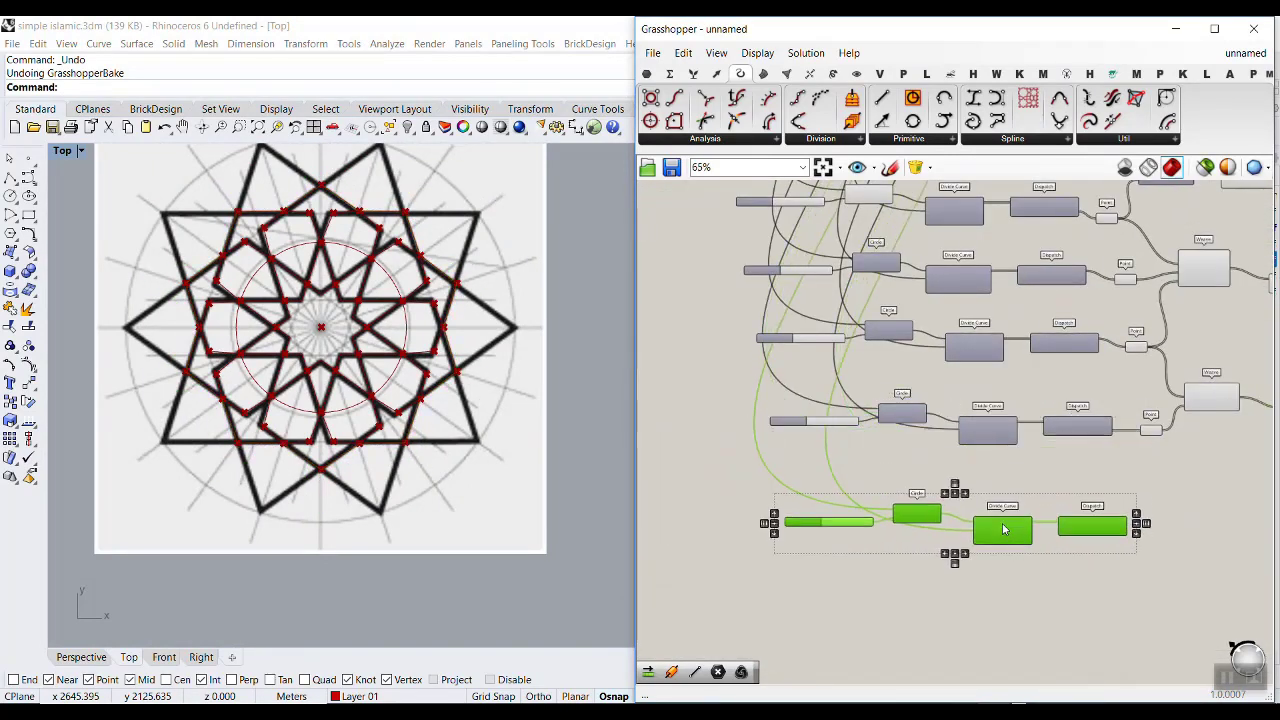
Step: Turn on the duplicated Circle's preview and set its radius slider to 655.9, reaching the star's outer tips in the reference image
{"action": "left_click", "coordinate": [833, 544]}
{"action": "scroll", "coordinate": [833, 544], "scroll_direction": "up", "scroll_amount": 7}
{"action": "left_click_drag", "start_coordinate": [861, 509], "coordinate": [884, 509]}
{"action": "right_click_drag", "start_coordinate": [1065, 513], "coordinate": [958, 478]}
{"action": "right_click", "coordinate": [1068, 428]}
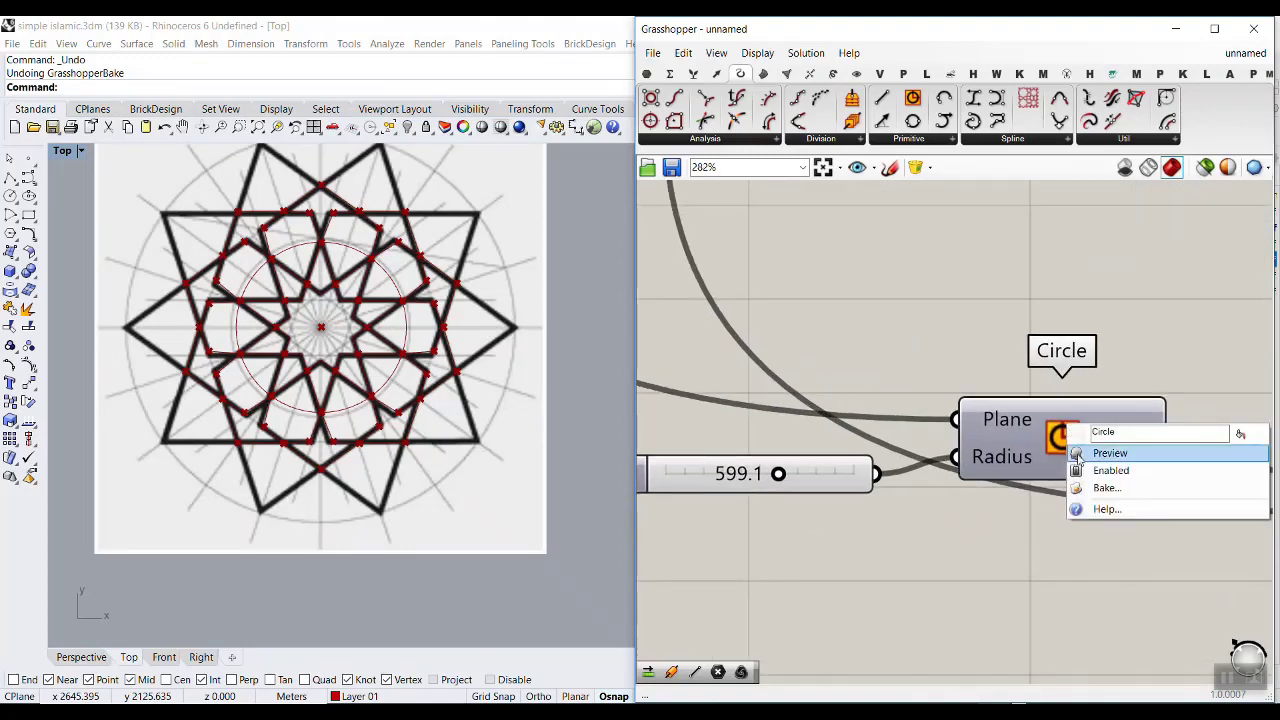
{"action": "left_click", "coordinate": [1100, 449]}
{"action": "left_click_drag", "start_coordinate": [779, 474], "coordinate": [792, 474]}
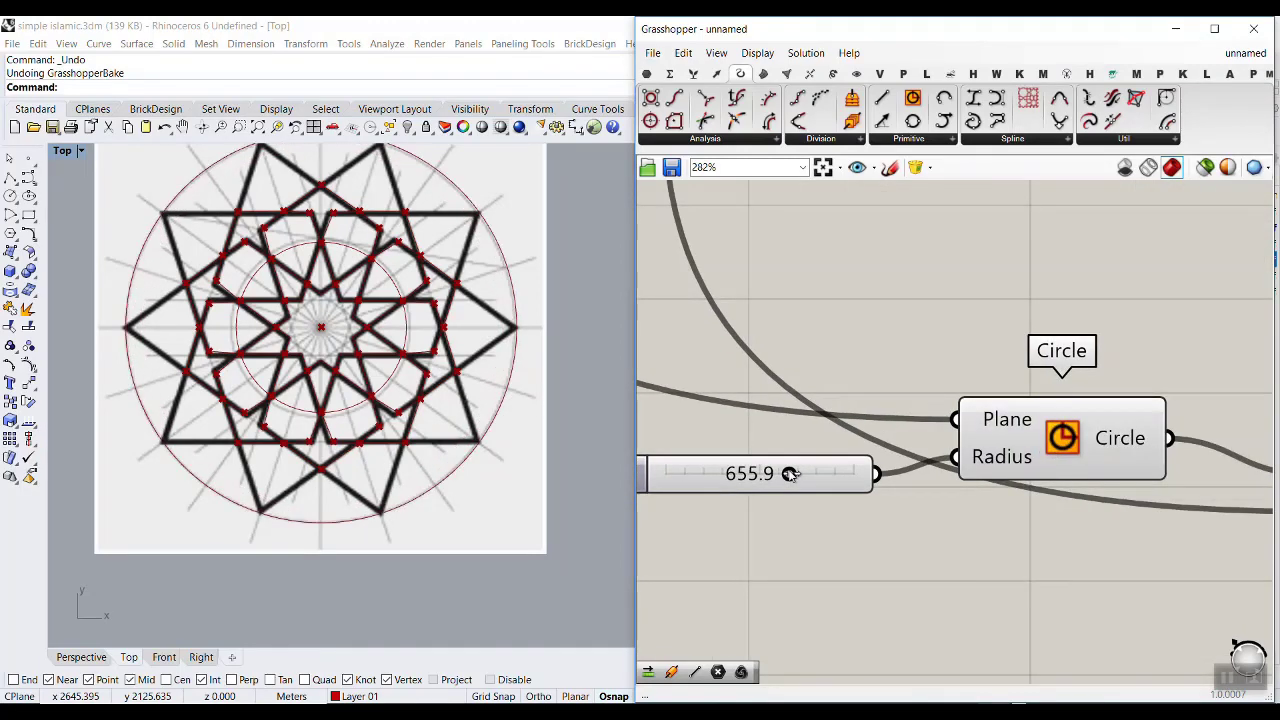
Step: Add a Point parameter fed by List A of the new row's Dispatch and check its points on the star tips
{"action": "right_click_drag", "start_coordinate": [968, 460], "coordinate": [765, 429]}
{"action": "scroll", "coordinate": [765, 429], "scroll_direction": "down", "scroll_amount": 5}
{"action": "right_click_drag", "start_coordinate": [1074, 449], "coordinate": [725, 426]}
{"action": "scroll", "coordinate": [922, 420], "scroll_direction": "up", "scroll_amount": 3}
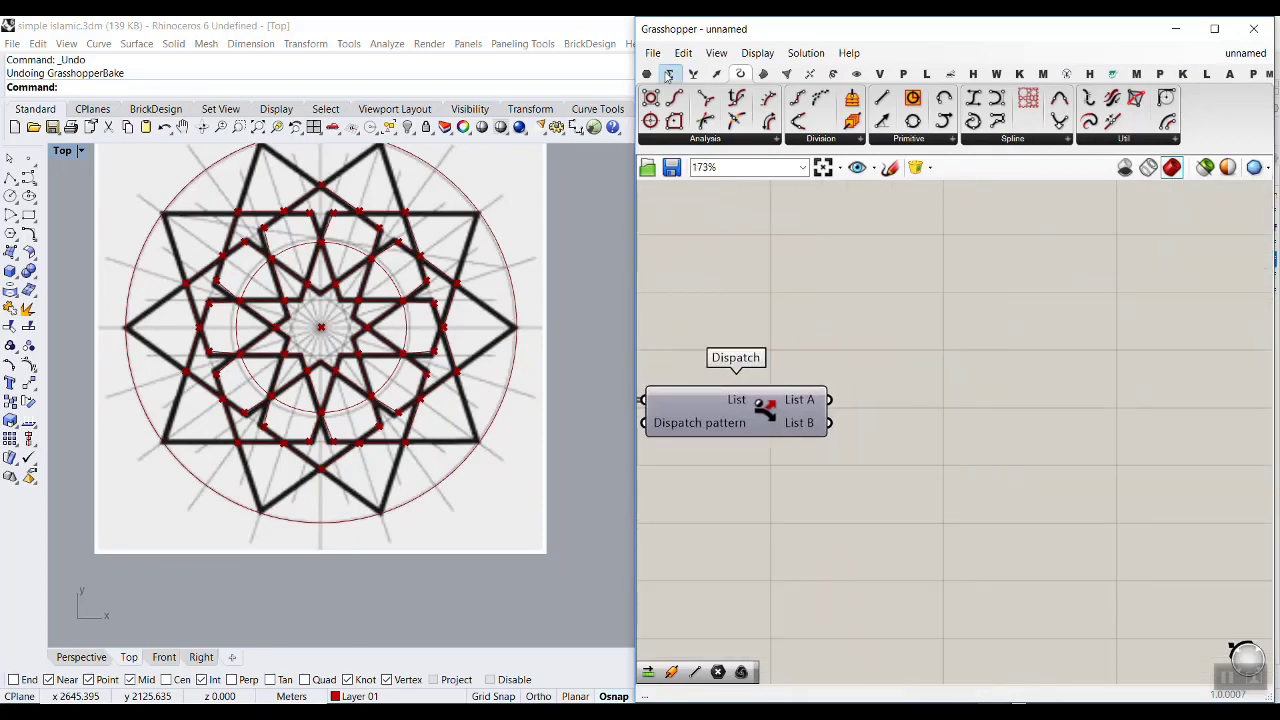
{"action": "left_click", "coordinate": [647, 74]}
{"action": "left_click_drag", "start_coordinate": [815, 322], "coordinate": [852, 411]}
{"action": "scroll", "coordinate": [262, 394], "scroll_direction": "down", "scroll_amount": 4}
{"action": "right_click_drag", "start_coordinate": [258, 398], "coordinate": [256, 495]}
{"action": "scroll", "coordinate": [256, 495], "scroll_direction": "up", "scroll_amount": 4}
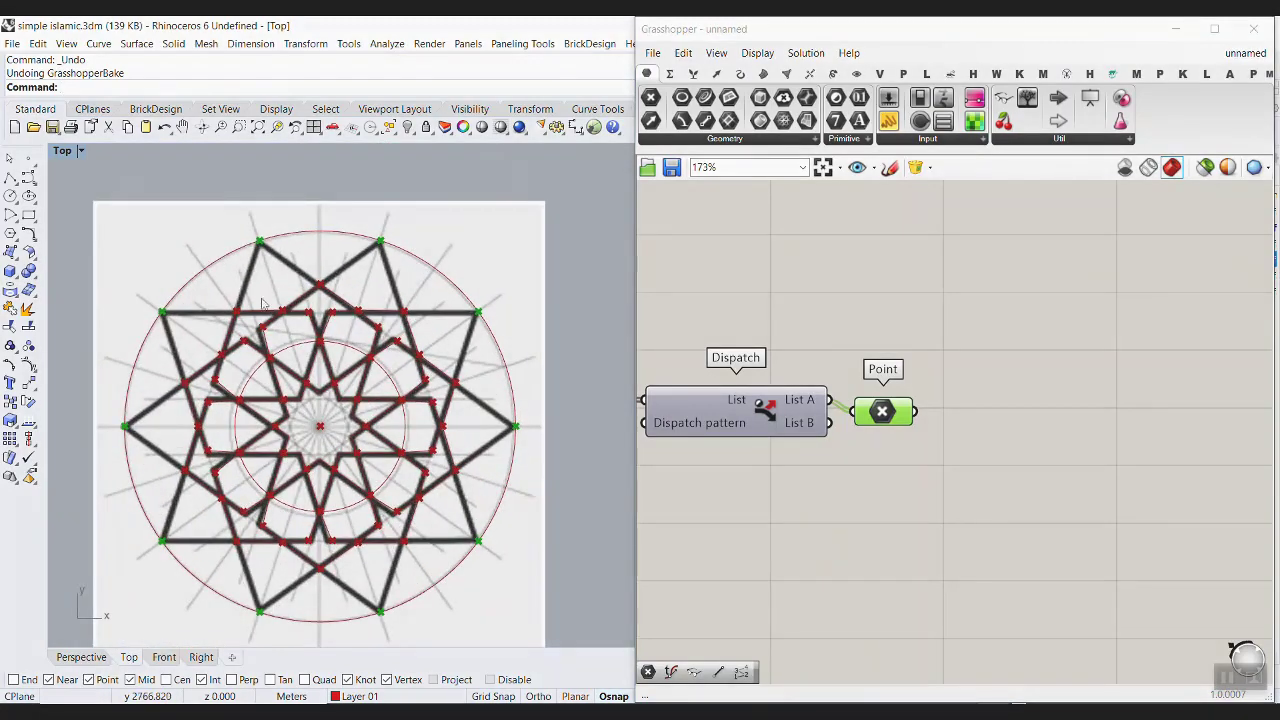
Step: Duplicate the last Weave and PolyLine pair below the original, beside the new outer Point parameter
{"action": "right_click_drag", "start_coordinate": [872, 399], "coordinate": [697, 501]}
{"action": "scroll", "coordinate": [699, 503], "scroll_direction": "down", "scroll_amount": 3}
{"action": "left_click_drag", "start_coordinate": [699, 505], "coordinate": [722, 490]}
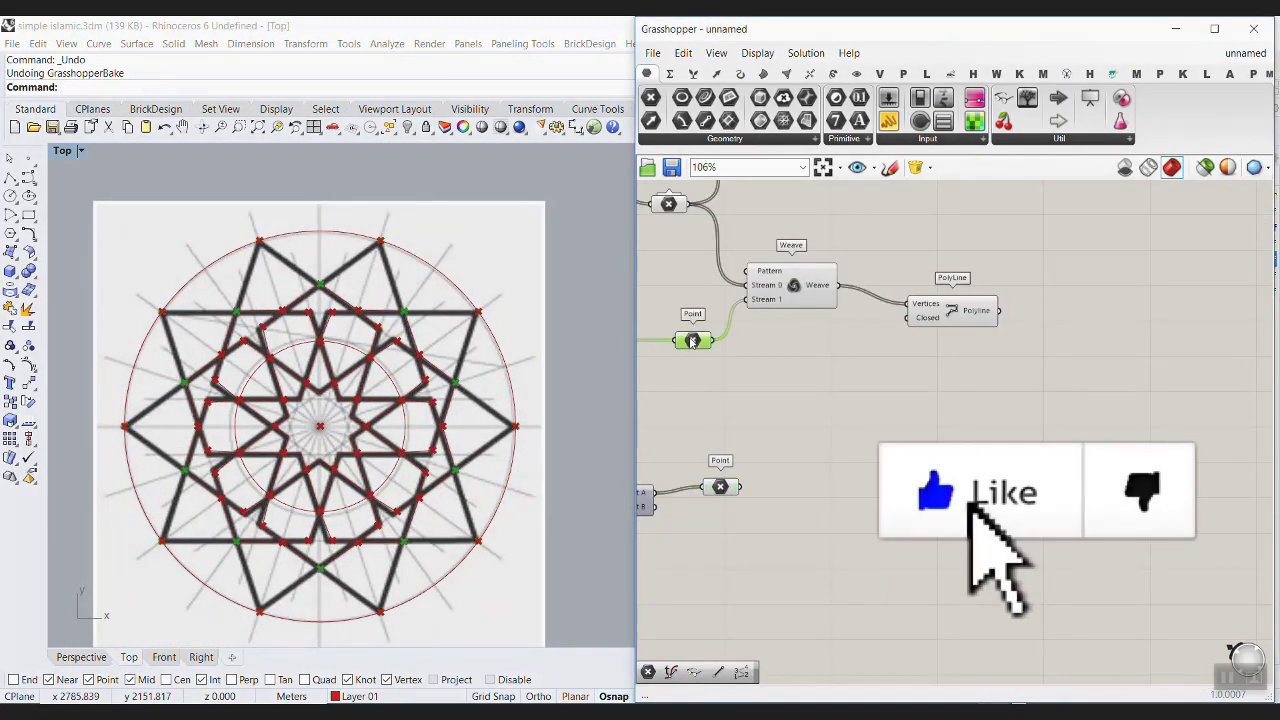
{"action": "double_click", "coordinate": [800, 425]}
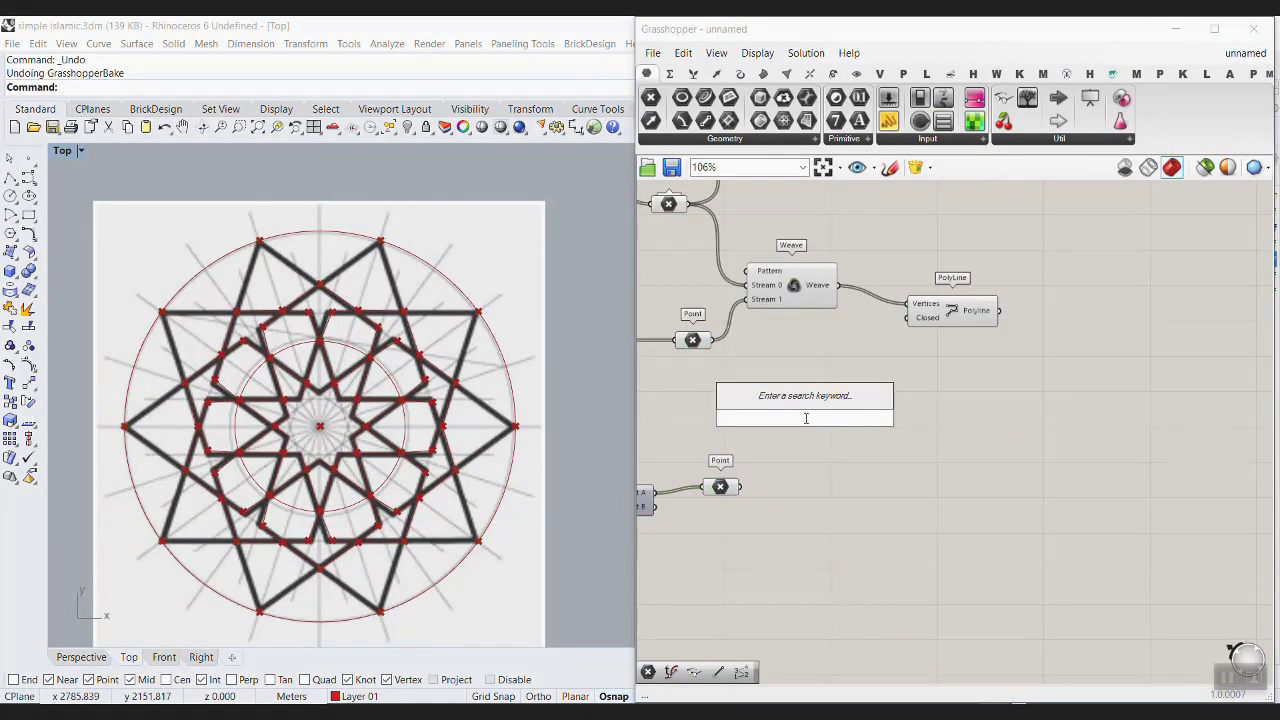
{"action": "type", "text": "we"}
{"action": "left_click_drag", "start_coordinate": [967, 382], "coordinate": [827, 479]}
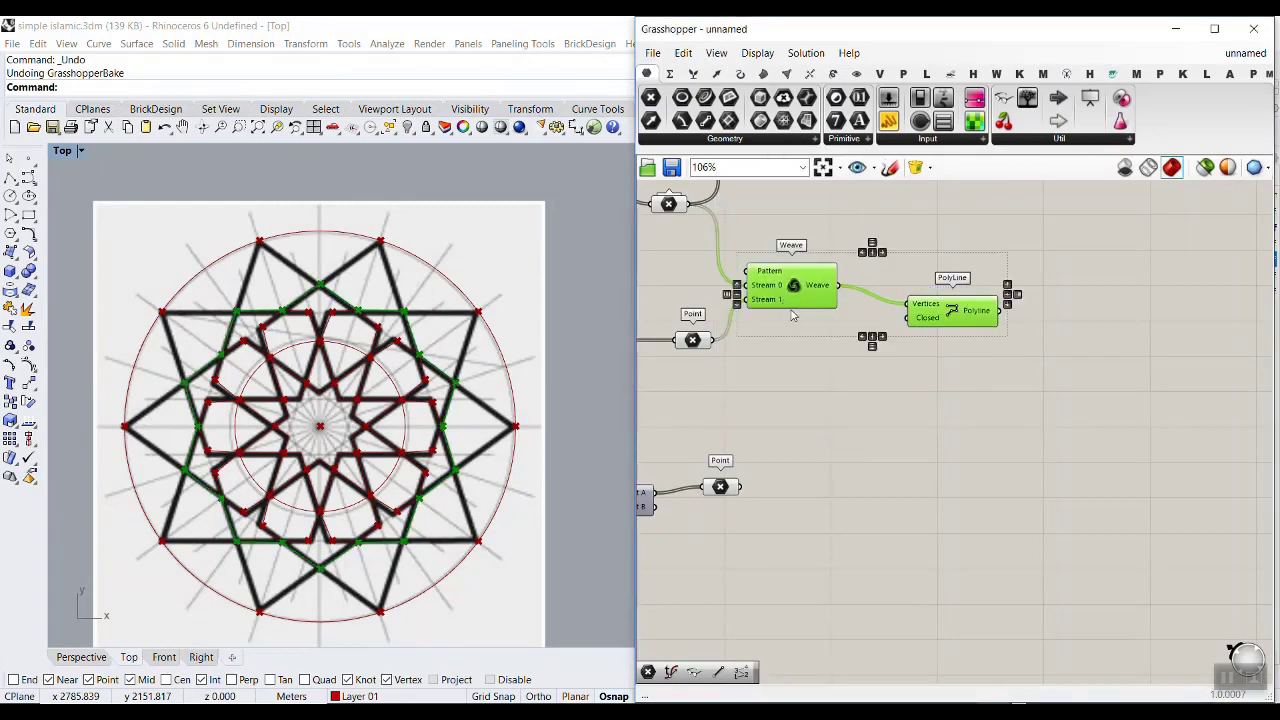
{"action": "left_click", "coordinate": [692, 376]}
Step: Wire the outermost Point into stream 0 and the previous ring's Point into stream 1 of the duplicated Weave
{"action": "scroll", "coordinate": [742, 348], "scroll_direction": "up", "scroll_amount": 3}
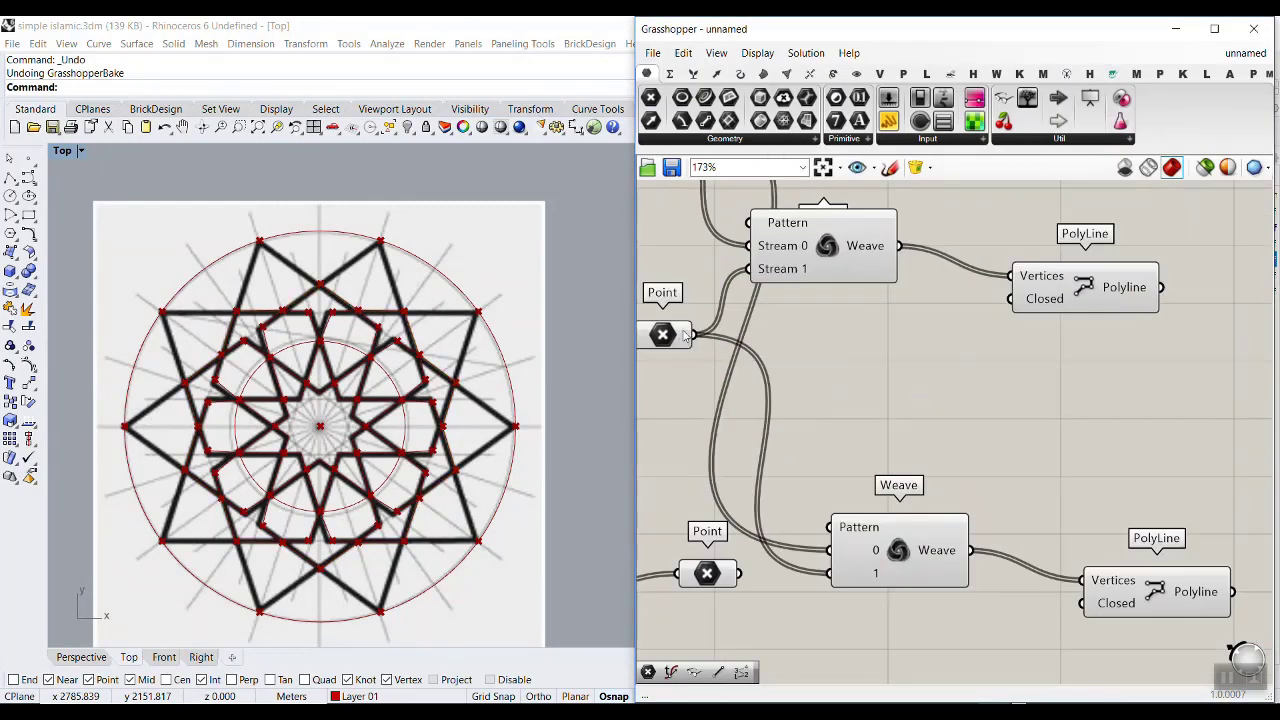
{"action": "left_click_drag", "start_coordinate": [691, 335], "coordinate": [829, 550]}
{"action": "left_click_drag", "start_coordinate": [740, 574], "coordinate": [829, 574]}
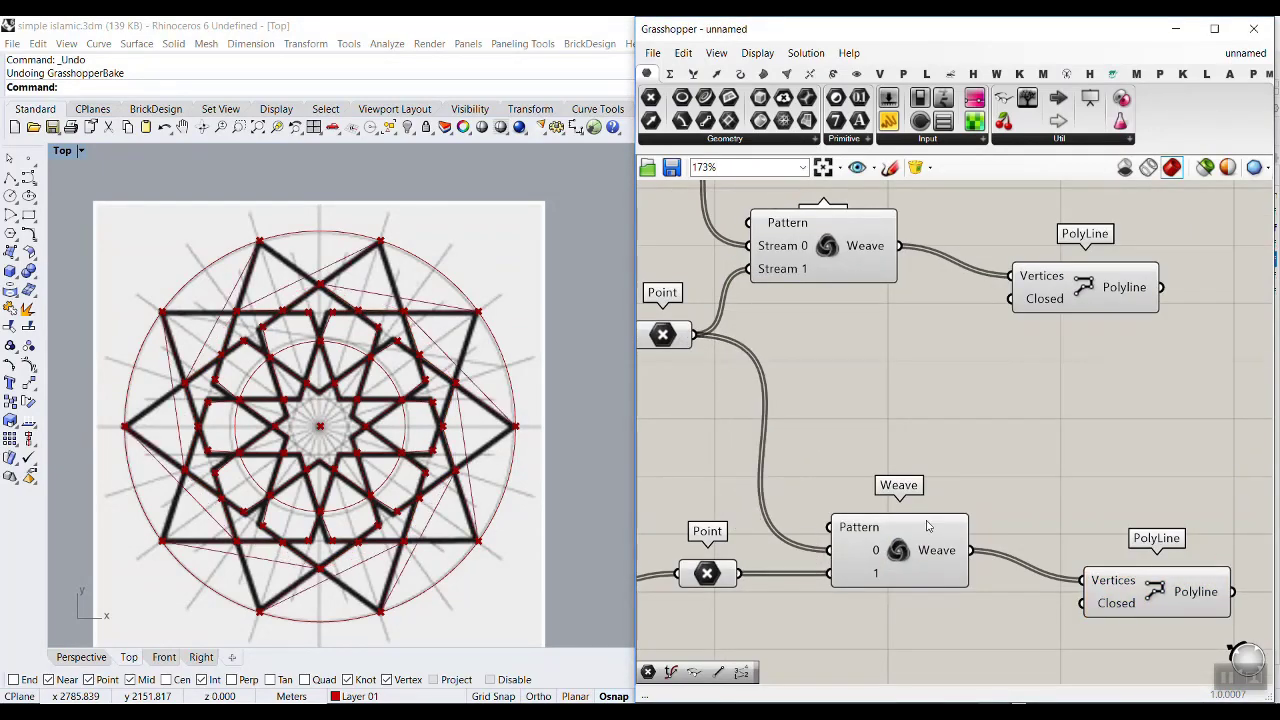
{"action": "right_click_drag", "start_coordinate": [1087, 528], "coordinate": [951, 448]}
{"action": "left_click", "coordinate": [1027, 513]}
{"action": "right_click_drag", "start_coordinate": [809, 464], "coordinate": [899, 470]}
{"action": "right_click_drag", "start_coordinate": [674, 283], "coordinate": [843, 343]}
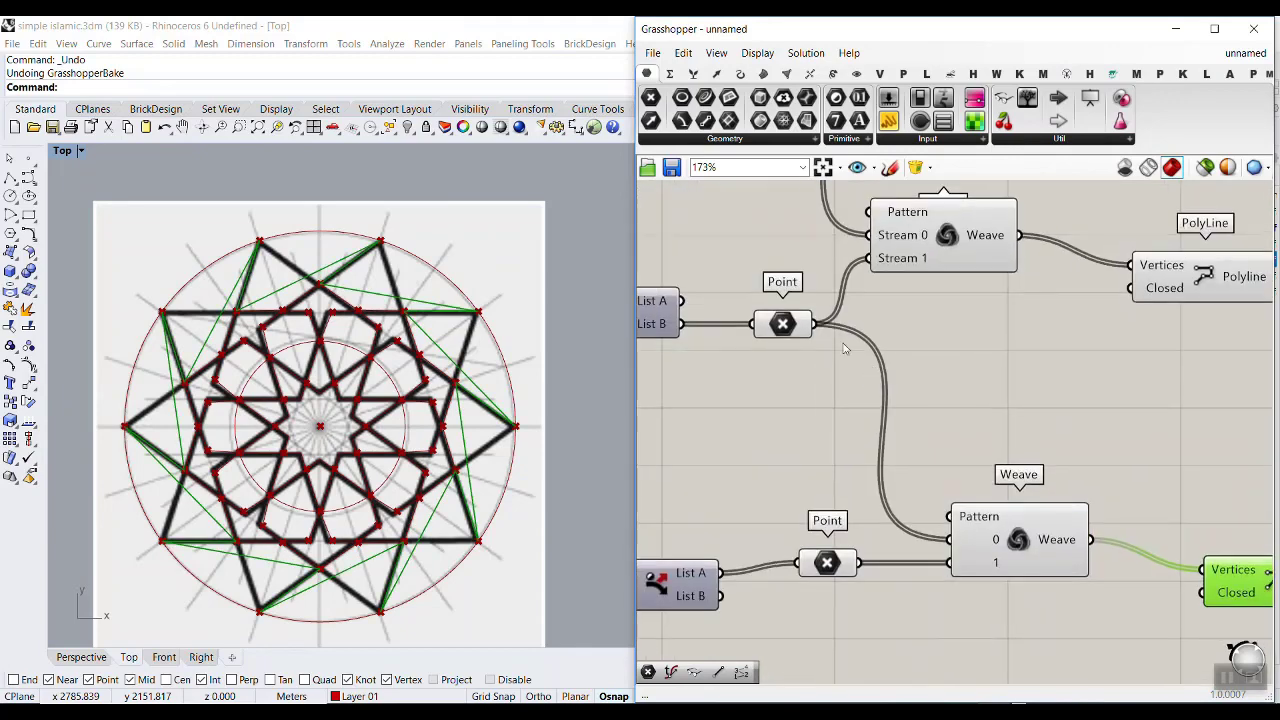
{"action": "left_click_drag", "start_coordinate": [815, 327], "coordinate": [945, 566]}
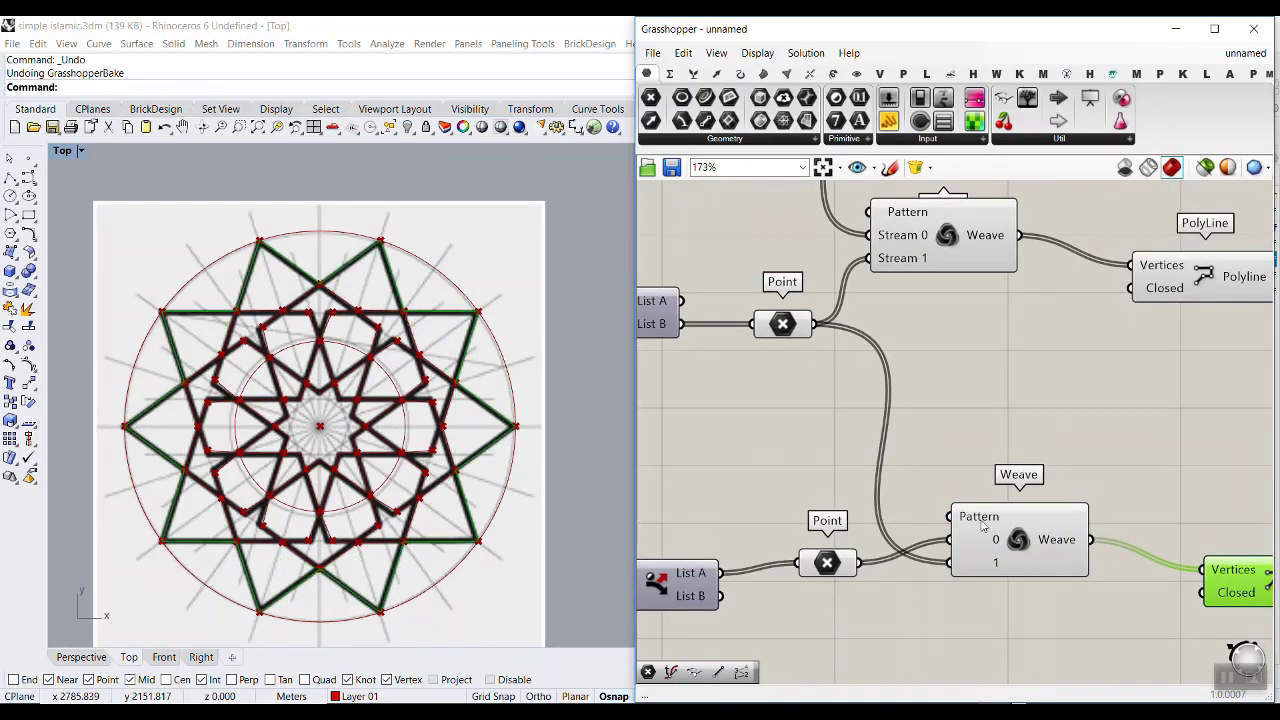
Step: Compare the outer polyline with the star lines, then move the reference image surface clear of the pattern on its left
{"action": "scroll", "coordinate": [870, 545], "scroll_direction": "down", "scroll_amount": 3}
{"action": "left_click", "coordinate": [866, 432]}
{"action": "right_click_drag", "start_coordinate": [335, 294], "coordinate": [378, 307]}
{"action": "scroll", "coordinate": [378, 307], "scroll_direction": "up", "scroll_amount": 4}
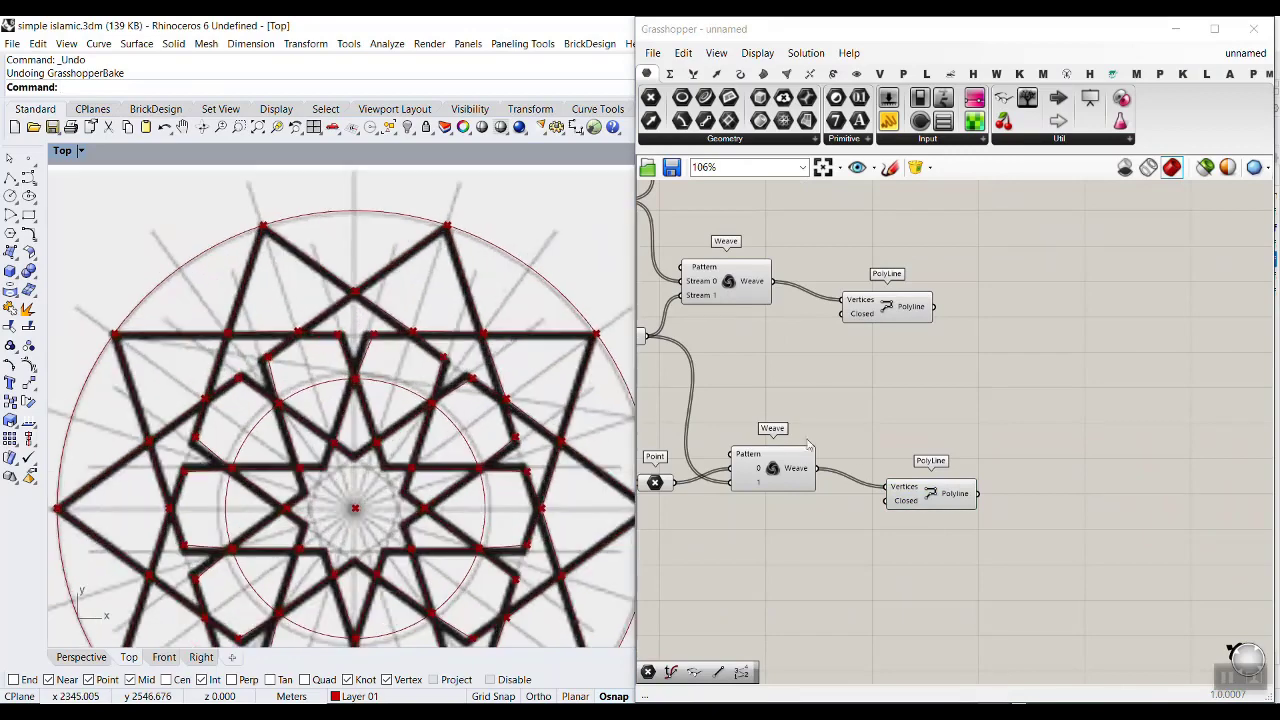
{"action": "left_click", "coordinate": [927, 492]}
{"action": "scroll", "coordinate": [318, 291], "scroll_direction": "down", "scroll_amount": 4}
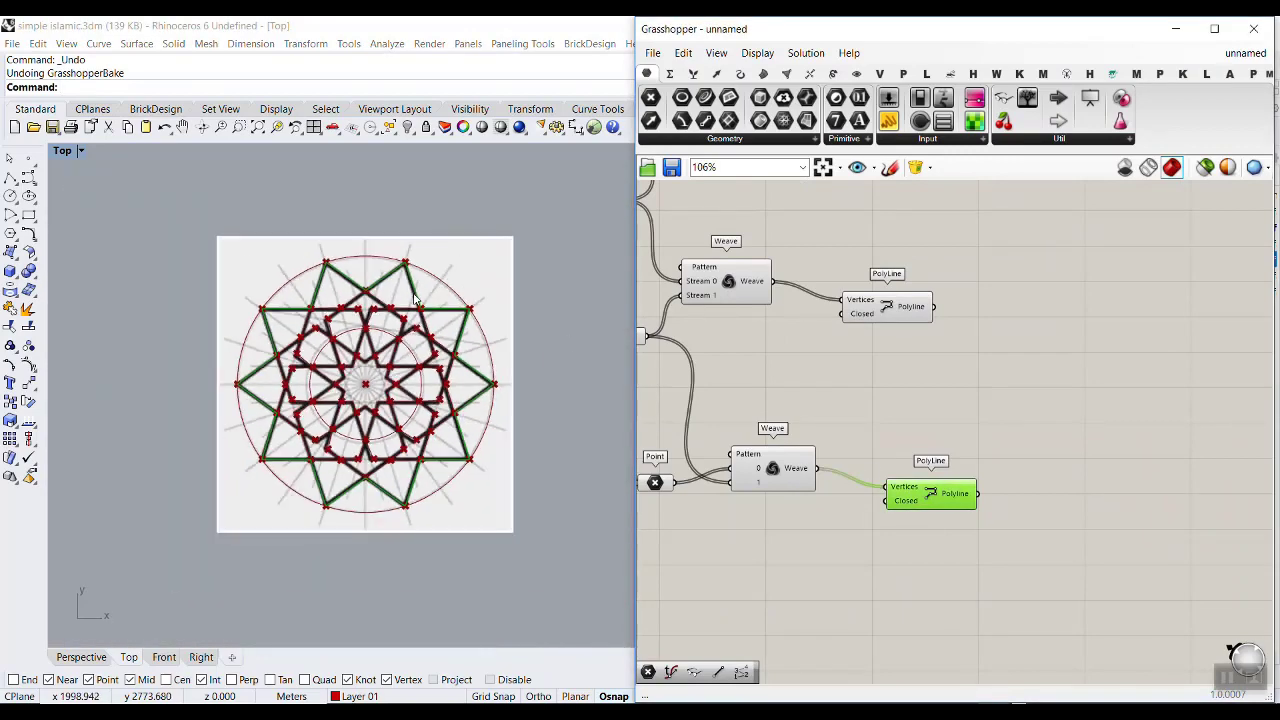
{"action": "scroll", "coordinate": [296, 383], "scroll_direction": "down", "scroll_amount": 3}
{"action": "left_click", "coordinate": [296, 383]}
{"action": "left_click_drag", "start_coordinate": [296, 383], "coordinate": [124, 368]}
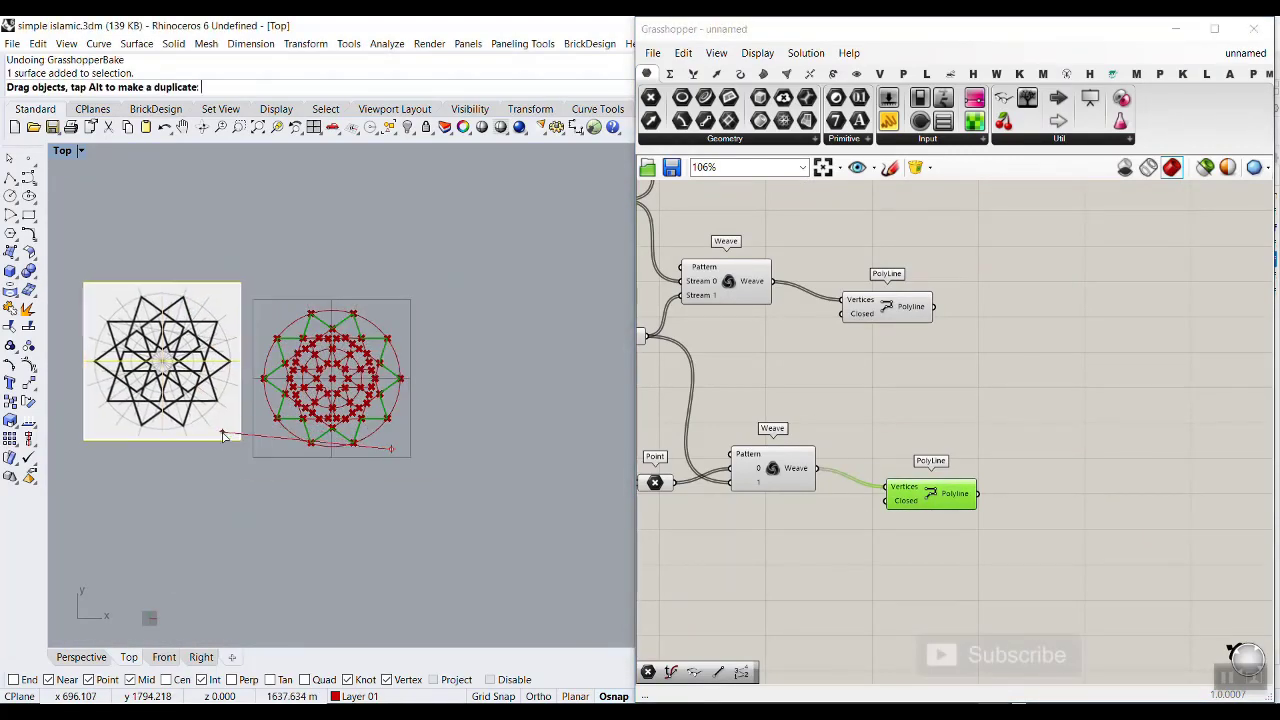
{"action": "scroll", "coordinate": [402, 373], "scroll_direction": "up", "scroll_amount": 3}
Step: Move the five PolyLine components further right, into a rough column separated from the Weave components
{"action": "scroll", "coordinate": [760, 449], "scroll_direction": "down", "scroll_amount": 5}
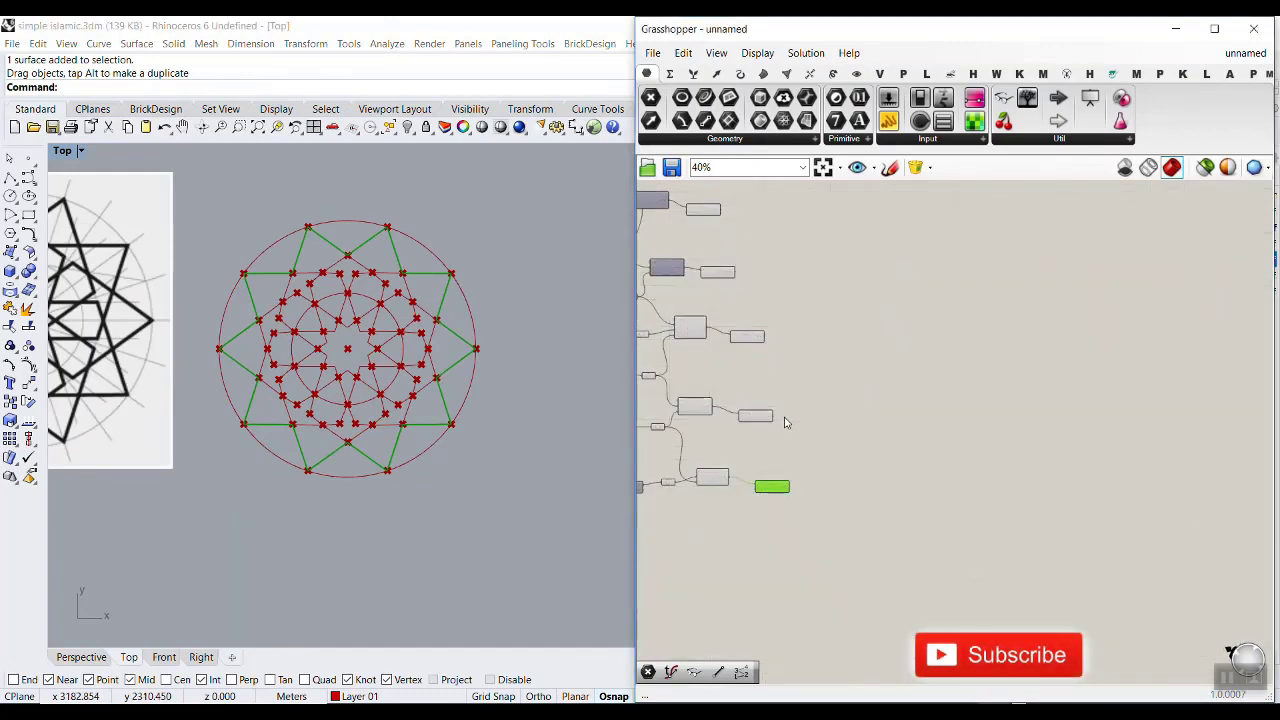
{"action": "scroll", "coordinate": [771, 316], "scroll_direction": "down", "scroll_amount": 2}
{"action": "right_click_drag", "start_coordinate": [753, 270], "coordinate": [771, 352]}
{"action": "left_click_drag", "start_coordinate": [747, 321], "coordinate": [822, 324]}
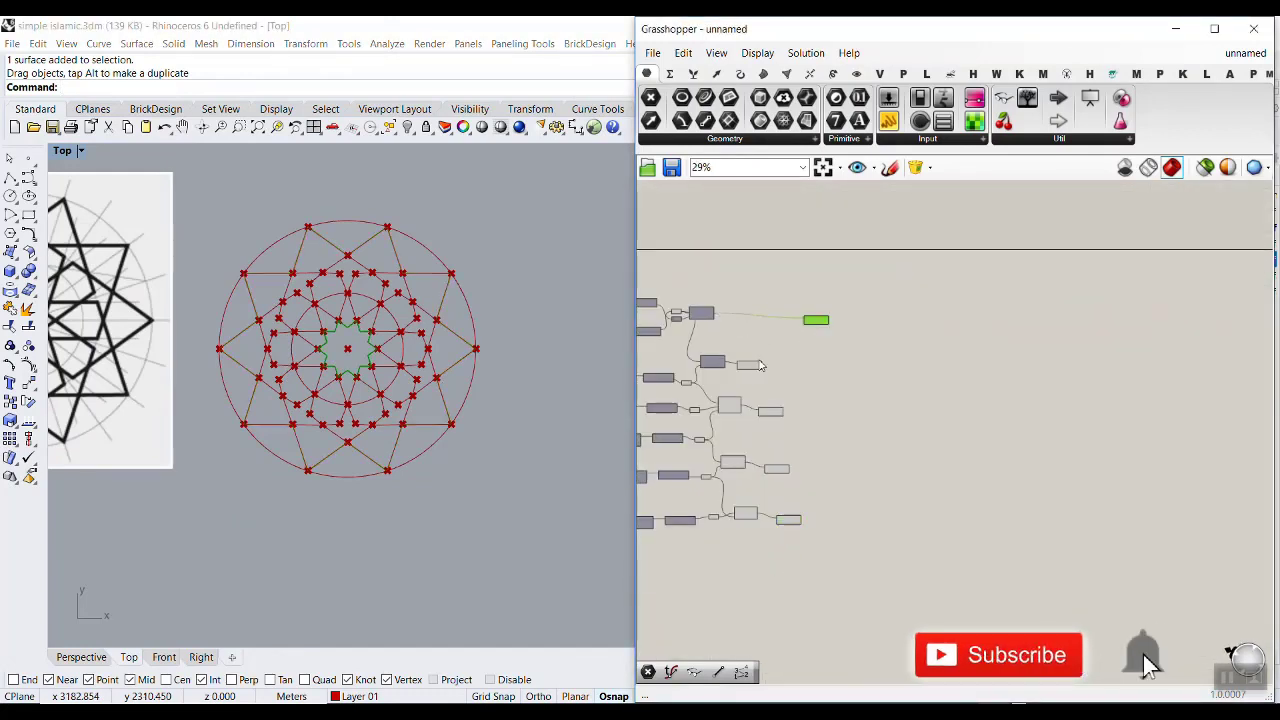
{"action": "left_click_drag", "start_coordinate": [752, 366], "coordinate": [826, 368]}
{"action": "left_click_drag", "start_coordinate": [765, 418], "coordinate": [808, 420]}
{"action": "left_click_drag", "start_coordinate": [779, 472], "coordinate": [808, 474]}
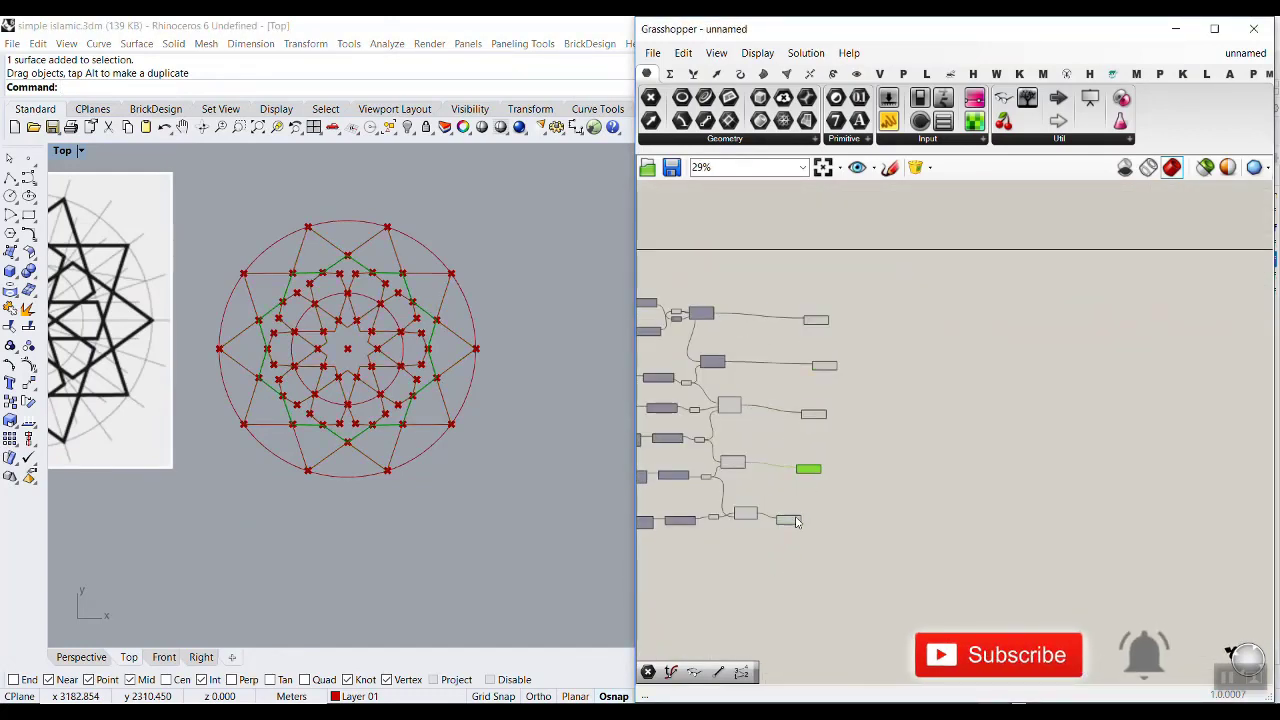
{"action": "left_click_drag", "start_coordinate": [797, 522], "coordinate": [835, 514]}
Step: Hide the preview of every component except the five PolyLine components
{"action": "right_click_drag", "start_coordinate": [835, 514], "coordinate": [940, 511]}
{"action": "scroll", "coordinate": [870, 460], "scroll_direction": "down", "scroll_amount": 5}
{"action": "left_click_drag", "start_coordinate": [870, 497], "coordinate": [760, 349]}
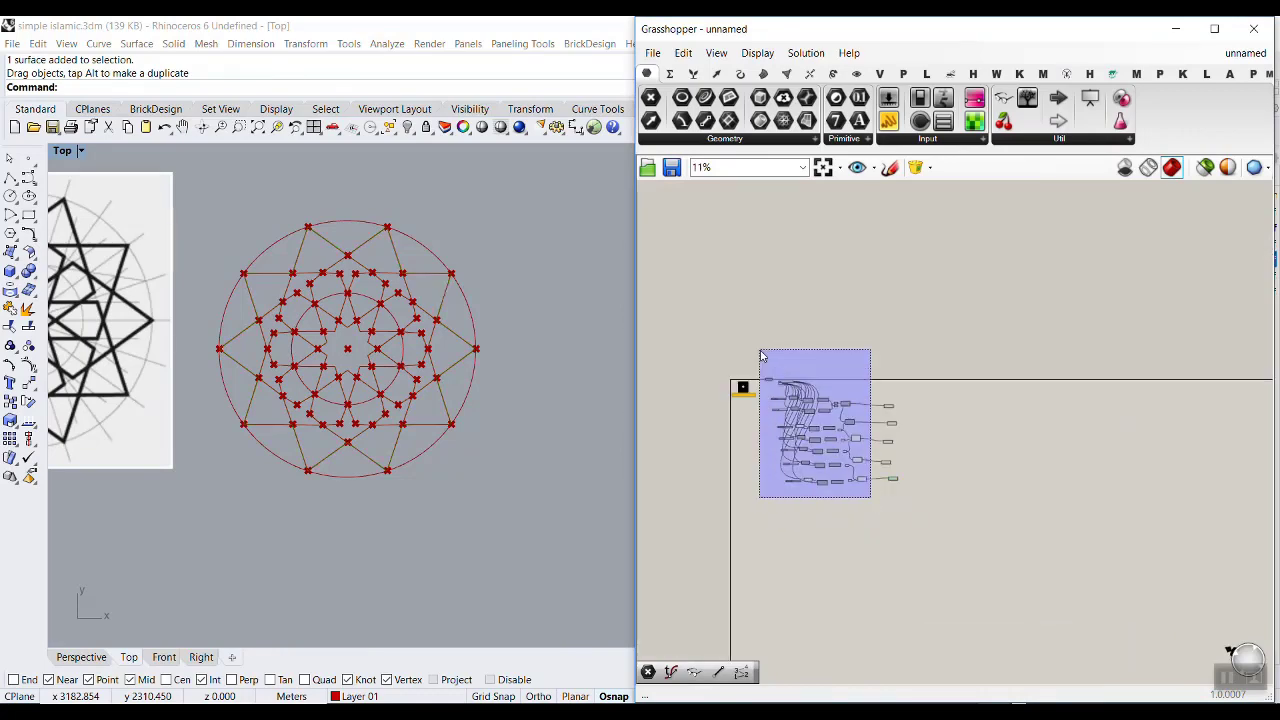
{"action": "right_click", "coordinate": [836, 344]}
{"action": "left_click", "coordinate": [830, 339]}
Step: Test the pattern by raising the division count slider n to 32 and bringing it back to 20
{"action": "scroll", "coordinate": [742, 430], "scroll_direction": "up", "scroll_amount": 8}
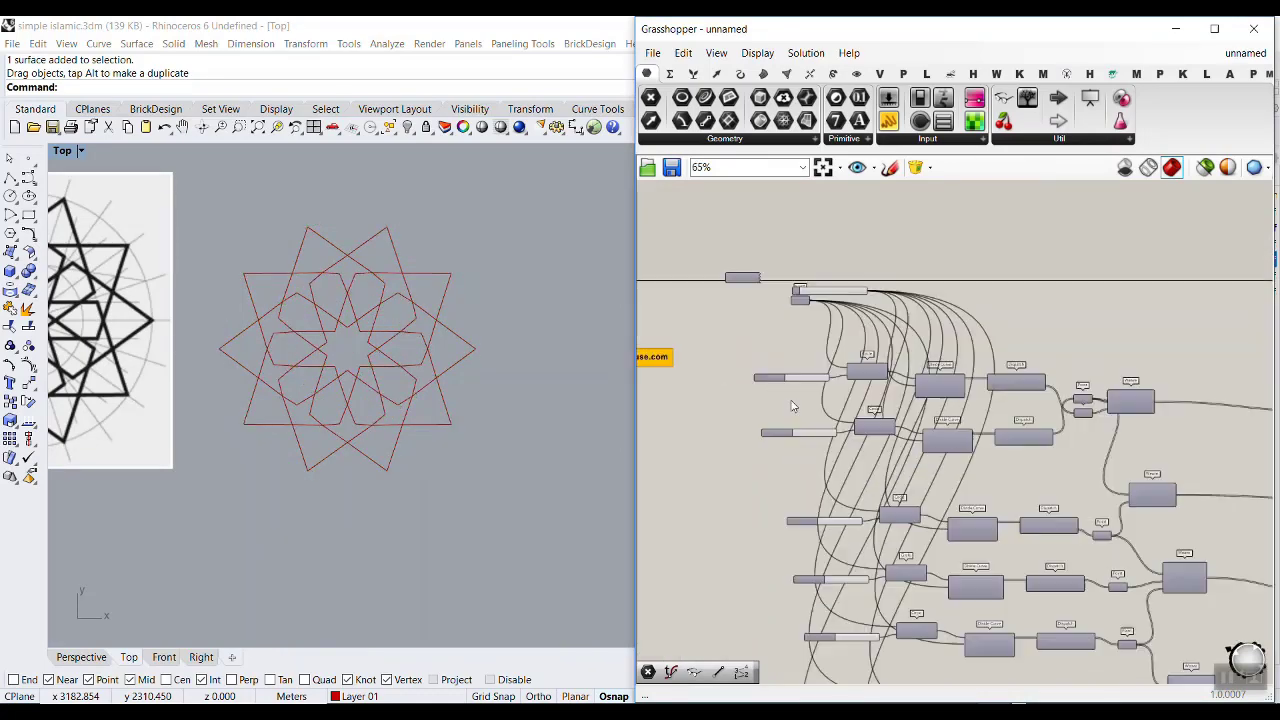
{"action": "left_click_drag", "start_coordinate": [816, 231], "coordinate": [921, 236]}
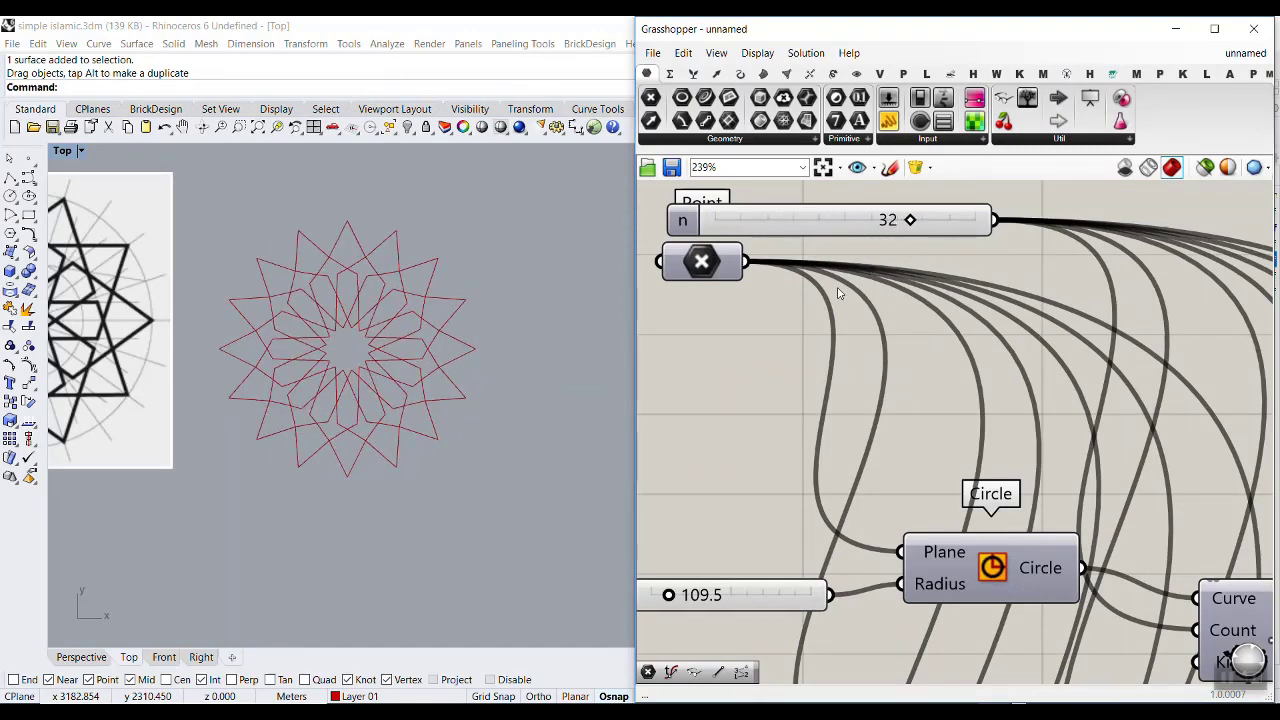
{"action": "left_click_drag", "start_coordinate": [839, 293], "coordinate": [722, 299]}
Step: Show the centre Point's preview, shift the point slightly right along X to move the pattern, and hide the preview again
{"action": "right_click", "coordinate": [710, 273]}
{"action": "left_click", "coordinate": [726, 300]}
{"action": "left_click", "coordinate": [711, 270]}
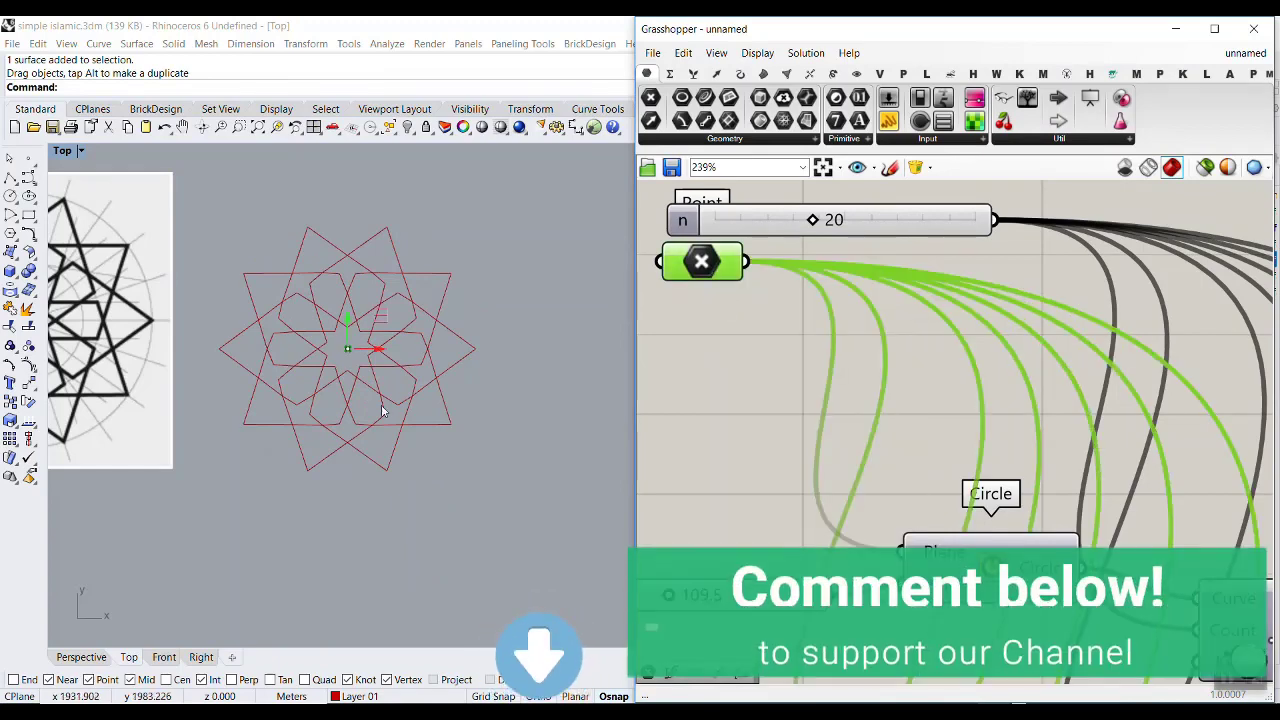
{"action": "mouse_move", "coordinate": [362, 349]}
{"action": "left_mouse_down"}
{"action": "mouse_move", "coordinate": [405, 353]}
{"action": "mouse_move", "coordinate": [386, 353]}
{"action": "left_mouse_up"}
{"action": "right_click", "coordinate": [703, 260]}
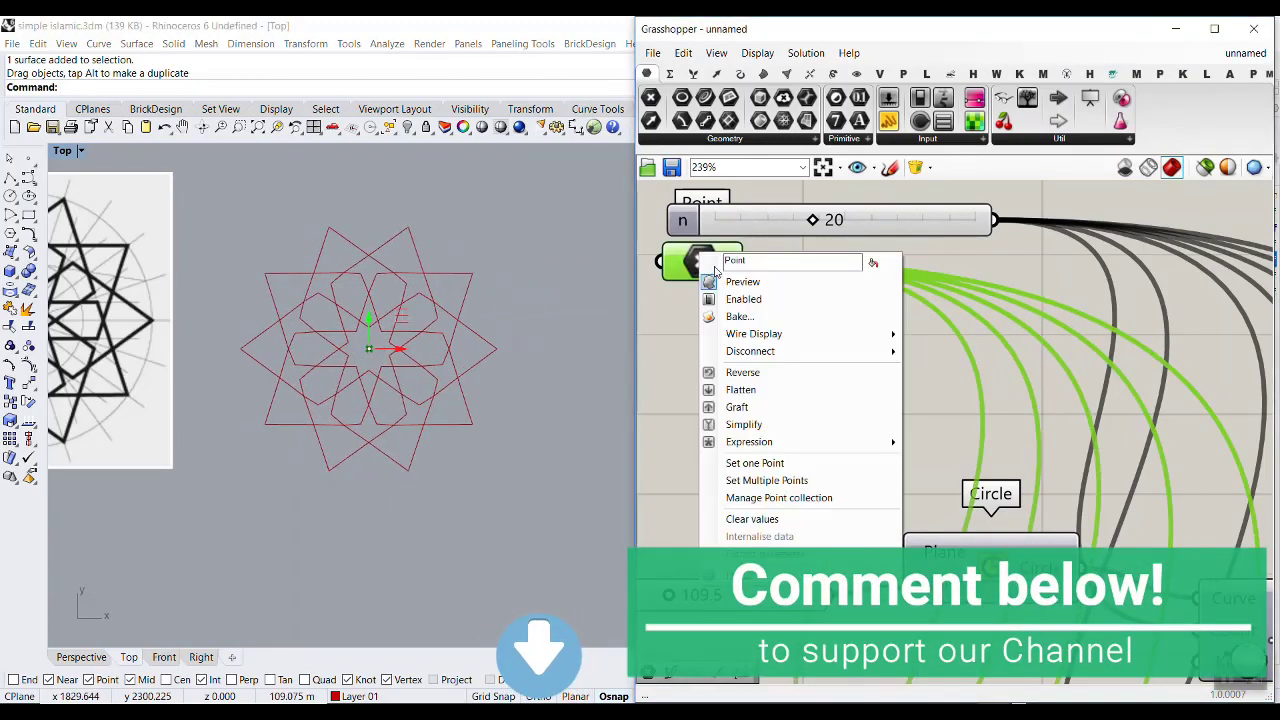
{"action": "left_click", "coordinate": [745, 281]}
Step: Set the innermost circle's radius to 40.3 and slightly reduce the second circle's radius
{"action": "scroll", "coordinate": [720, 478], "scroll_direction": "down", "scroll_amount": 3}
{"action": "scroll", "coordinate": [702, 479], "scroll_direction": "up", "scroll_amount": 7}
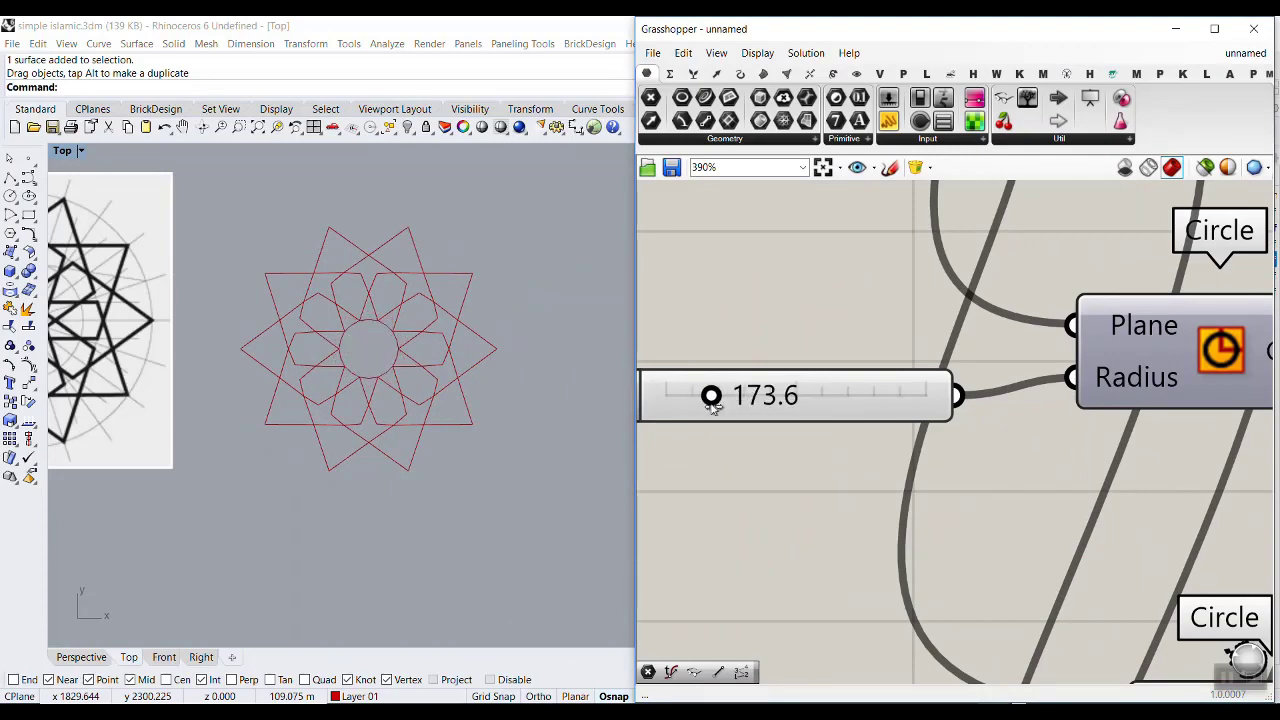
{"action": "left_click_drag", "start_coordinate": [678, 396], "coordinate": [672, 397]}
{"action": "scroll", "coordinate": [709, 429], "scroll_direction": "down", "scroll_amount": 4}
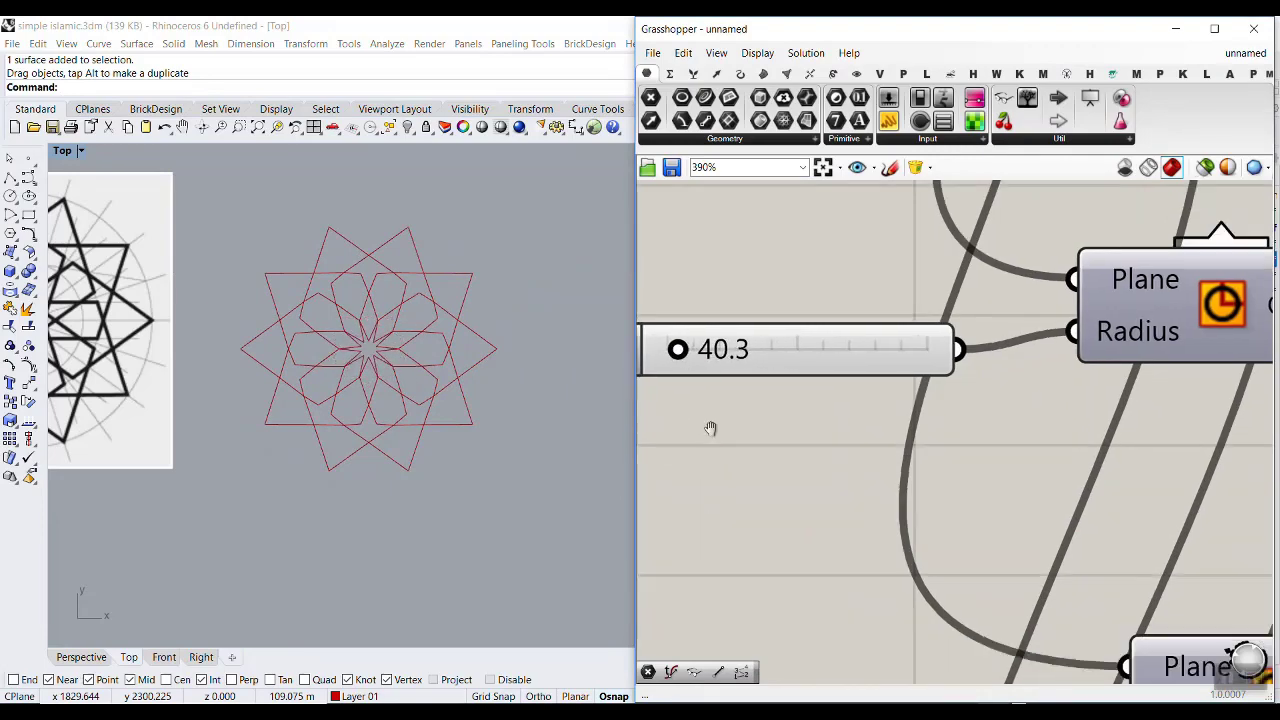
{"action": "scroll", "coordinate": [751, 500], "scroll_direction": "up", "scroll_amount": 4}
{"action": "mouse_move", "coordinate": [820, 449]}
{"action": "left_mouse_down"}
{"action": "mouse_move", "coordinate": [836, 452]}
{"action": "mouse_move", "coordinate": [811, 449]}
{"action": "left_mouse_up"}
{"action": "scroll", "coordinate": [789, 486], "scroll_direction": "down", "scroll_amount": 5}
Step: Set the third circle's radius to 267.7 and reduce the fourth circle's radius to reshape the petals
{"action": "scroll", "coordinate": [808, 551], "scroll_direction": "up", "scroll_amount": 5}
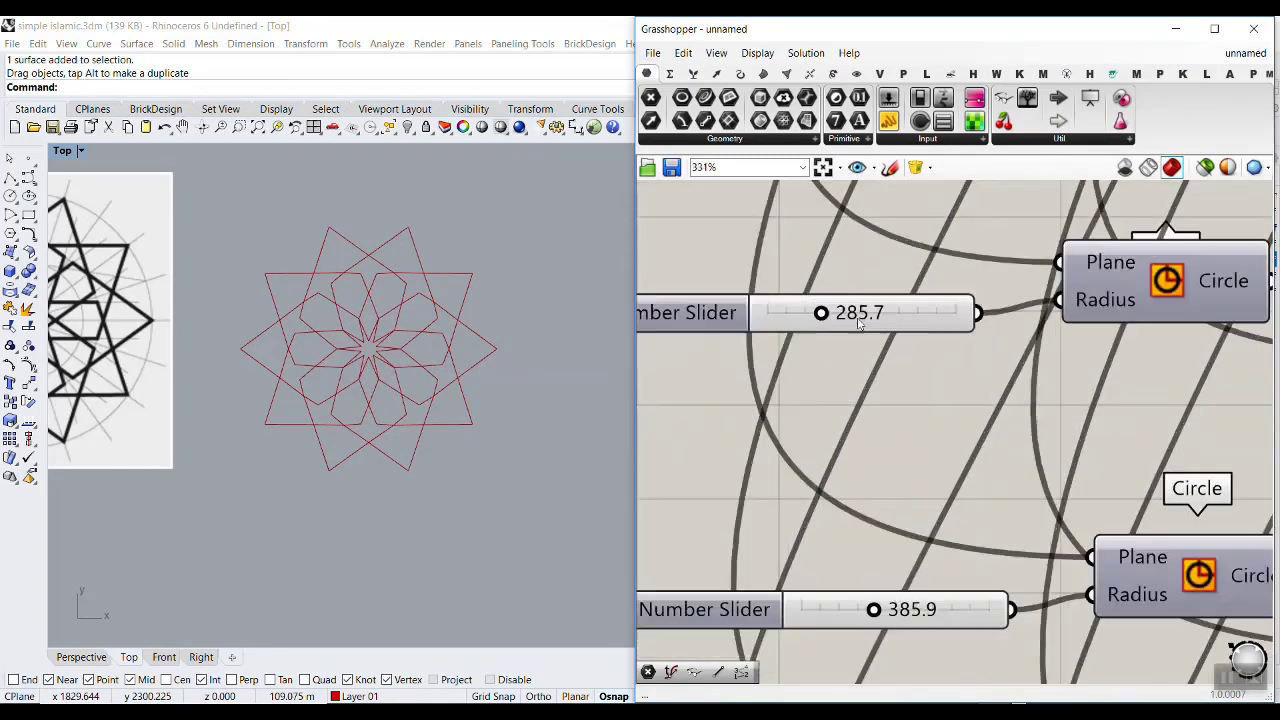
{"action": "mouse_move", "coordinate": [817, 310]}
{"action": "left_mouse_down"}
{"action": "mouse_move", "coordinate": [837, 310]}
{"action": "mouse_move", "coordinate": [803, 307]}
{"action": "left_mouse_up"}
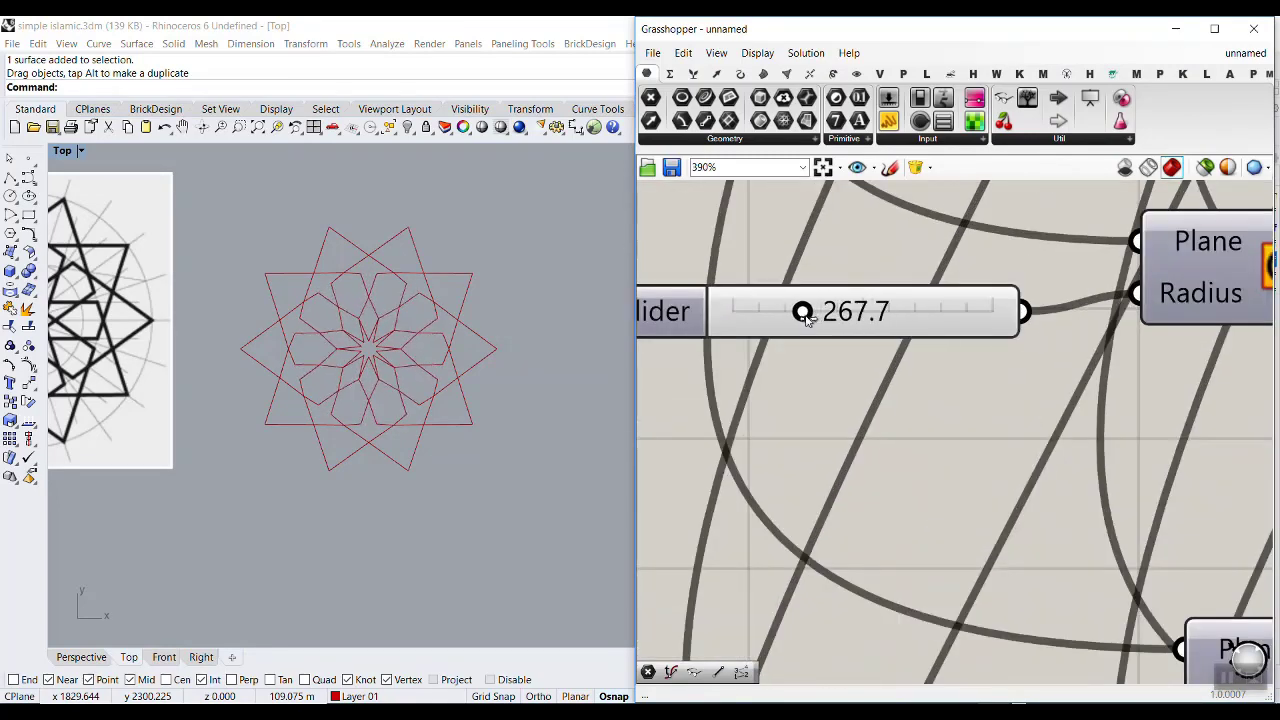
{"action": "scroll", "coordinate": [803, 310], "scroll_direction": "down", "scroll_amount": 4}
{"action": "scroll", "coordinate": [778, 376], "scroll_direction": "up", "scroll_amount": 4}
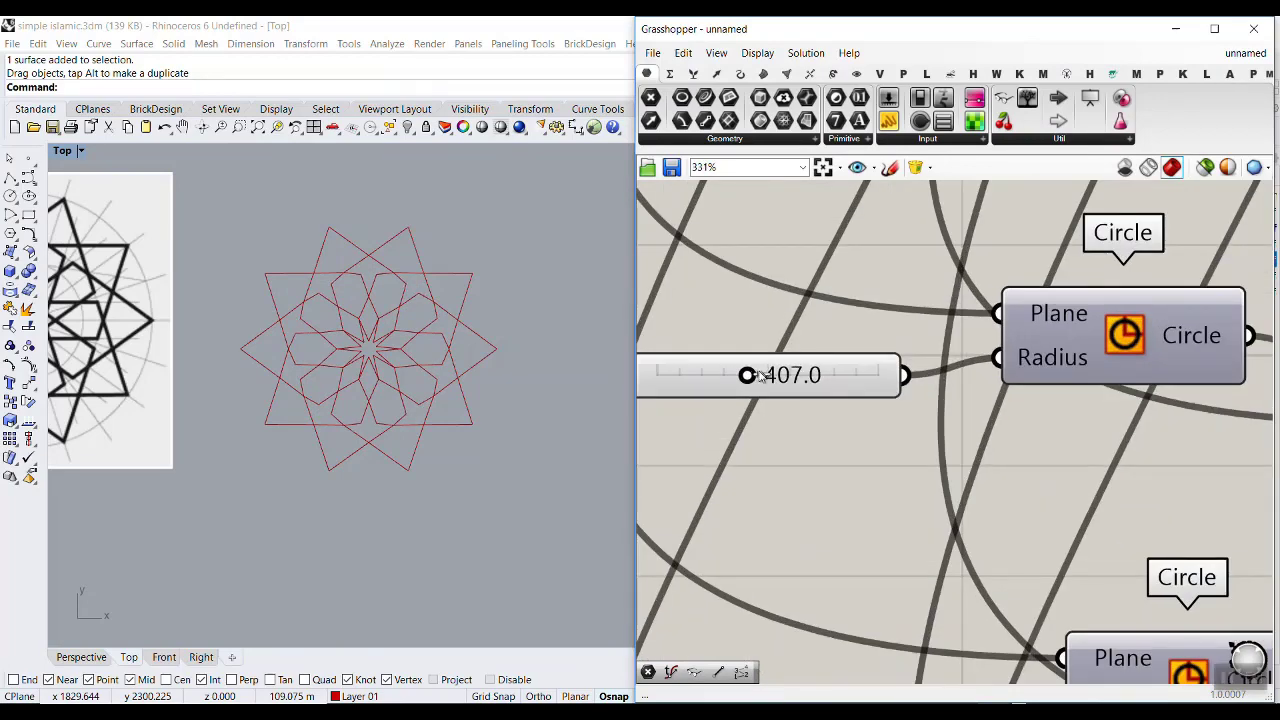
{"action": "left_click_drag", "start_coordinate": [760, 375], "coordinate": [728, 377]}
{"action": "right_click_drag", "start_coordinate": [731, 417], "coordinate": [699, 312]}
Step: Set the fifth circle's radius to 504.0 and the sixth circle's radius to 641.7
{"action": "scroll", "coordinate": [699, 314], "scroll_direction": "down", "scroll_amount": 4}
{"action": "scroll", "coordinate": [730, 480], "scroll_direction": "up", "scroll_amount": 4}
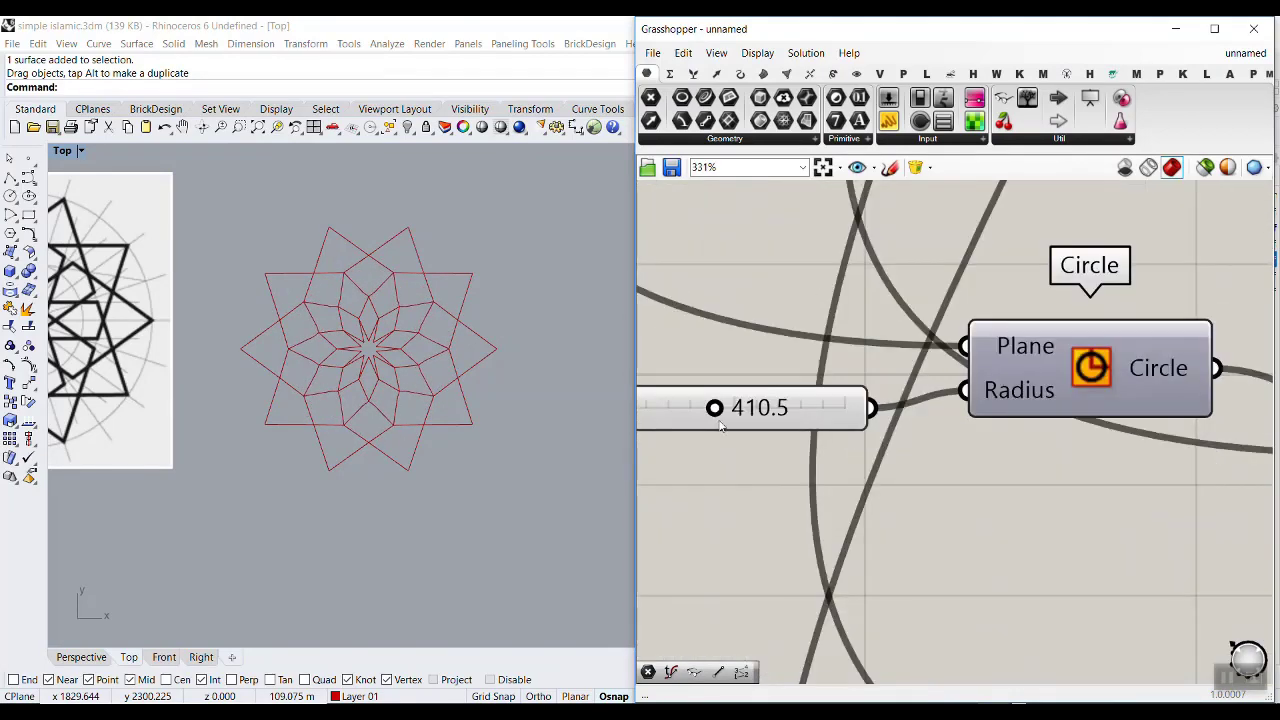
{"action": "mouse_move", "coordinate": [713, 414]}
{"action": "left_mouse_down"}
{"action": "mouse_move", "coordinate": [730, 411]}
{"action": "mouse_move", "coordinate": [694, 412]}
{"action": "mouse_move", "coordinate": [737, 410]}
{"action": "left_mouse_up"}
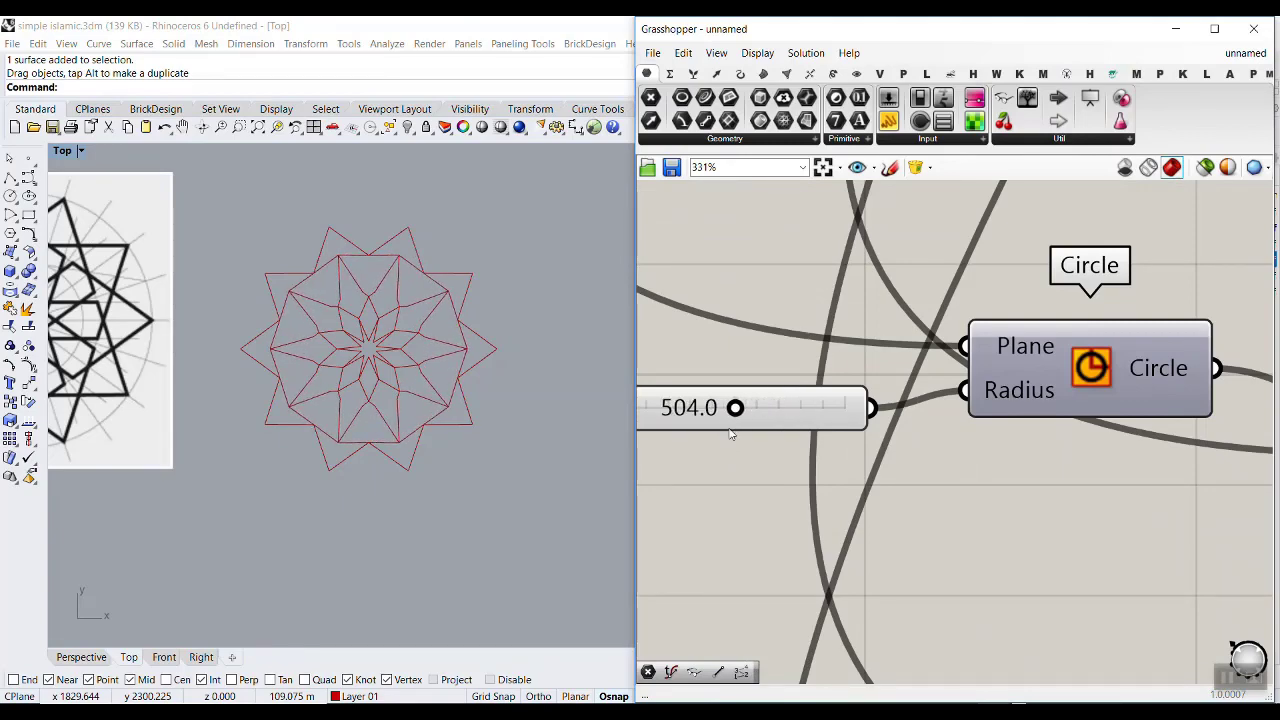
{"action": "scroll", "coordinate": [748, 365], "scroll_direction": "down", "scroll_amount": 4}
{"action": "scroll", "coordinate": [766, 476], "scroll_direction": "up", "scroll_amount": 3}
{"action": "left_click_drag", "start_coordinate": [766, 472], "coordinate": [800, 473]}
{"action": "scroll", "coordinate": [393, 372], "scroll_direction": "down", "scroll_amount": 2}
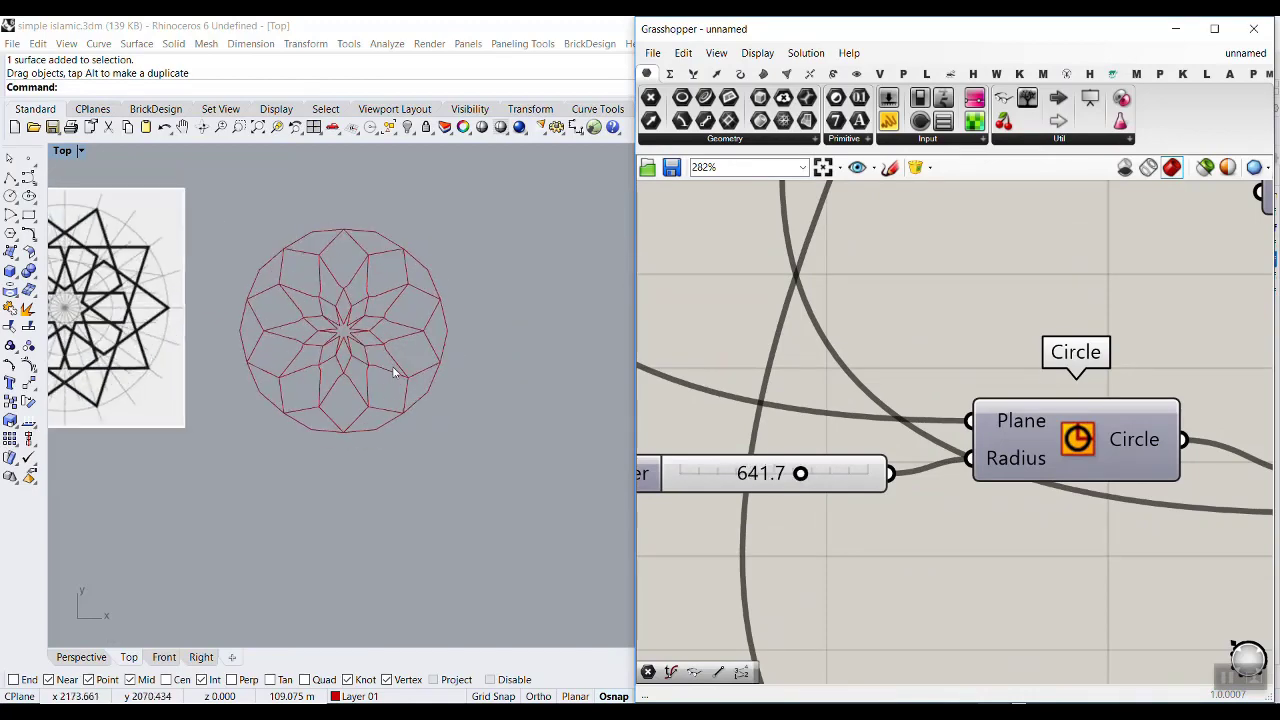
{"action": "scroll", "coordinate": [420, 347], "scroll_direction": "down", "scroll_amount": 2}
Step: Move the division count slider to the left of the component rows and set it to 32
{"action": "scroll", "coordinate": [881, 389], "scroll_direction": "down", "scroll_amount": 7}
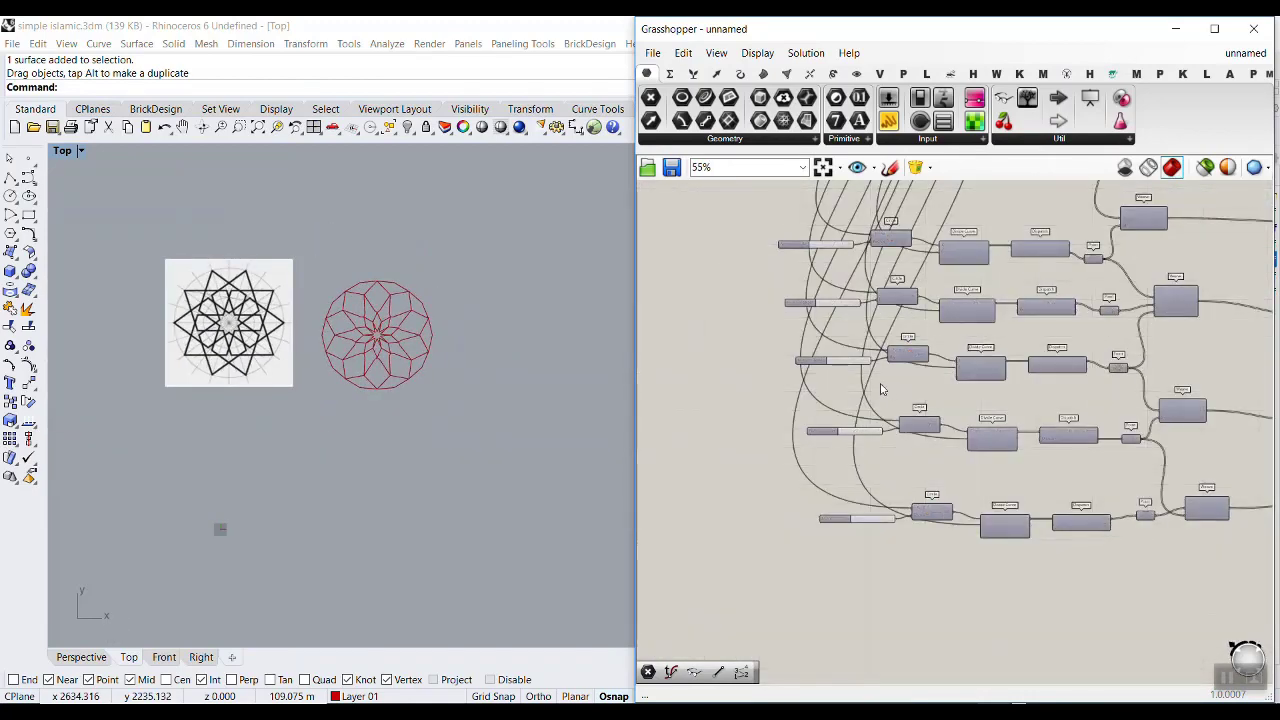
{"action": "scroll", "coordinate": [839, 558], "scroll_direction": "down", "scroll_amount": 2}
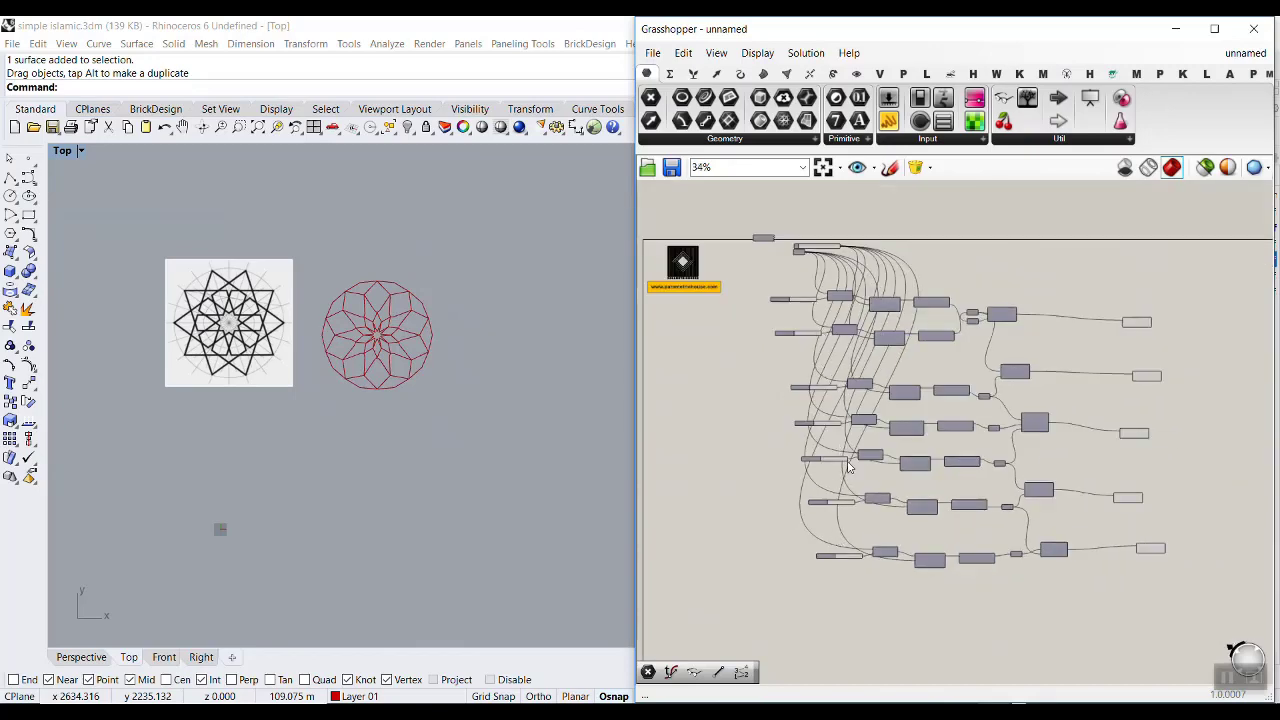
{"action": "left_click_drag", "start_coordinate": [822, 252], "coordinate": [733, 413]}
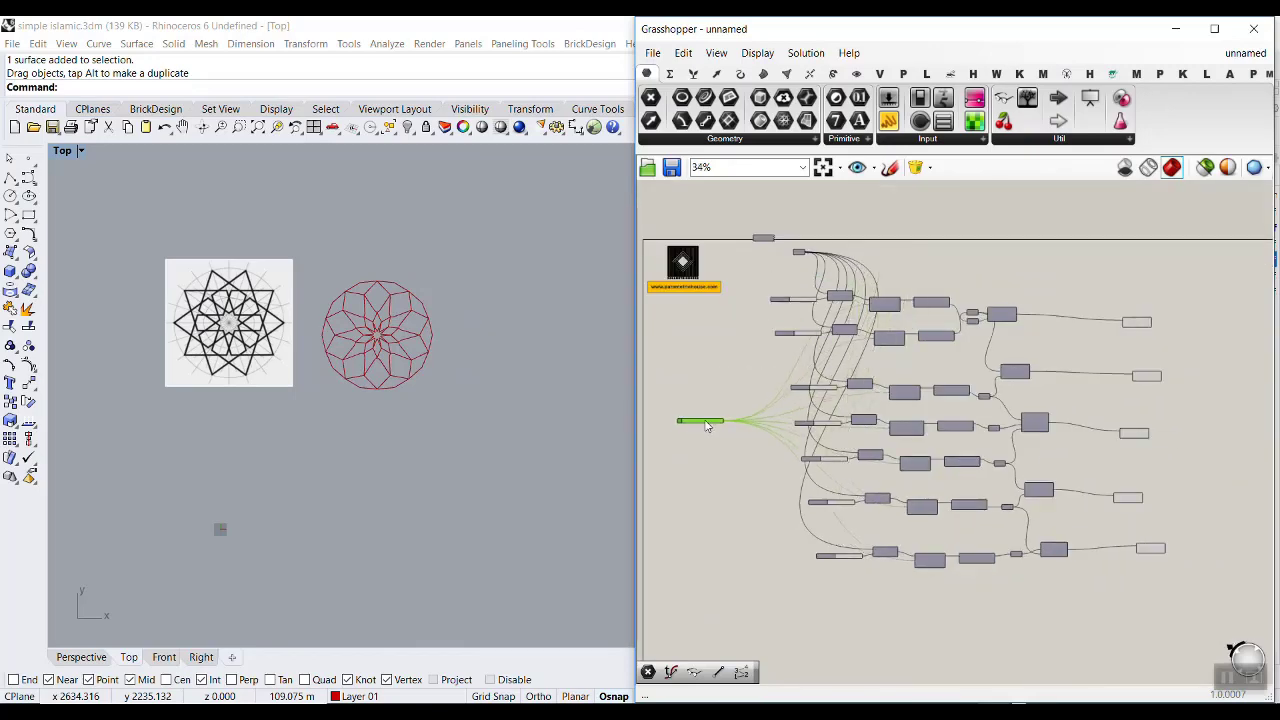
{"action": "left_click", "coordinate": [705, 425]}
{"action": "scroll", "coordinate": [705, 425], "scroll_direction": "up", "scroll_amount": 8}
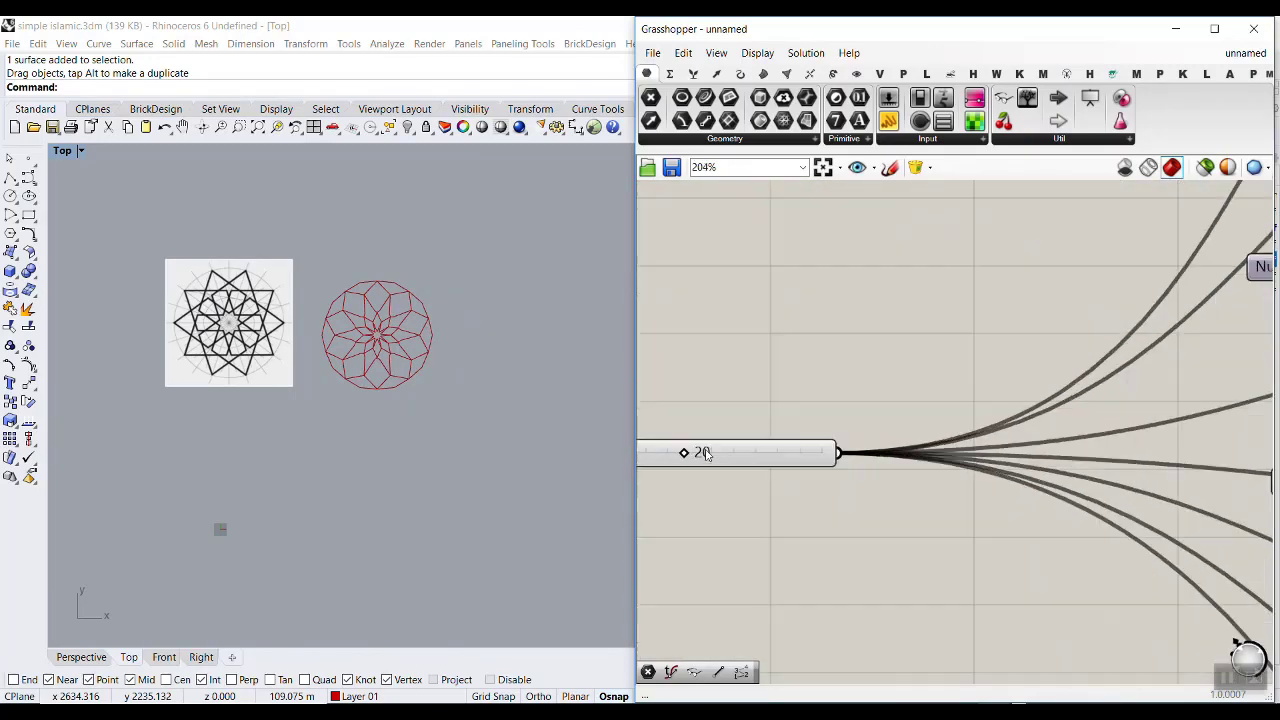
{"action": "scroll", "coordinate": [705, 453], "scroll_direction": "up", "scroll_amount": 3}
{"action": "left_click_drag", "start_coordinate": [669, 455], "coordinate": [804, 455]}
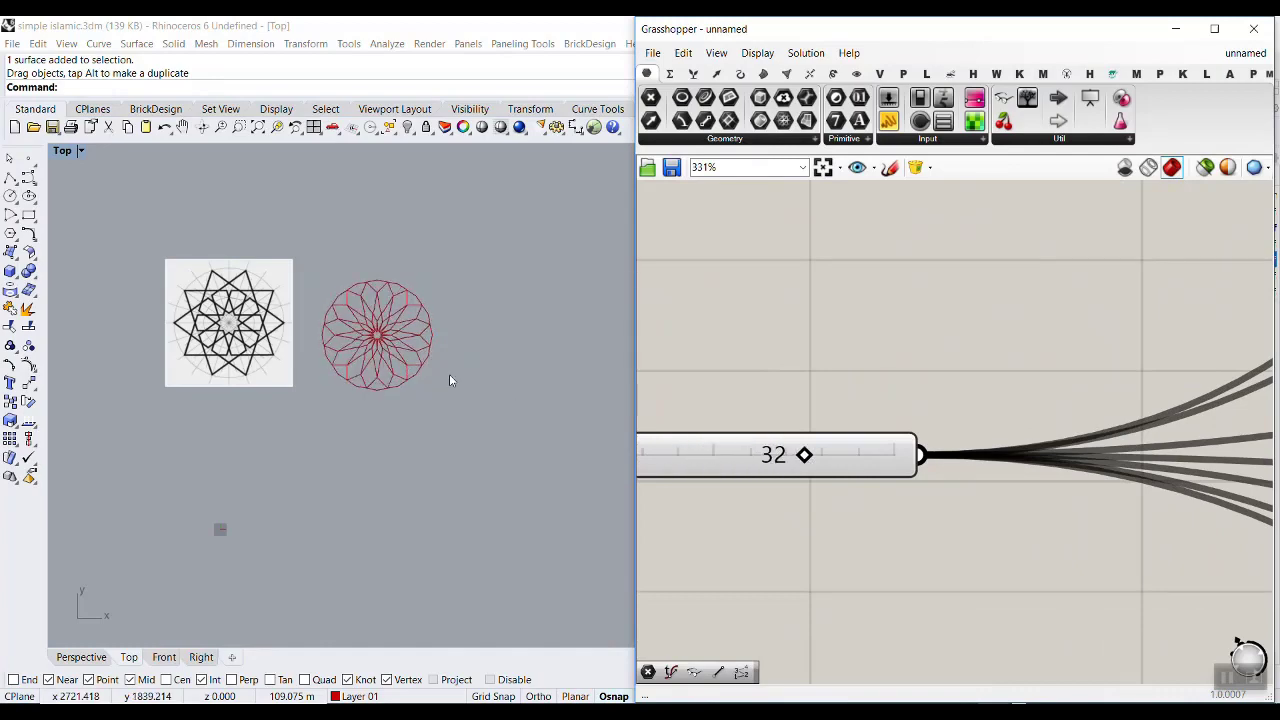
Step: Compare the new pattern variation with the reference image and review the whole Grasshopper definition
{"action": "scroll", "coordinate": [411, 360], "scroll_direction": "up", "scroll_amount": 2}
{"action": "scroll", "coordinate": [411, 360], "scroll_direction": "down", "scroll_amount": 2}
{"action": "right_click_drag", "start_coordinate": [411, 360], "coordinate": [495, 400]}
{"action": "scroll", "coordinate": [279, 363], "scroll_direction": "up", "scroll_amount": 6}
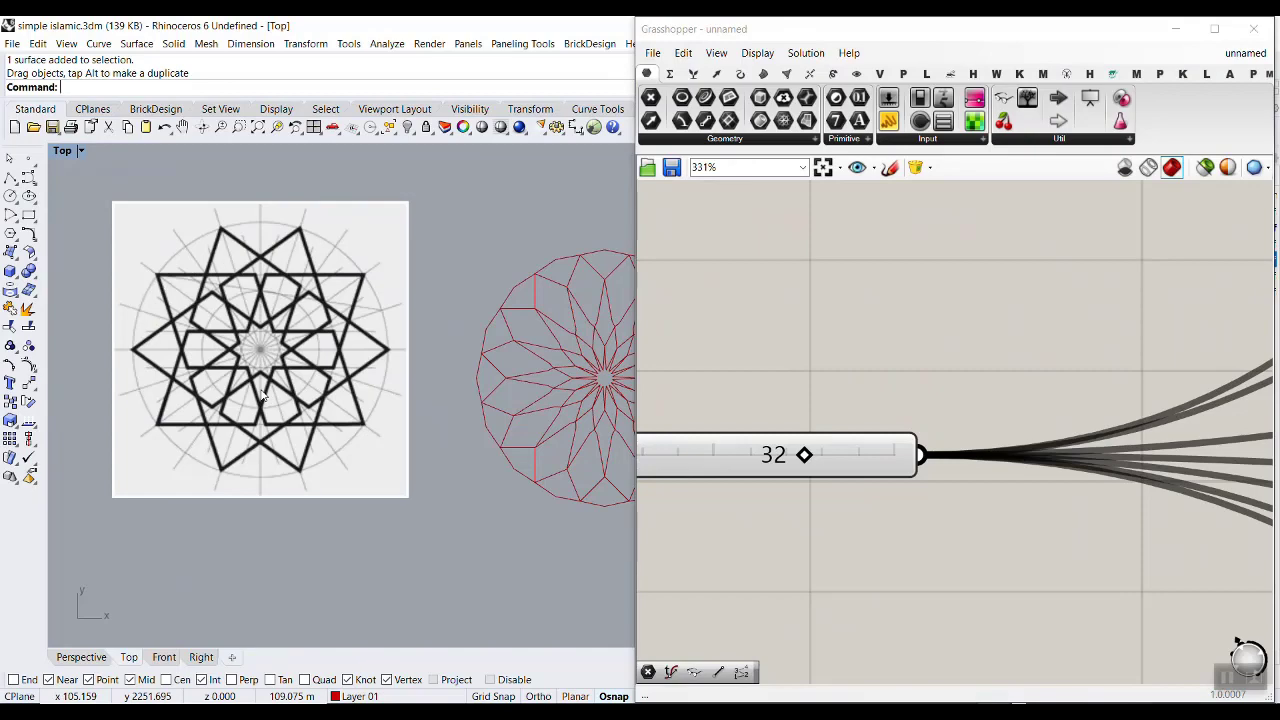
{"action": "scroll", "coordinate": [279, 363], "scroll_direction": "down", "scroll_amount": 6}
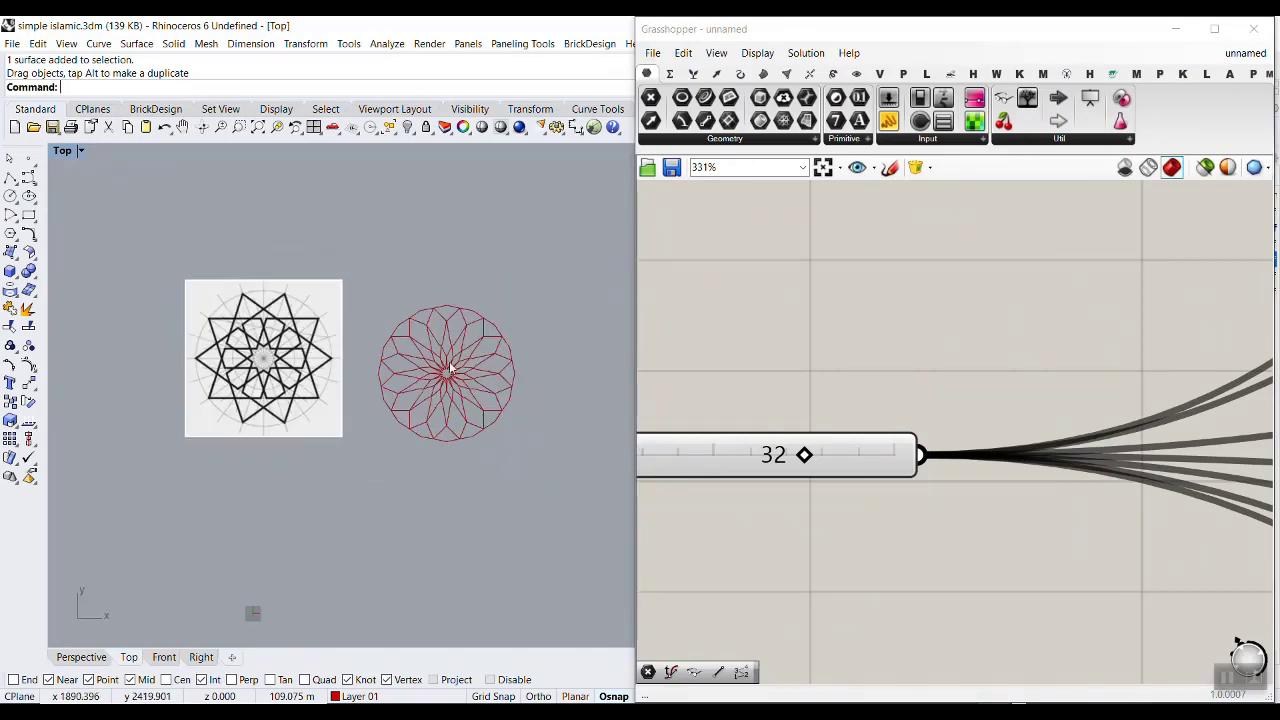
{"action": "right_click_drag", "start_coordinate": [449, 364], "coordinate": [396, 366]}
{"action": "scroll", "coordinate": [387, 366], "scroll_direction": "up", "scroll_amount": 4}
{"action": "right_click_drag", "start_coordinate": [883, 384], "coordinate": [817, 384]}
{"action": "scroll", "coordinate": [816, 383], "scroll_direction": "down", "scroll_amount": 3}
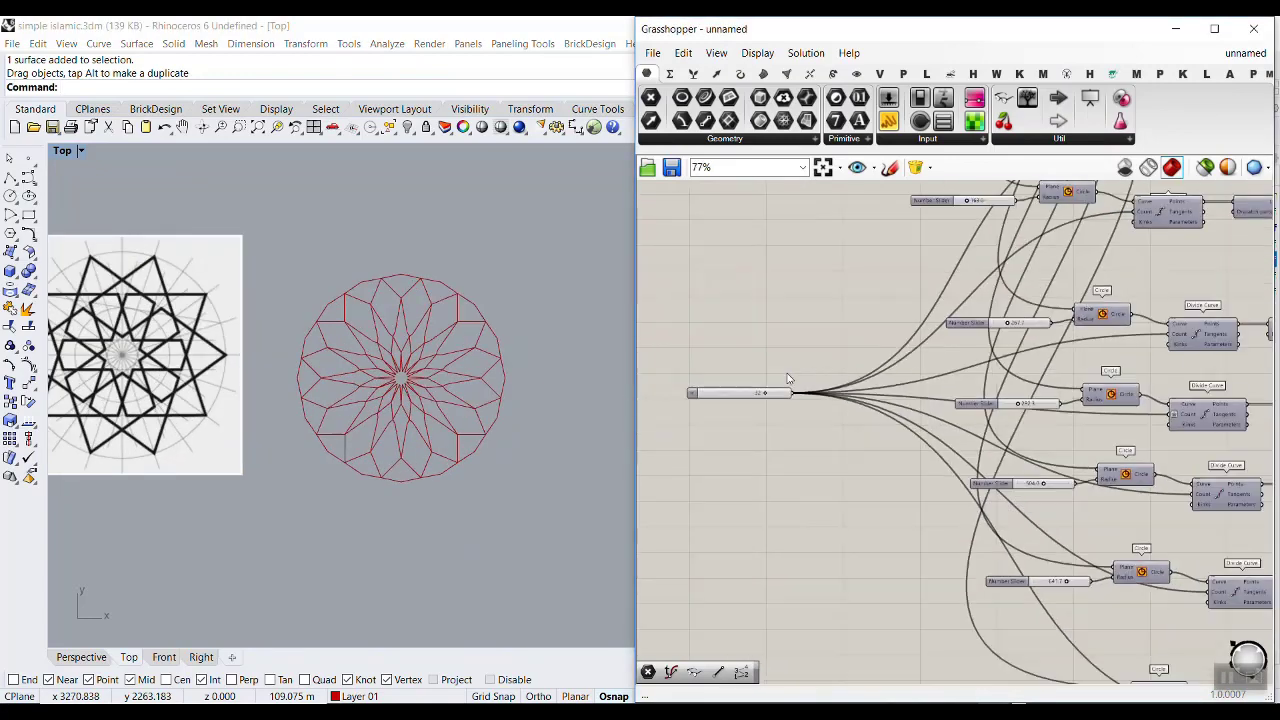
{"action": "scroll", "coordinate": [779, 401], "scroll_direction": "down", "scroll_amount": 3}
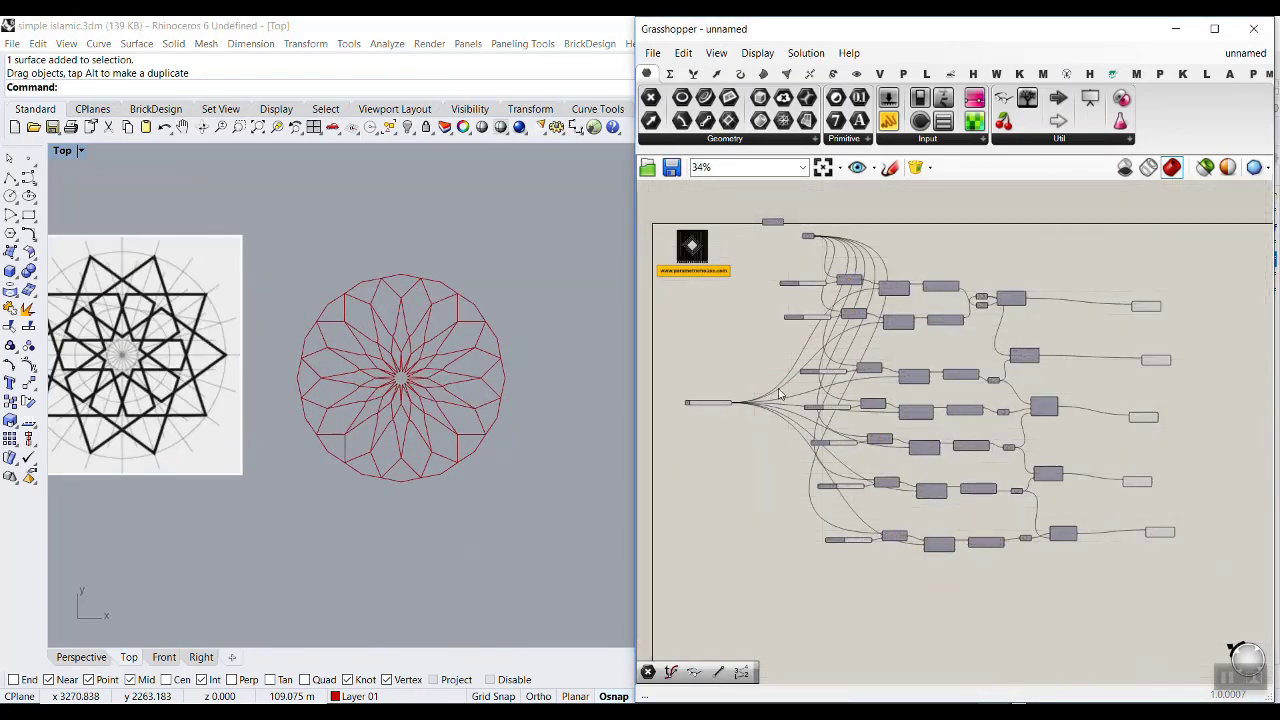